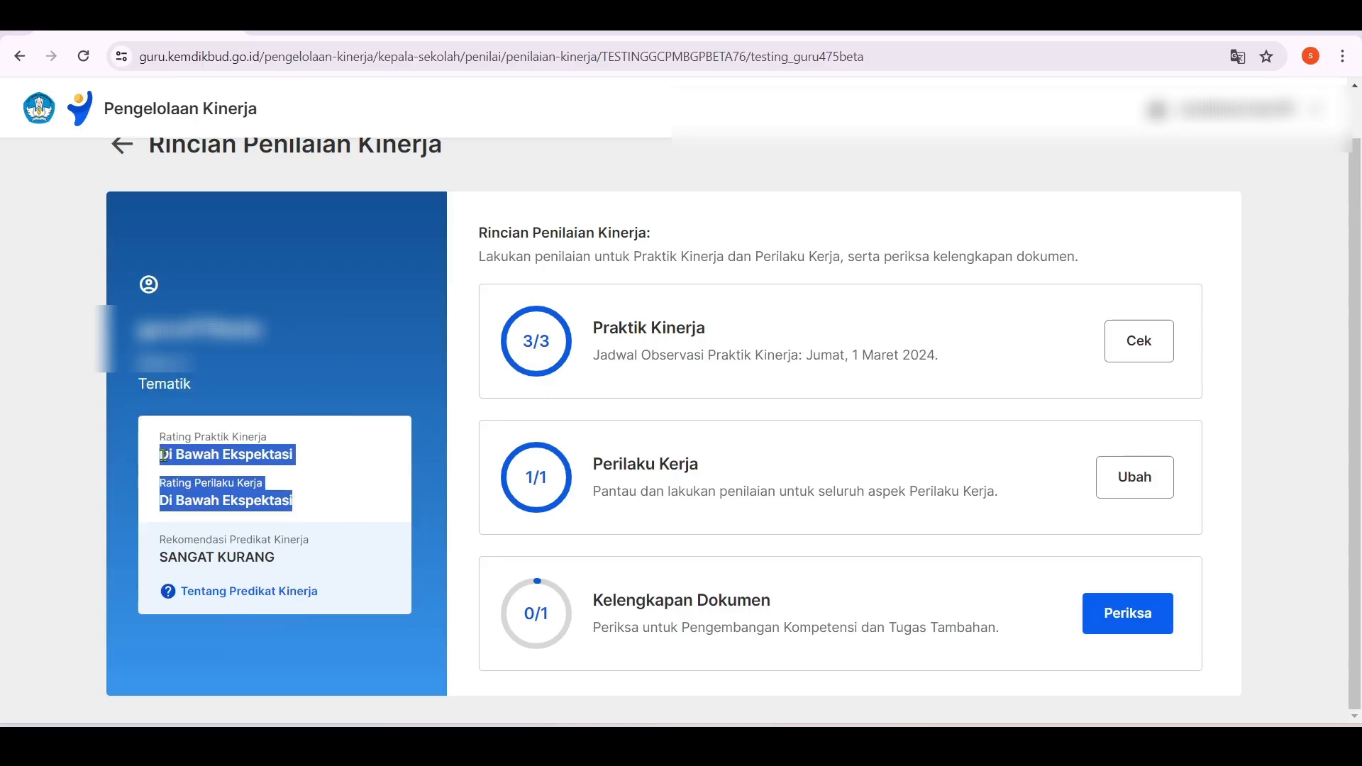
Step: Examine the Praktik Kinerja and Perilaku Kerja ratings in the teacher's performance assessment details
click(162, 439)
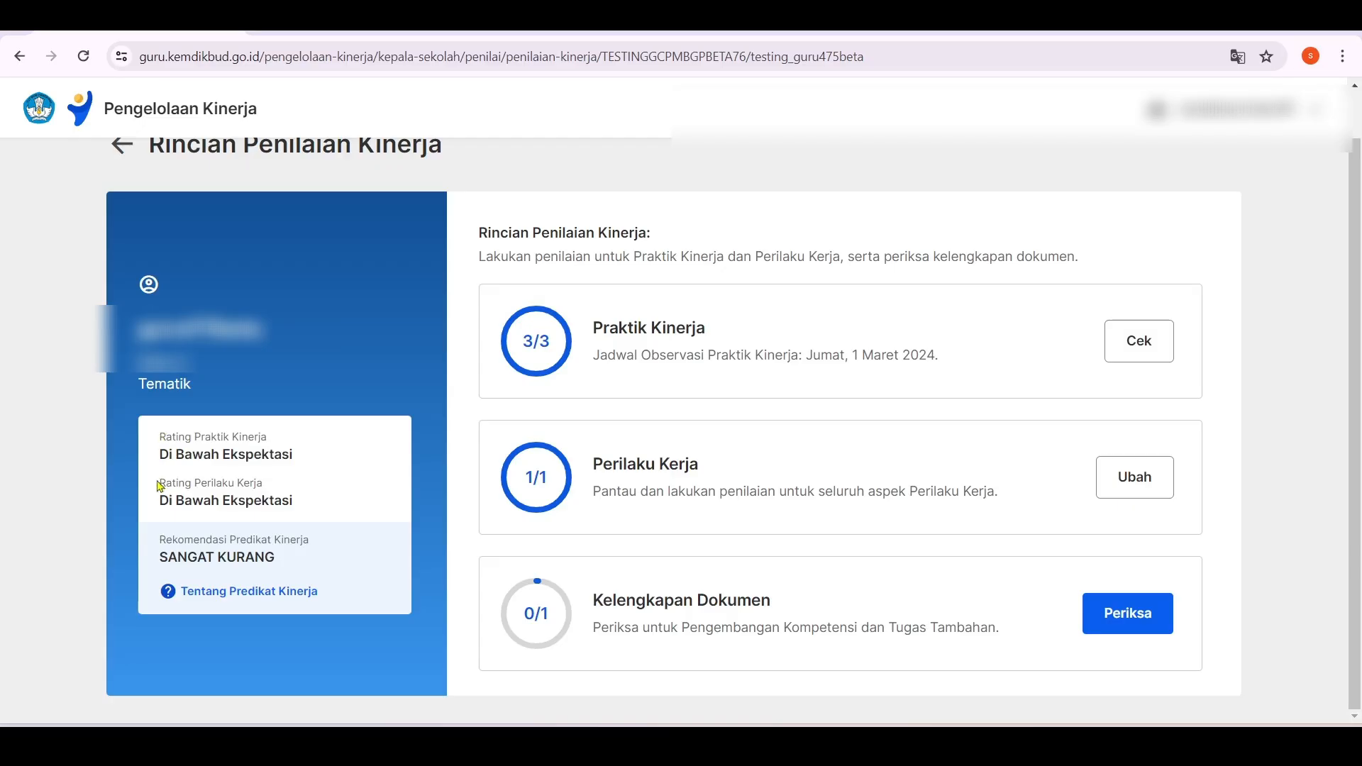
drag(161, 497, 319, 517)
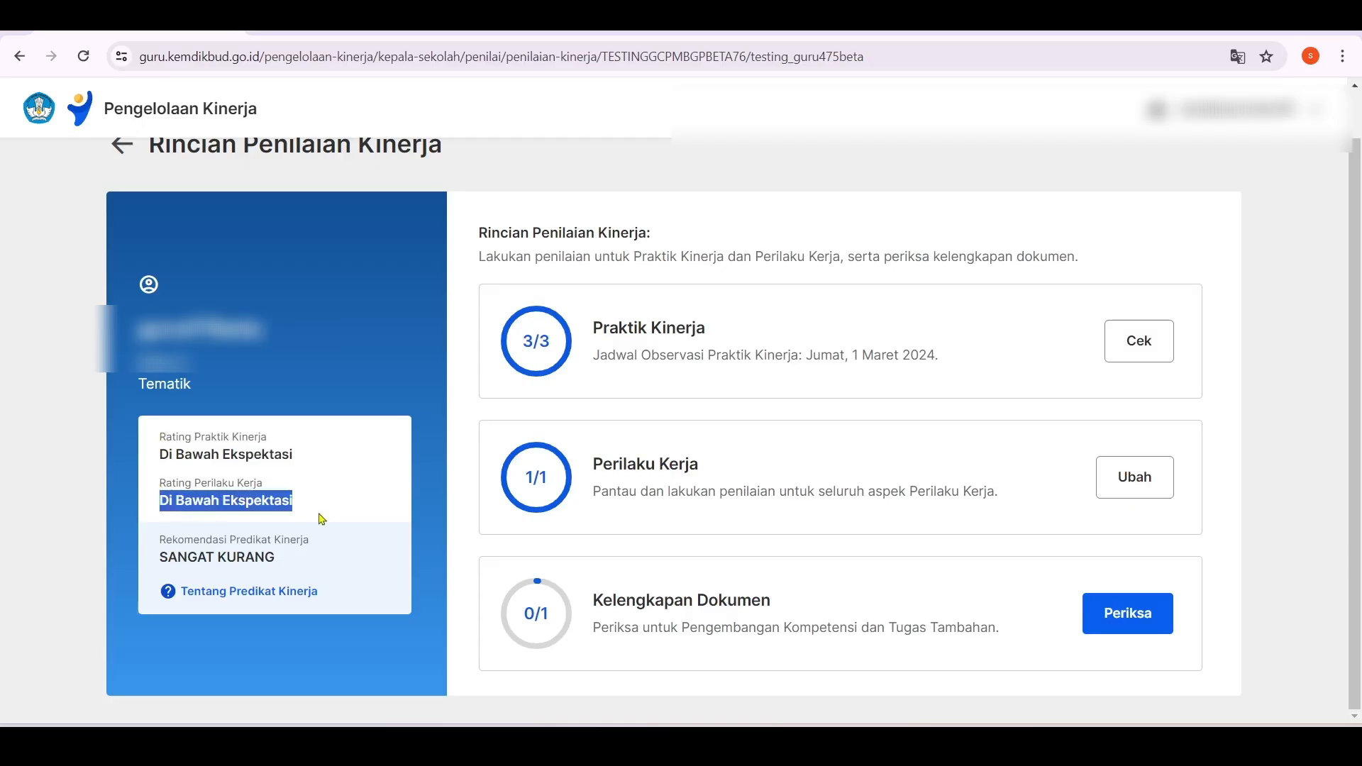
drag(296, 460, 140, 463)
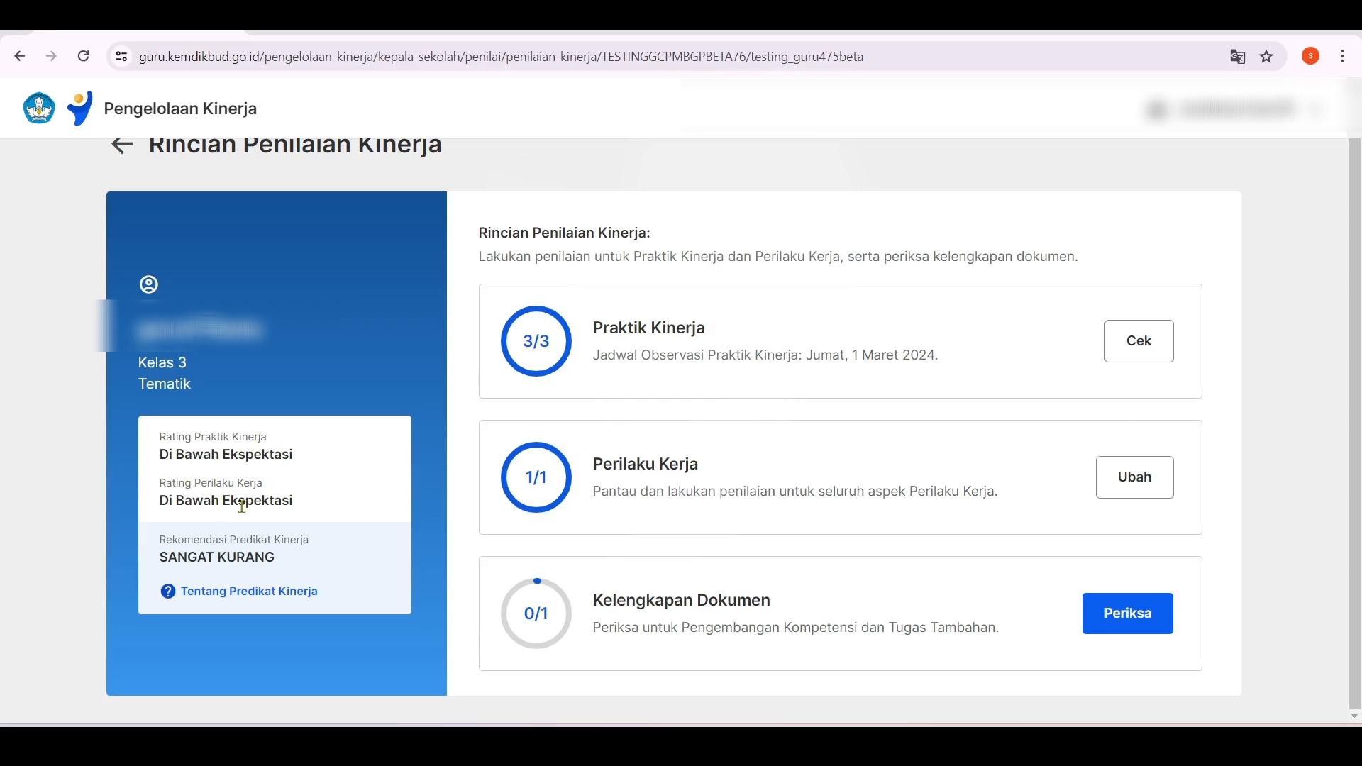
drag(268, 487, 157, 479)
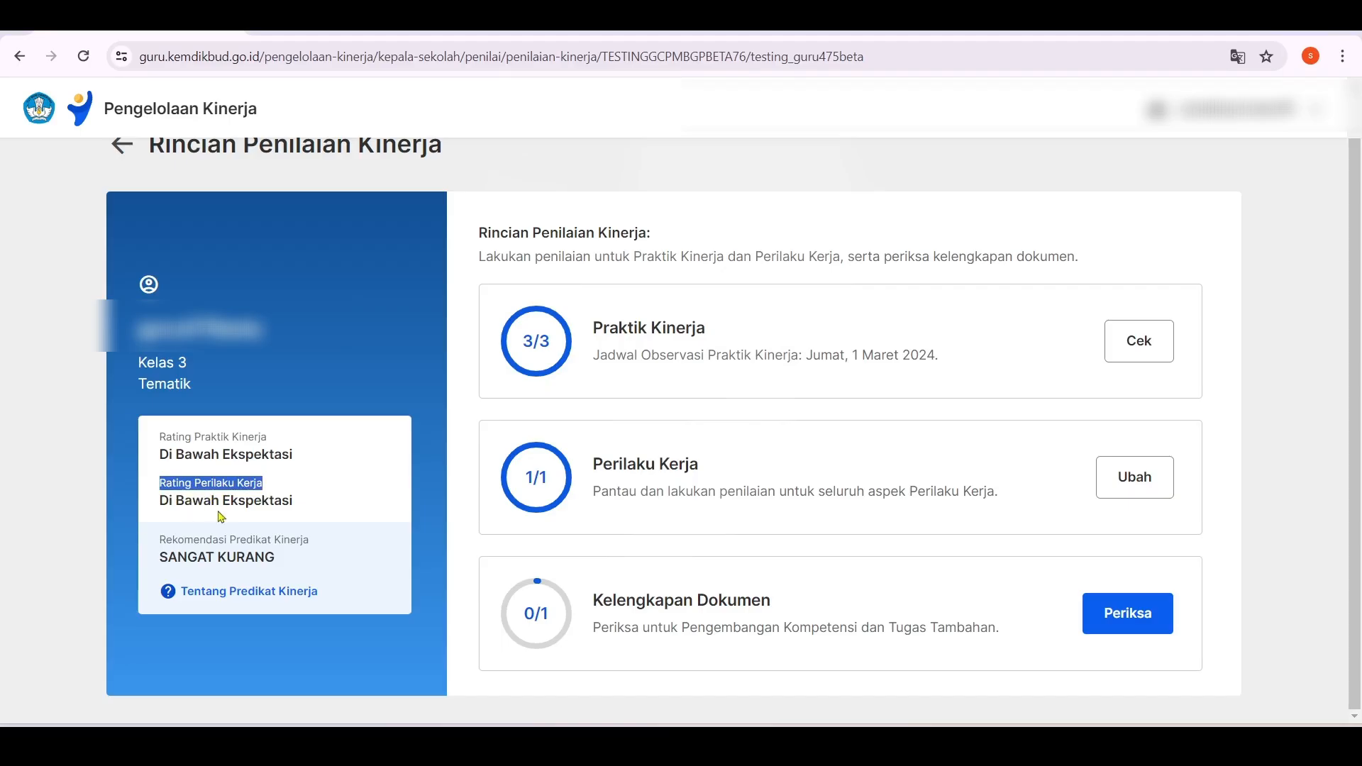
click(277, 498)
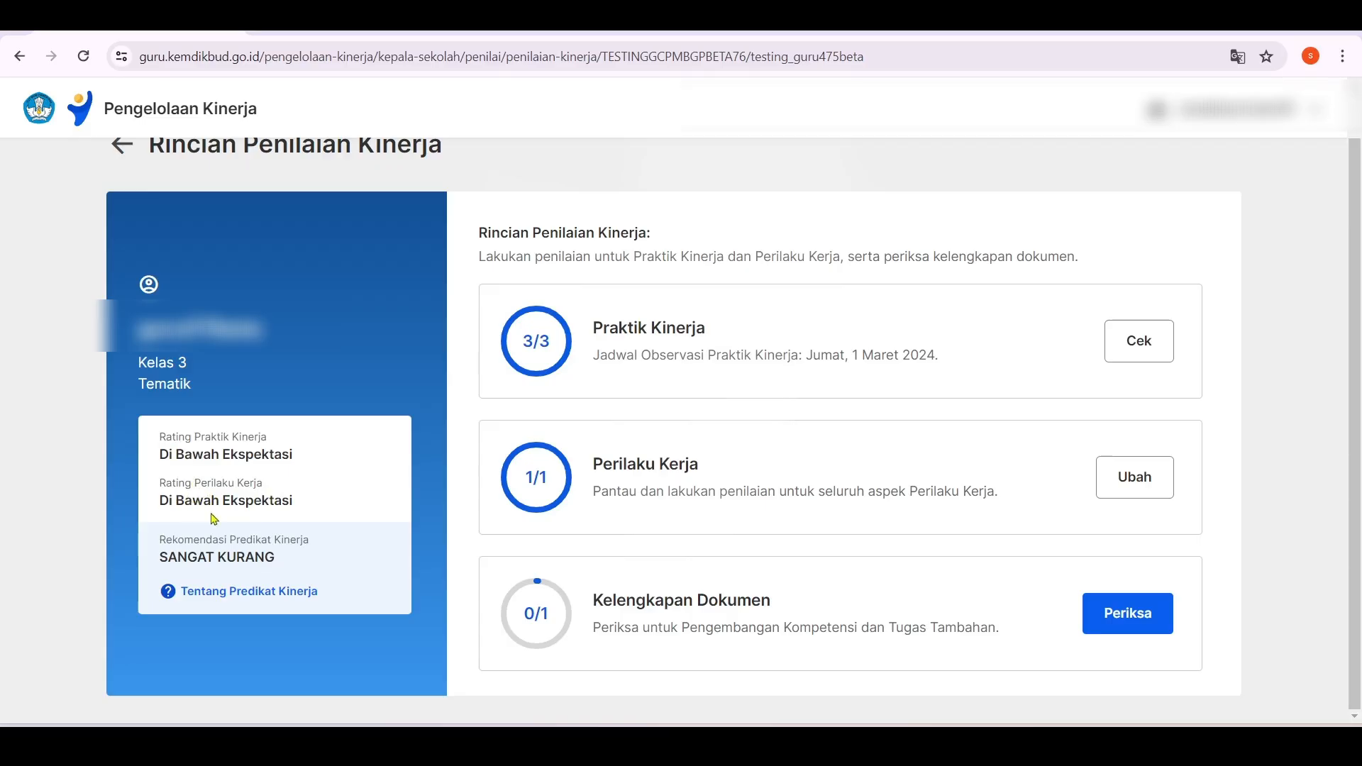
drag(262, 488, 162, 489)
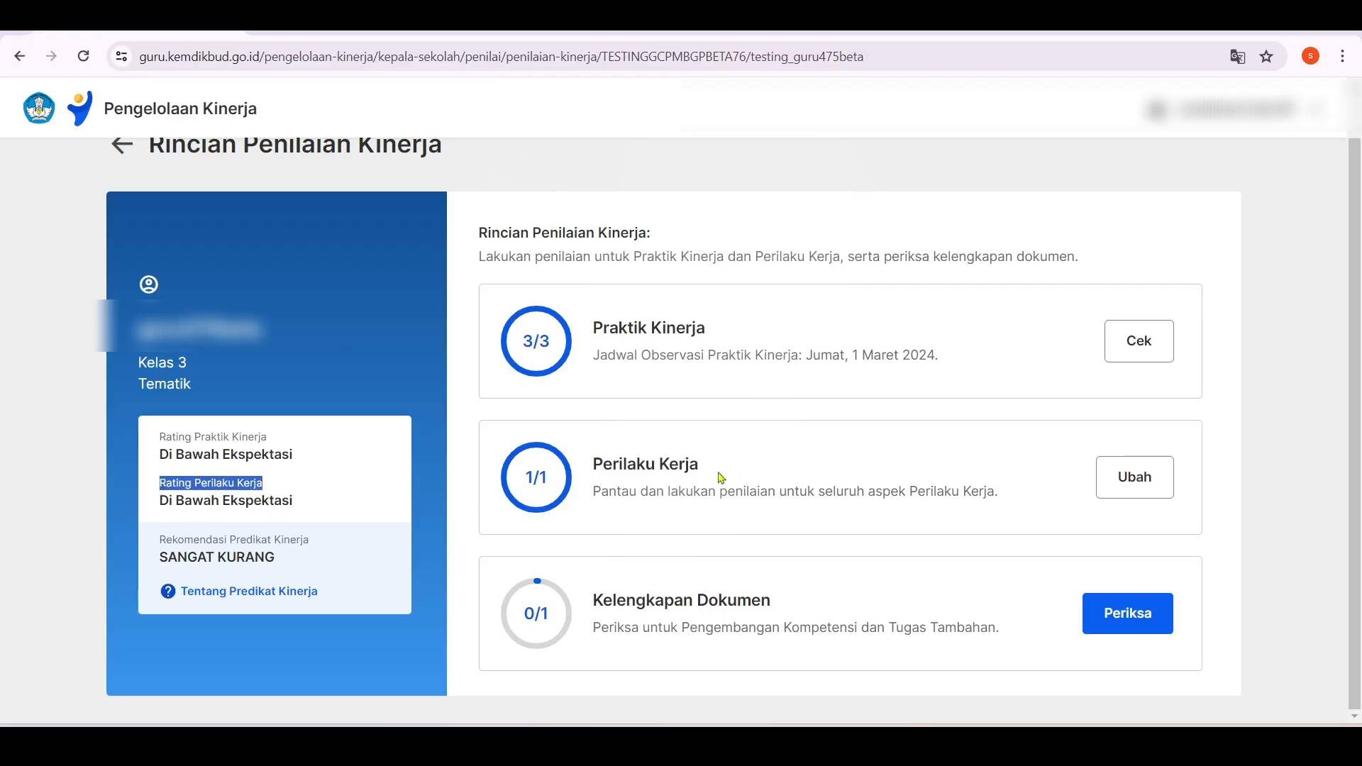
drag(701, 464, 602, 465)
Step: Open the teacher's Perilaku Kerja assessment and review the scores given for each aspect
click(1131, 487)
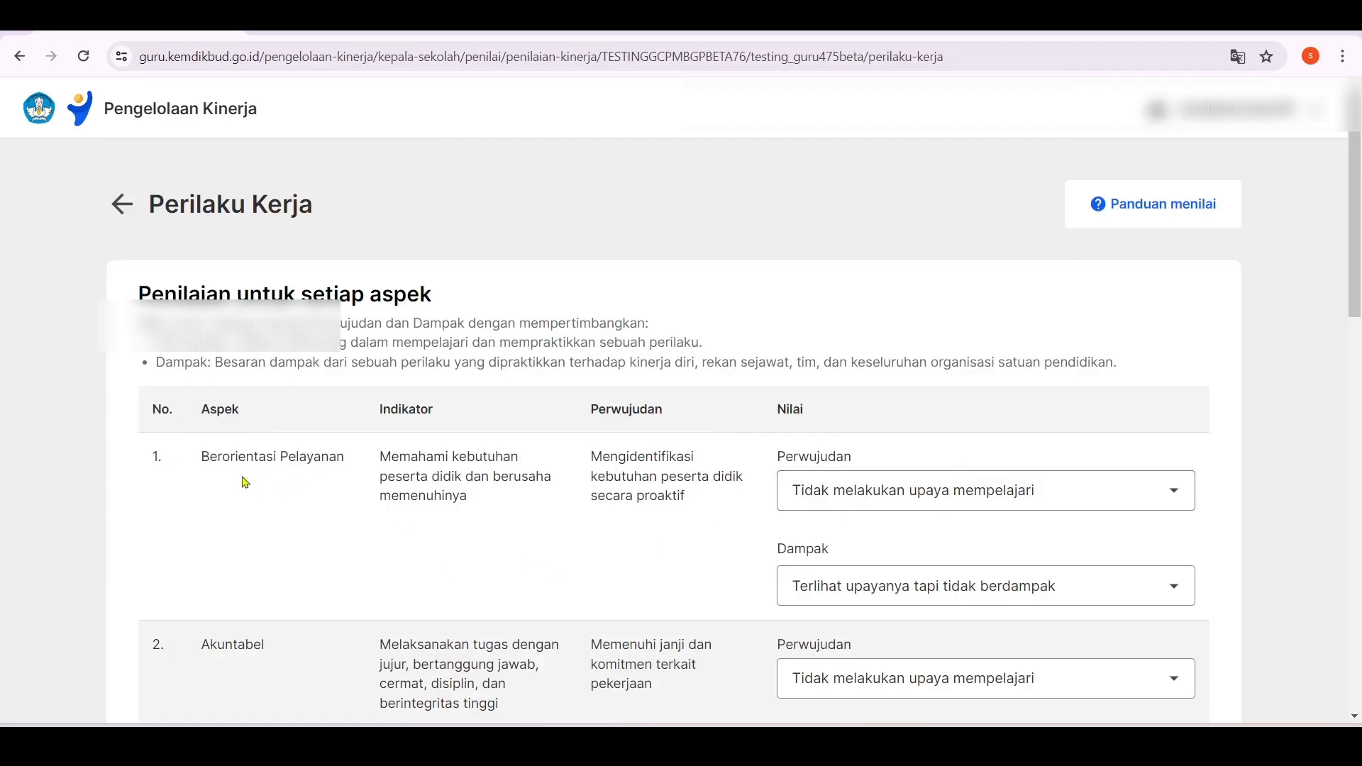
scroll(249, 481, down, 11)
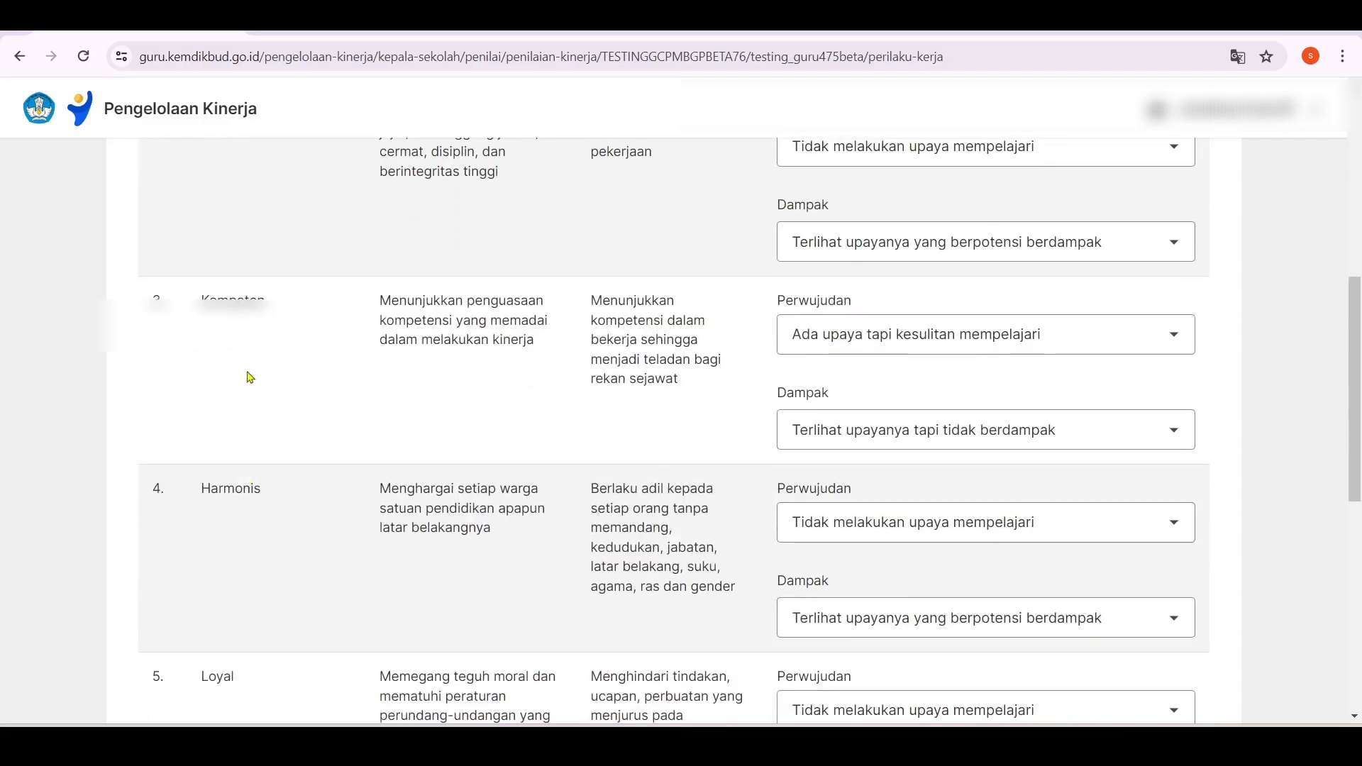
scroll(250, 387, down, 5)
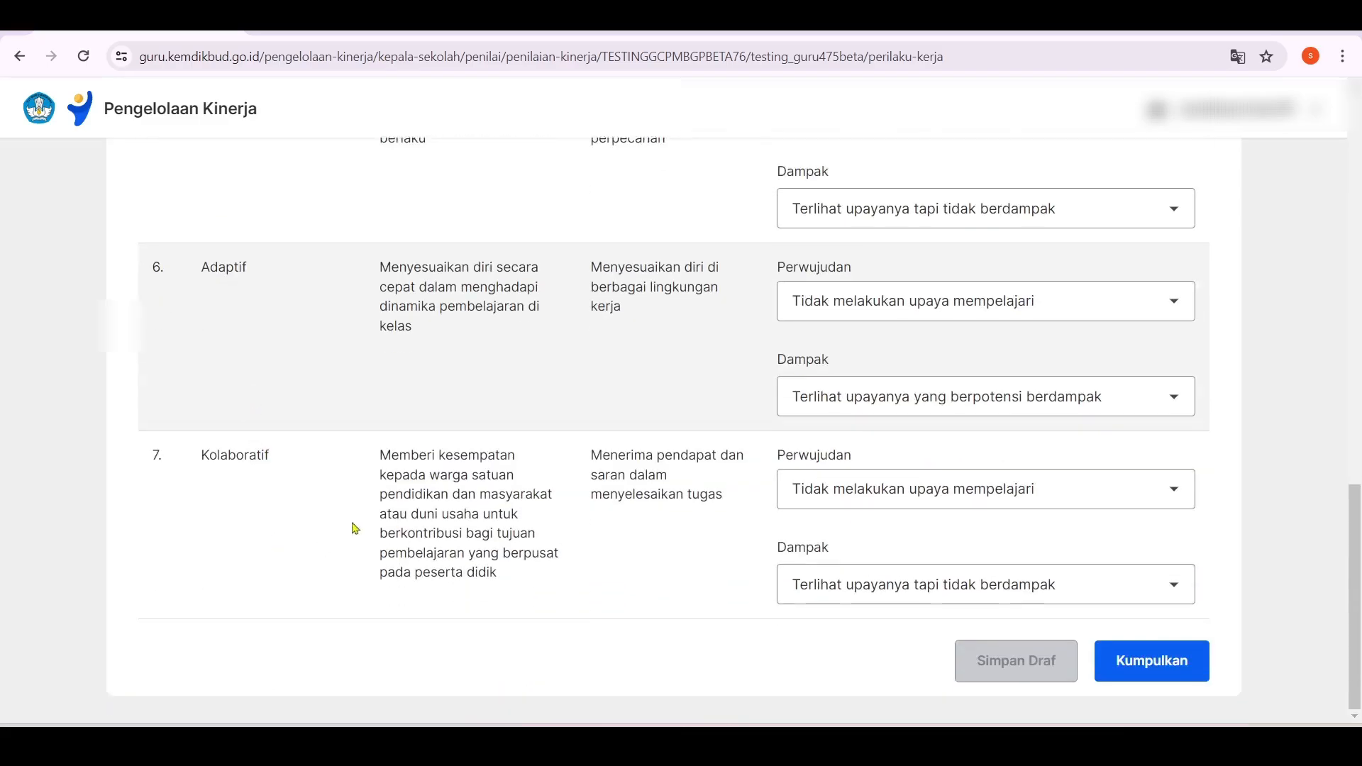
scroll(608, 432, up, 14)
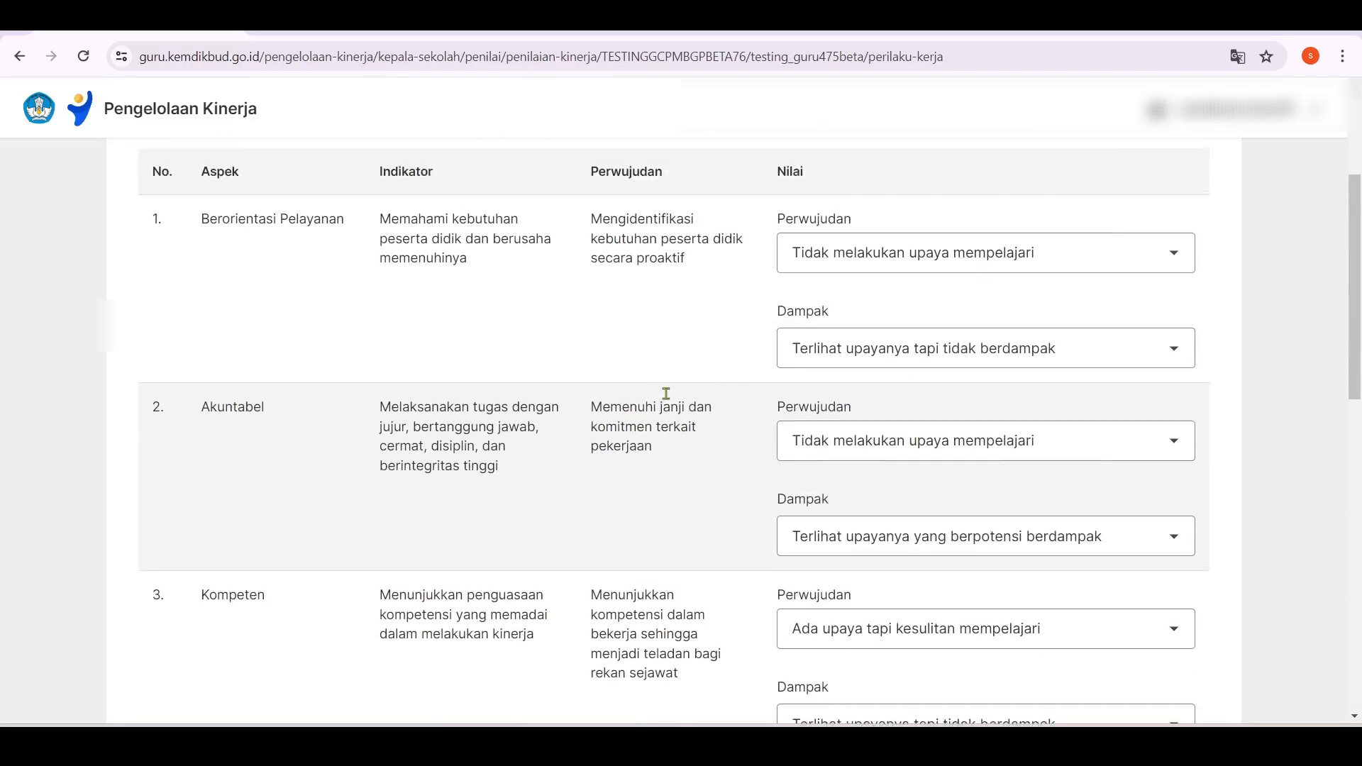
scroll(666, 393, up, 1)
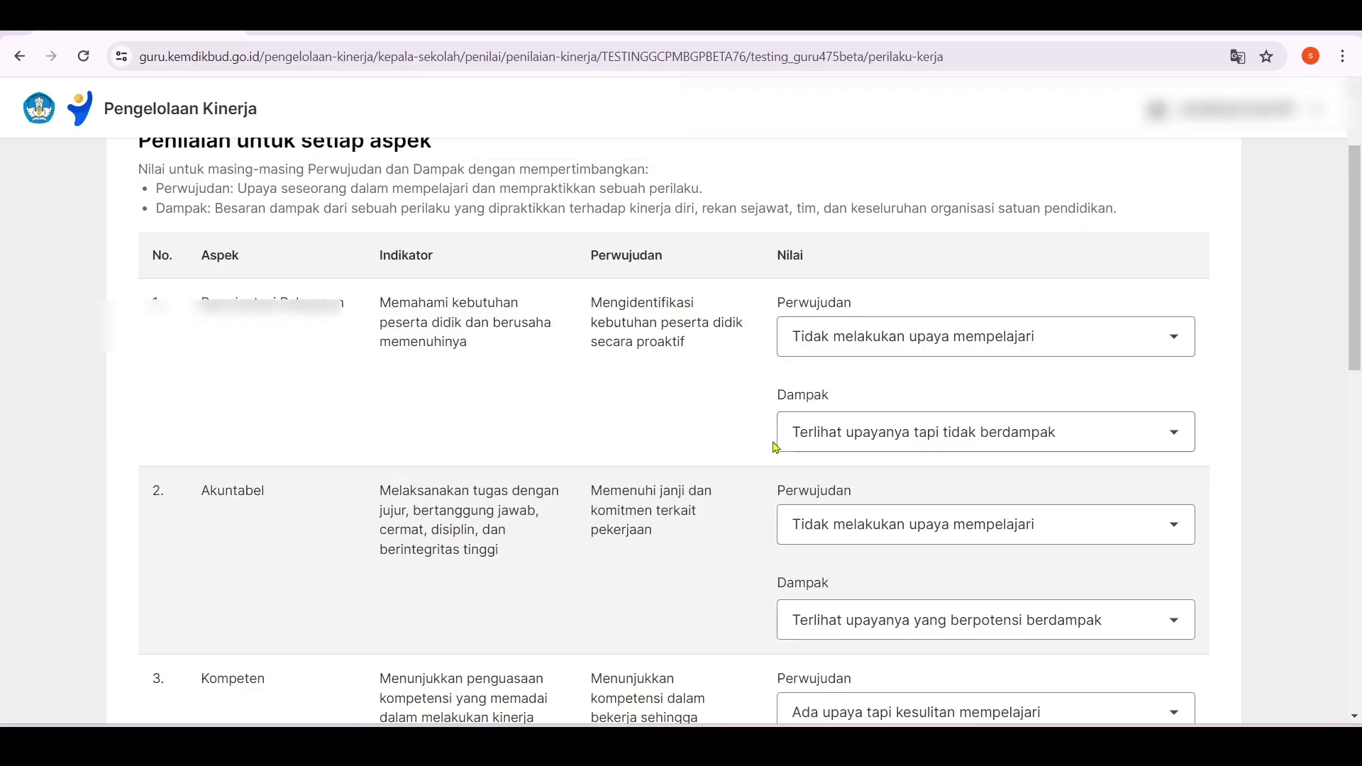
Step: Inspect the available Perwujudan ratings for the Berorientasi Pelayanan aspect
click(823, 344)
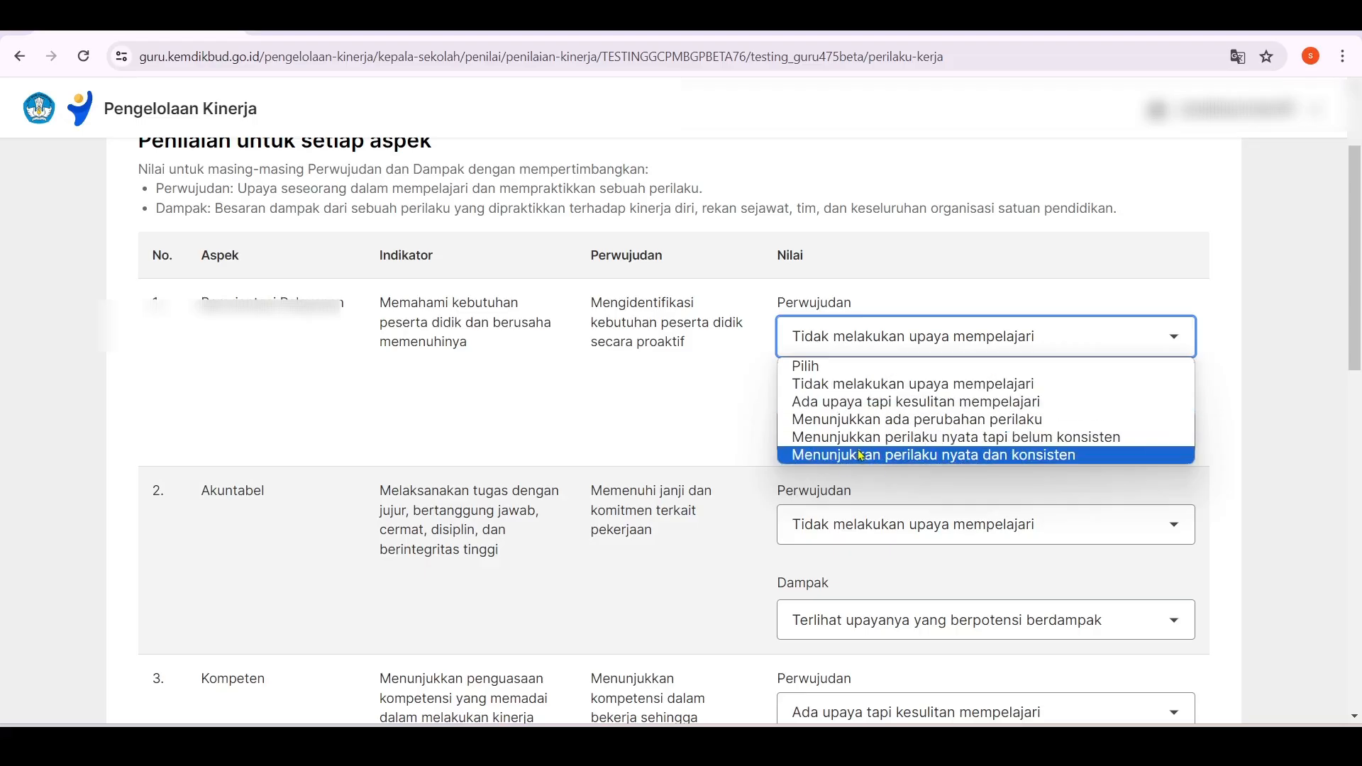
click(852, 390)
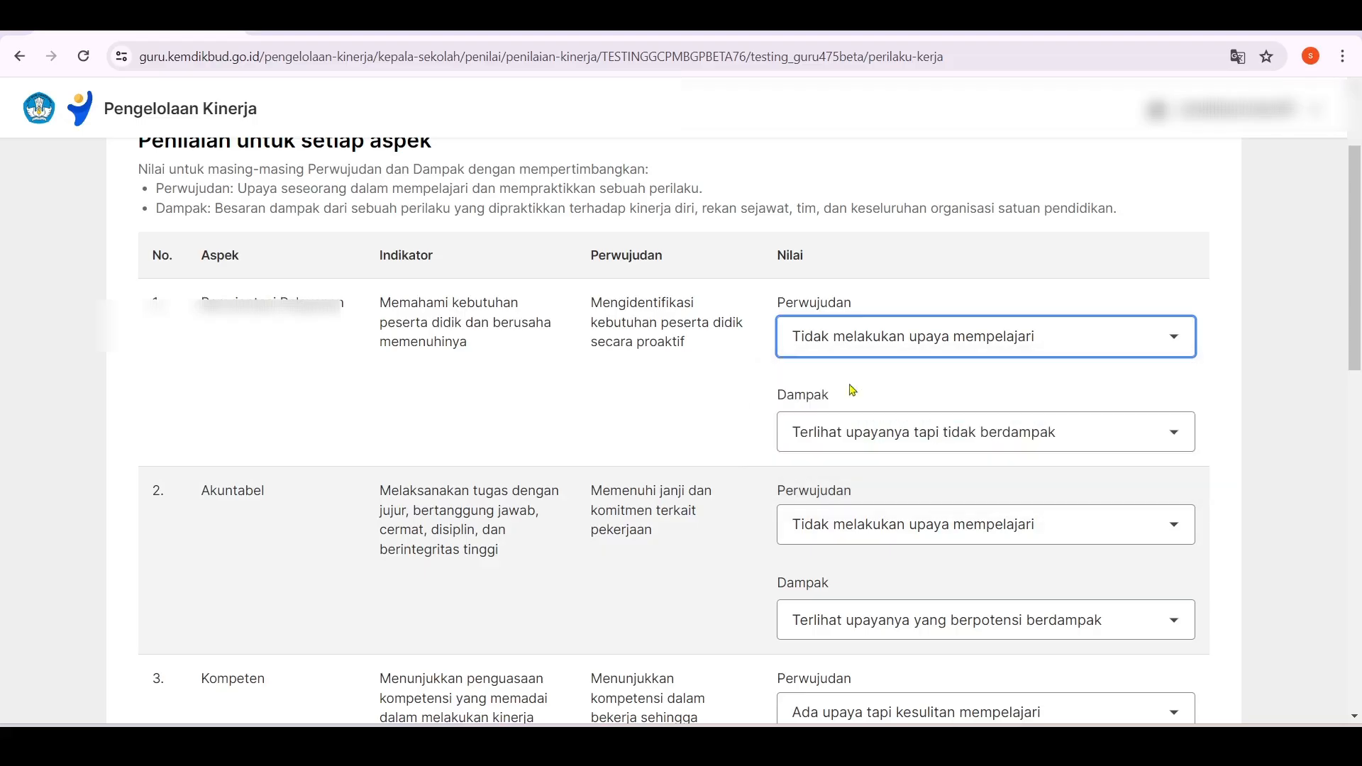
click(862, 353)
click(863, 353)
click(862, 353)
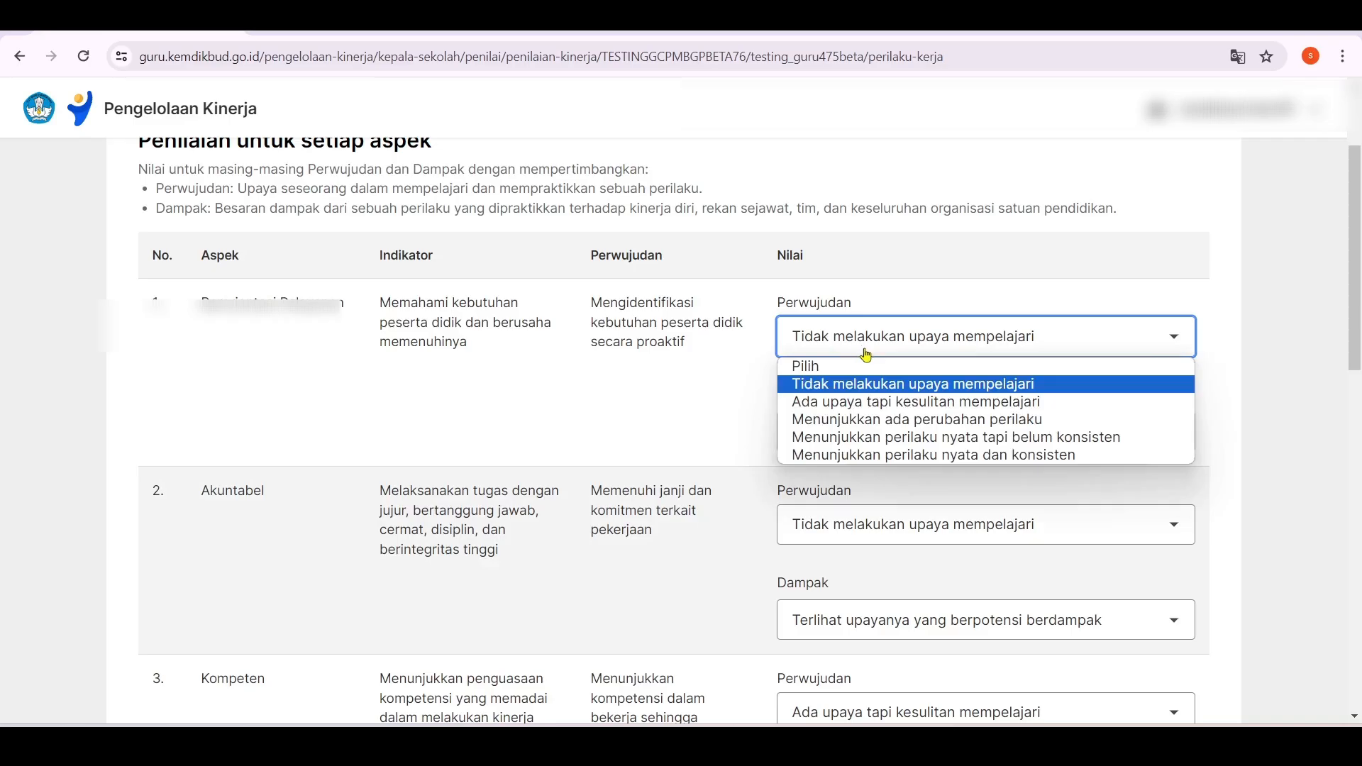
click(699, 408)
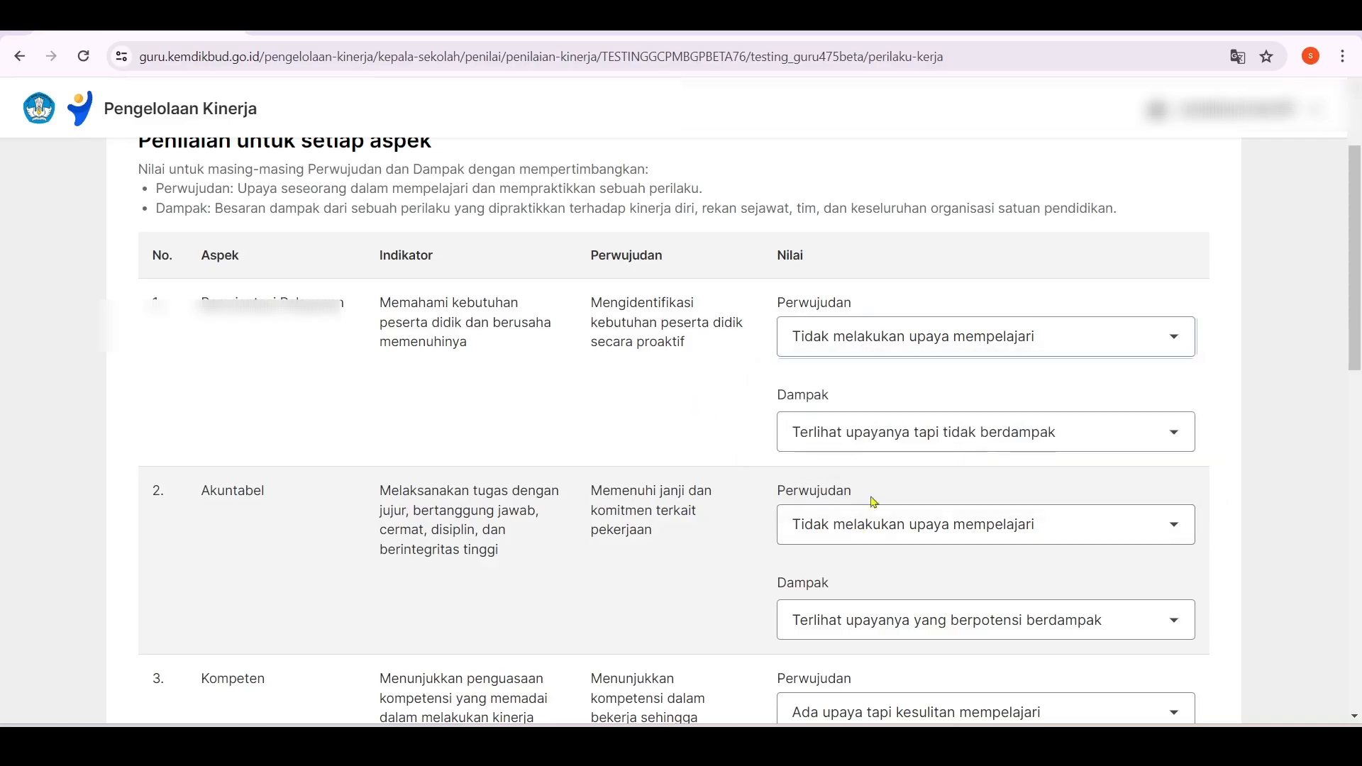
Step: Look through the Perwujudan and Dampak rating options of the aspects down to Harmonis without changing them
scroll(869, 500, down, 1)
click(851, 349)
click(844, 345)
click(860, 448)
click(860, 448)
scroll(881, 508, down, 2)
click(851, 368)
click(851, 367)
click(858, 448)
click(862, 454)
scroll(869, 426, down, 3)
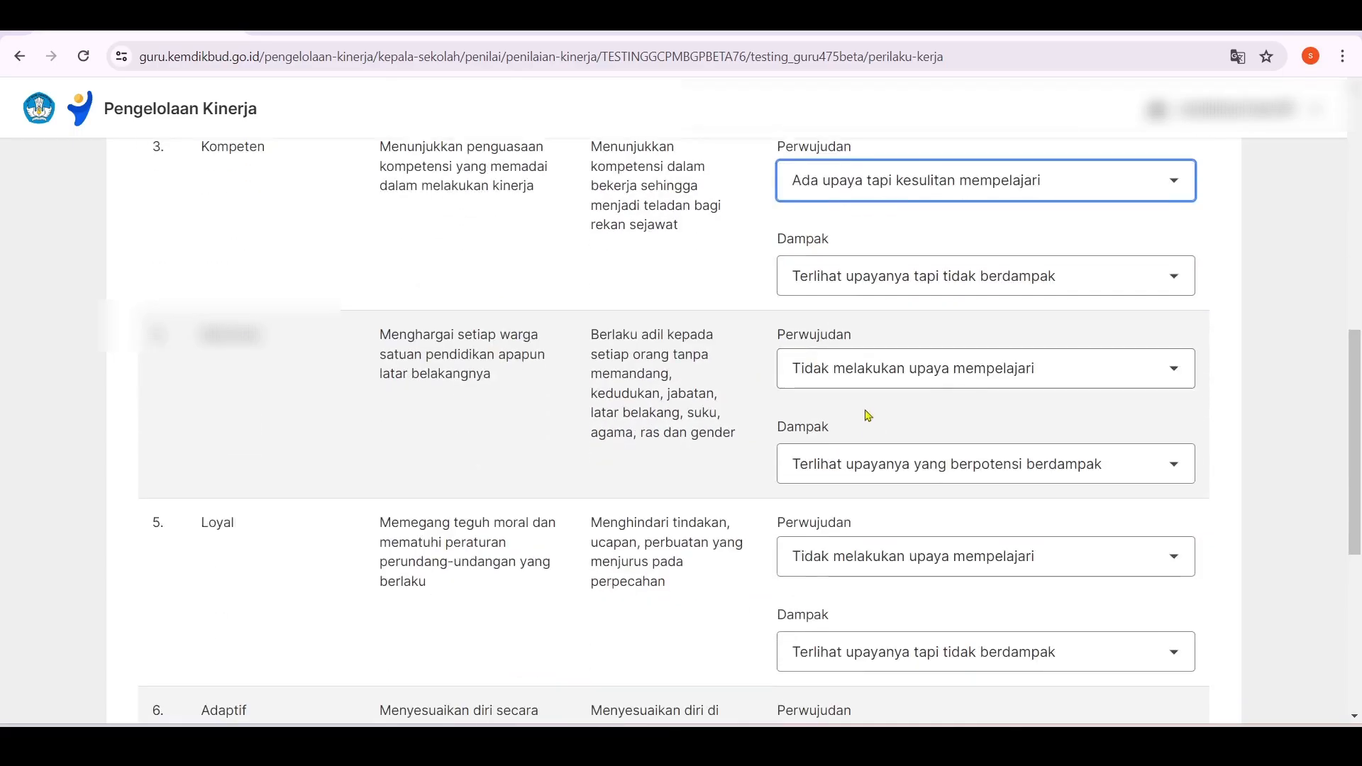
click(854, 291)
click(854, 292)
click(866, 369)
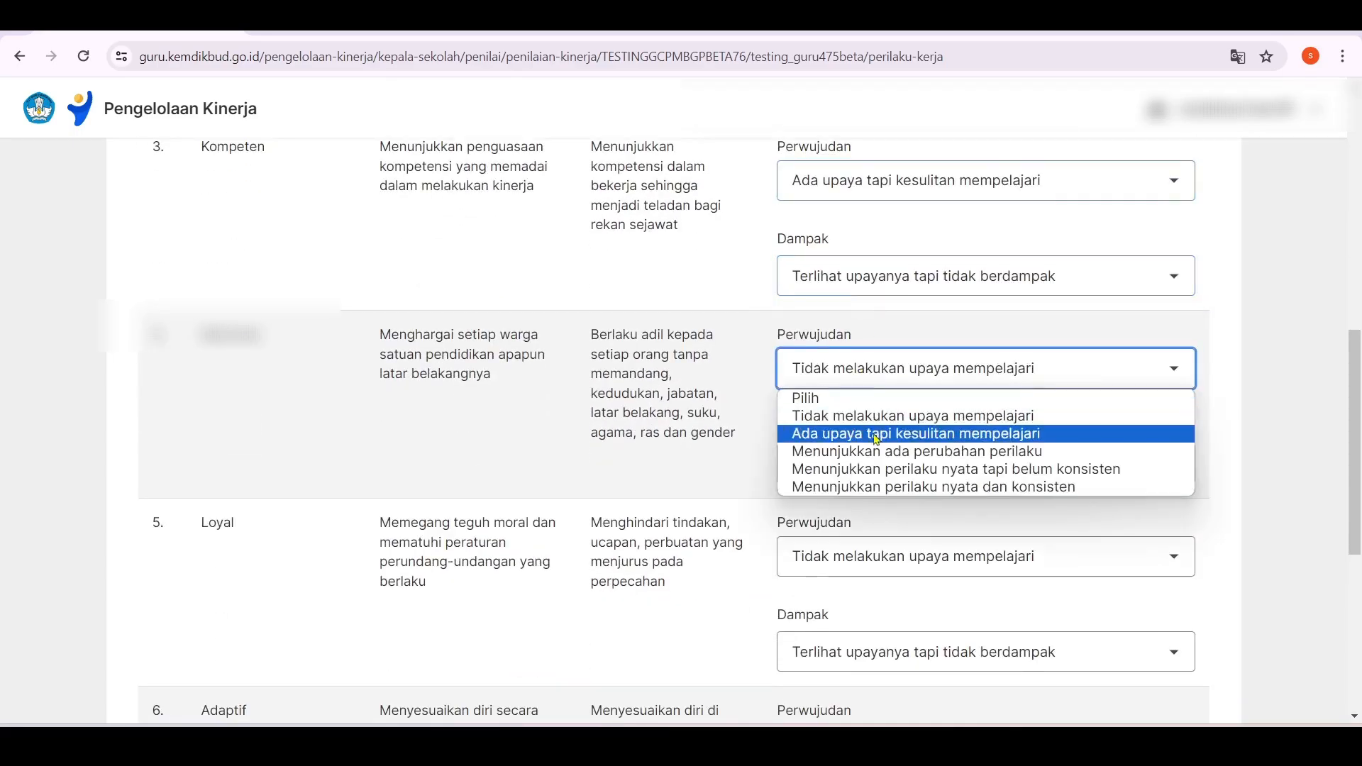
click(880, 369)
click(890, 474)
click(891, 474)
Step: Look through the rating options of the Loyal, Adaptif and Kolaboratif aspects without changing them
scroll(894, 462, down, 2)
click(884, 386)
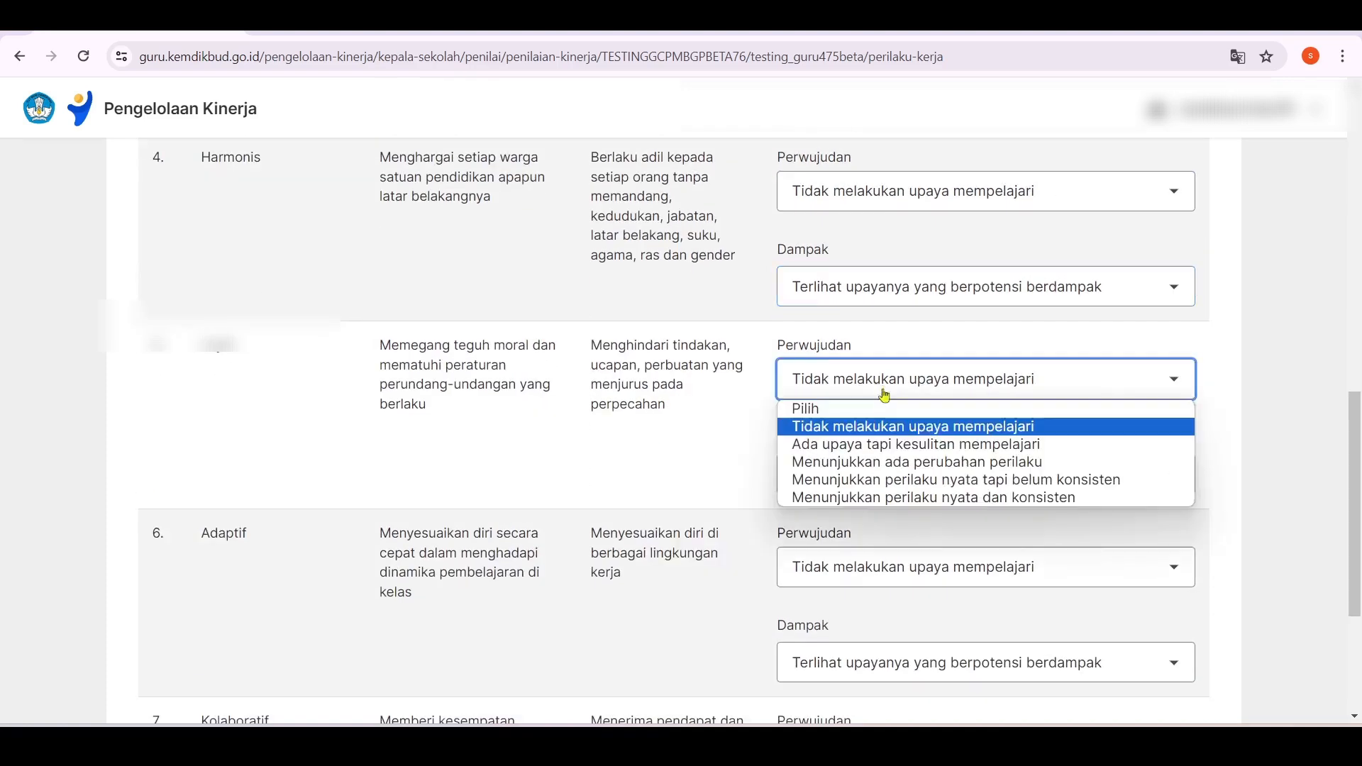
click(888, 387)
scroll(903, 462, down, 3)
click(858, 406)
click(857, 406)
click(867, 311)
click(865, 311)
click(872, 489)
click(874, 491)
click(886, 586)
click(886, 589)
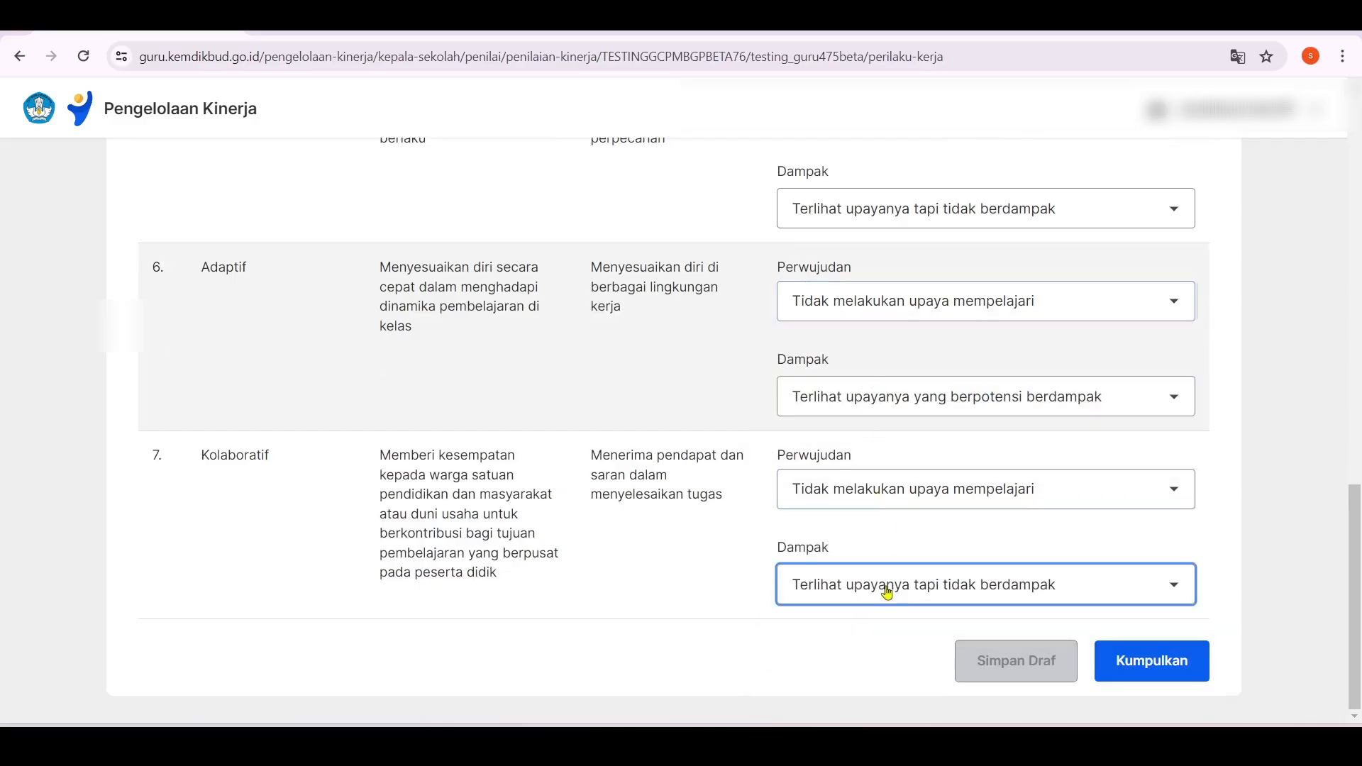
scroll(702, 456, up, 15)
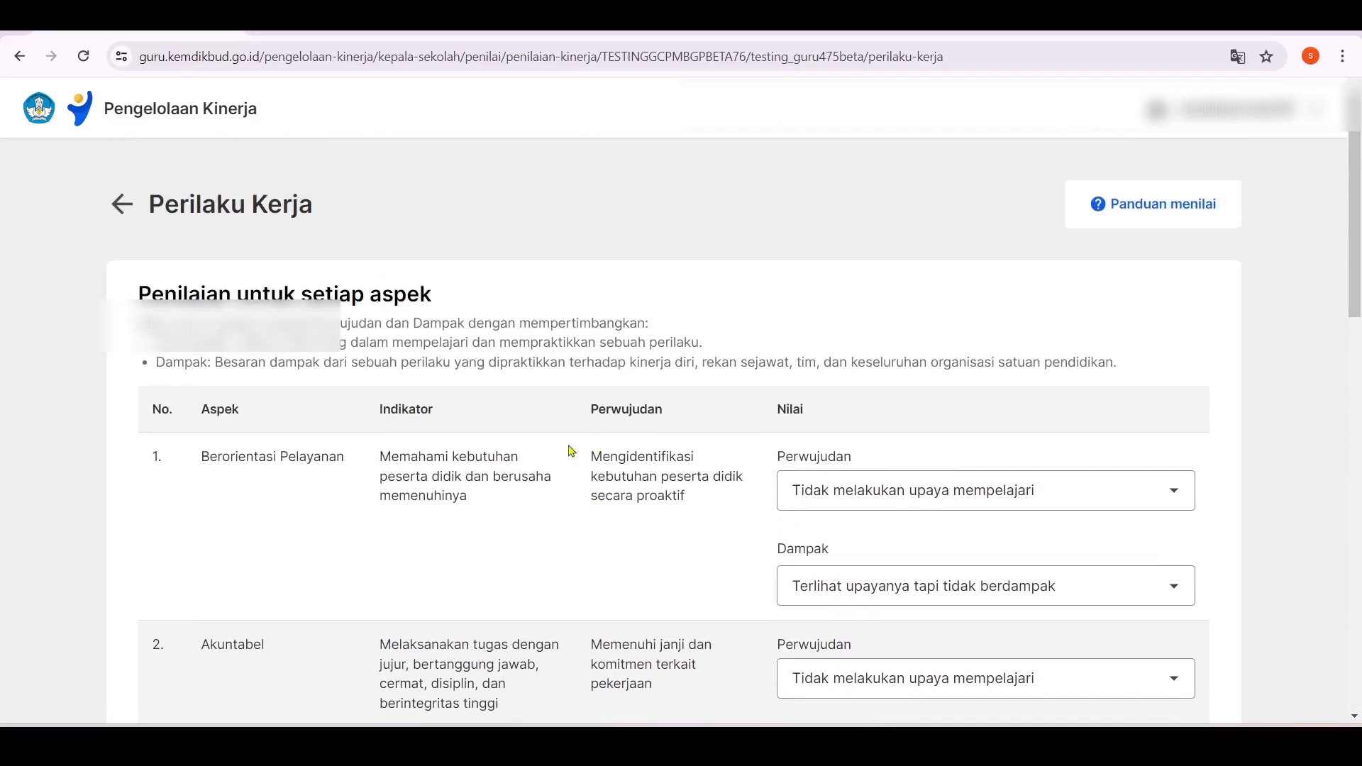
Step: Leave the assessment and inspect the Perilaku Kerja score in the performance data summary for the Dinas Pendidikan
click(122, 205)
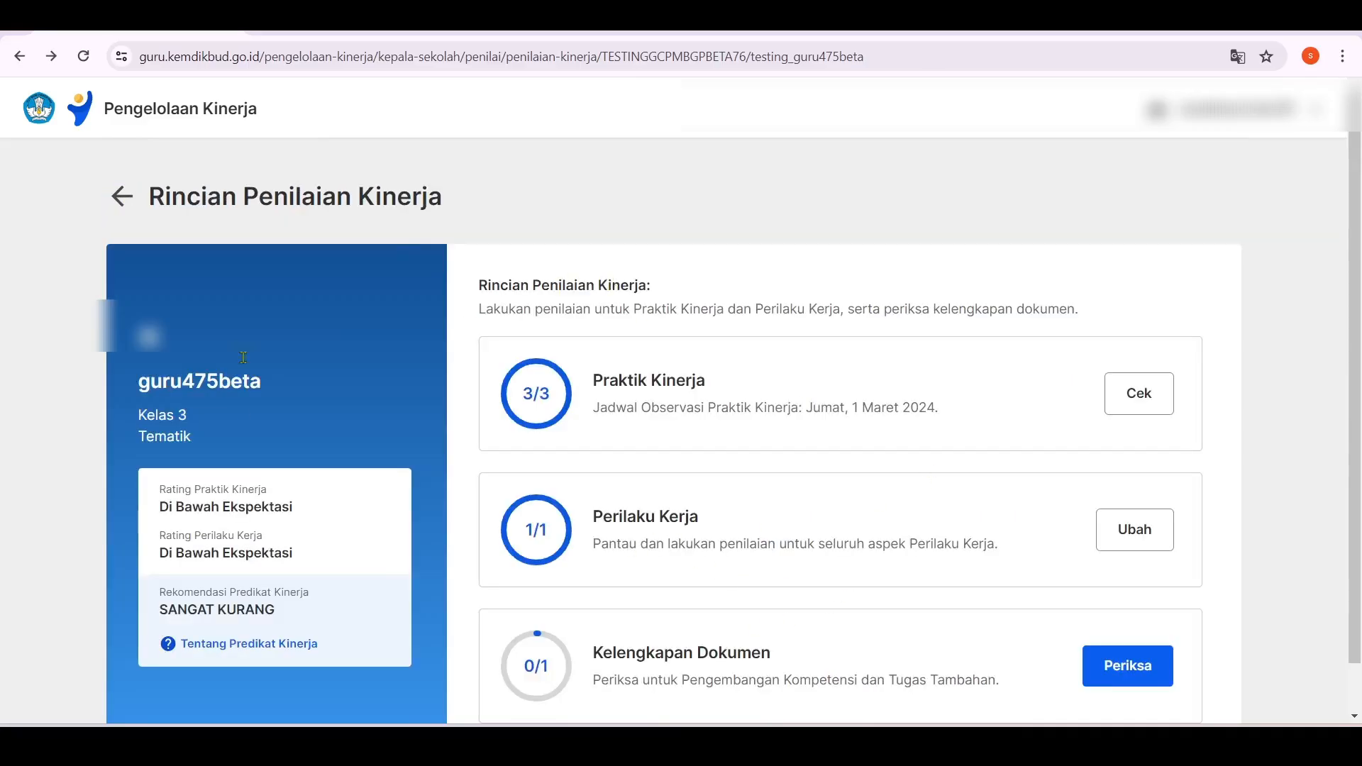
click(122, 196)
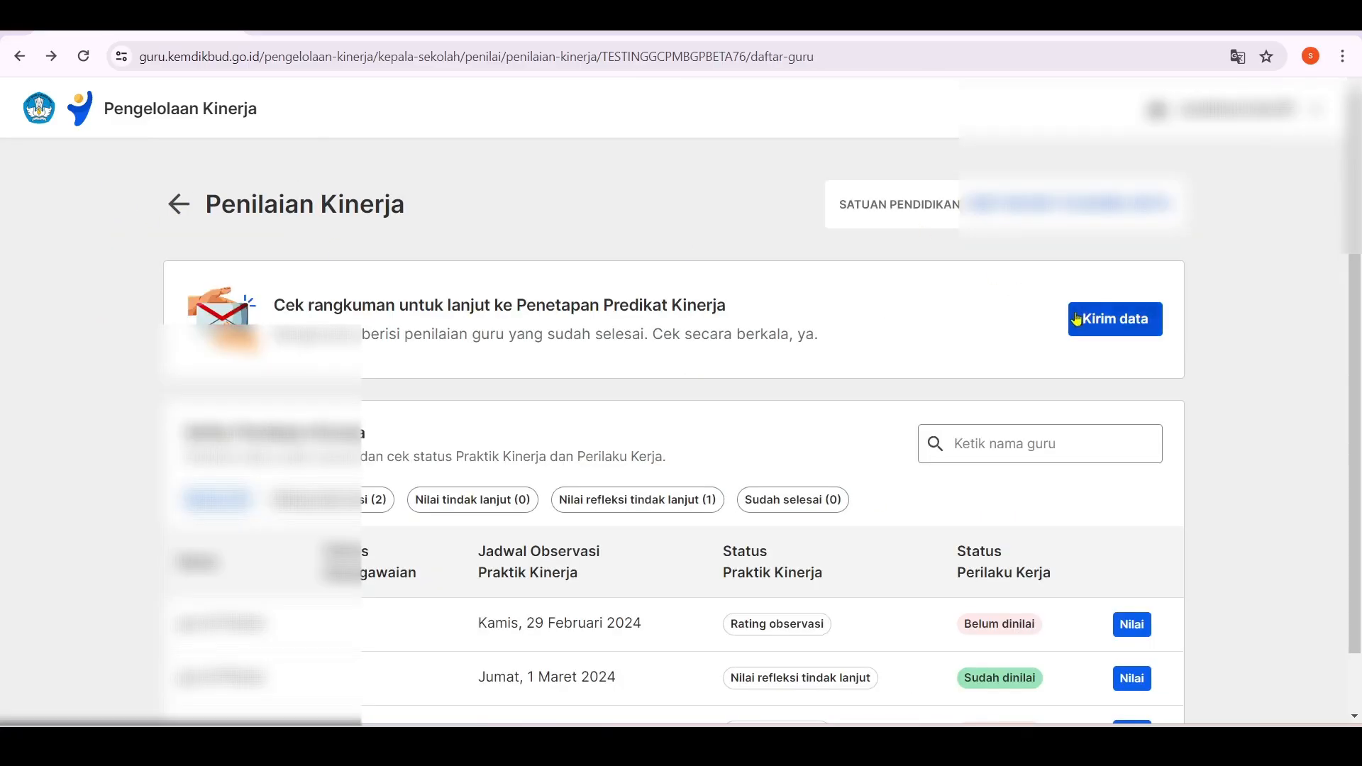
click(1115, 319)
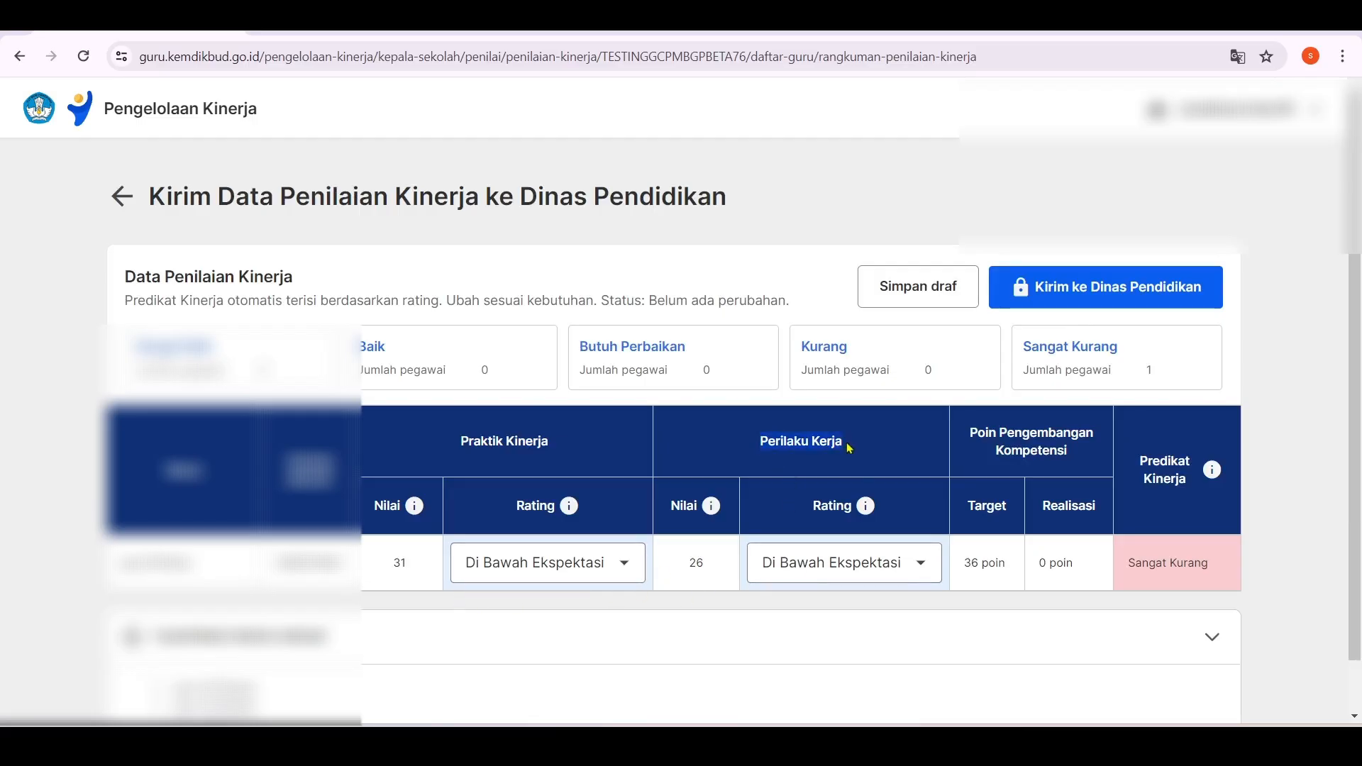
drag(688, 564, 710, 571)
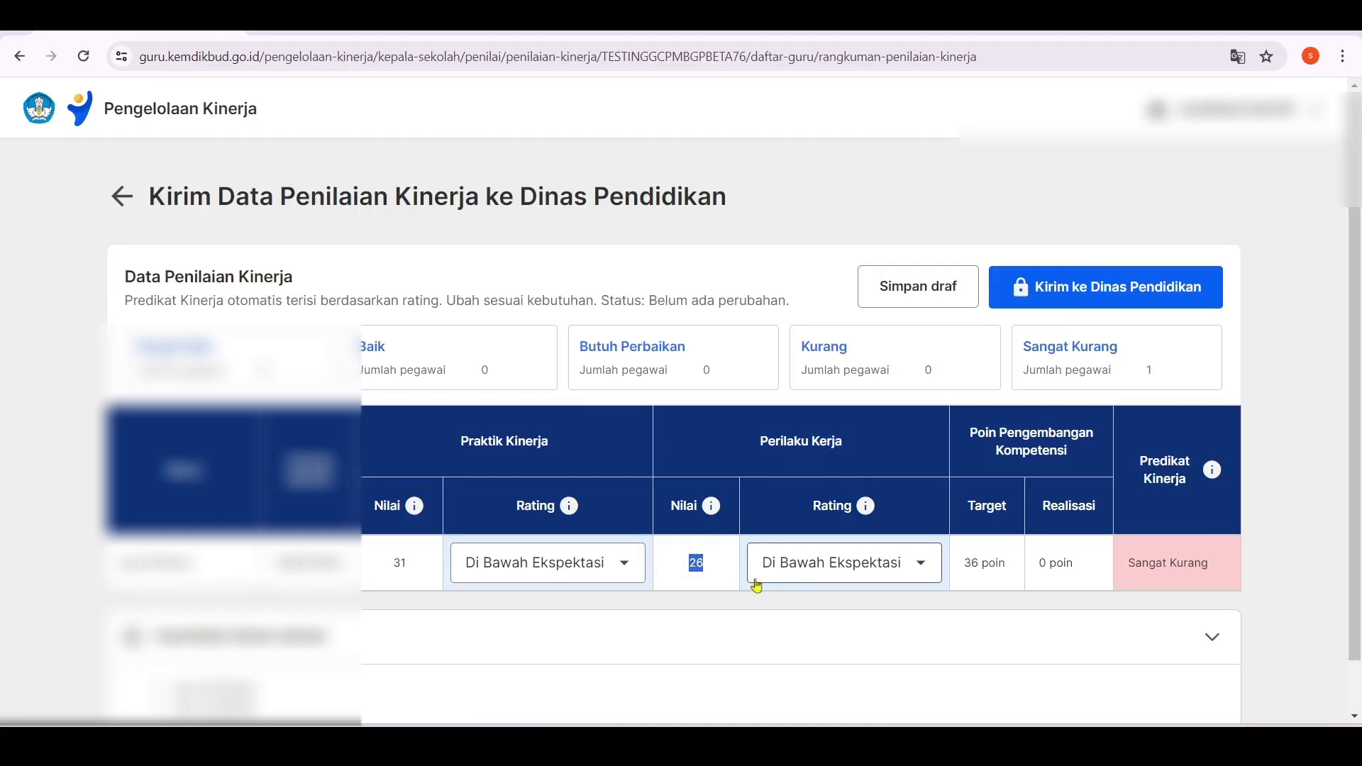
click(708, 571)
double_click(709, 577)
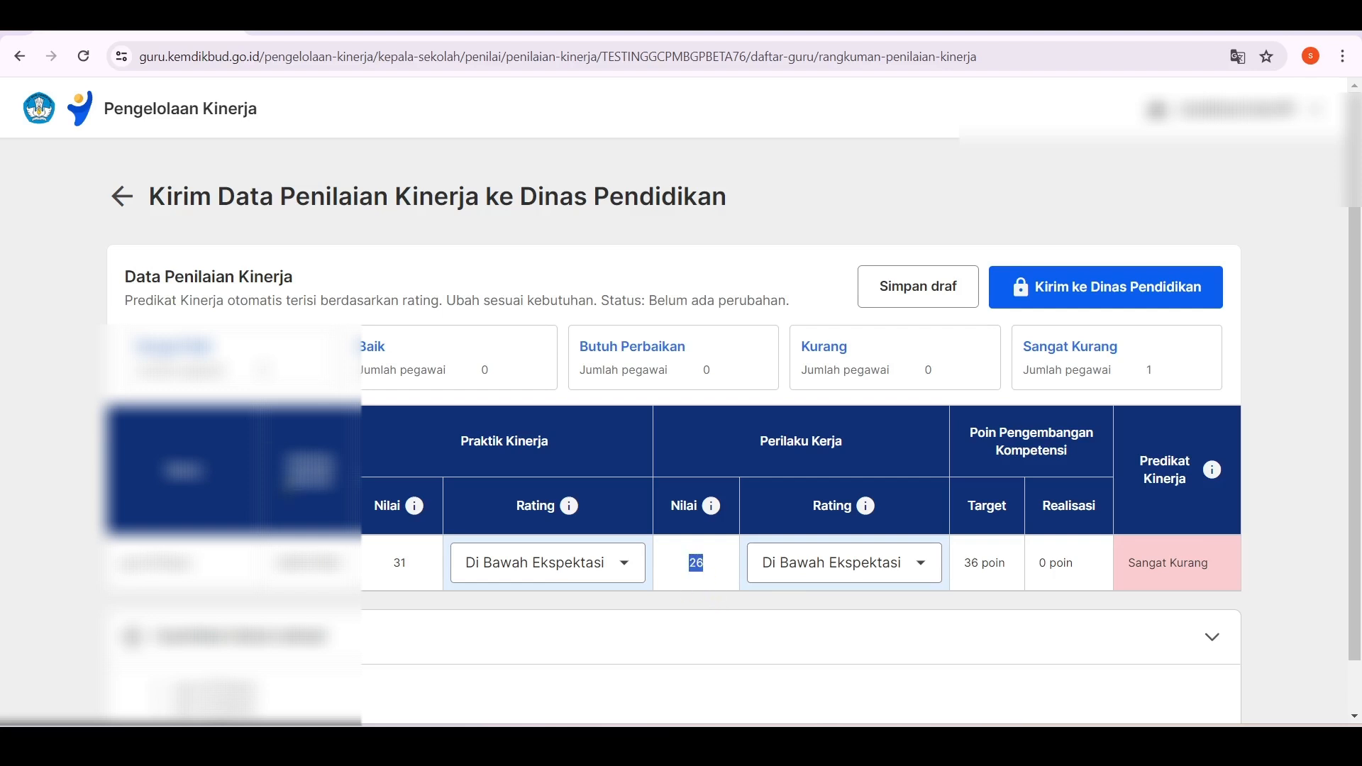
Step: Return to the teacher list and open the Perilaku Kerja assessment of the teacher observed on Jumat, 1 Maret 2024
click(122, 196)
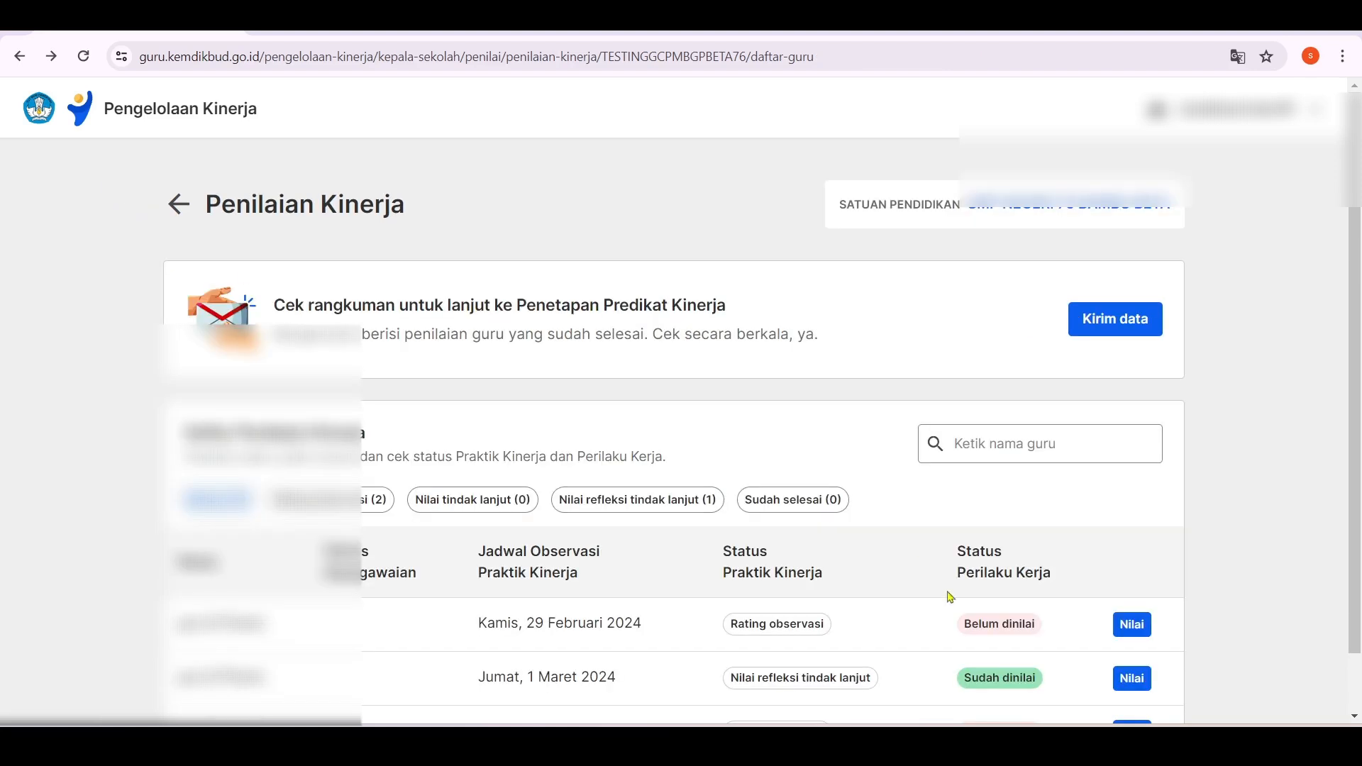
scroll(1036, 605, down, 1)
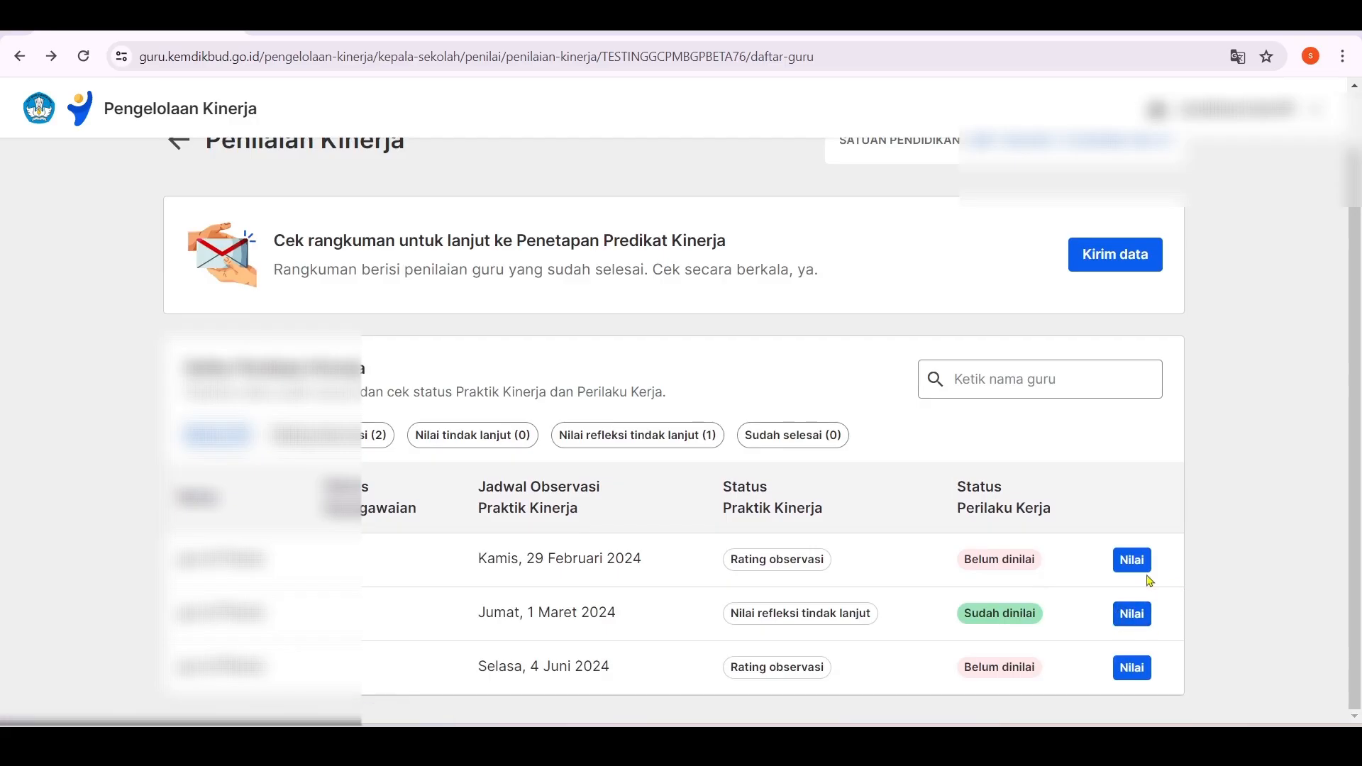
click(1133, 622)
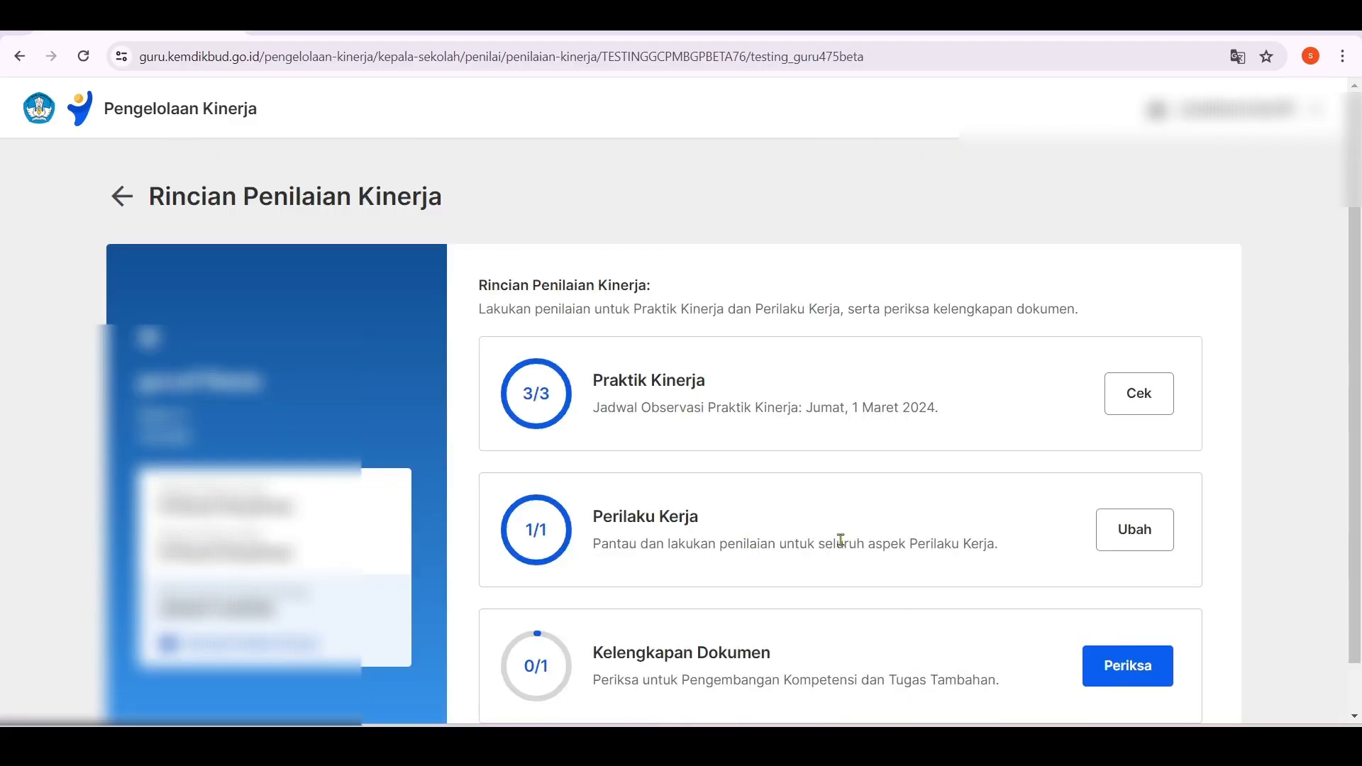
click(1128, 536)
scroll(1096, 518, down, 3)
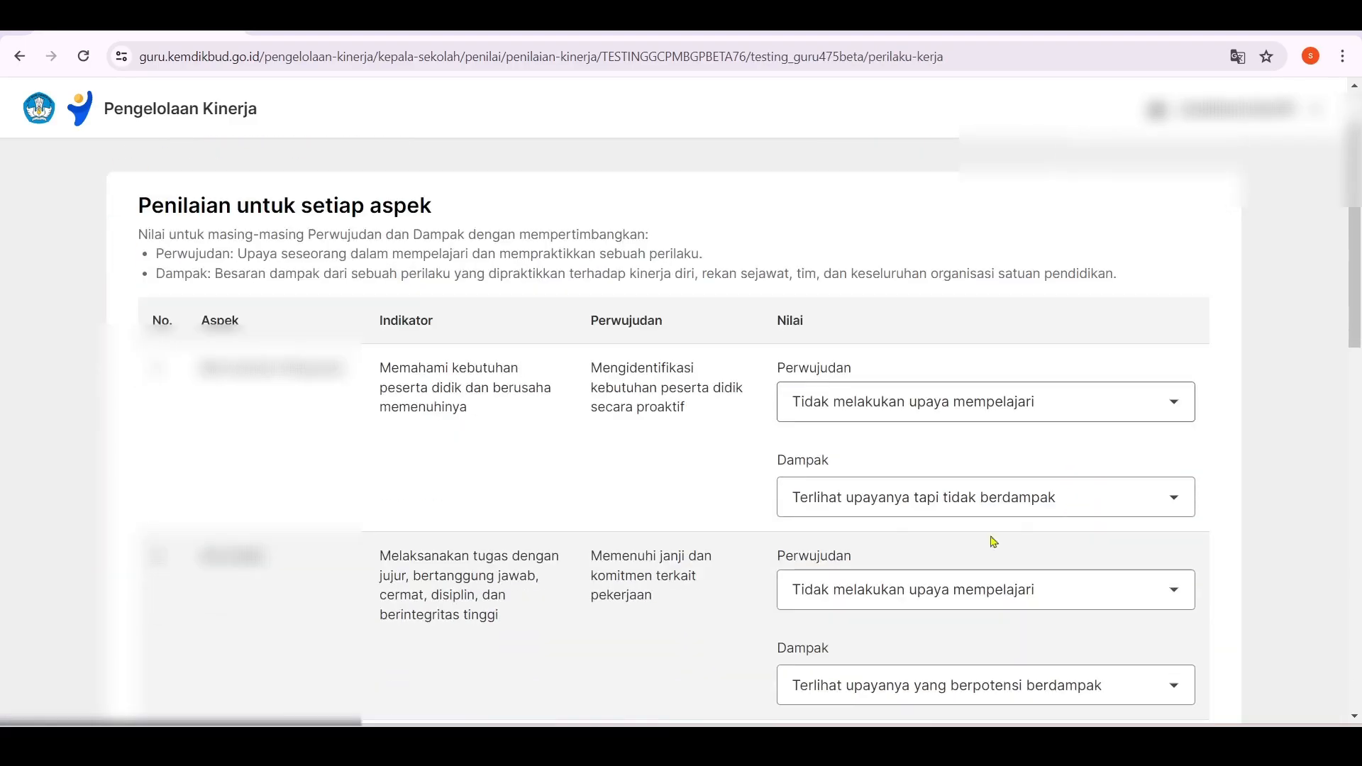
Step: Rate Berorientasi Pelayanan as "Menunjukkan perilaku nyata dan konsisten" for Perwujudan and "Berdampak pada Kinerja Satuan Pendidikan" for Dampak
click(1081, 322)
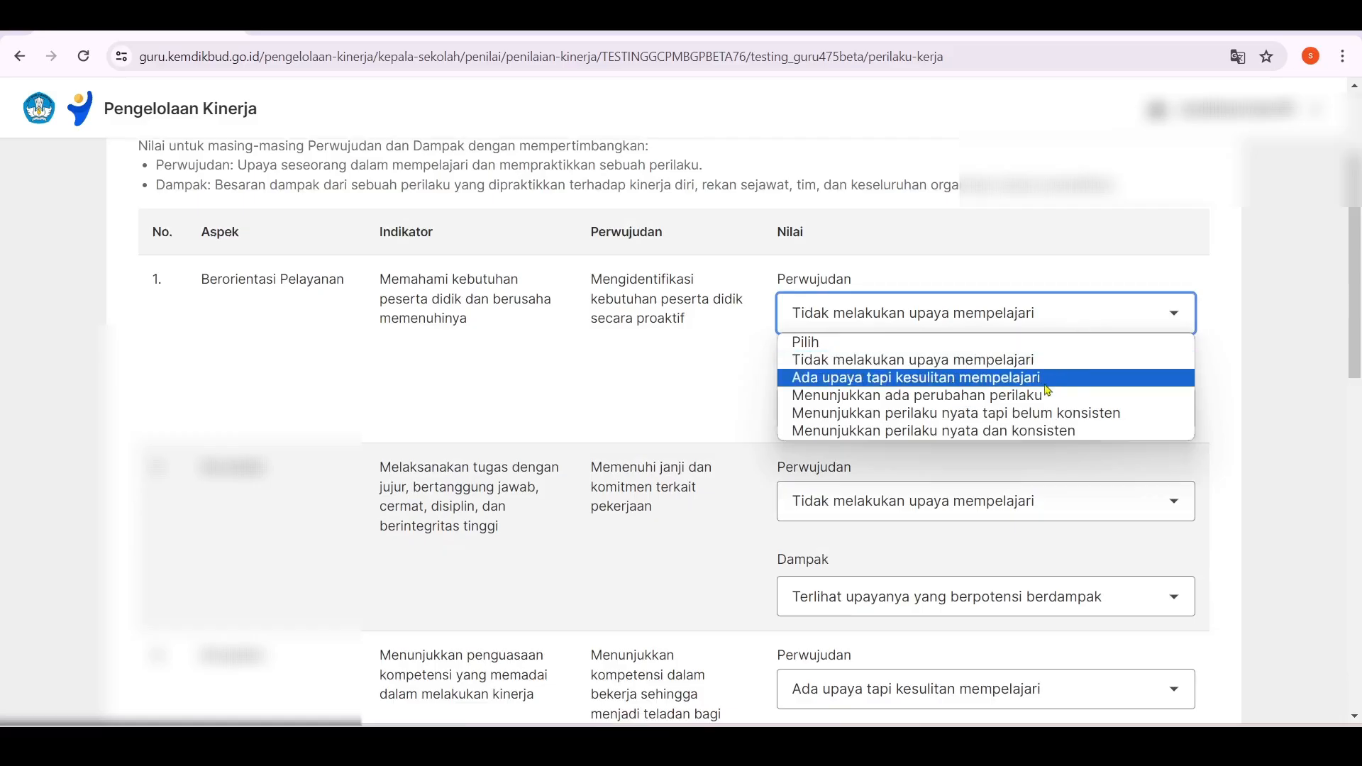
click(1022, 432)
click(1021, 409)
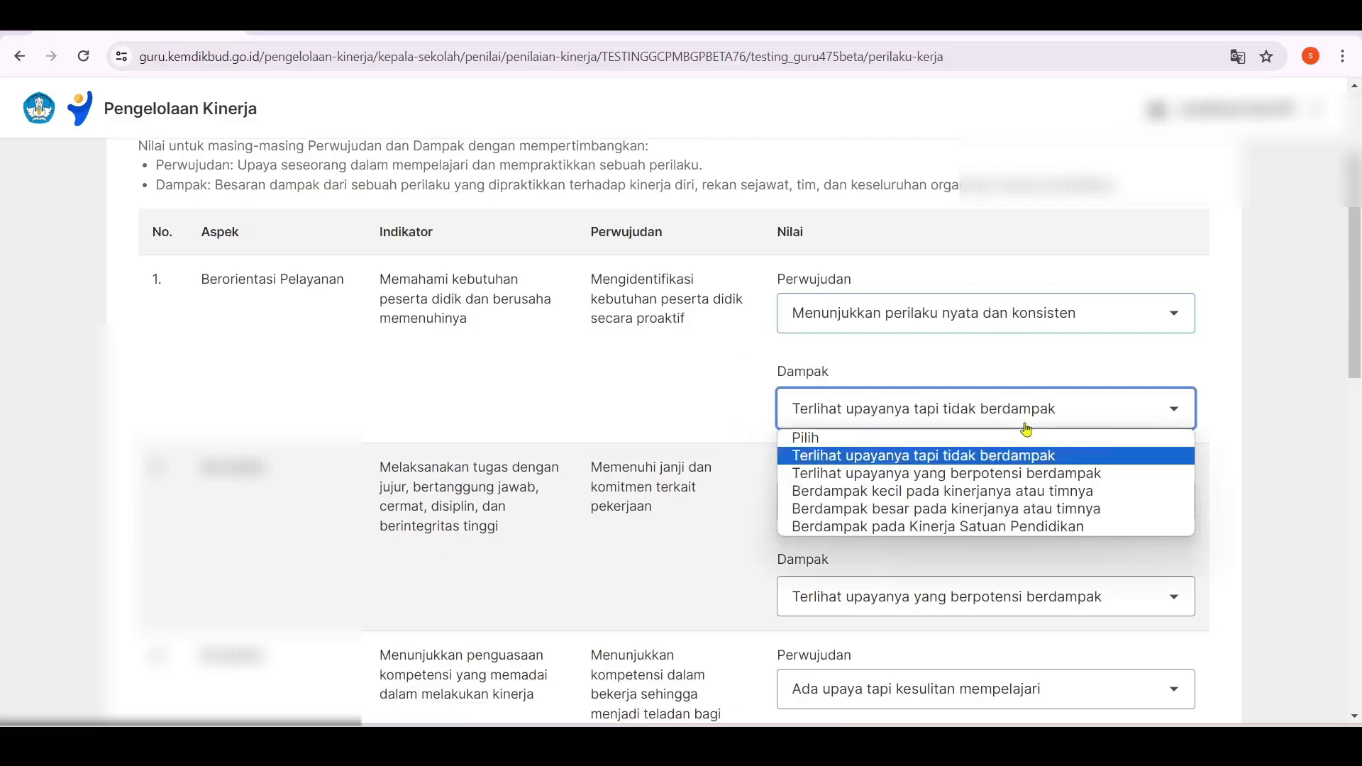
click(1009, 527)
Step: Rate Akuntabel as "Menunjukkan perilaku nyata dan konsisten" for Perwujudan and "Berdampak pada Kinerja Satuan Pendidikan" for Dampak
scroll(1009, 540, down, 1)
click(986, 426)
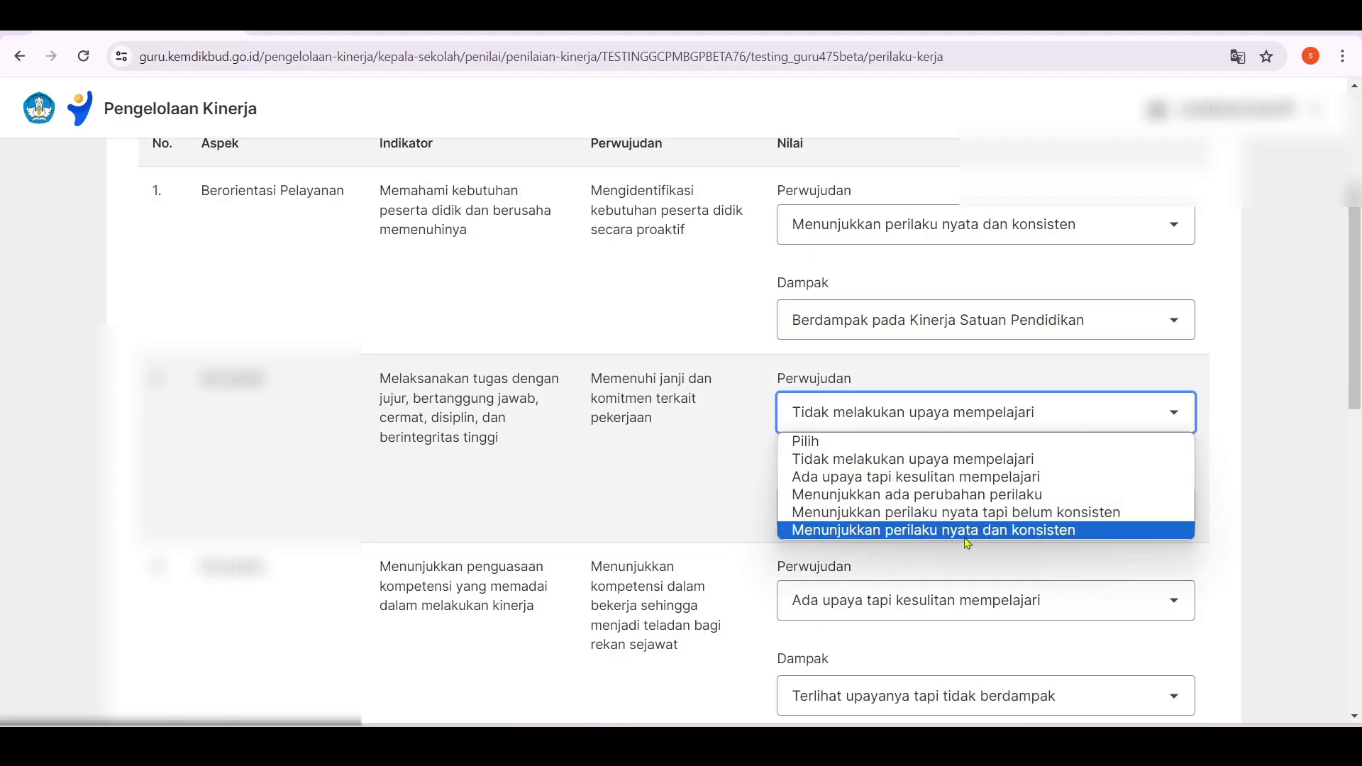
click(966, 531)
click(972, 508)
click(1007, 624)
Step: Rate Kompeten as "Menunjukkan perilaku nyata dan konsisten" for Perwujudan and "Berdampak pada Kinerja Satuan Pendidikan" for Dampak
scroll(1028, 553, down, 2)
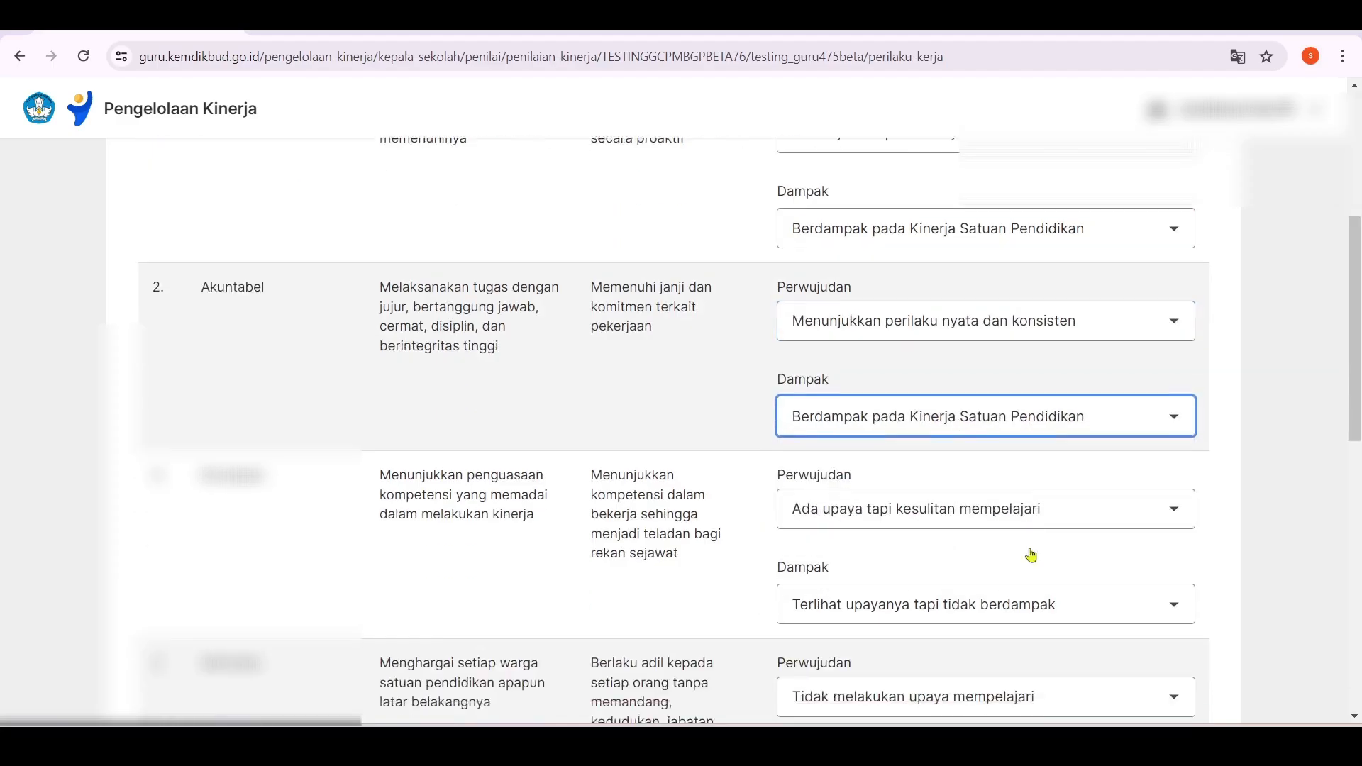
click(1018, 431)
click(979, 541)
click(976, 529)
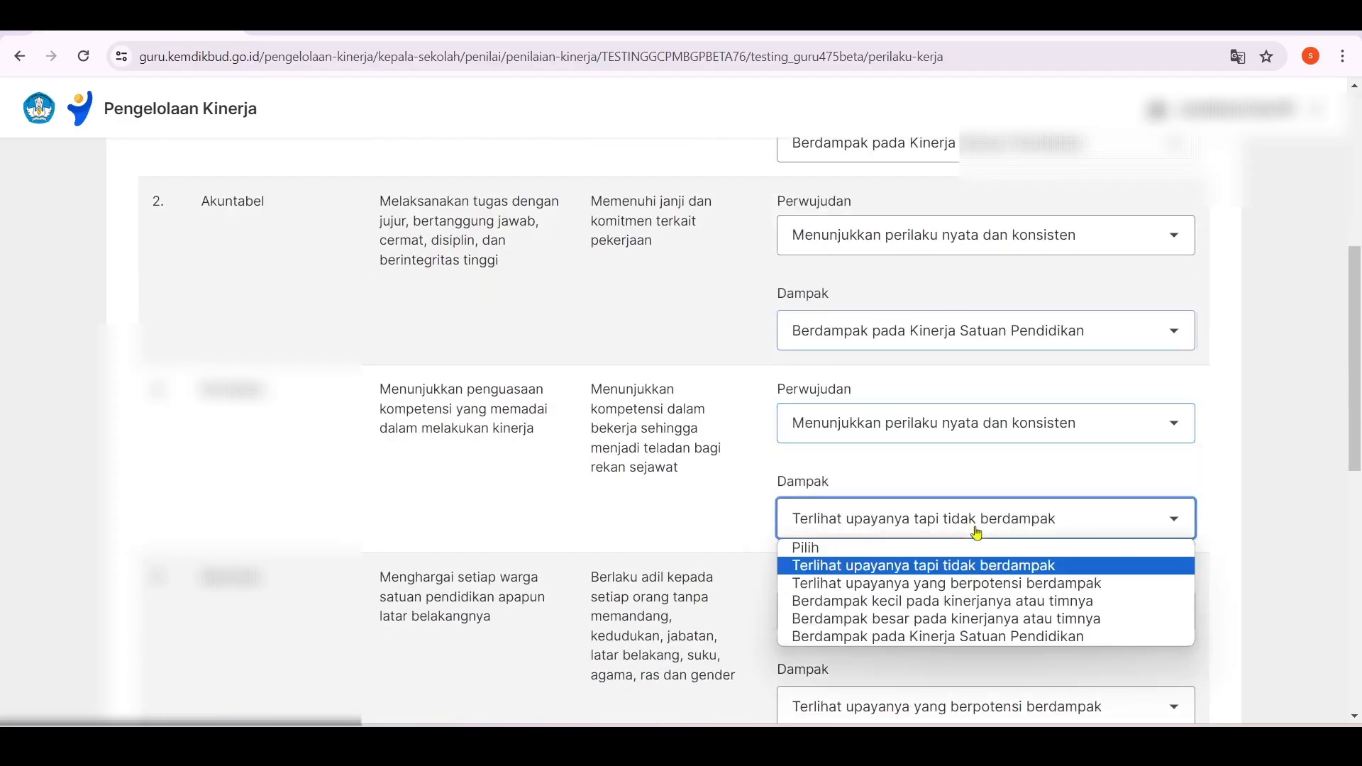
click(989, 636)
Step: Rate Harmonis as "Menunjukkan perilaku nyata dan konsisten" for Perwujudan and "Berdampak pada Kinerja Satuan Pendidikan" for Dampak
scroll(1003, 481, down, 3)
click(968, 345)
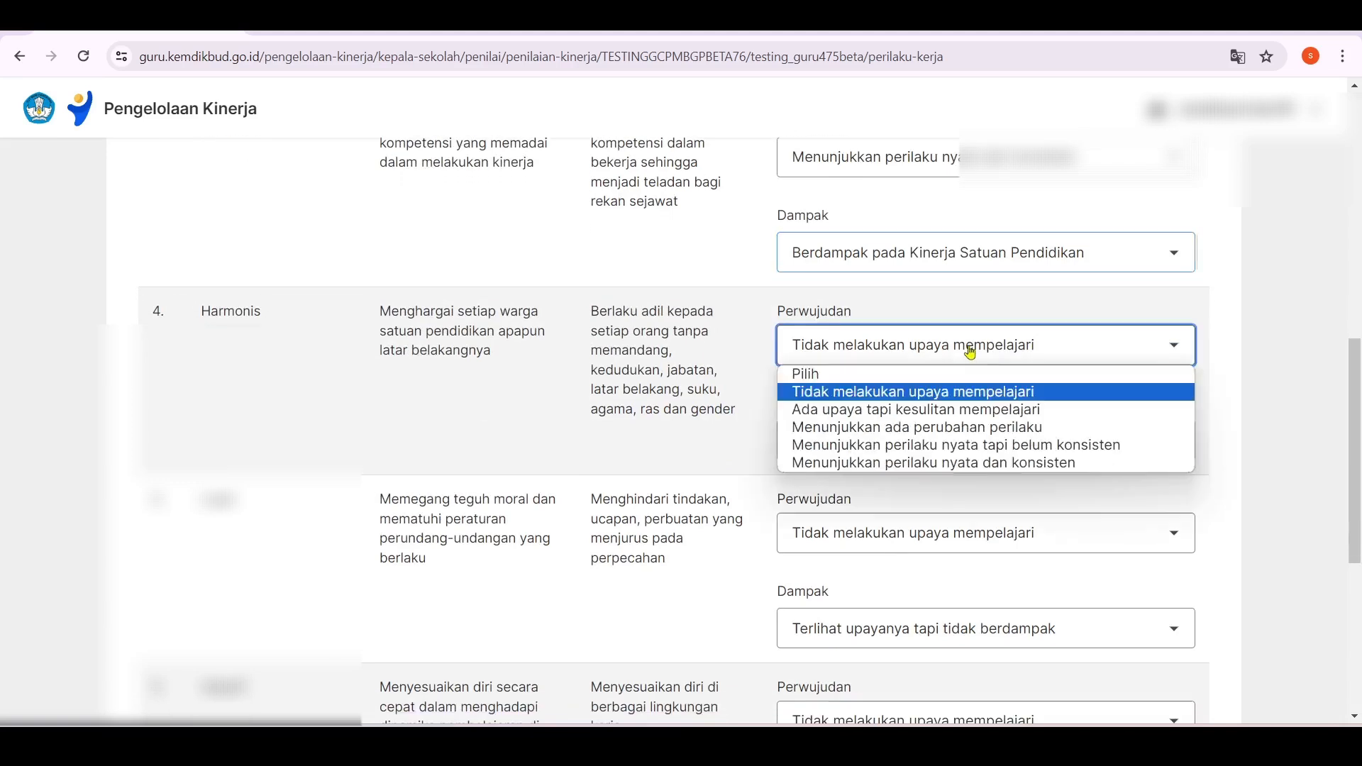
click(969, 465)
click(954, 560)
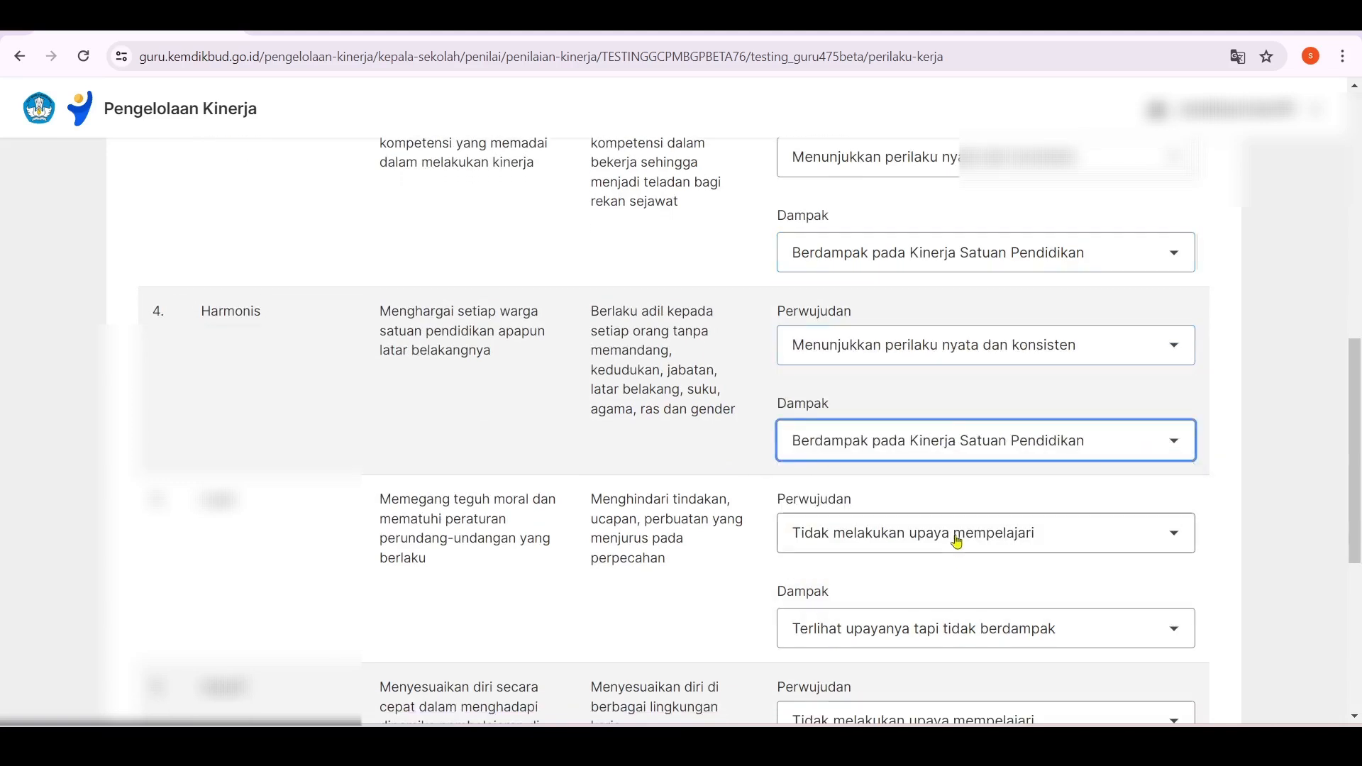
Step: Rate Loyal as "Menunjukkan perilaku nyata dan konsisten" for Perwujudan and "Berdampak pada Kinerja Satuan Pendidikan" for Dampak
scroll(958, 532, down, 3)
click(958, 355)
click(956, 474)
click(956, 465)
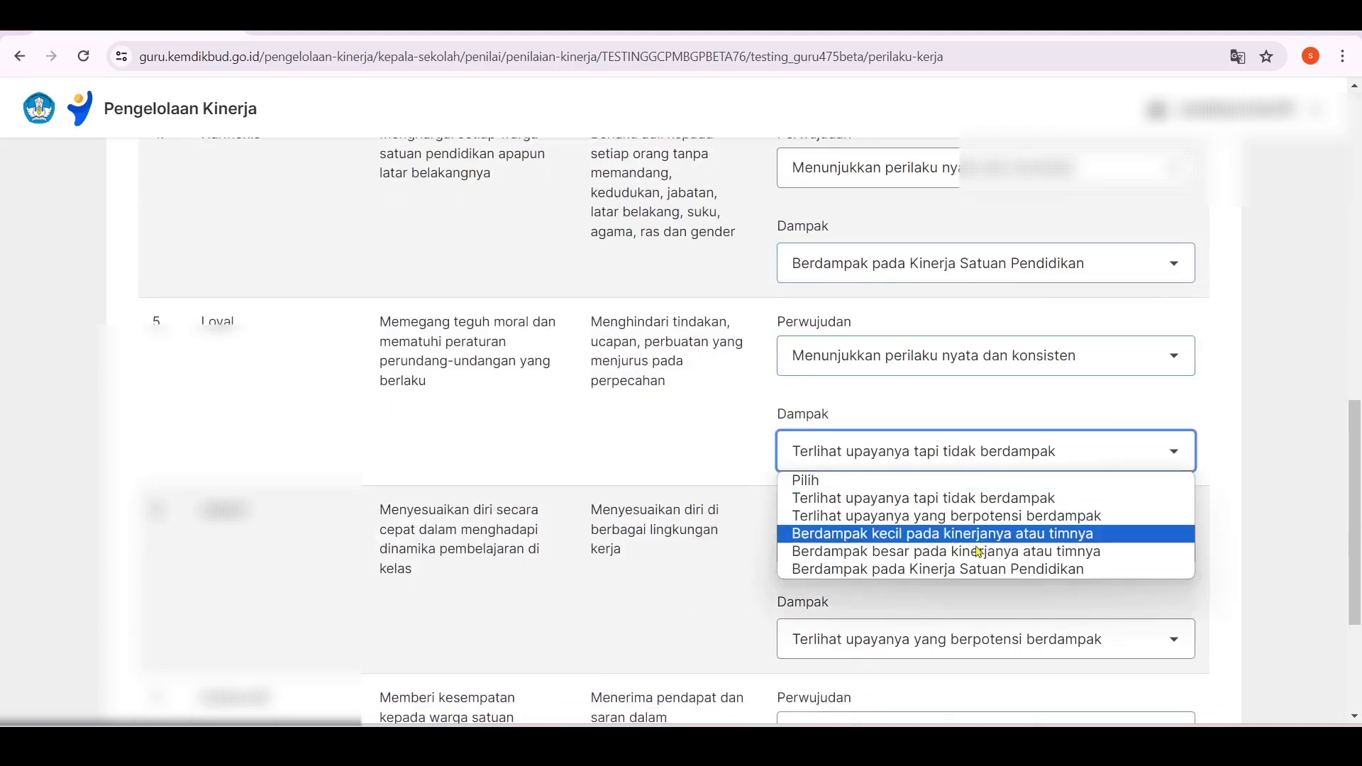
click(972, 566)
Step: Rate Adaptif as "Menunjukkan perilaku nyata tapi belum konsisten" for Perwujudan and "Berdampak pada Kinerja Satuan Pendidikan" for Dampak
click(982, 550)
click(982, 647)
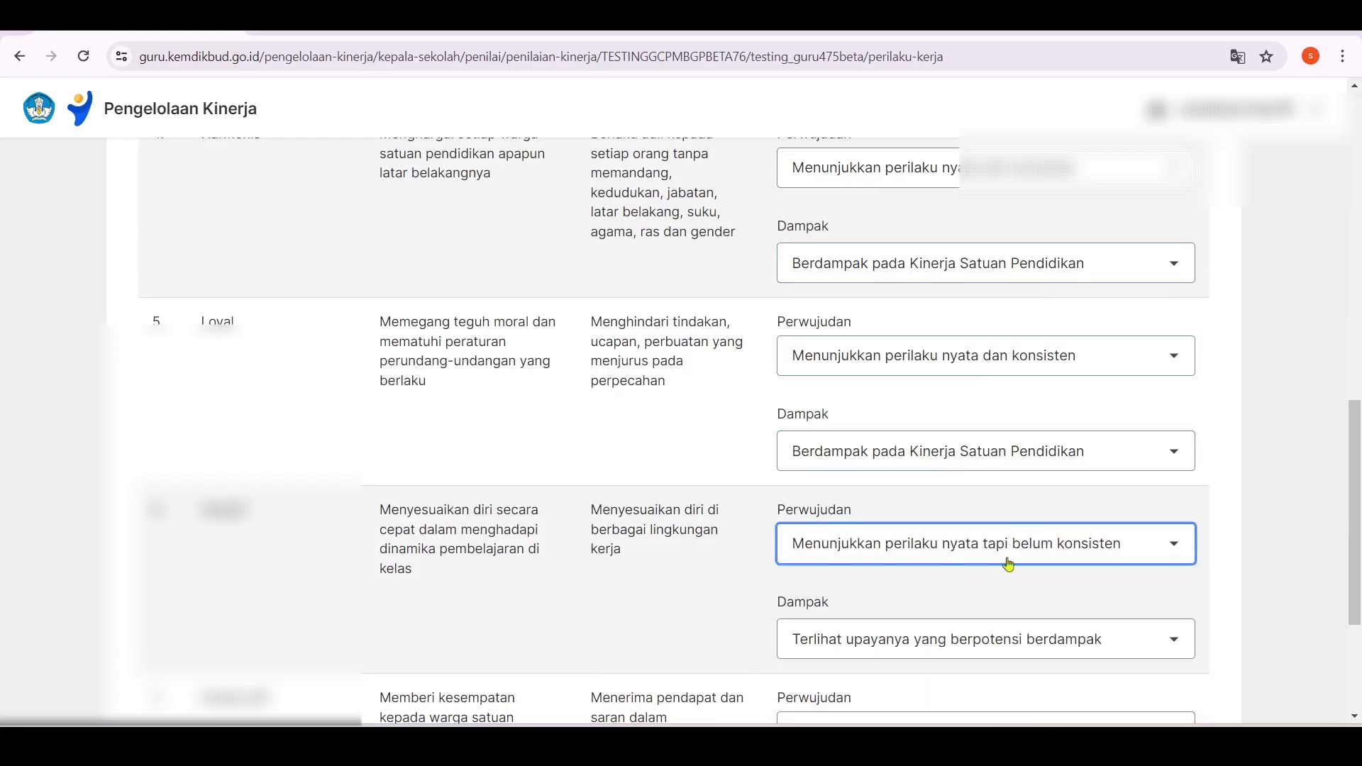
scroll(993, 561, down, 3)
click(954, 410)
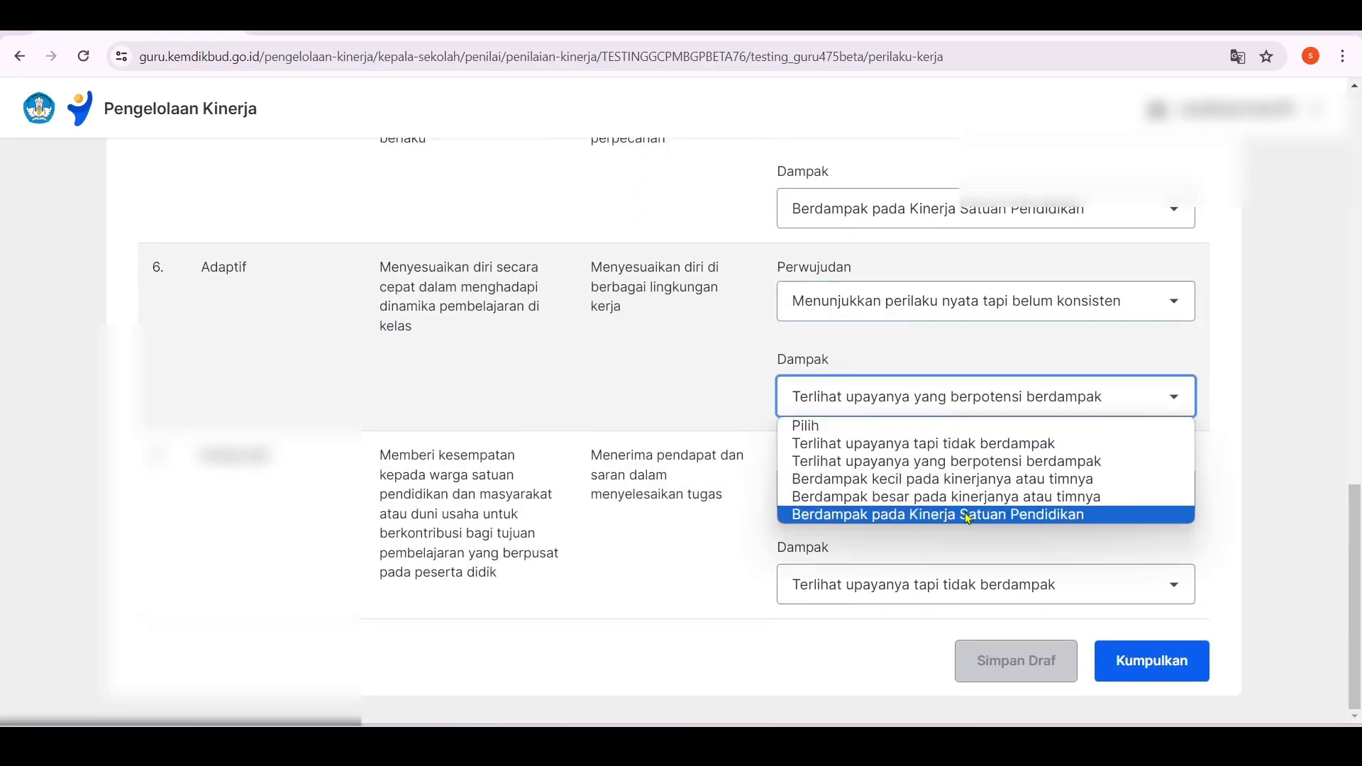
click(951, 515)
Step: Rate the last aspect, below Adaptif, as "Menunjukkan perilaku nyata dan konsisten" for Perwujudan and "Berdampak pada Kinerja Satuan Pendidikan" for Dampak
click(951, 481)
click(936, 605)
click(928, 572)
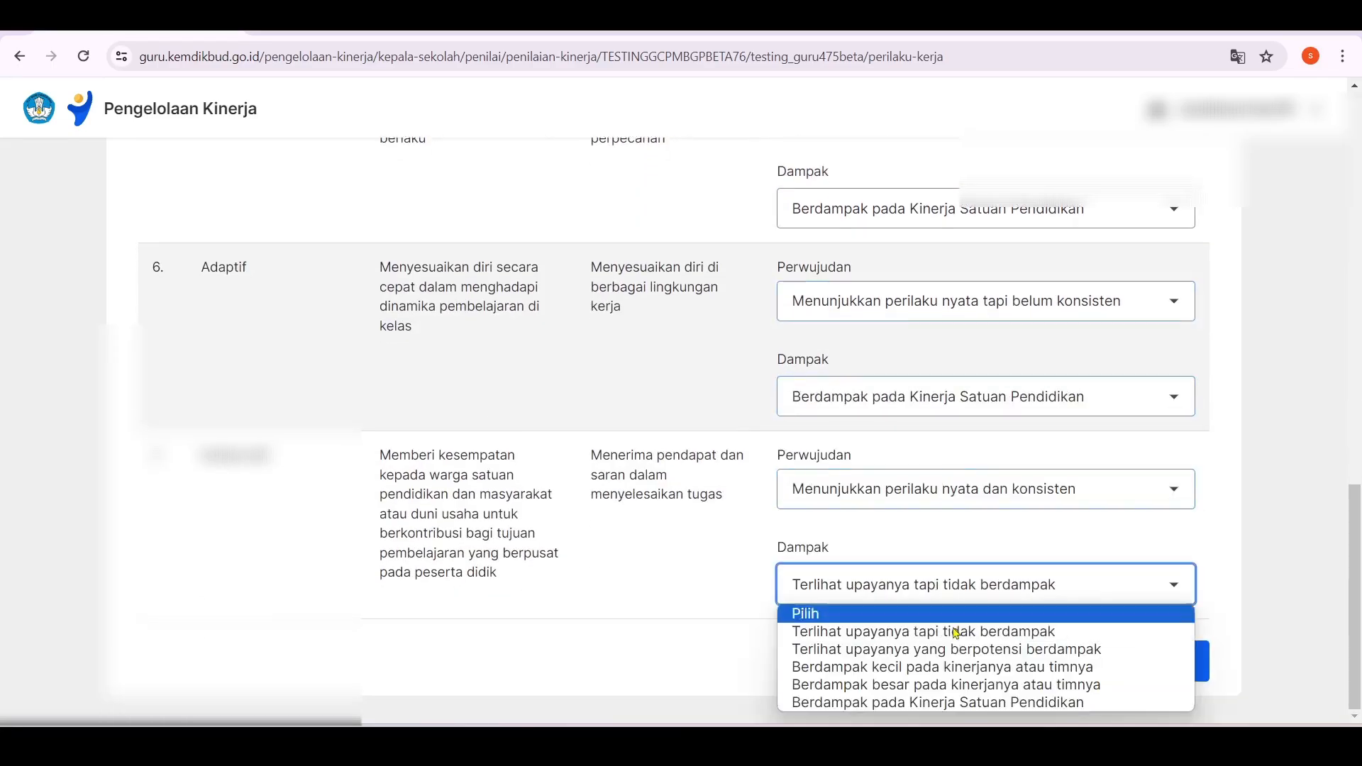
click(887, 702)
click(691, 562)
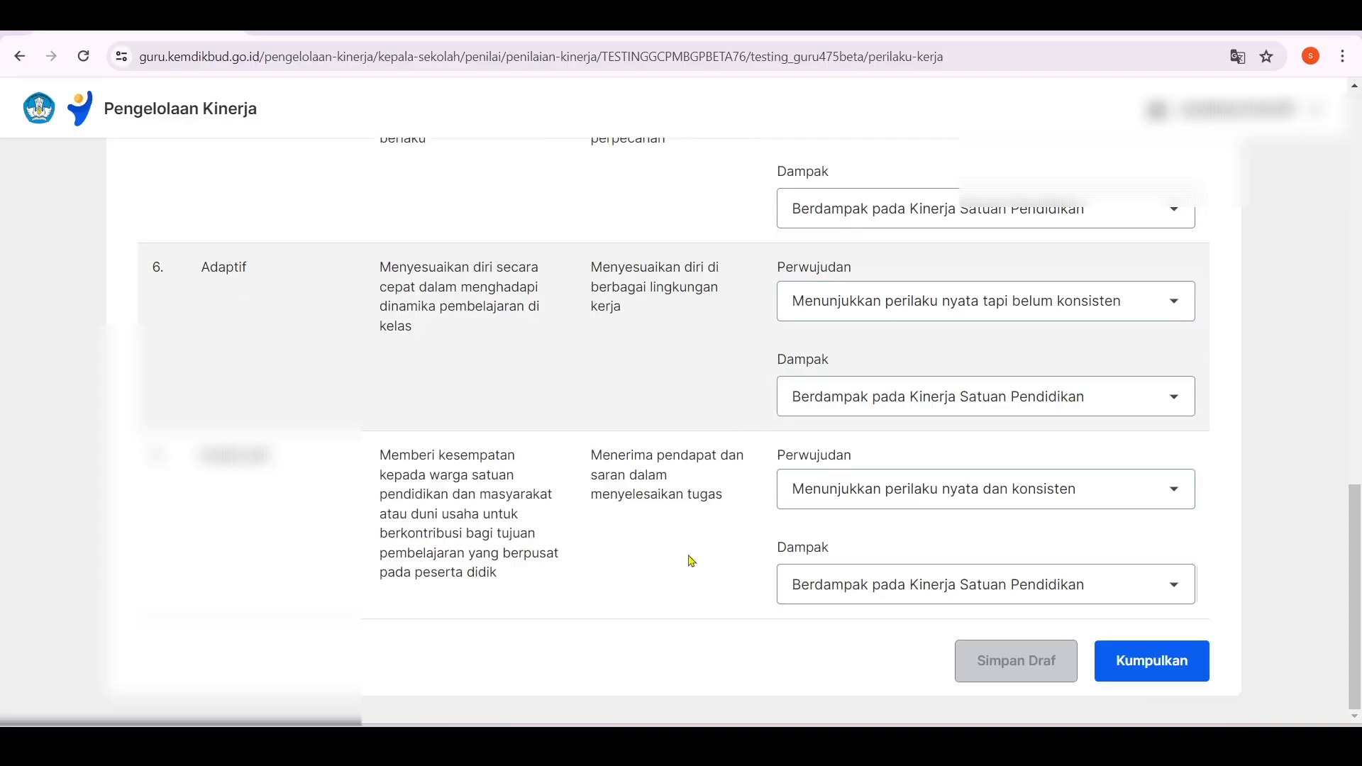
Step: Submit the Perilaku Kerja assessment, declaring that the scores are appropriate
scroll(691, 552, up, 1)
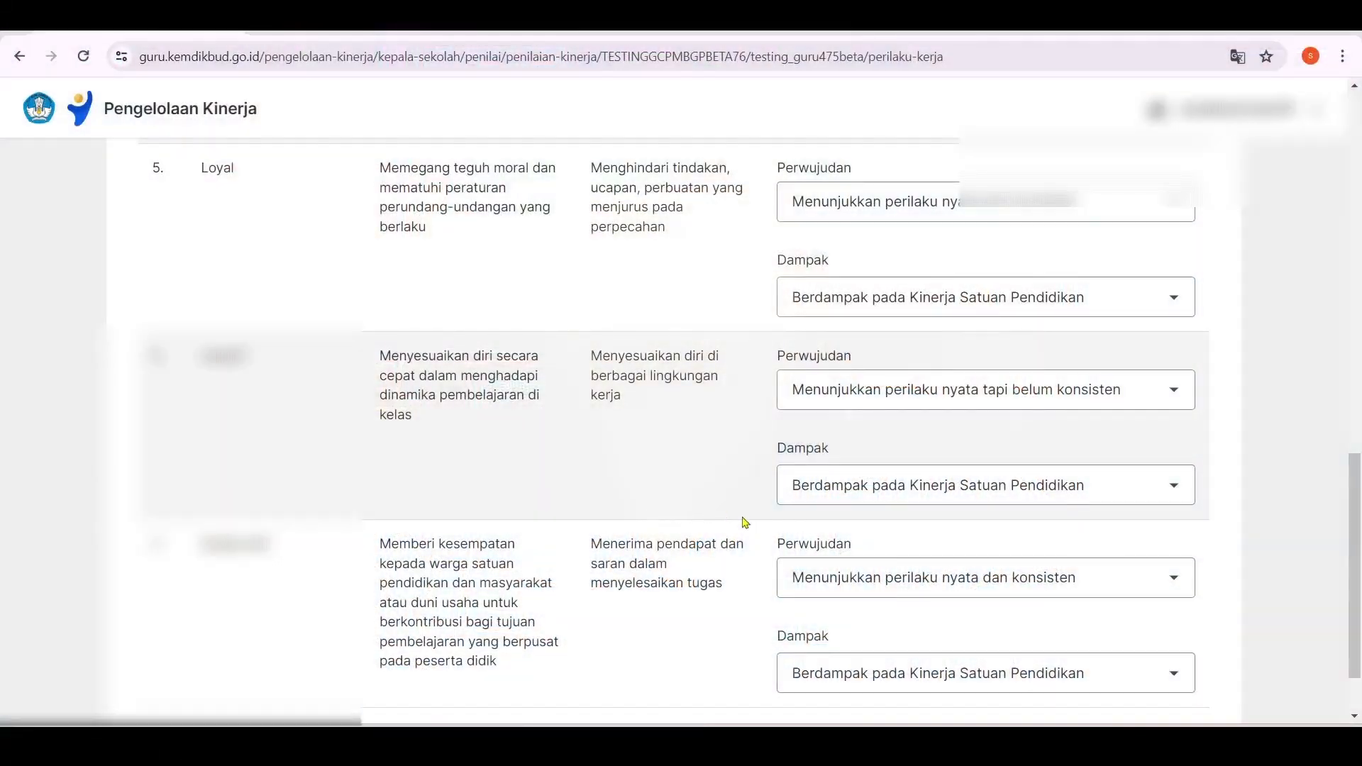
scroll(738, 523, down, 2)
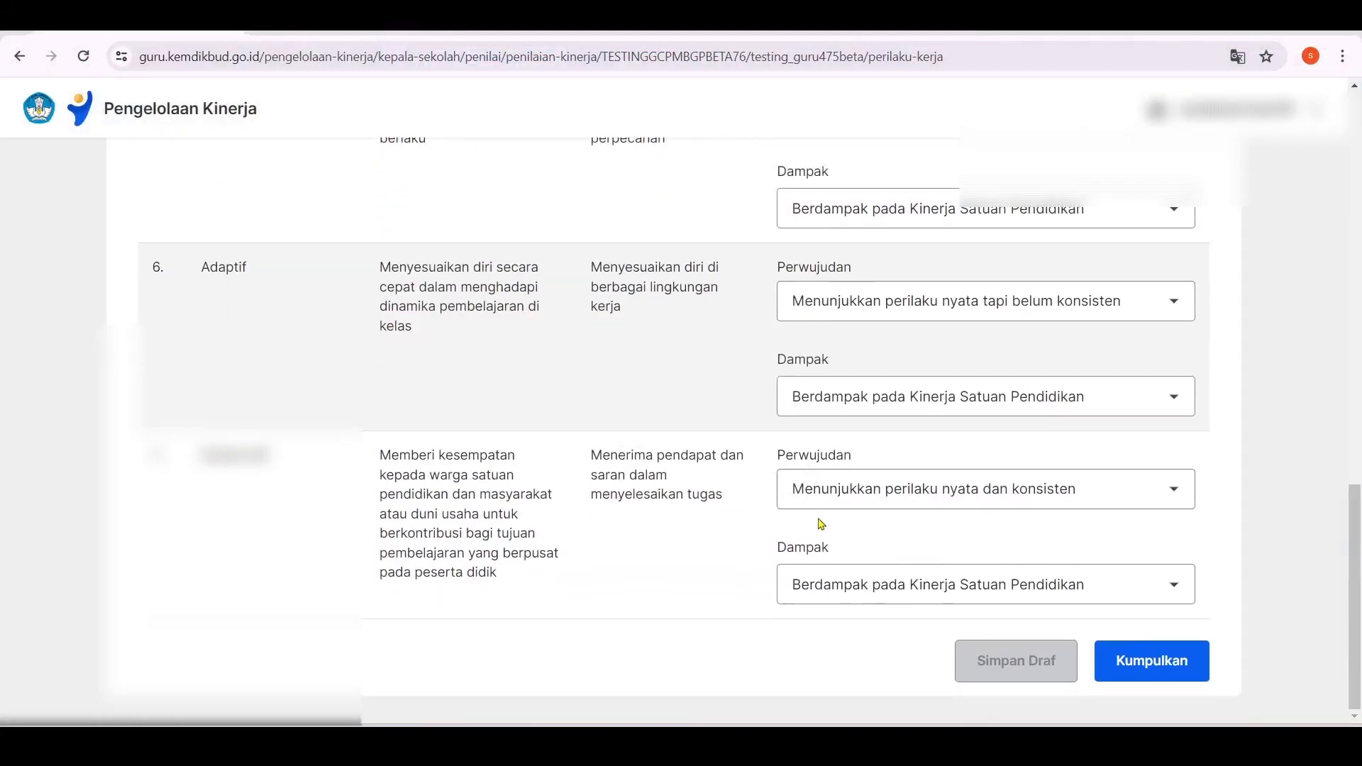
click(1120, 667)
click(462, 348)
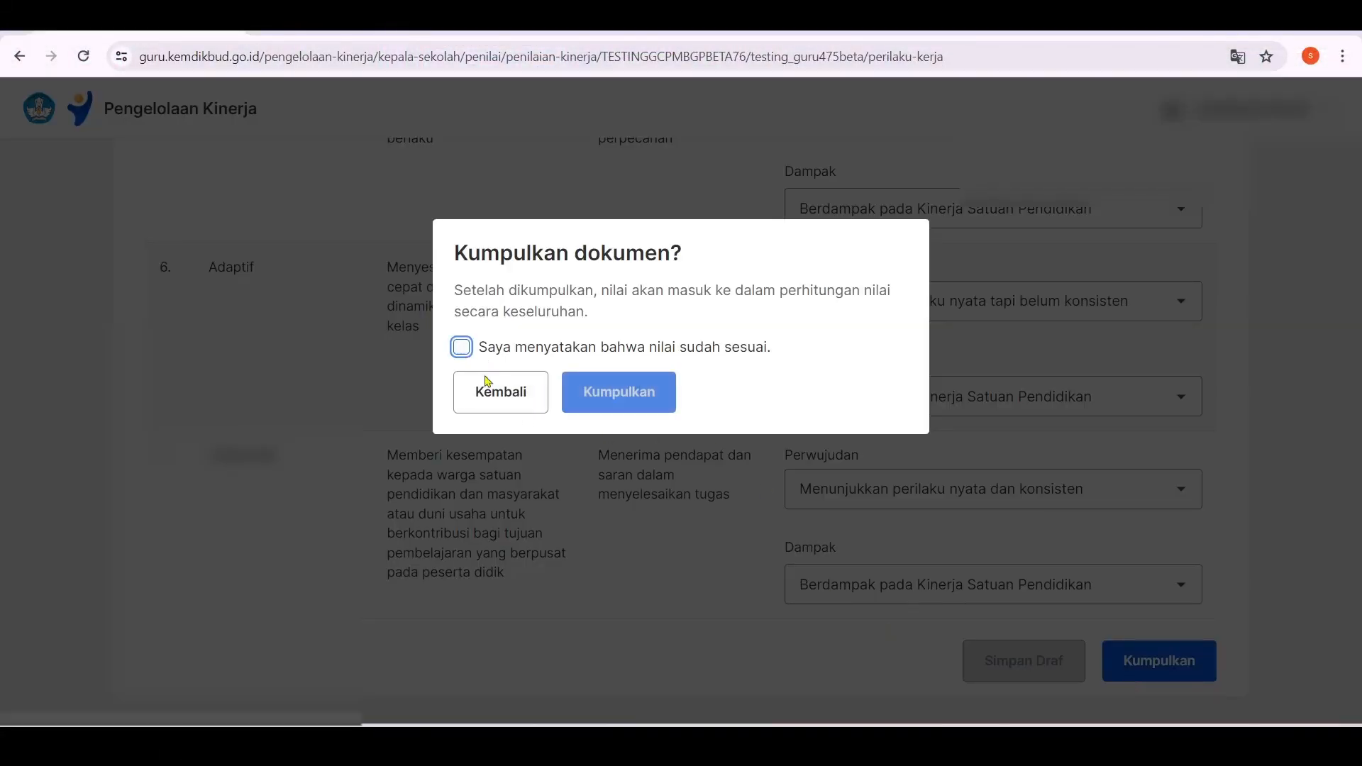
click(614, 392)
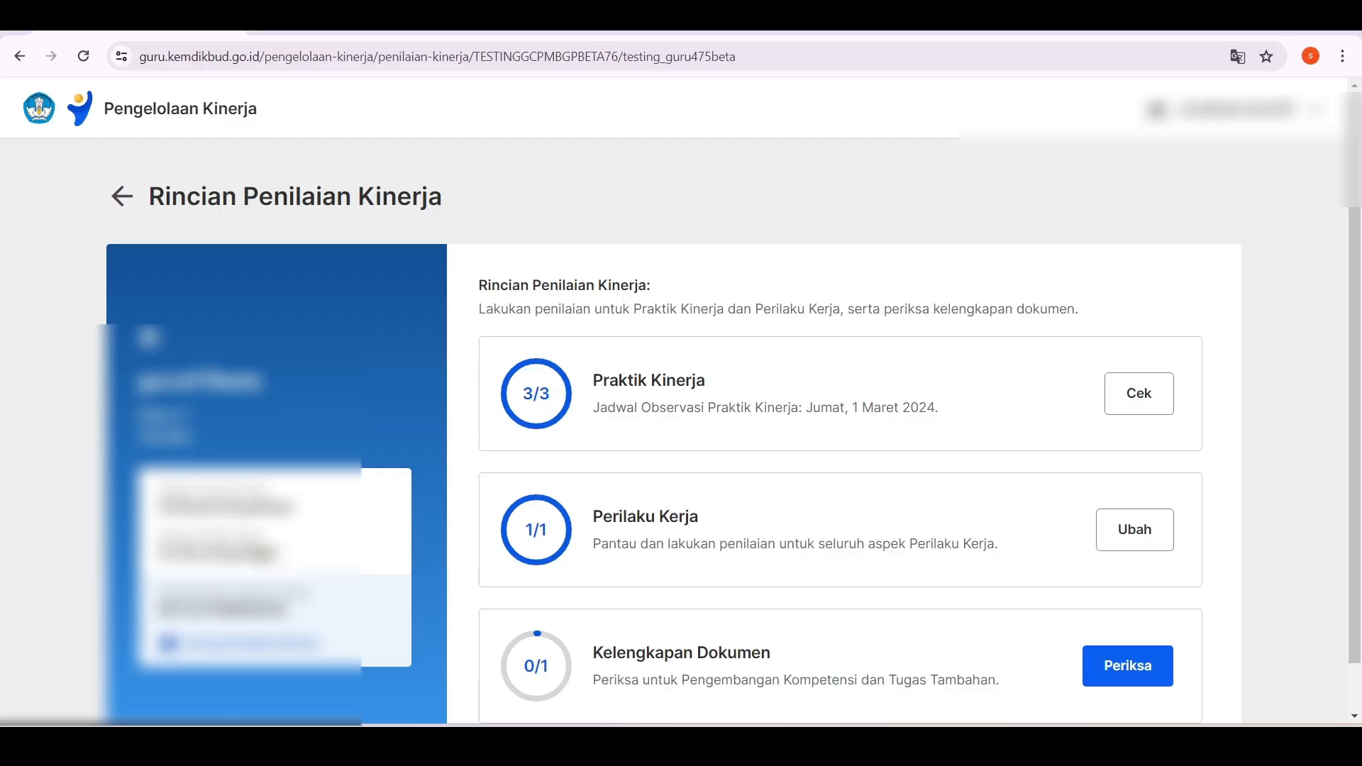
Step: Reopen the Perilaku Kerja assessment and rate Berorientasi Pelayanan "Menunjukkan ada perubahan perilaku" for Perwujudan and "Berdampak besar pada kinerjanya atau timnya" for Dampak
click(1134, 535)
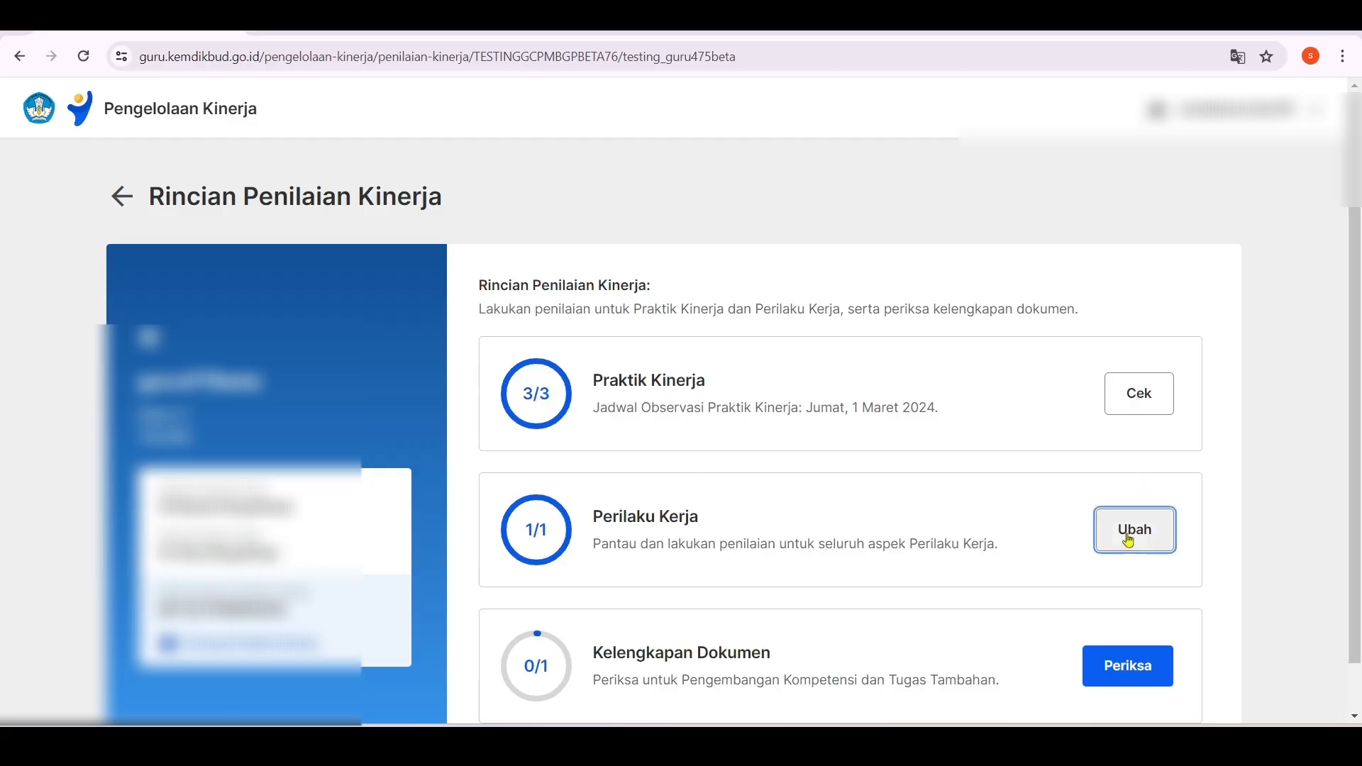
scroll(993, 439, down, 2)
click(958, 316)
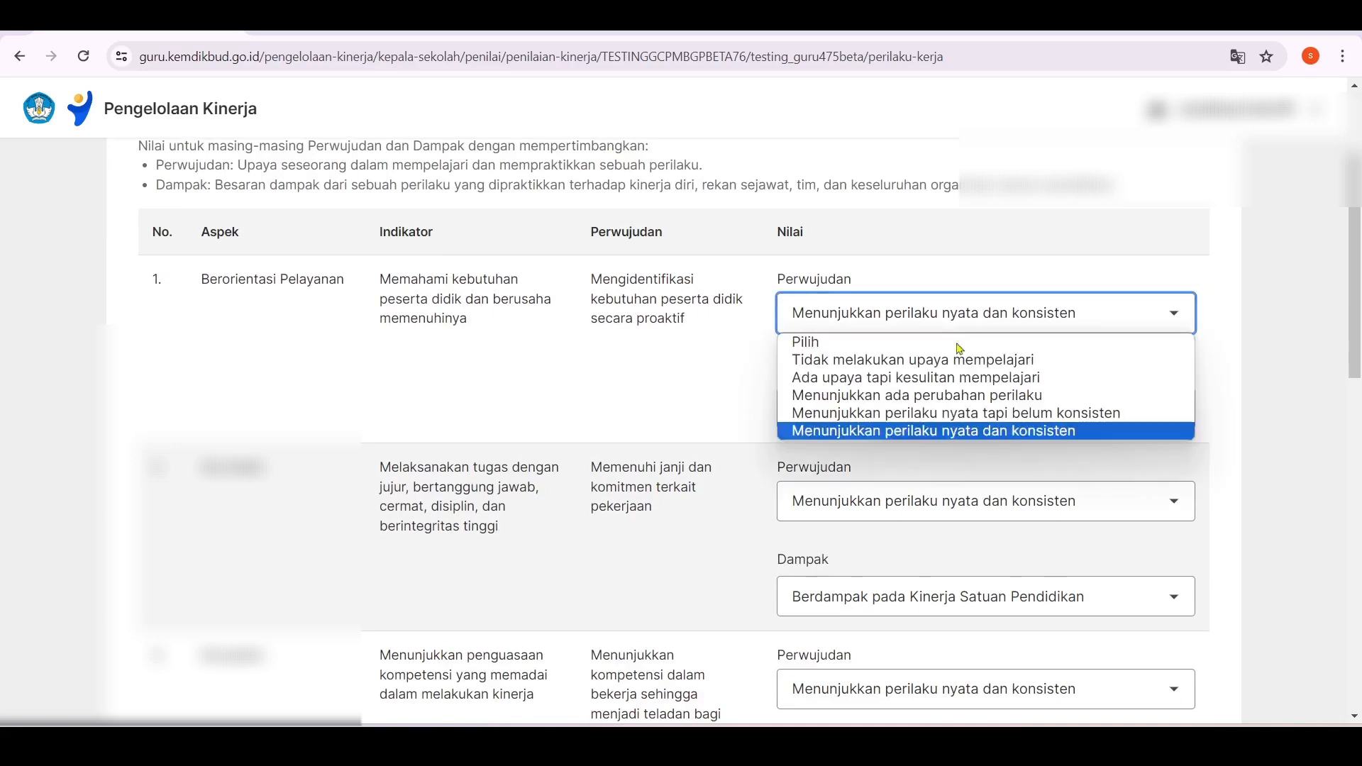
click(936, 399)
click(961, 420)
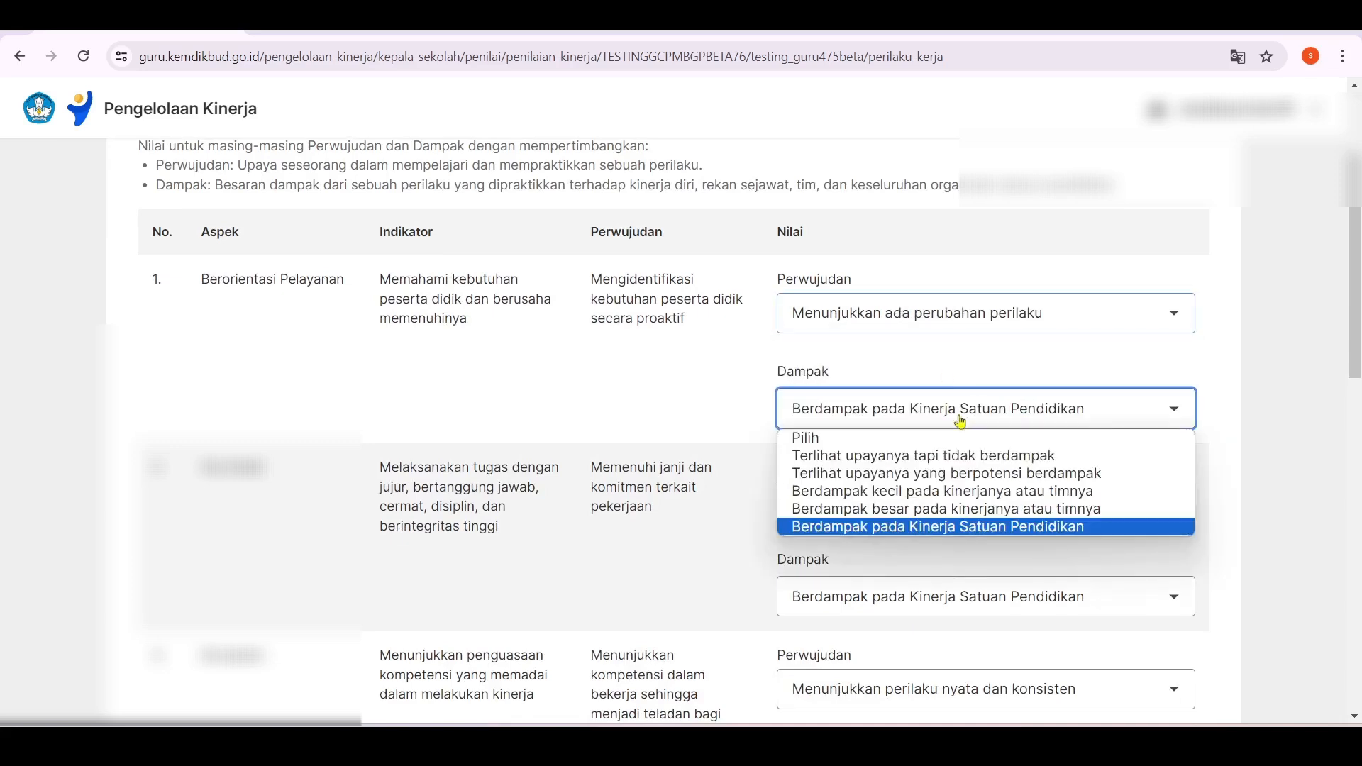
click(954, 508)
Step: Rate Akuntabel as "Menunjukkan ada perubahan perilaku" for Perwujudan and "Berdampak besar pada kinerjanya atau timnya" for Dampak
scroll(958, 462, down, 2)
click(943, 330)
click(929, 413)
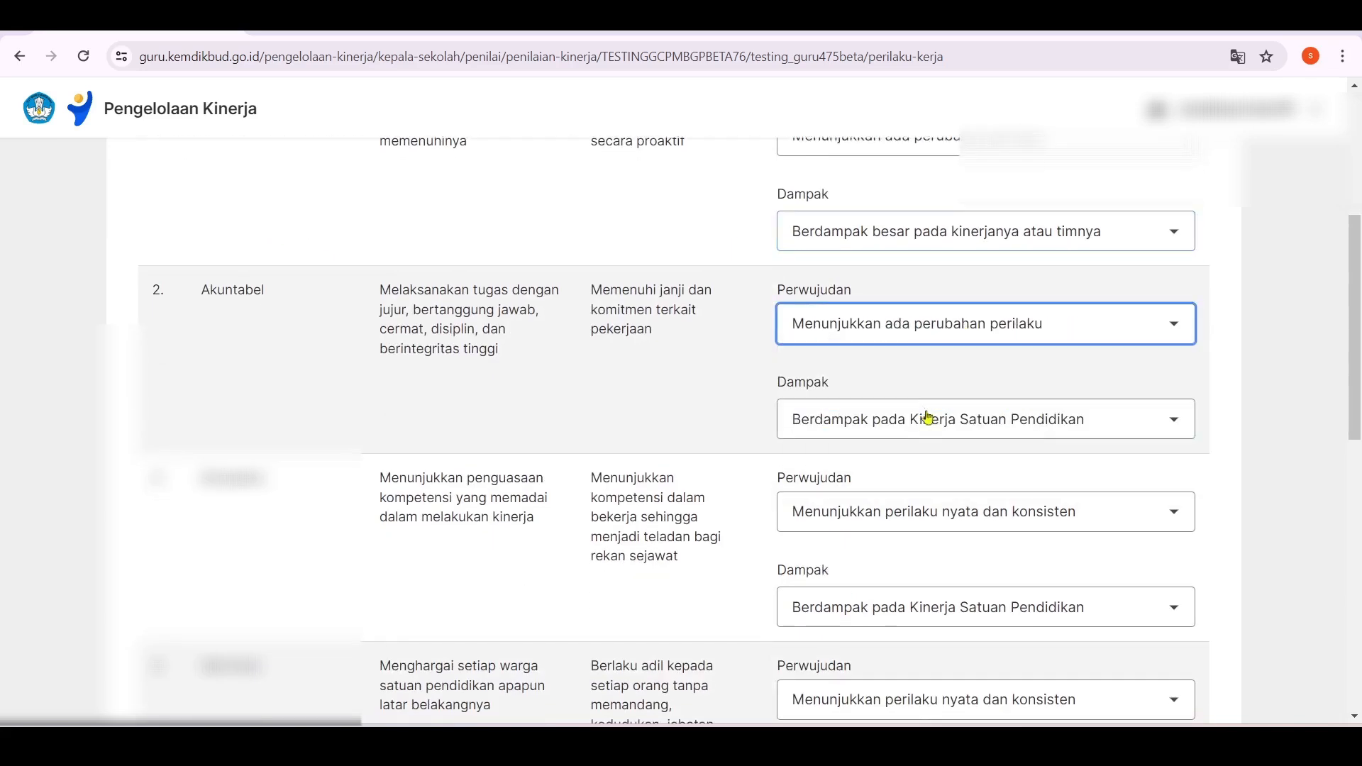
click(926, 417)
click(928, 522)
Step: Rate Kompeten as "Menunjukkan ada perubahan perilaku" for Perwujudan and "Berdampak besar pada kinerjanya atau timnya" for Dampak
scroll(945, 511, down, 2)
click(908, 337)
click(915, 416)
click(924, 441)
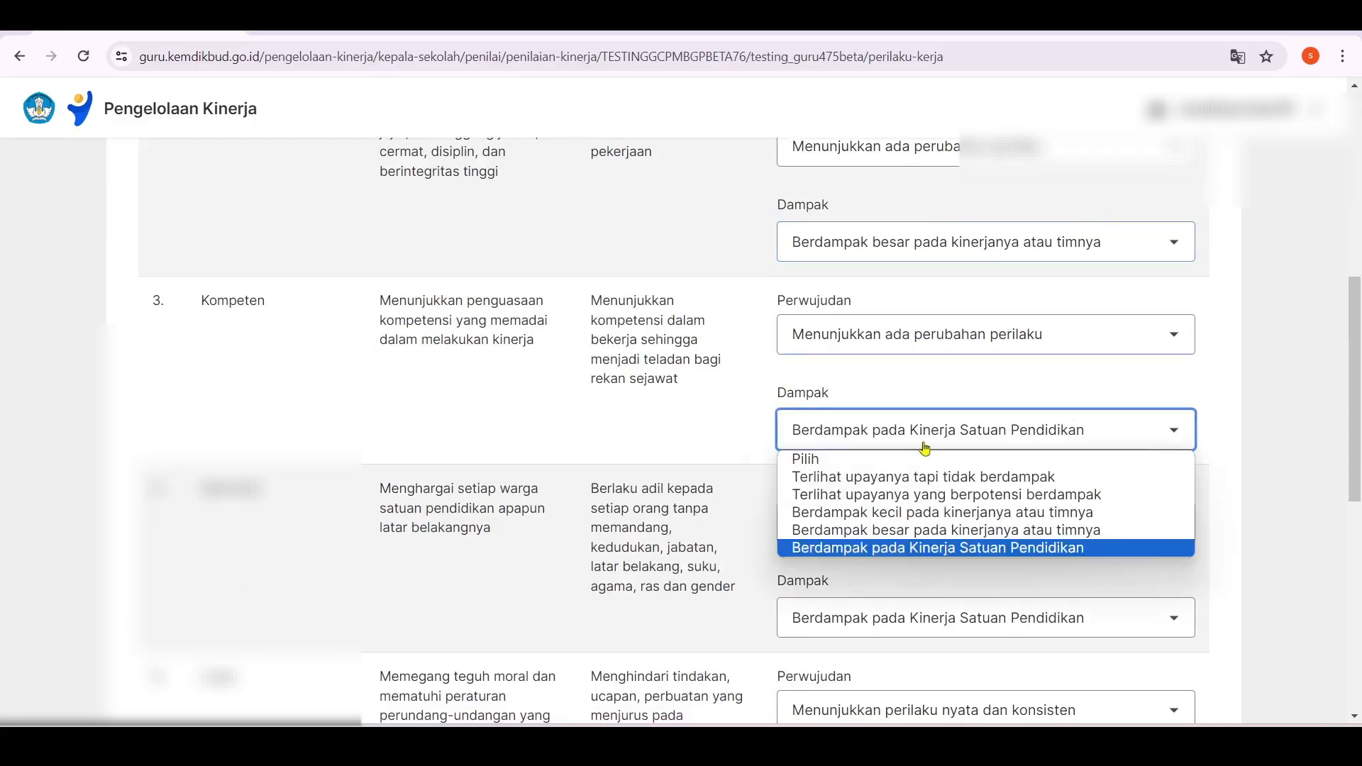
click(922, 530)
Step: Rate Harmonis as "Menunjukkan perilaku nyata tapi belum konsisten" for Perwujudan and "Berdampak besar pada kinerjanya atau timnya" for Dampak
scroll(919, 518, down, 2)
click(931, 358)
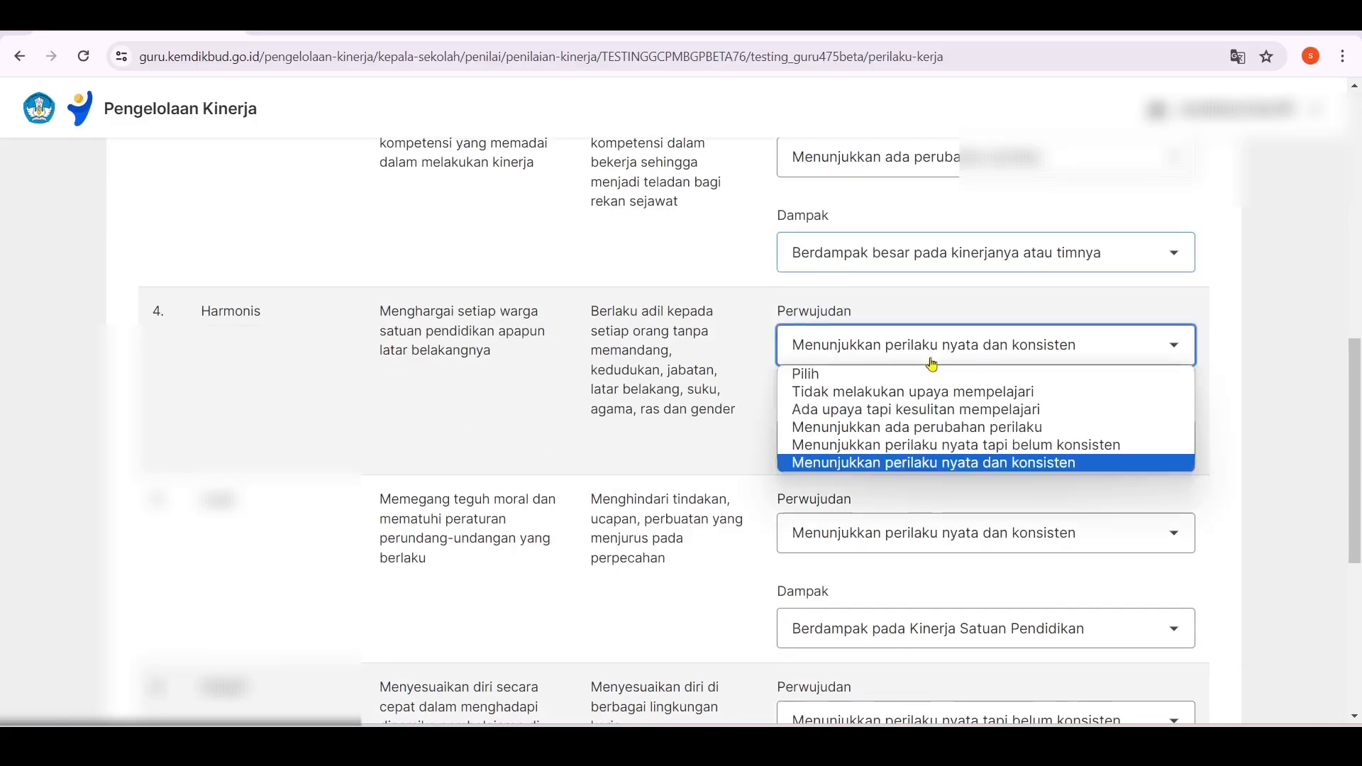
click(918, 445)
scroll(947, 397, down, 1)
click(943, 362)
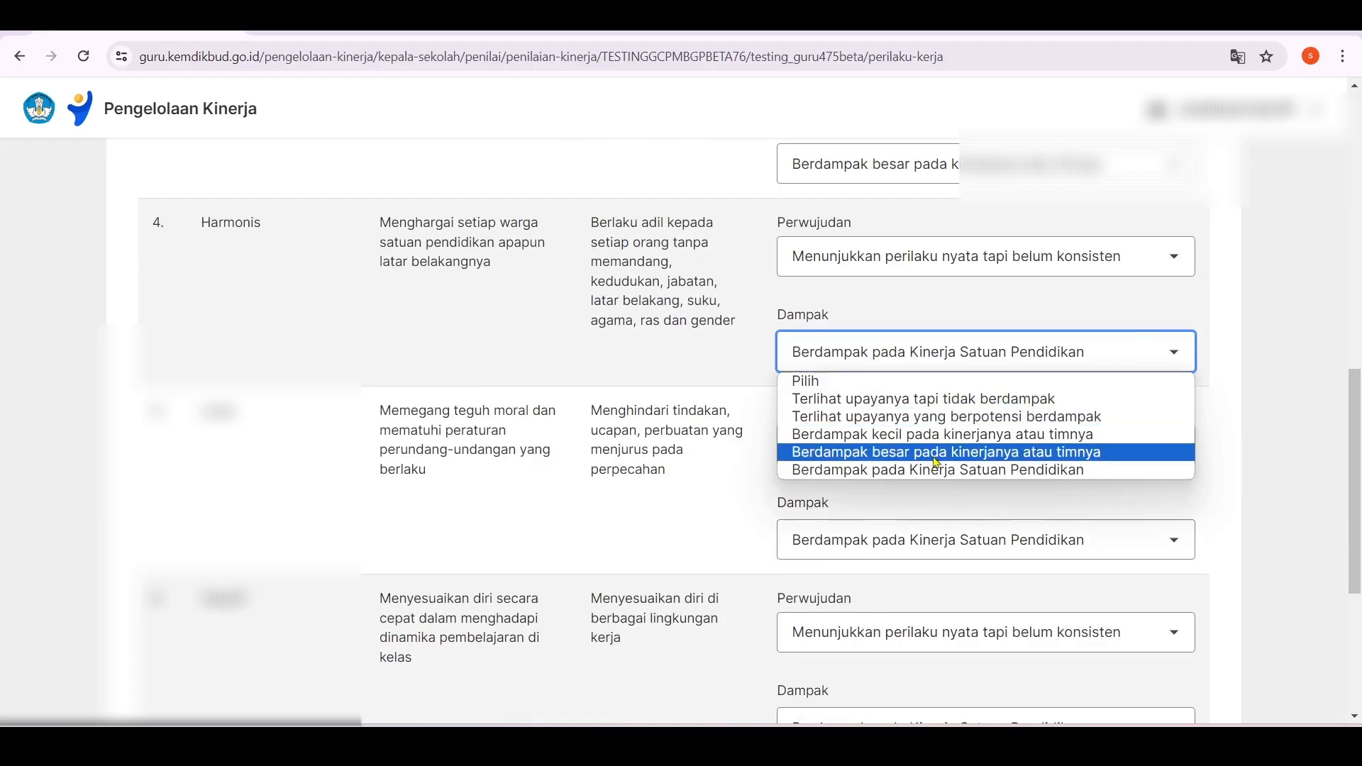
click(950, 452)
Step: Rate Loyal as "Menunjukkan ada perubahan perilaku" for Perwujudan and "Berdampak kecil pada kinerjanya atau timnya" for Dampak
scroll(979, 461, down, 1)
click(963, 454)
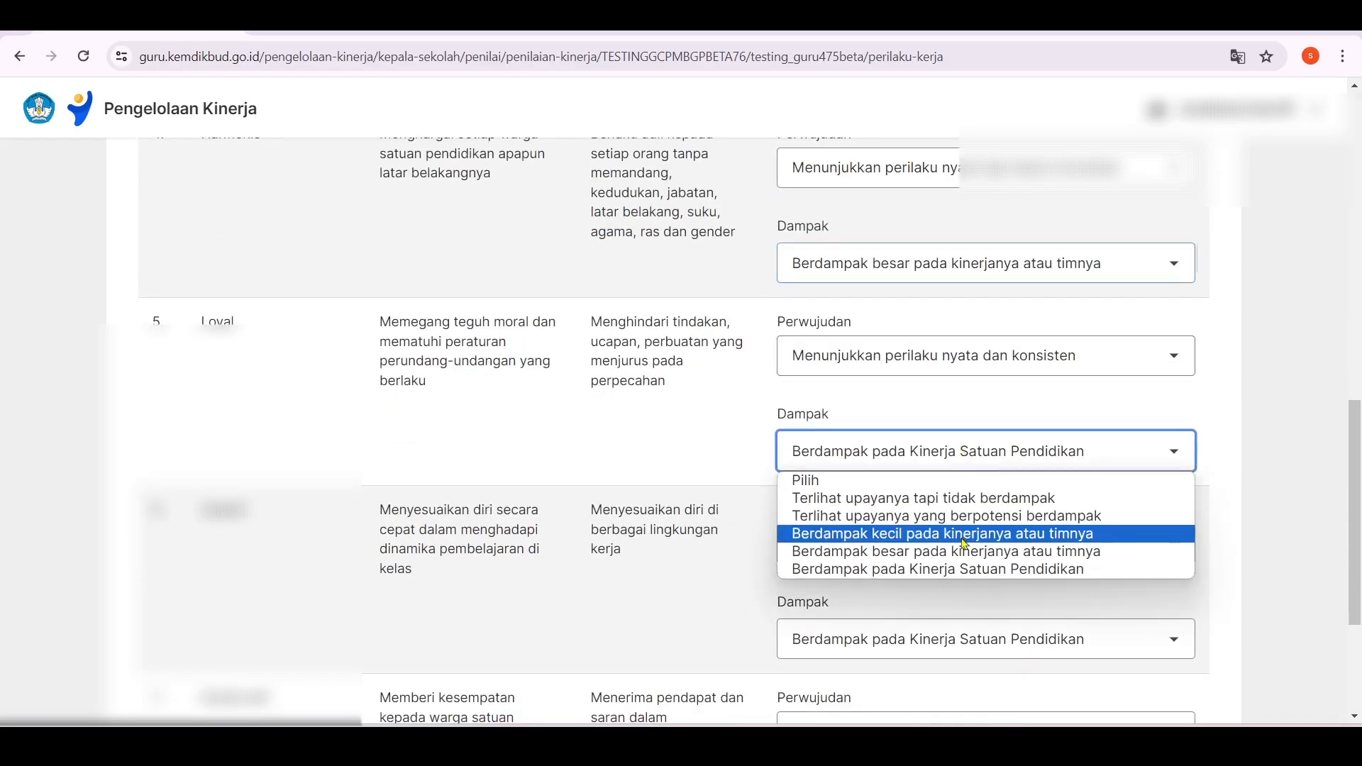
click(962, 536)
click(933, 365)
click(929, 436)
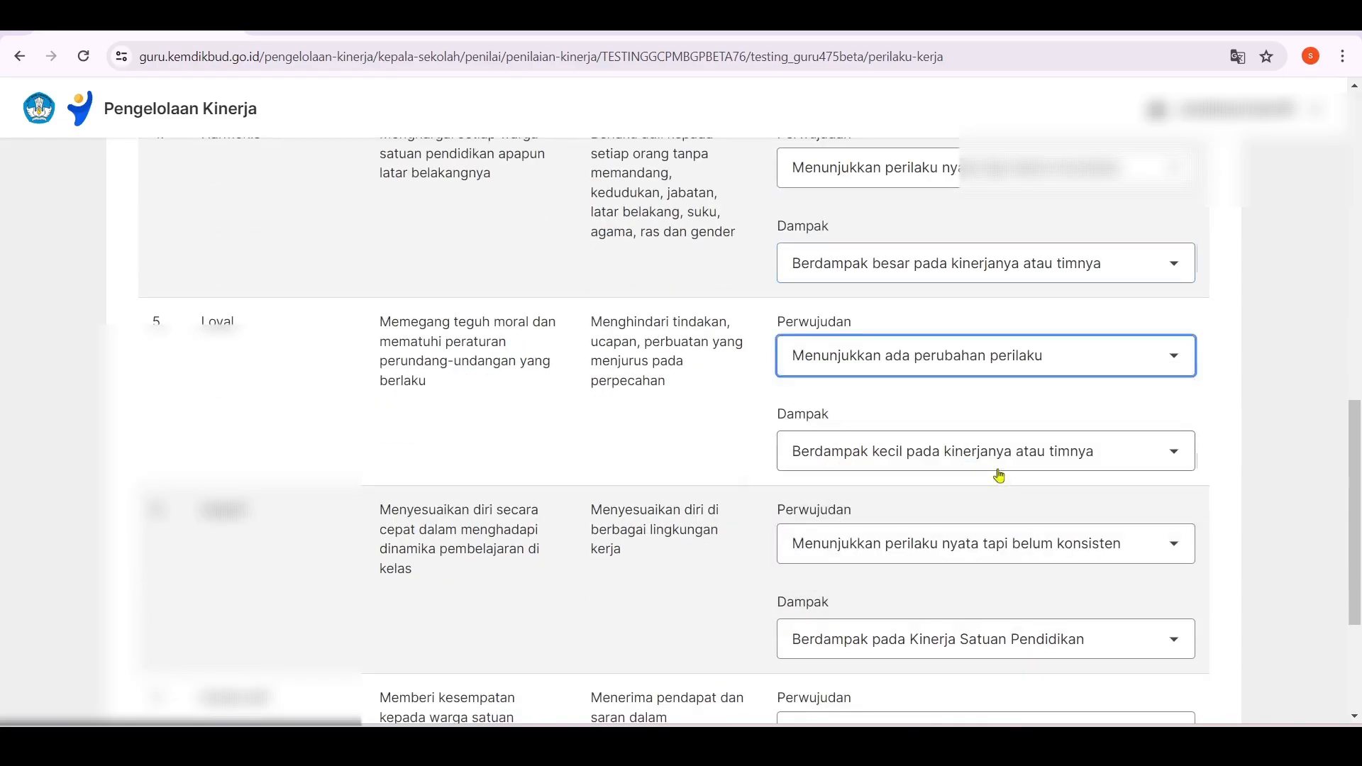
Step: Rate Adaptif as "Menunjukkan perilaku nyata tapi belum konsisten" for Perwujudan and "Berdampak kecil pada kinerjanya atau timnya" for Dampak
scroll(903, 387, down, 3)
click(901, 303)
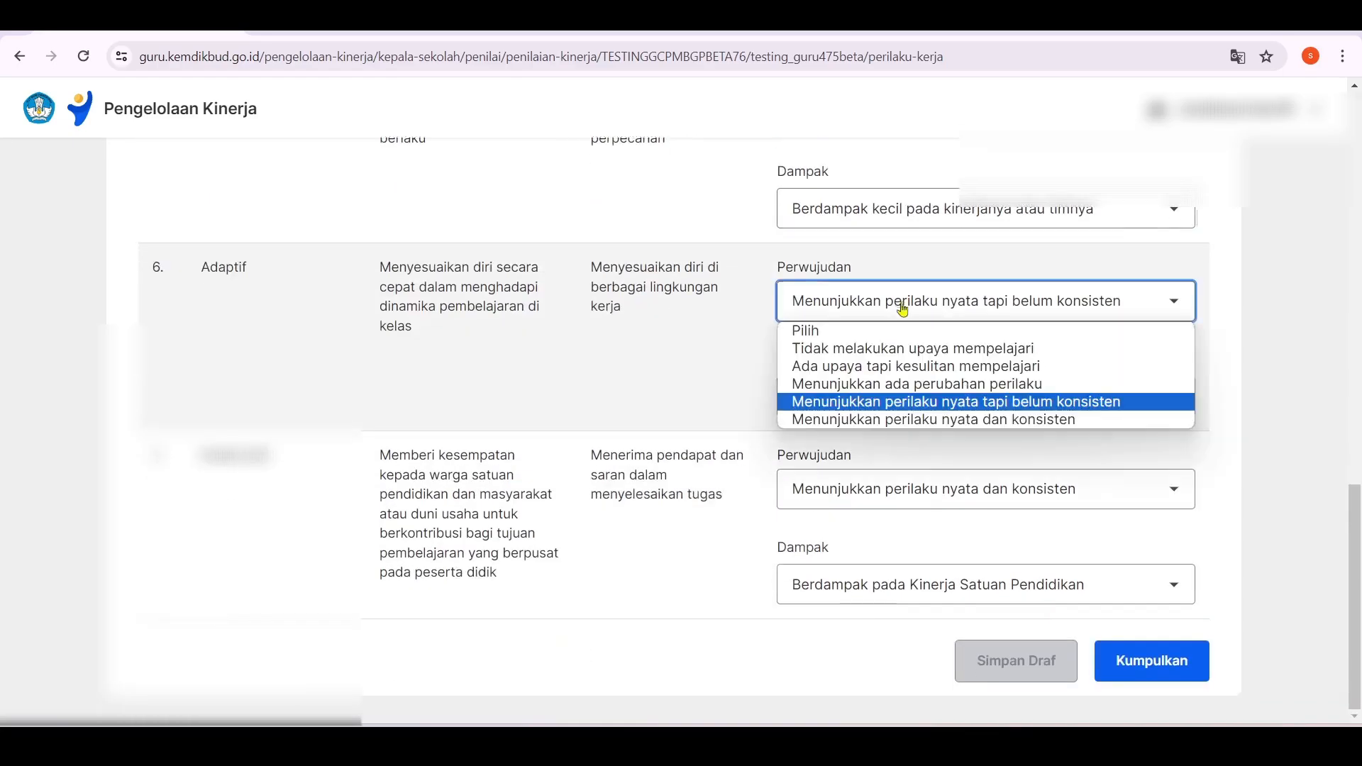
click(900, 401)
click(908, 398)
click(922, 480)
Step: Rate the last aspect, below Adaptif, as "Menunjukkan perilaku nyata tapi belum konsisten" for Perwujudan and "Berdampak kecil pada kinerjanya atau timnya" for Dampak
click(923, 491)
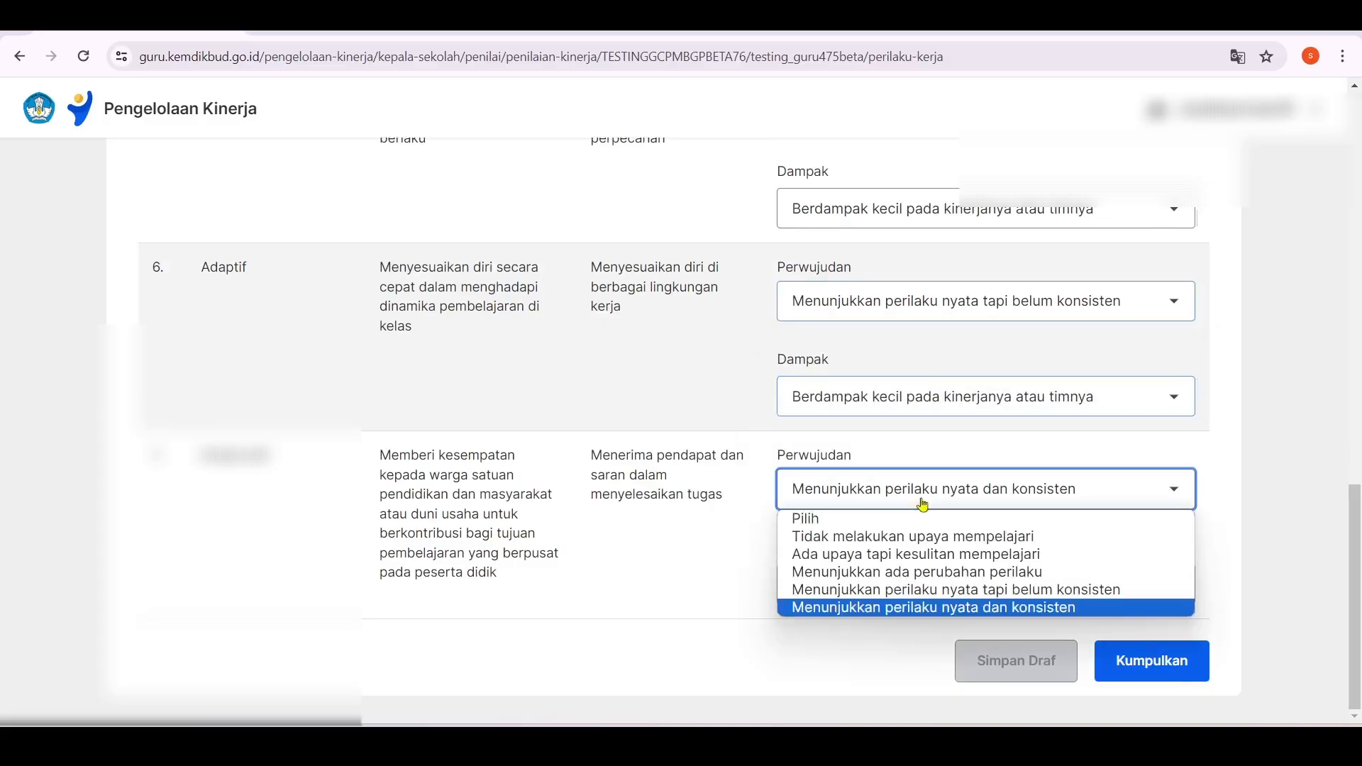
click(911, 586)
click(915, 600)
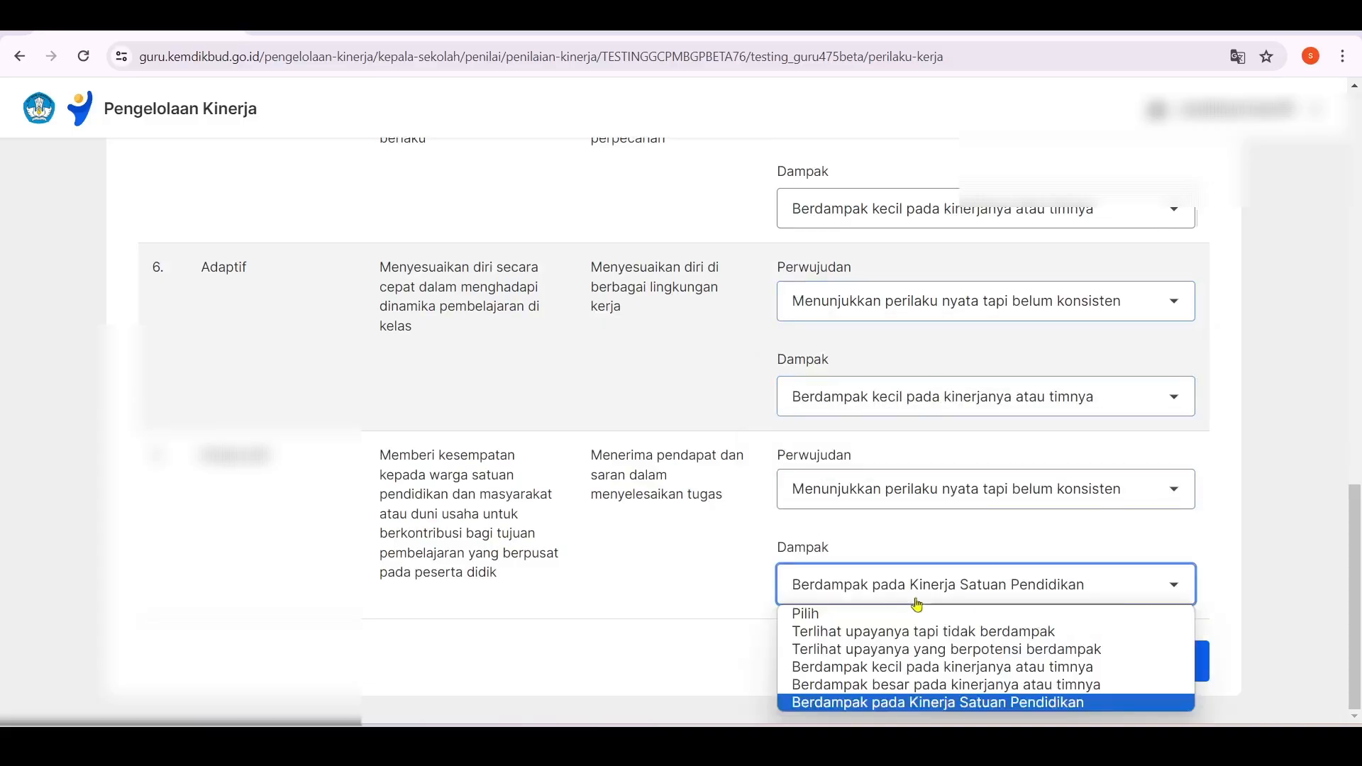
click(943, 667)
Step: Submit the revised Perilaku Kerja scores with the declaration that they are appropriate, and check the teacher's summary card
click(1107, 658)
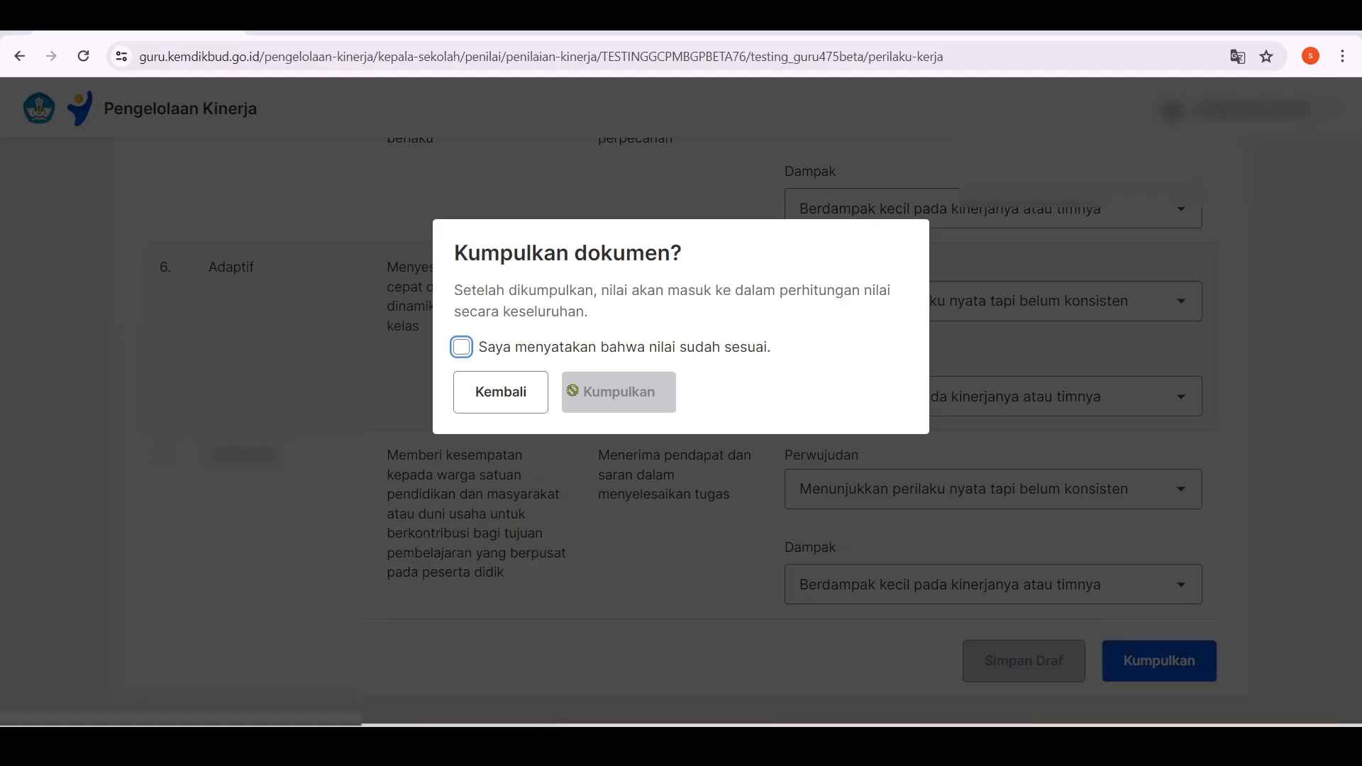
click(527, 352)
click(583, 394)
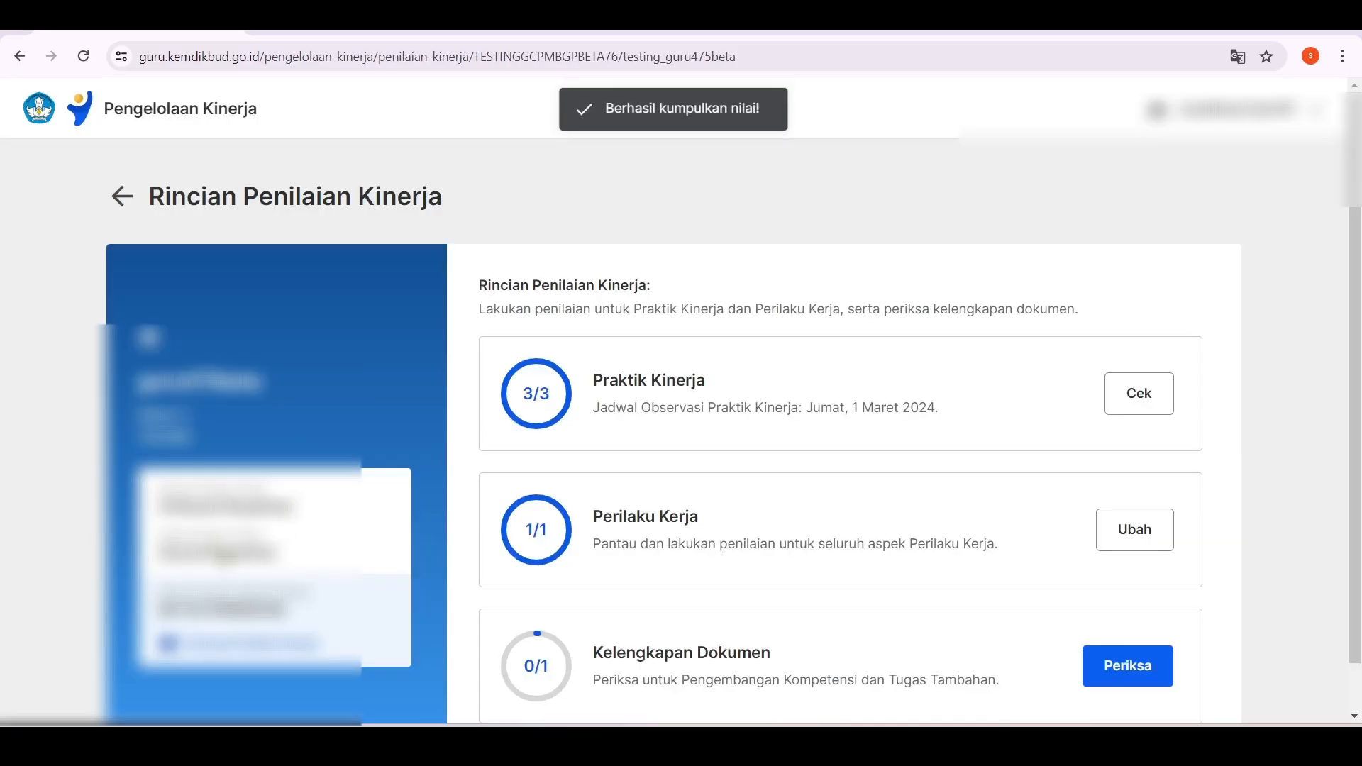
drag(157, 554, 292, 564)
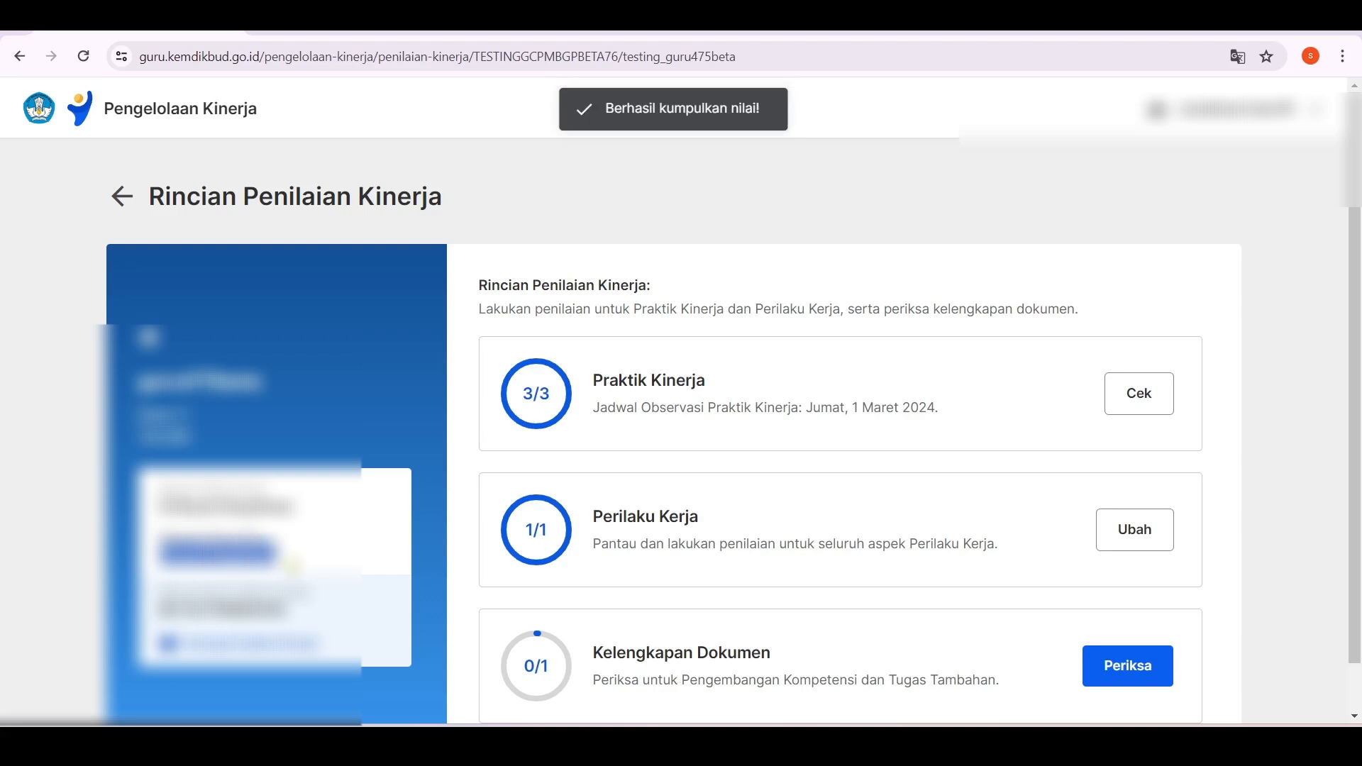
Step: Return to the teacher list and open the performance data summary for Dinas Pendidikan
click(121, 208)
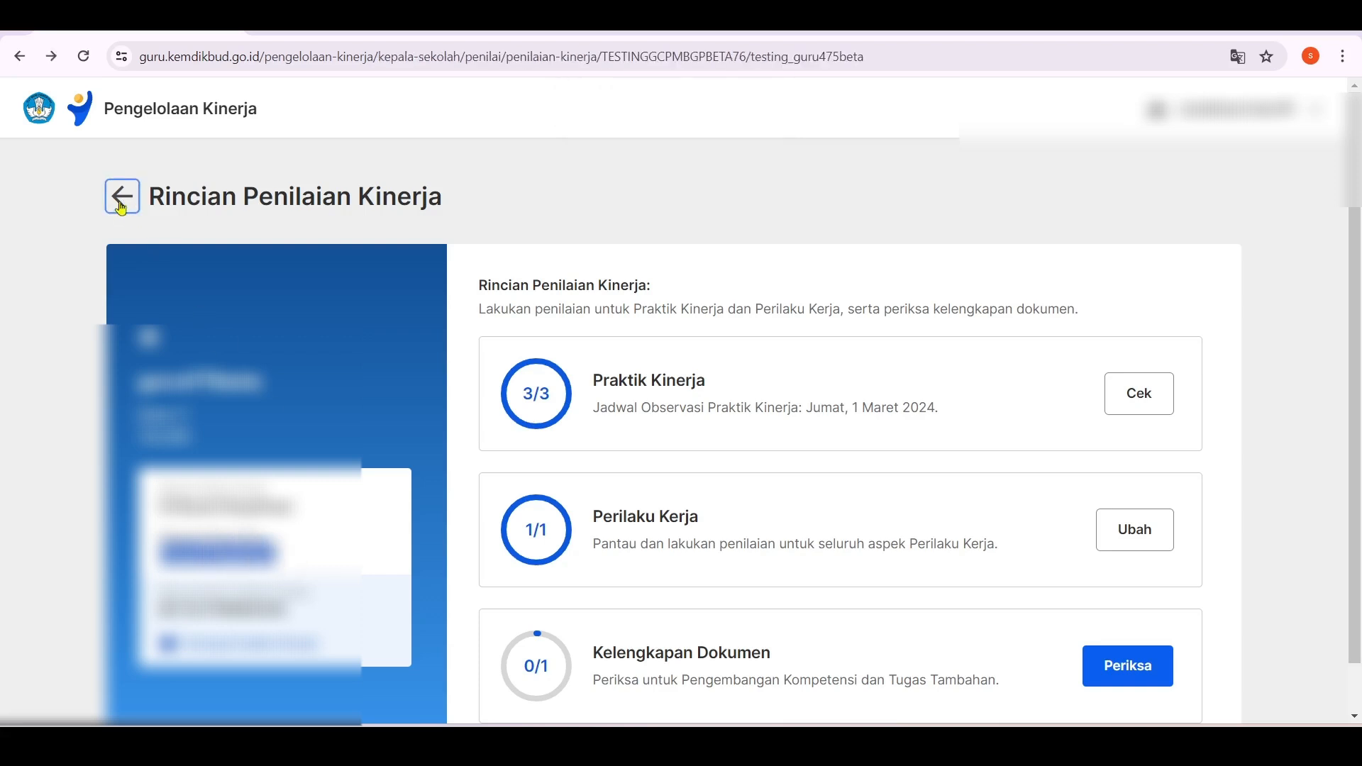
click(121, 196)
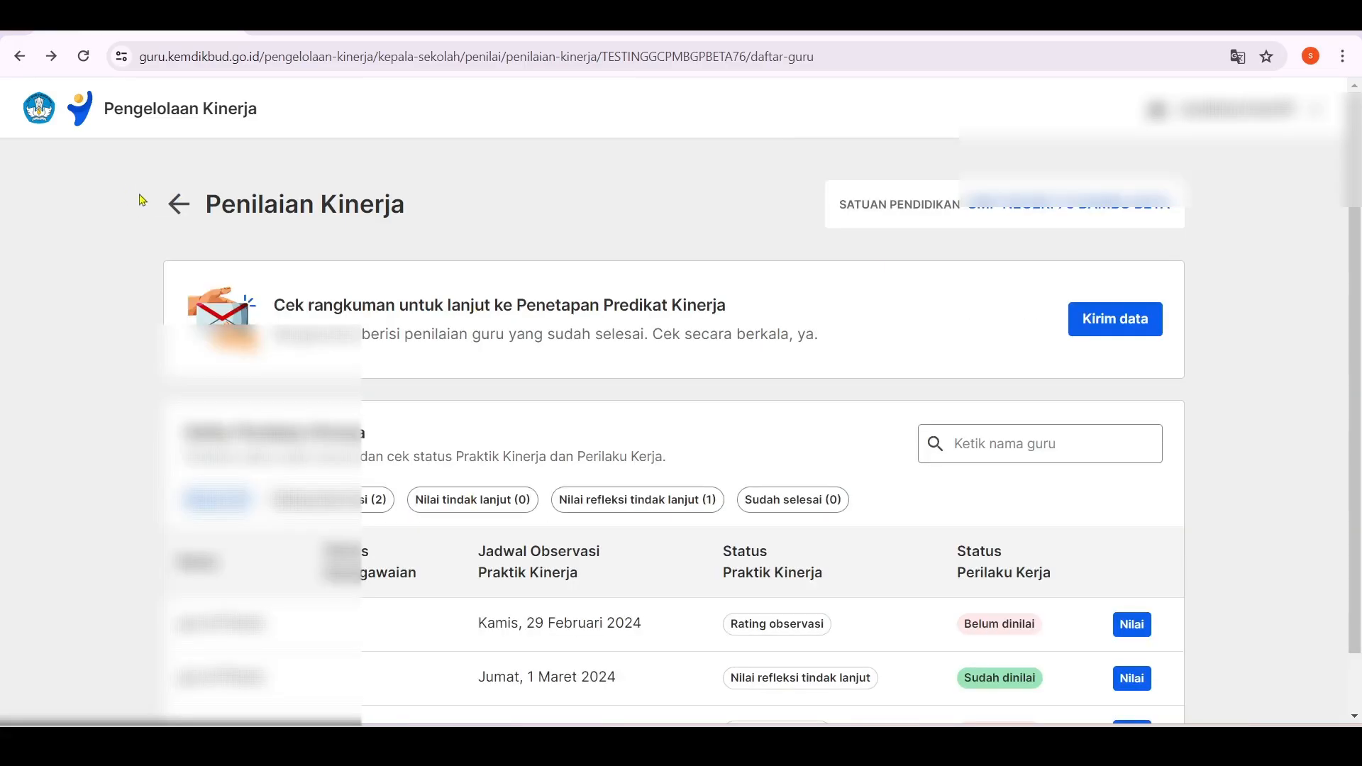
click(1124, 325)
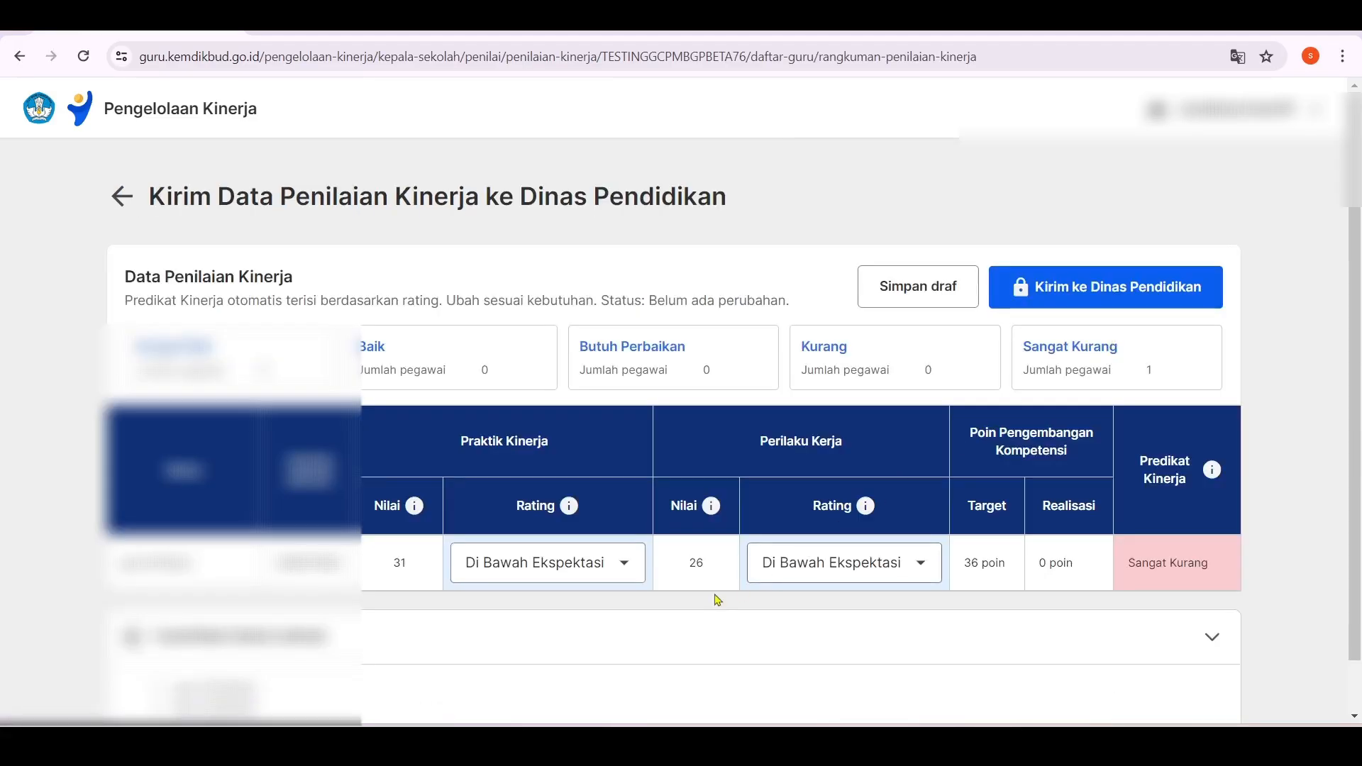
Step: Reload the summary page and examine the teacher's Perilaku Kerja score and rating
click(84, 56)
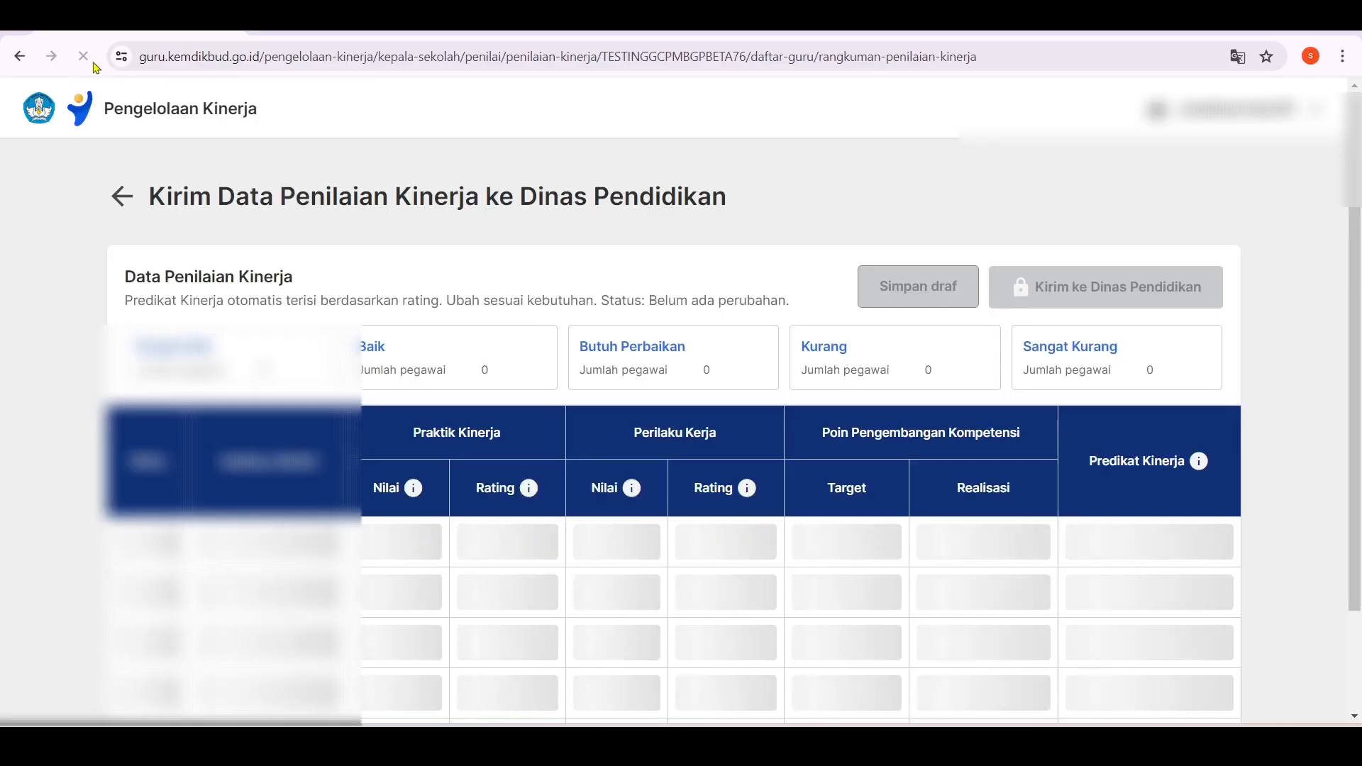
double_click(707, 572)
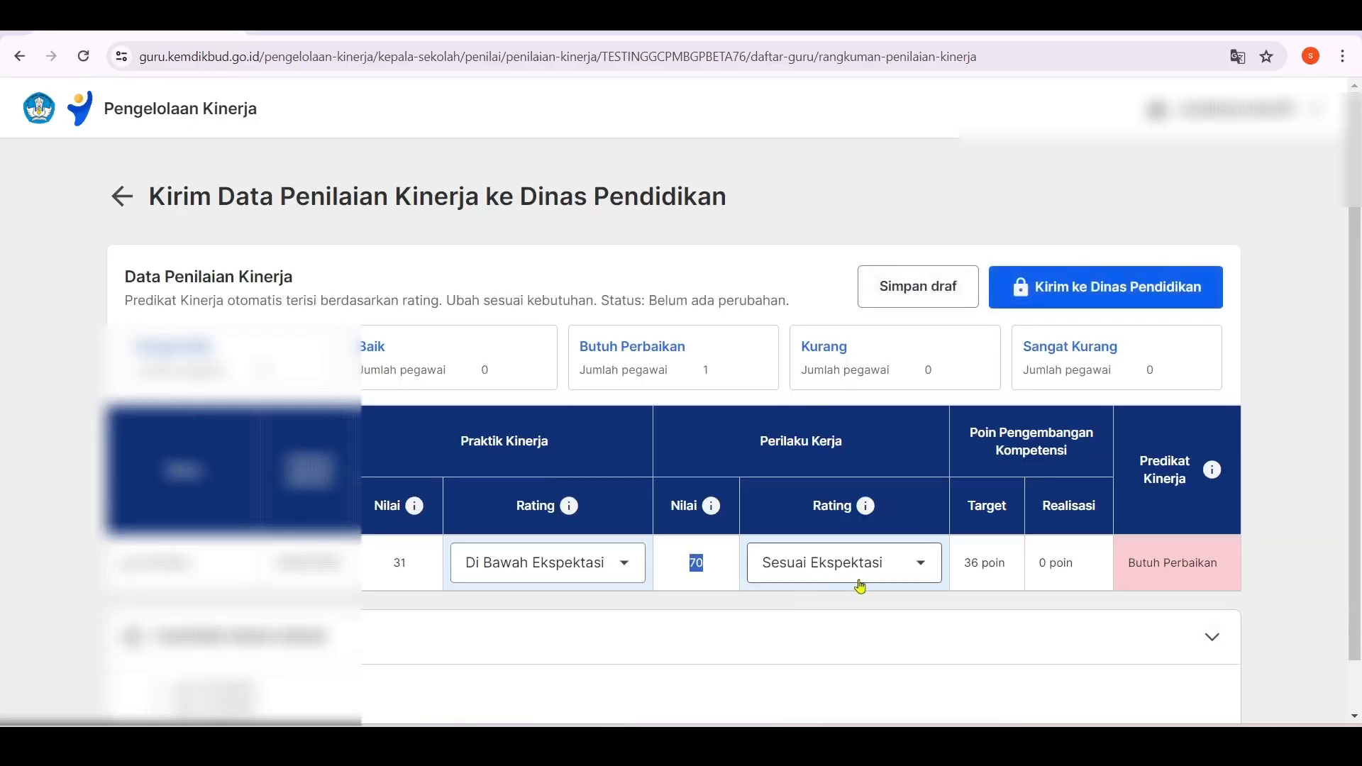
click(696, 564)
drag(703, 566, 691, 566)
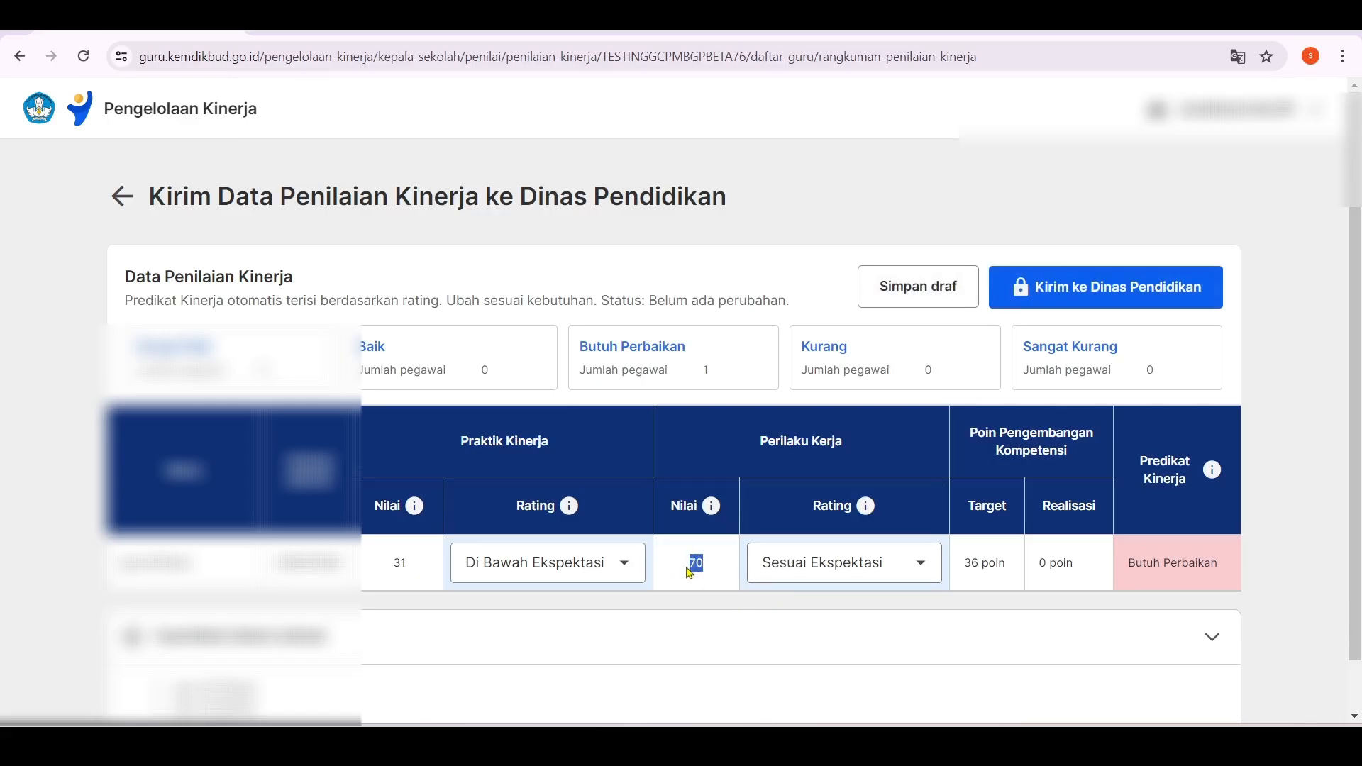
drag(811, 514, 852, 508)
Step: Leave the summary, go back to the Penilaian Kinerja overview and reopen the teacher list
click(122, 198)
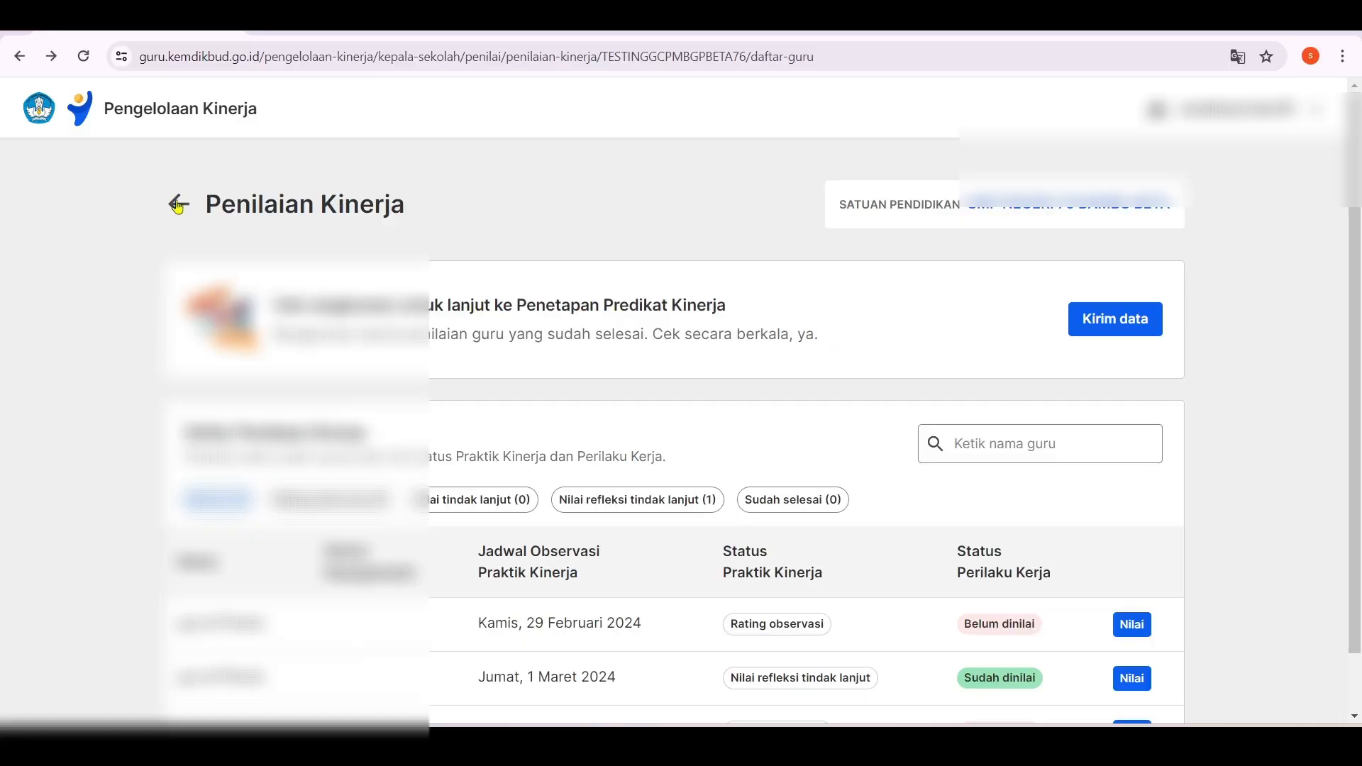
click(178, 204)
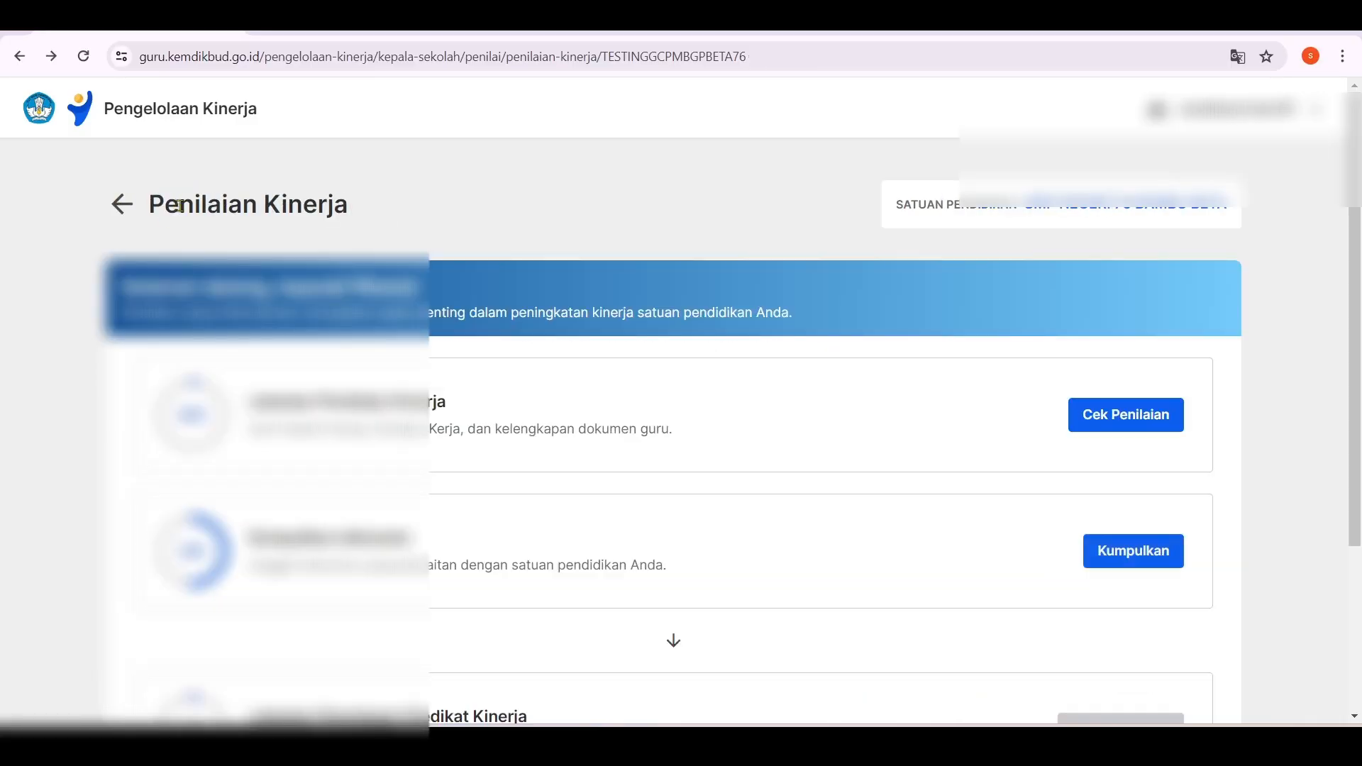
click(1080, 413)
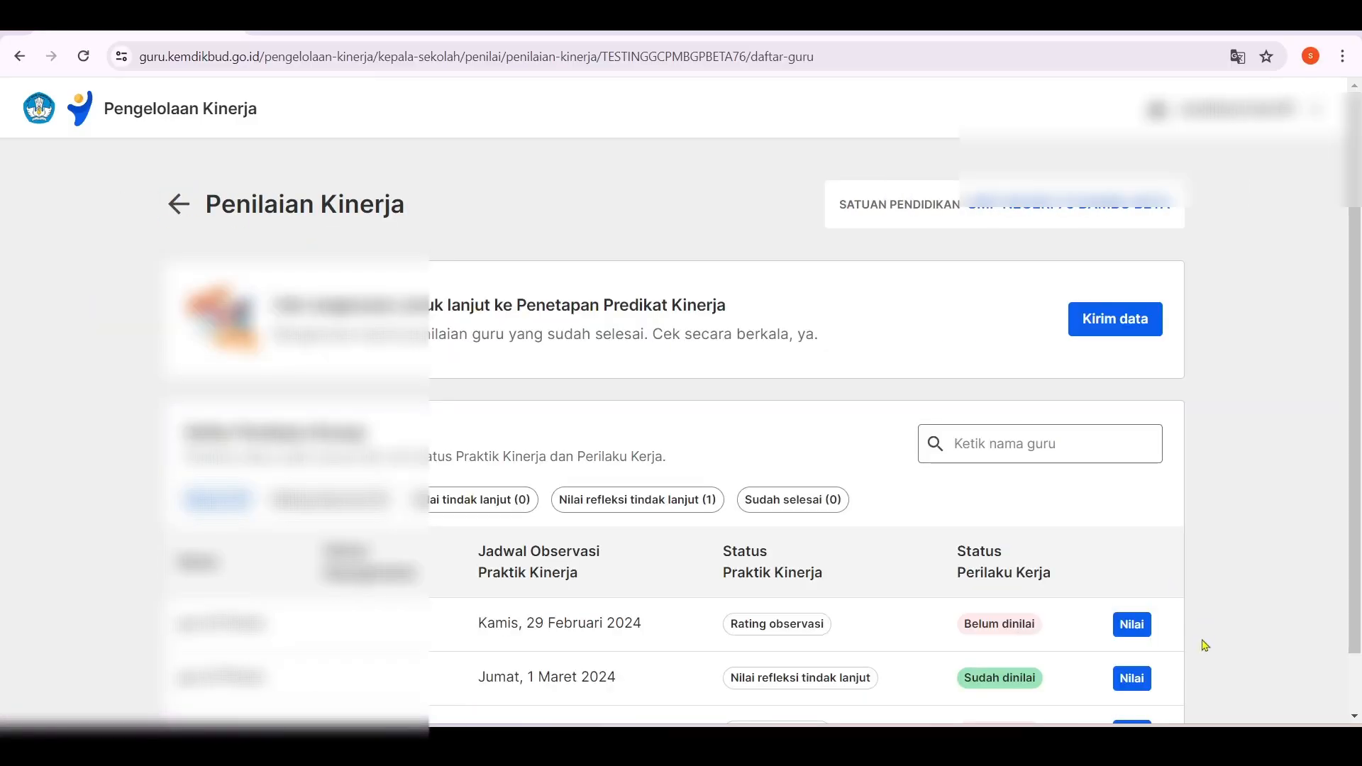
Step: Check the Praktik Kinerja rating in the details of the teacher scheduled for Jumat, 1 Maret 2024, and return to the teacher list
click(1133, 678)
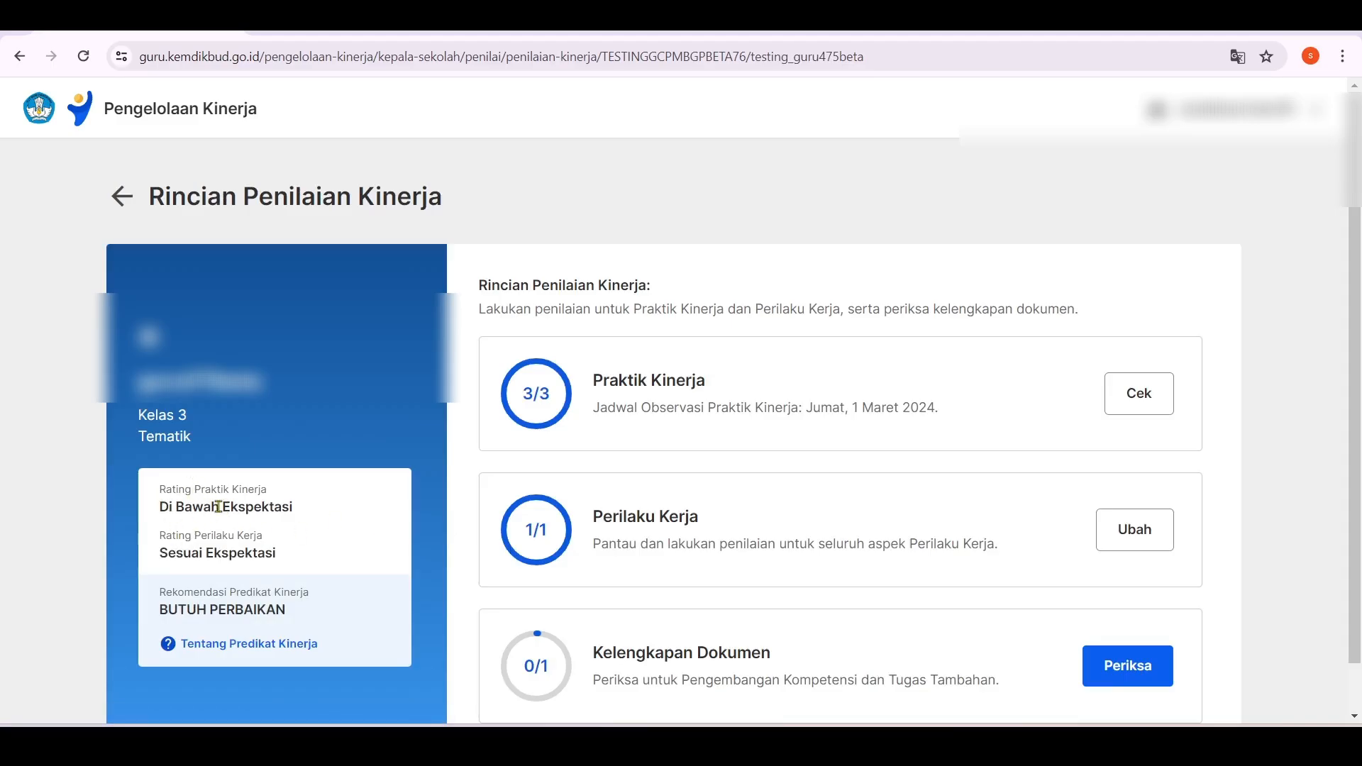
drag(159, 512, 156, 483)
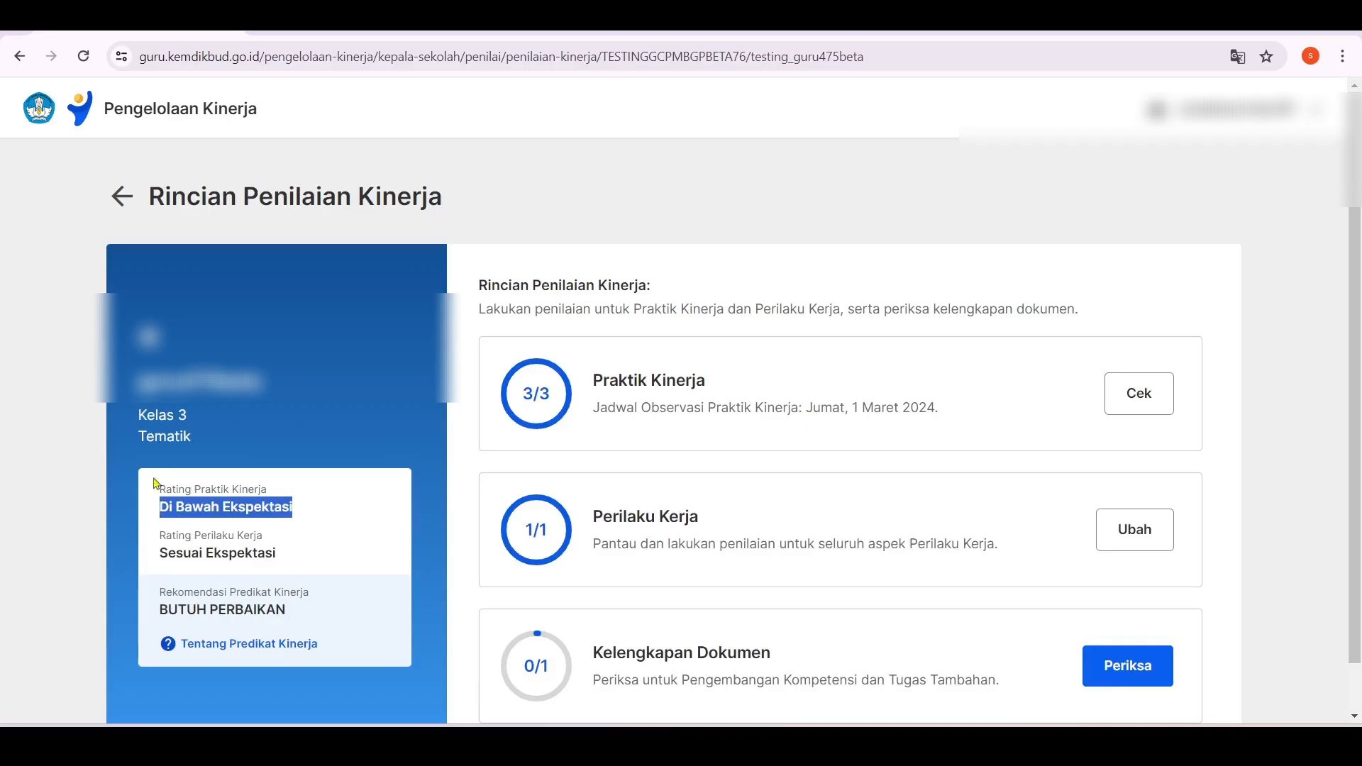
click(121, 203)
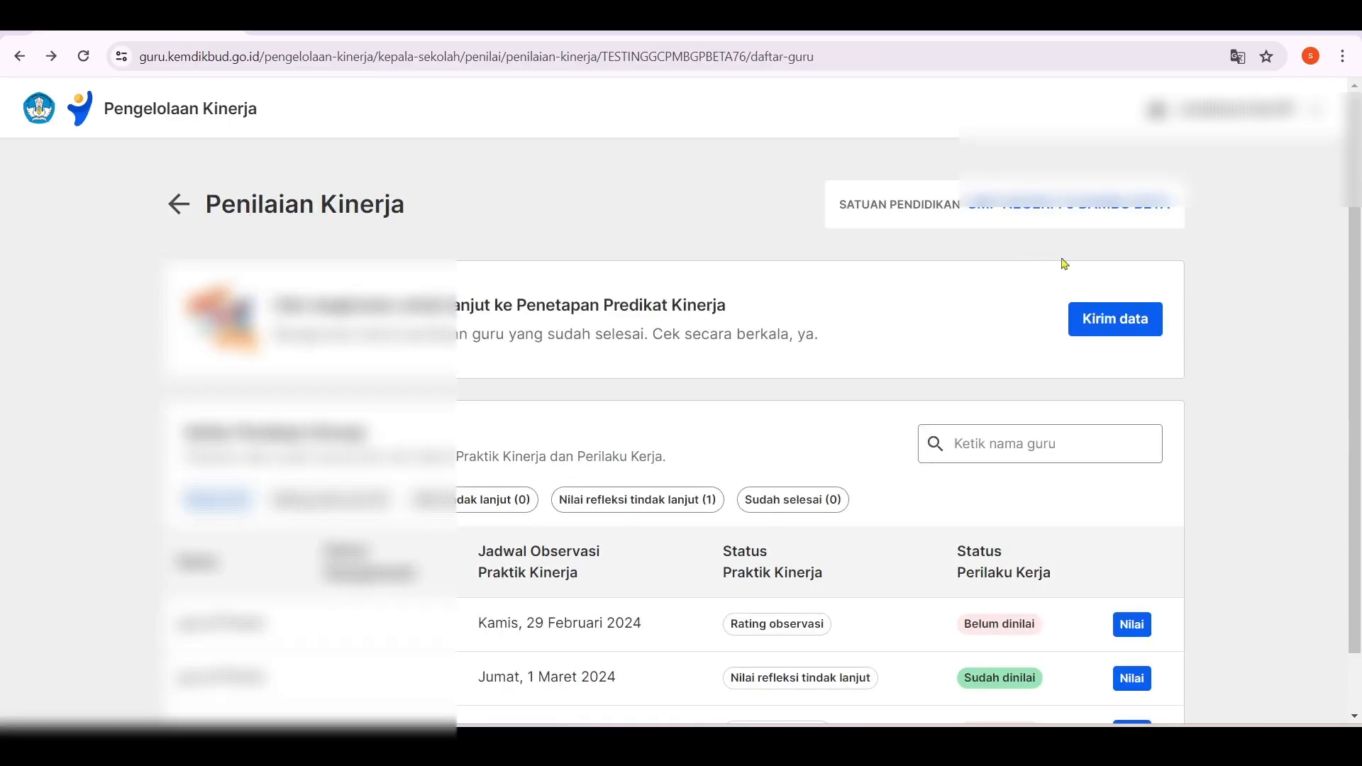
Step: Open the performance data summary for Dinas Pendidikan and set the teacher's Praktik Kinerja rating to Sesuai Ekspektasi
click(1107, 319)
click(543, 572)
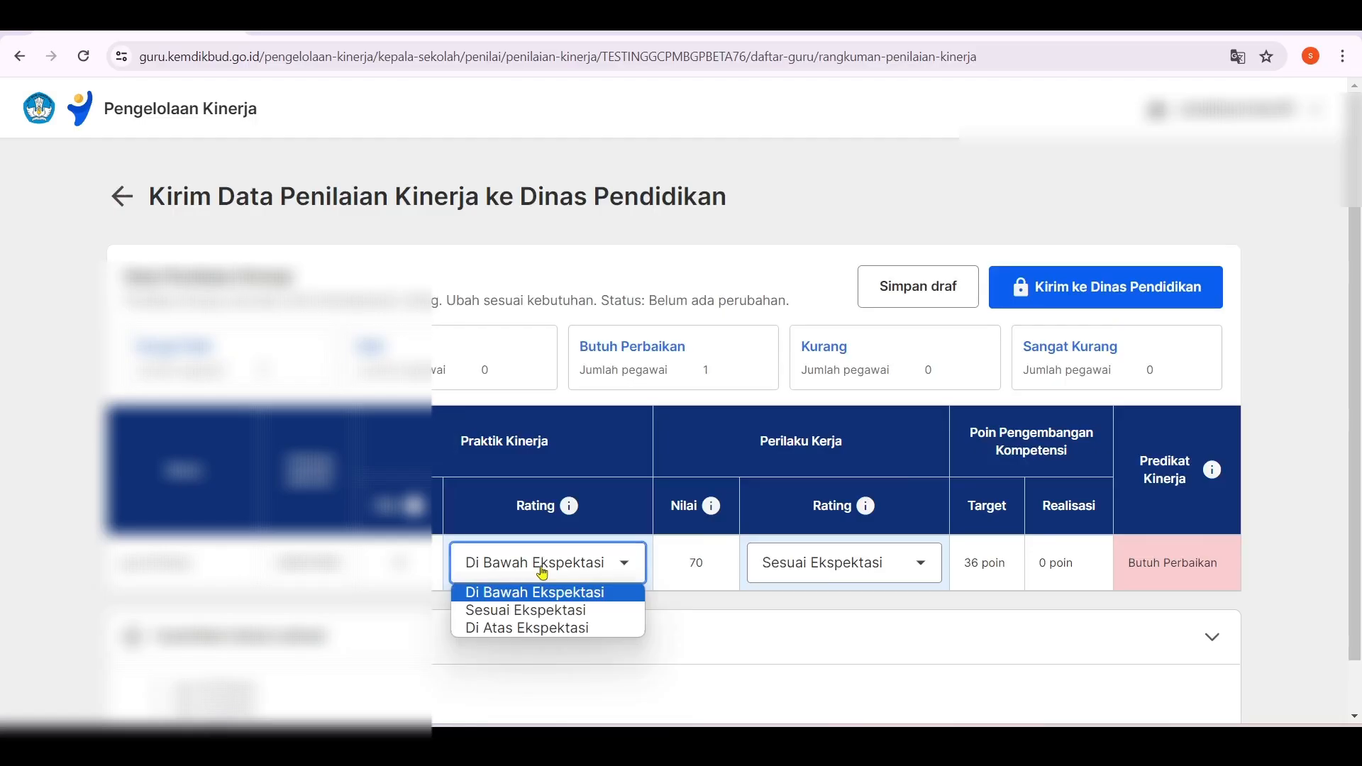
click(543, 611)
click(536, 574)
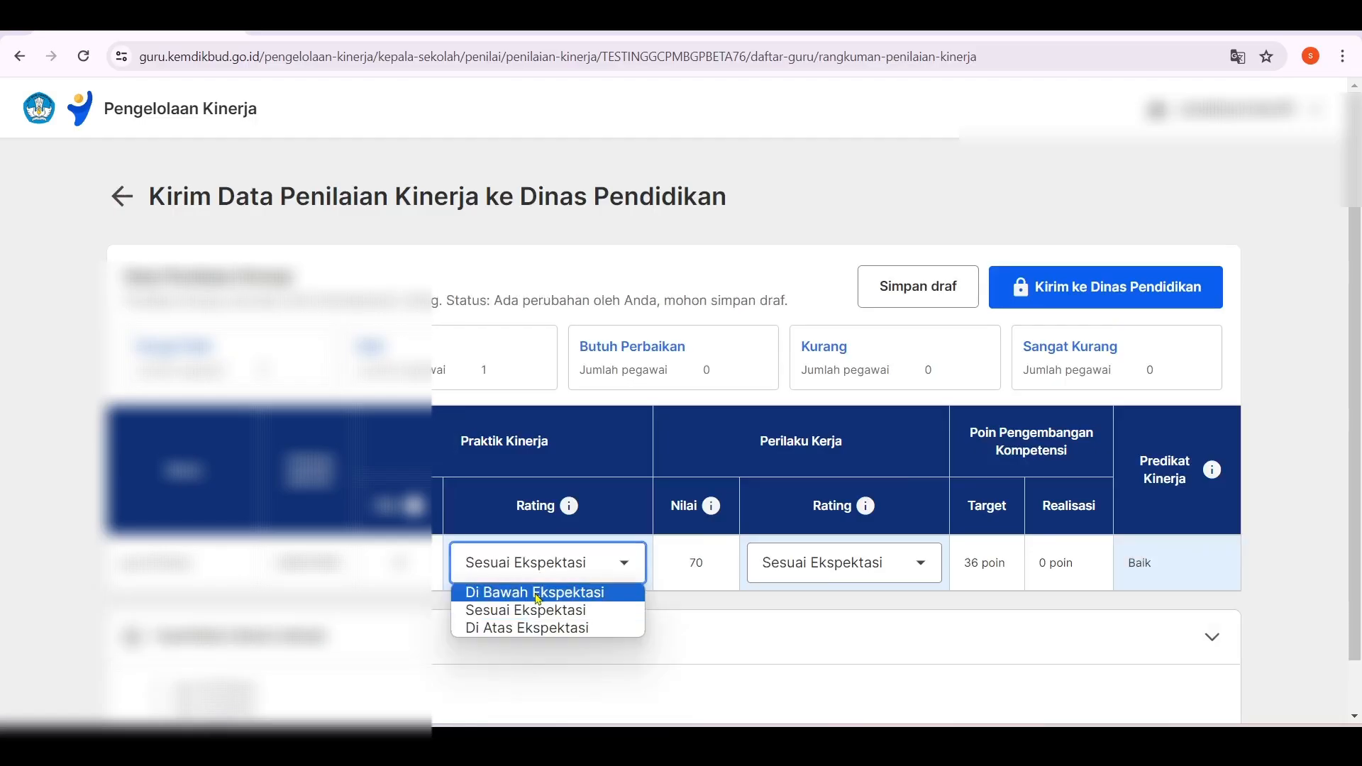
click(536, 592)
click(536, 576)
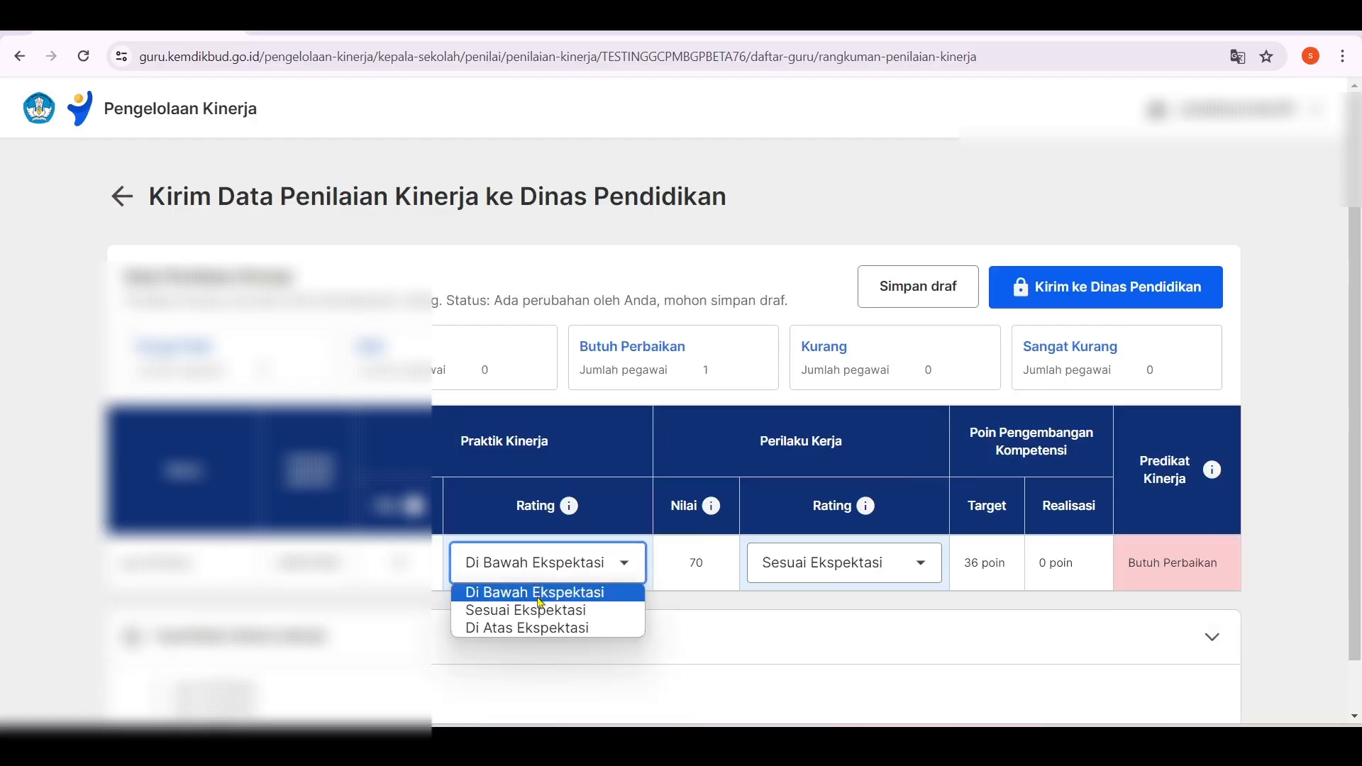
click(540, 609)
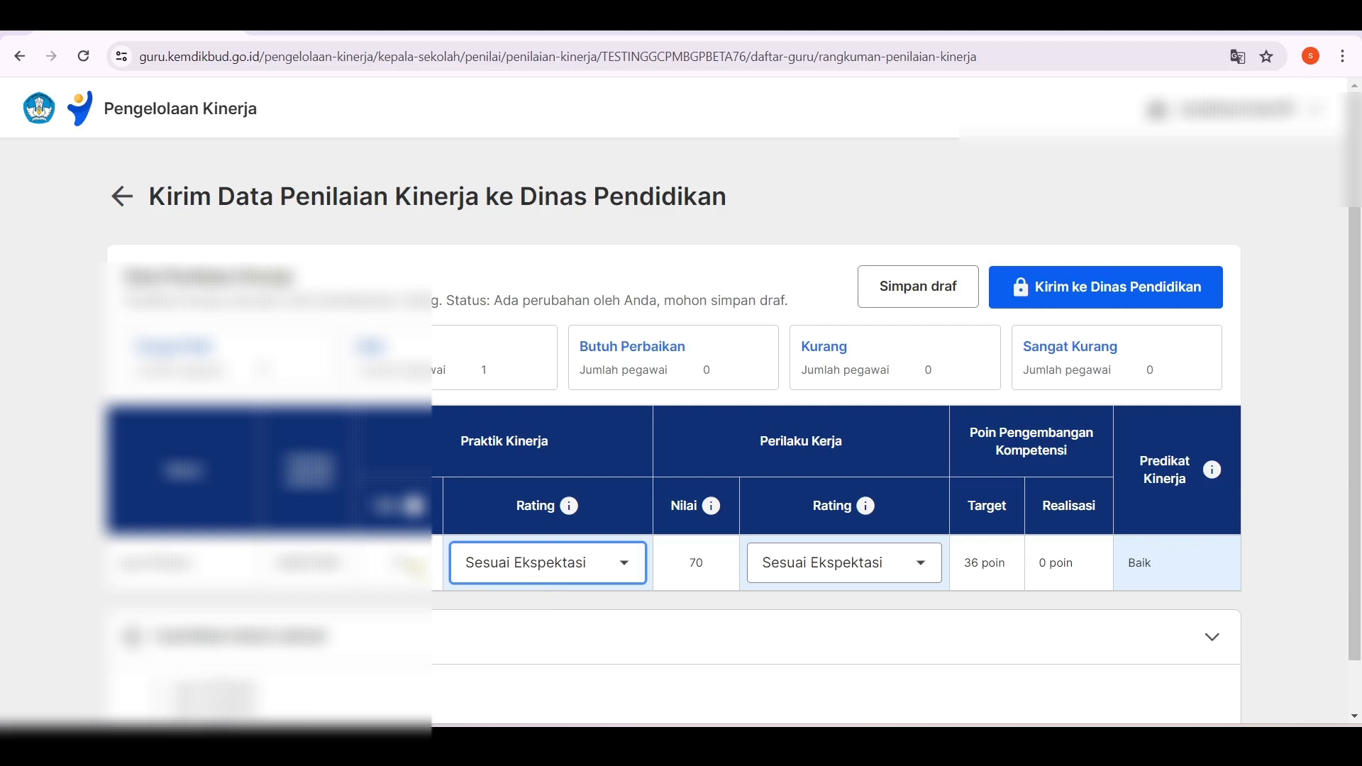
Step: Examine the teacher's Praktik Kinerja score and the rating options available for it in the summary
drag(409, 570, 383, 563)
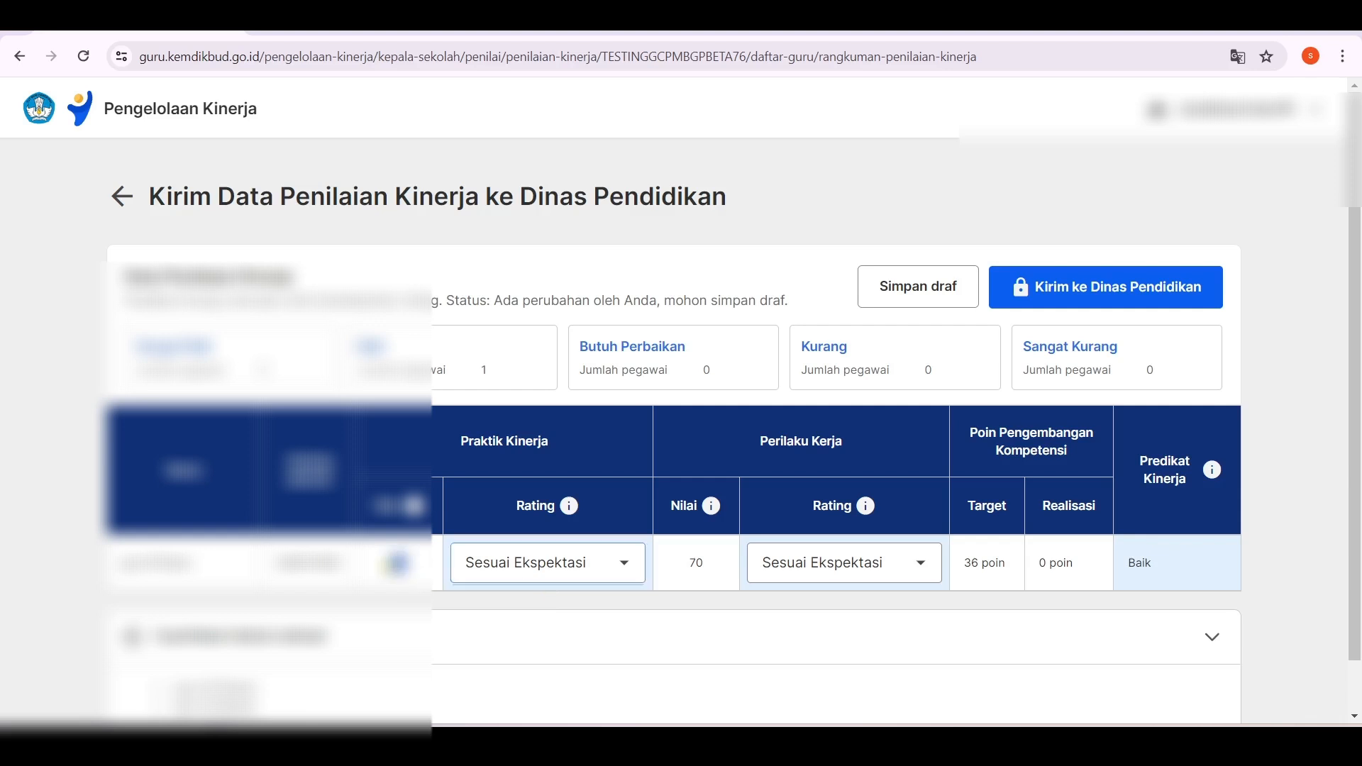
click(401, 563)
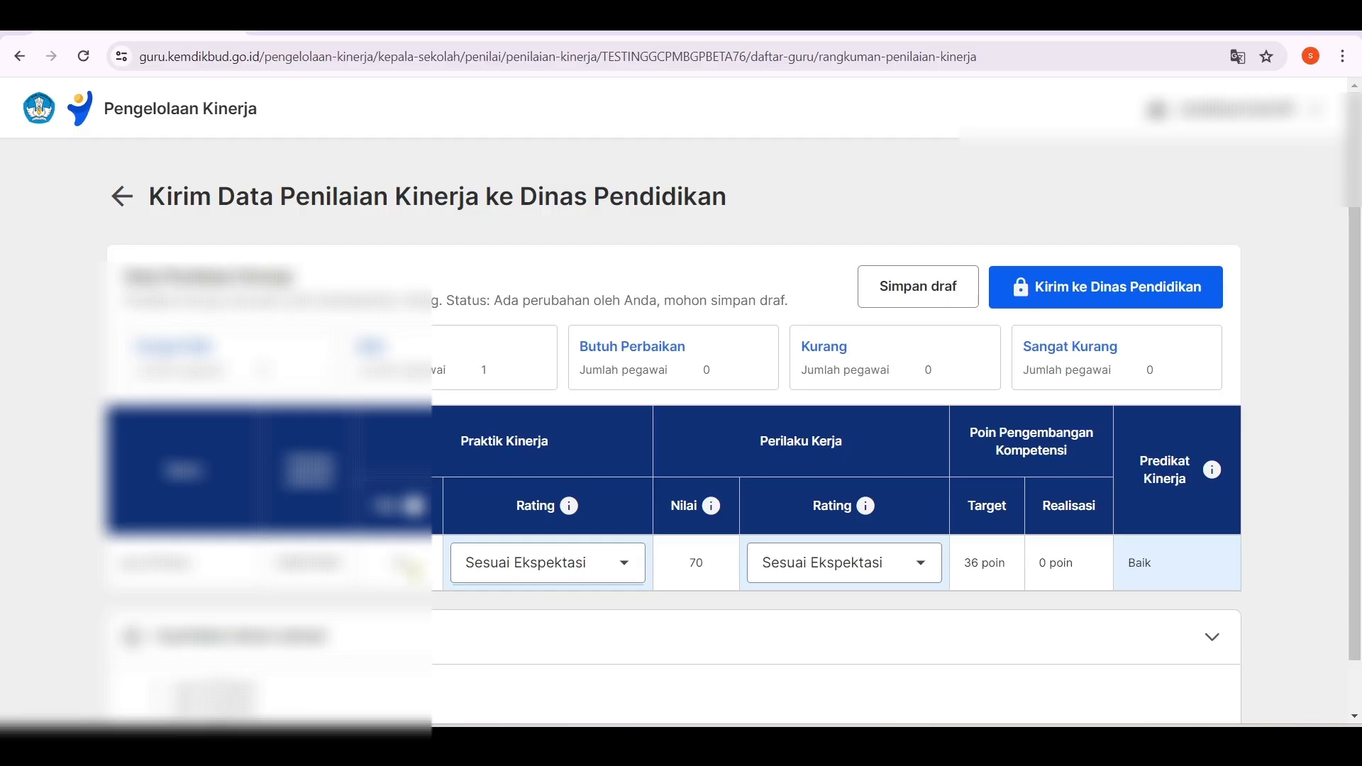
click(532, 576)
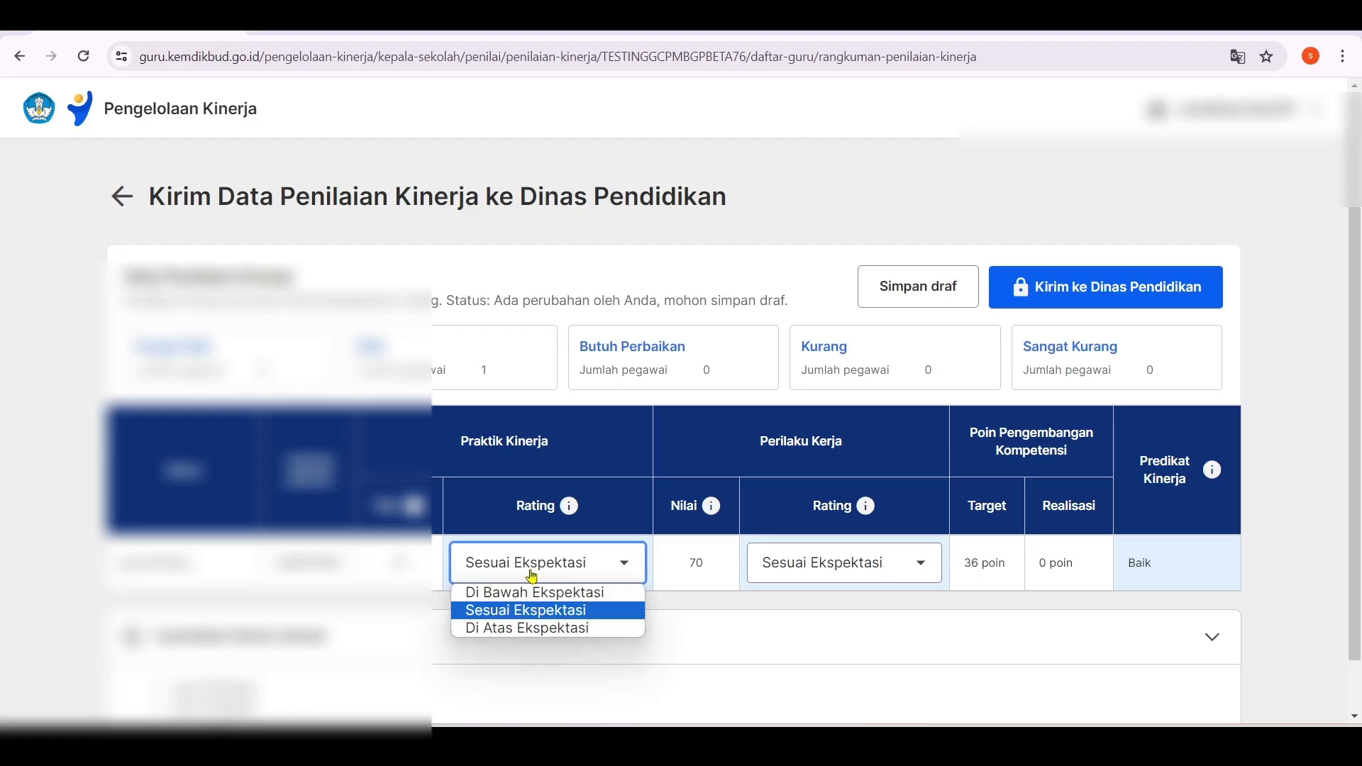
click(434, 595)
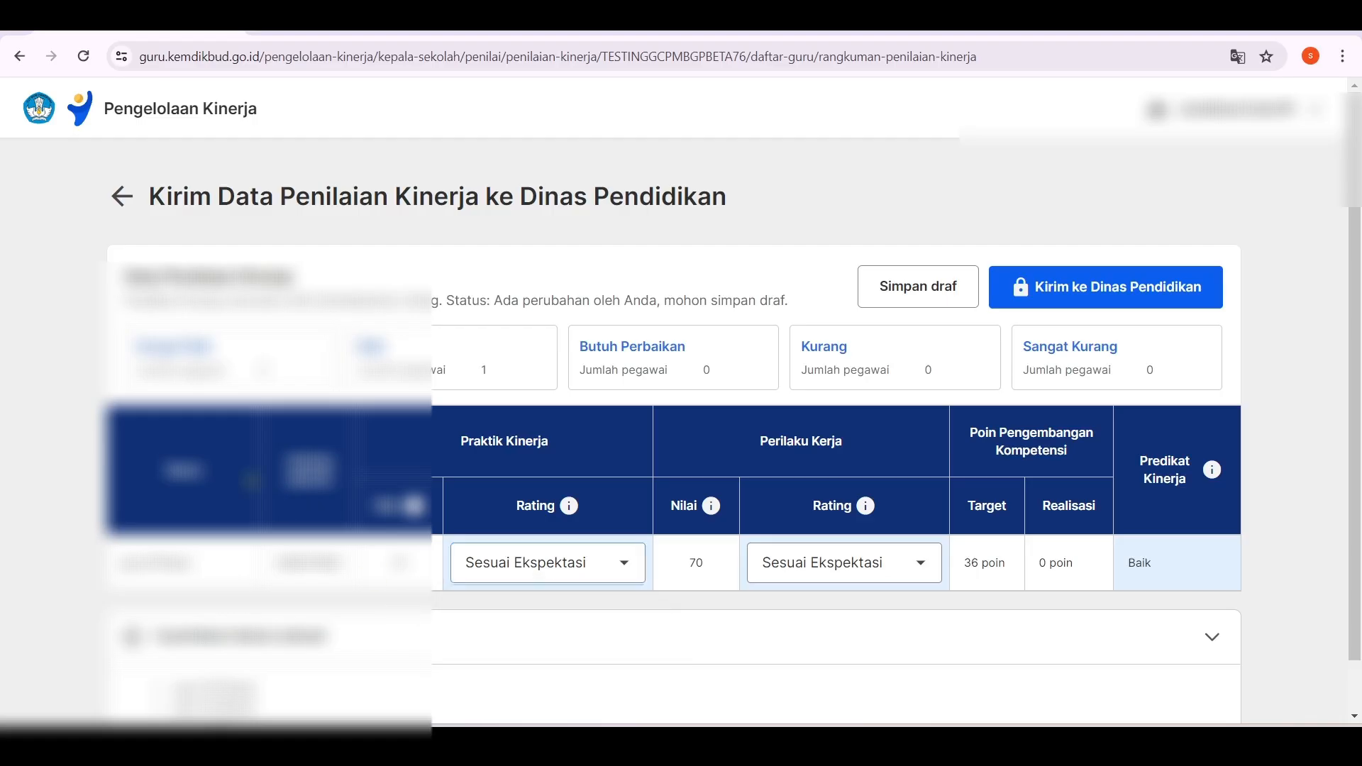
Step: Leave the performance data summary, saving the changed Praktik Kinerja rating as a draft
click(120, 198)
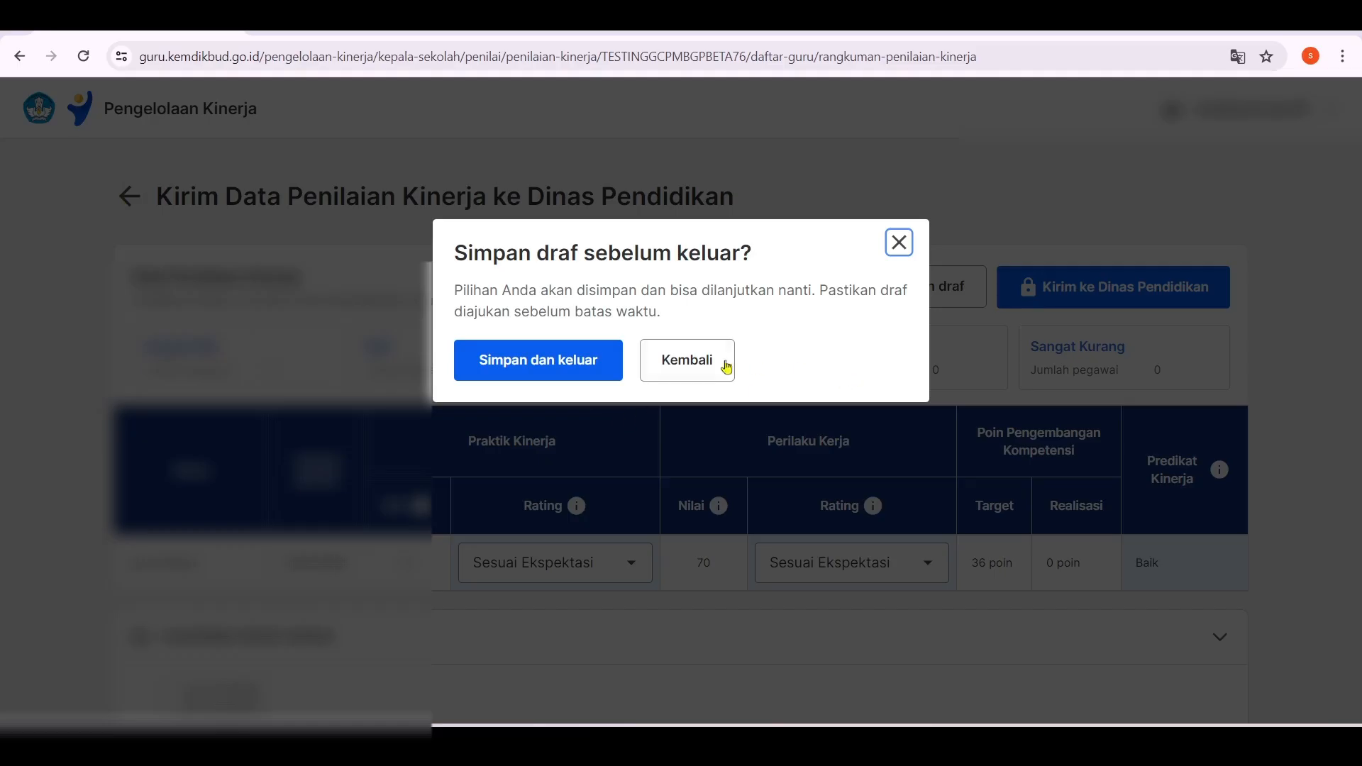
click(558, 364)
click(679, 373)
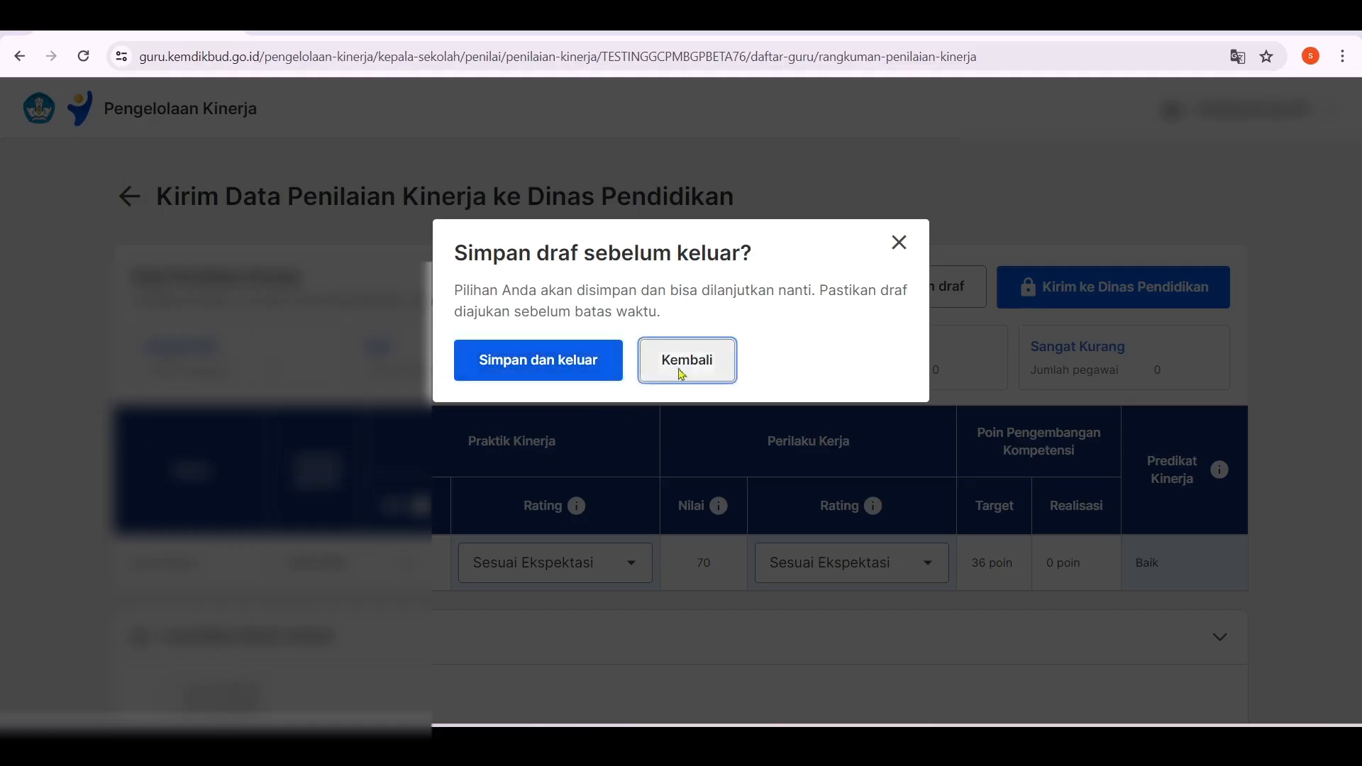
click(121, 200)
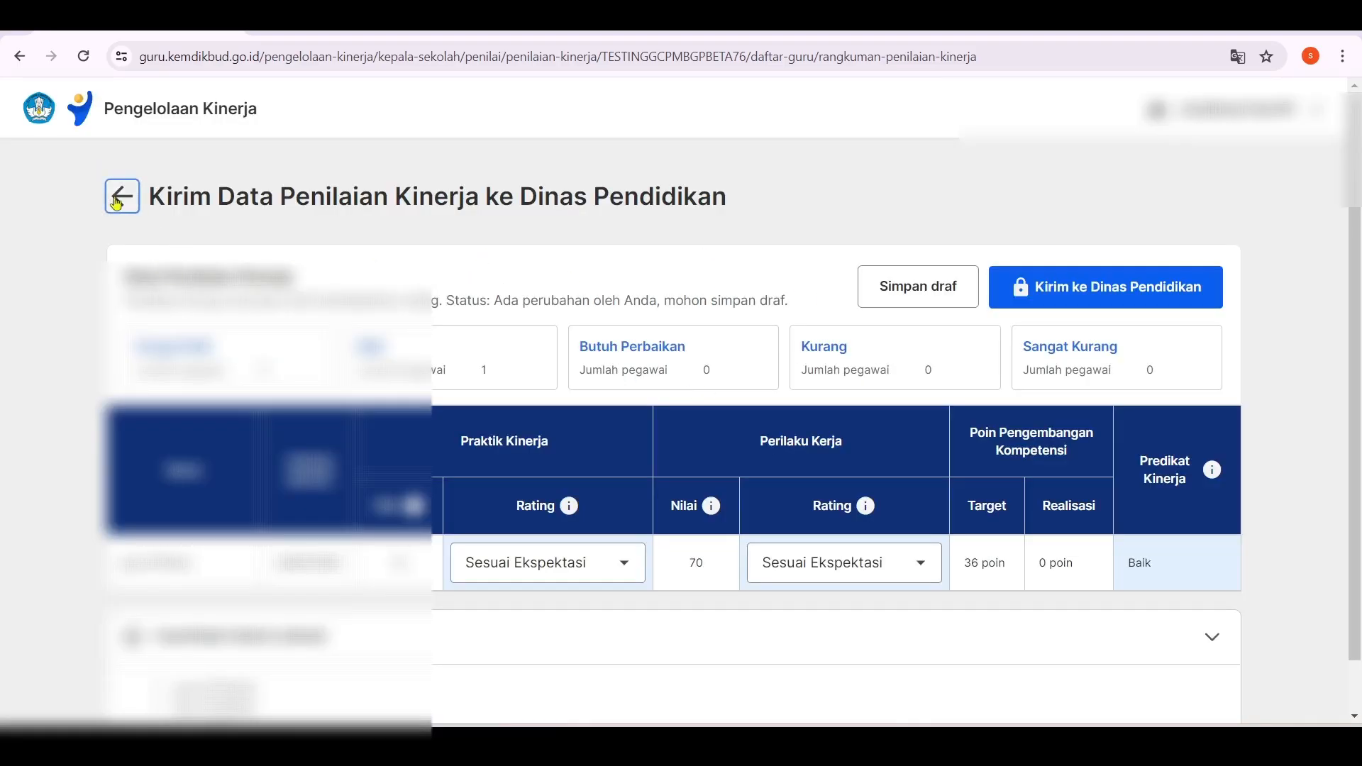
click(586, 371)
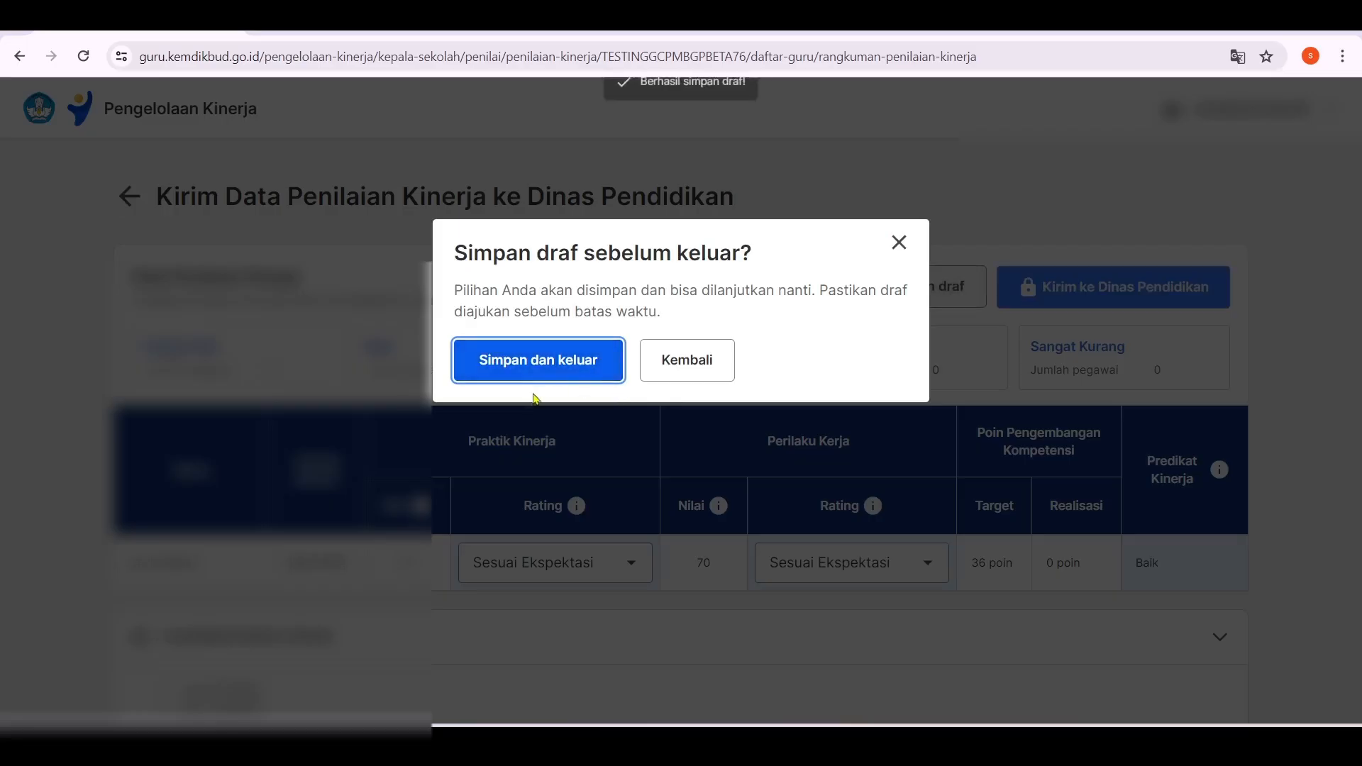
Step: Reopen the details of the teacher scheduled for Jumat, 1 Maret 2024, and reload them to check the Praktik Kinerja rating
click(179, 208)
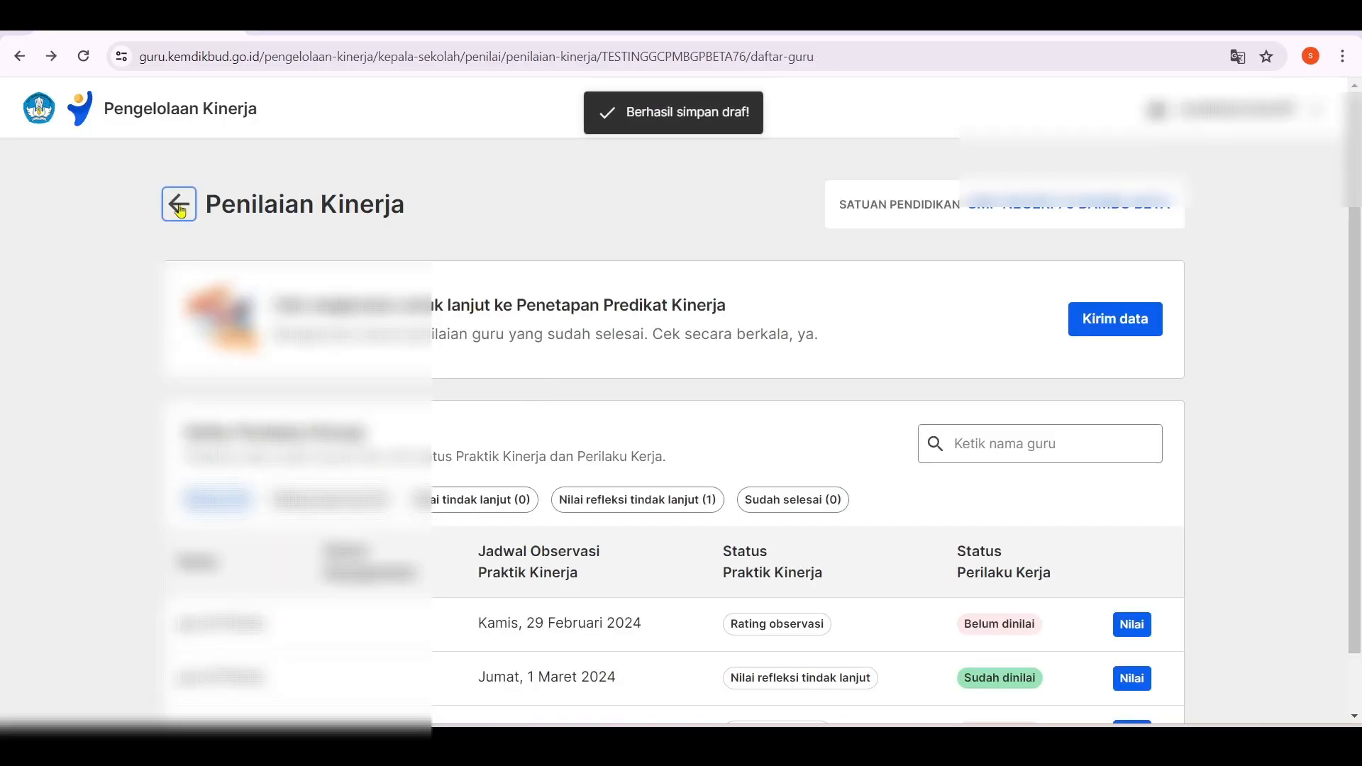
click(1132, 678)
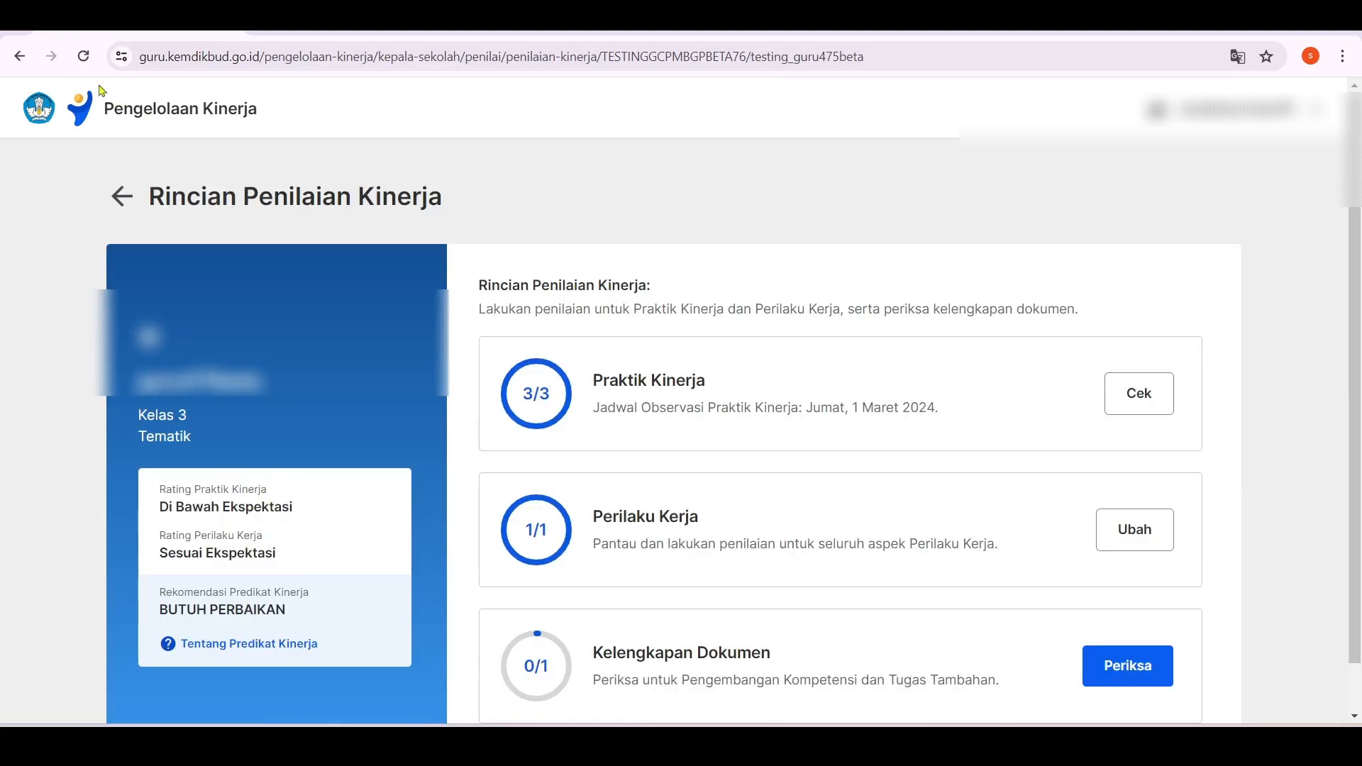
click(83, 56)
click(83, 56)
Step: Switch to the teacher's browser window and open the Pelaksanaan Praktik Kinerja page in the employee area
click(945, 742)
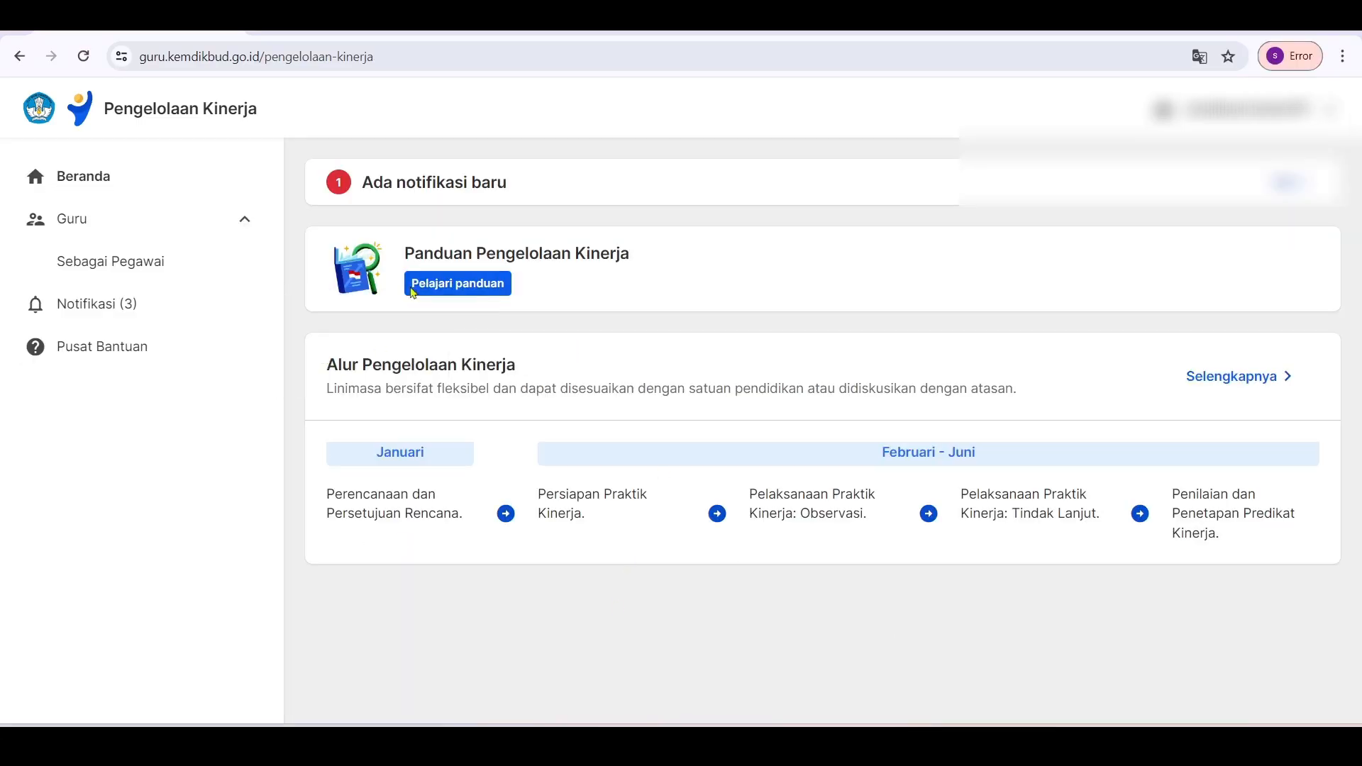
click(125, 276)
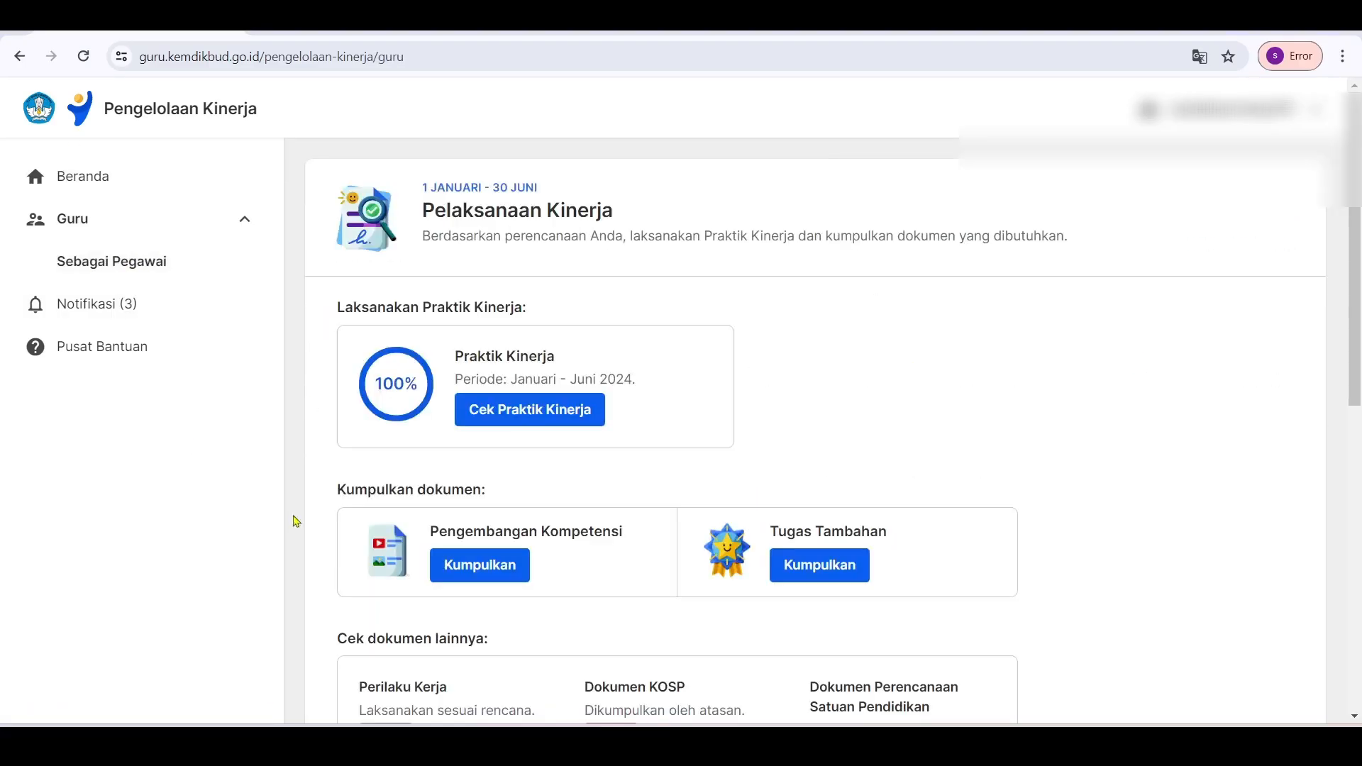
click(537, 419)
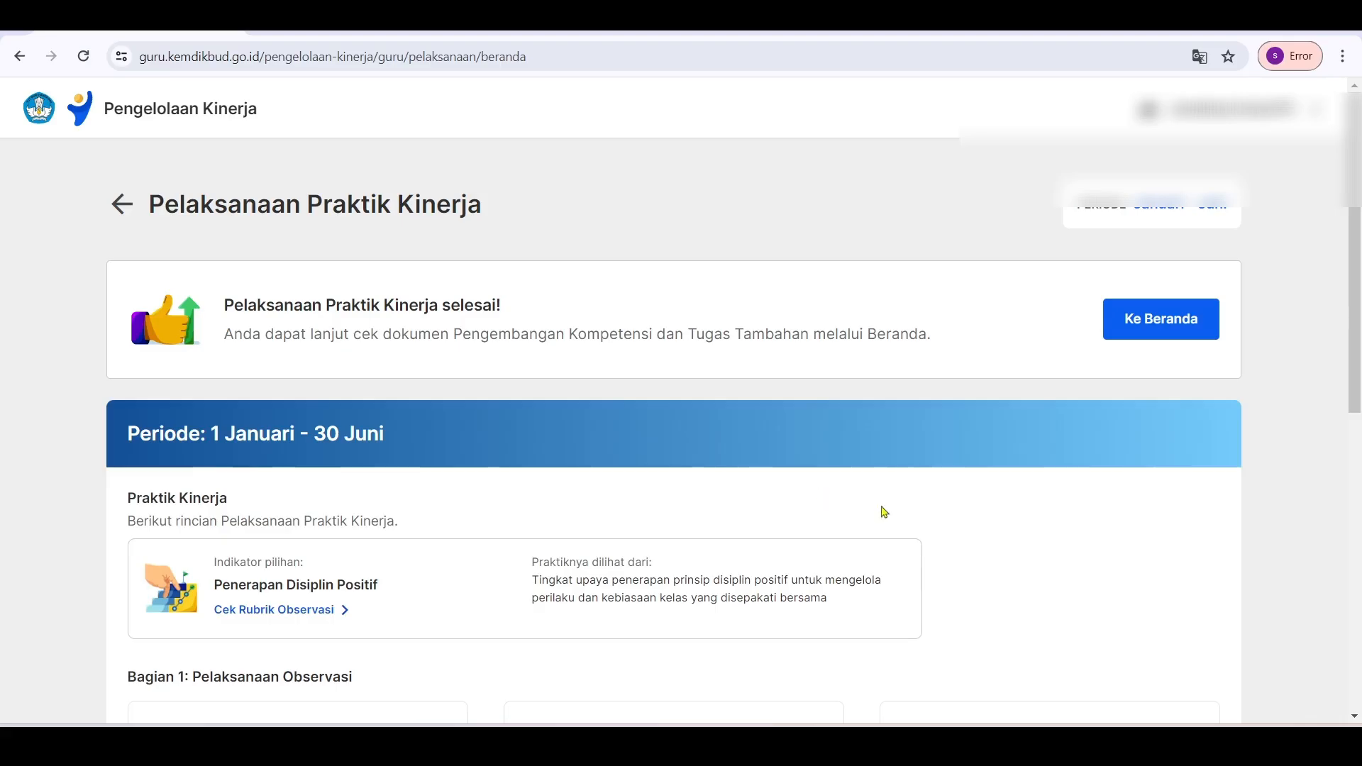
Step: Request a change to the Dokumen Refleksi Tindak Lanjut, acknowledging that its contents will be deleted and must be refilled
scroll(882, 511, down, 8)
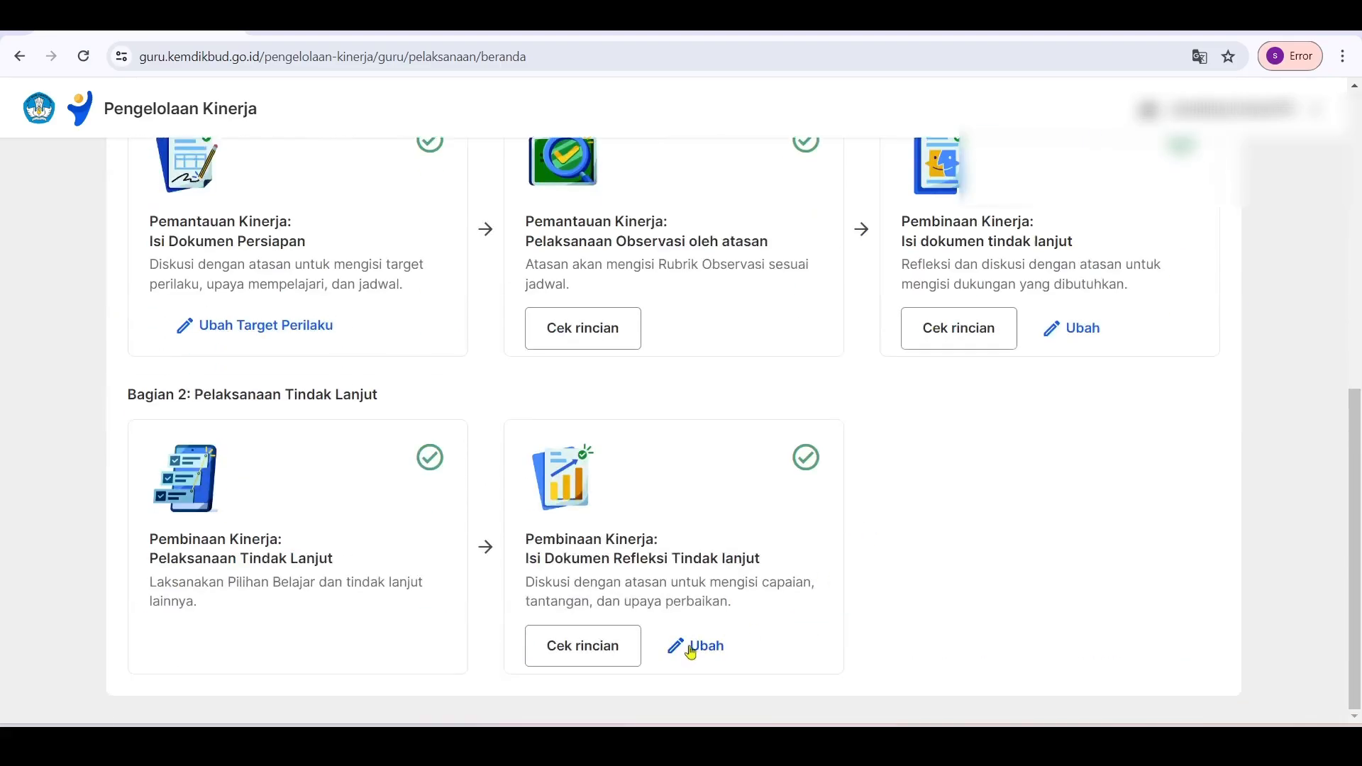
drag(525, 566, 780, 570)
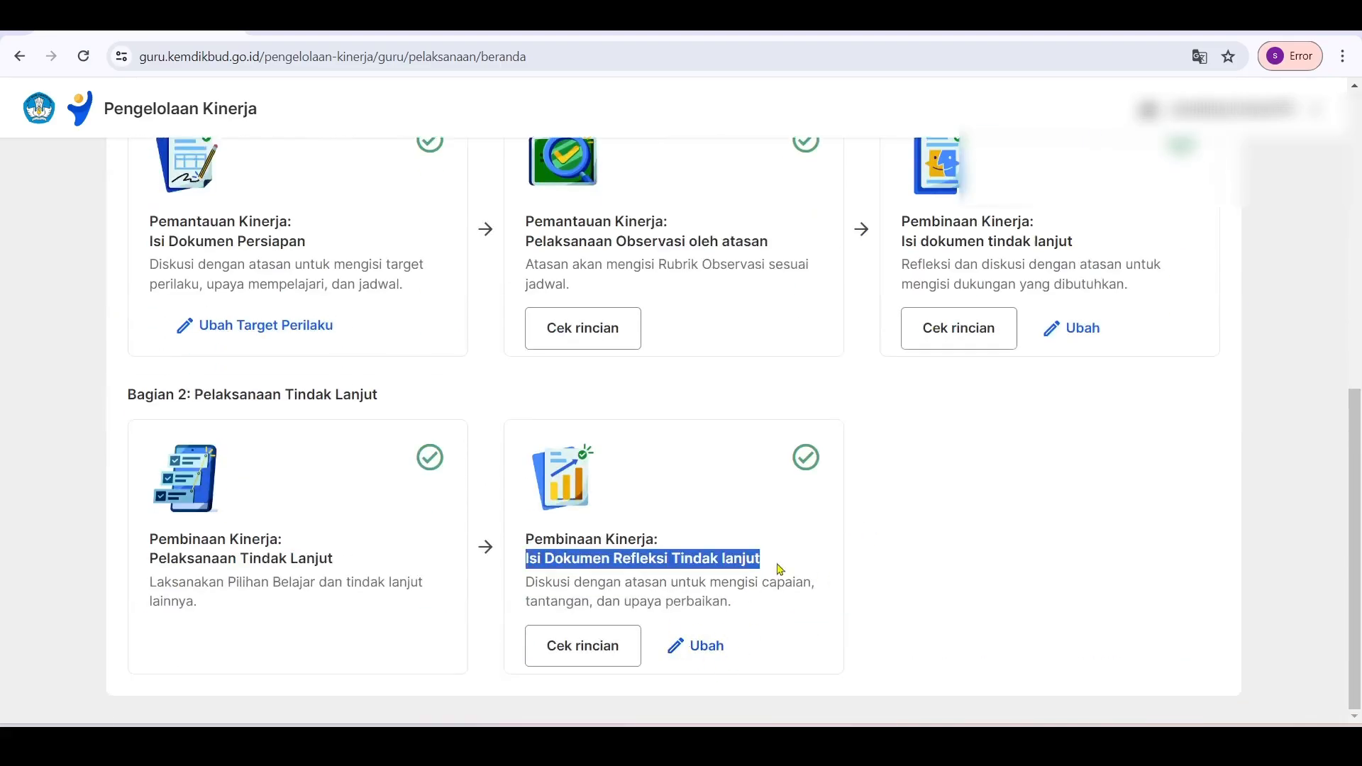
click(698, 646)
click(391, 417)
click(882, 502)
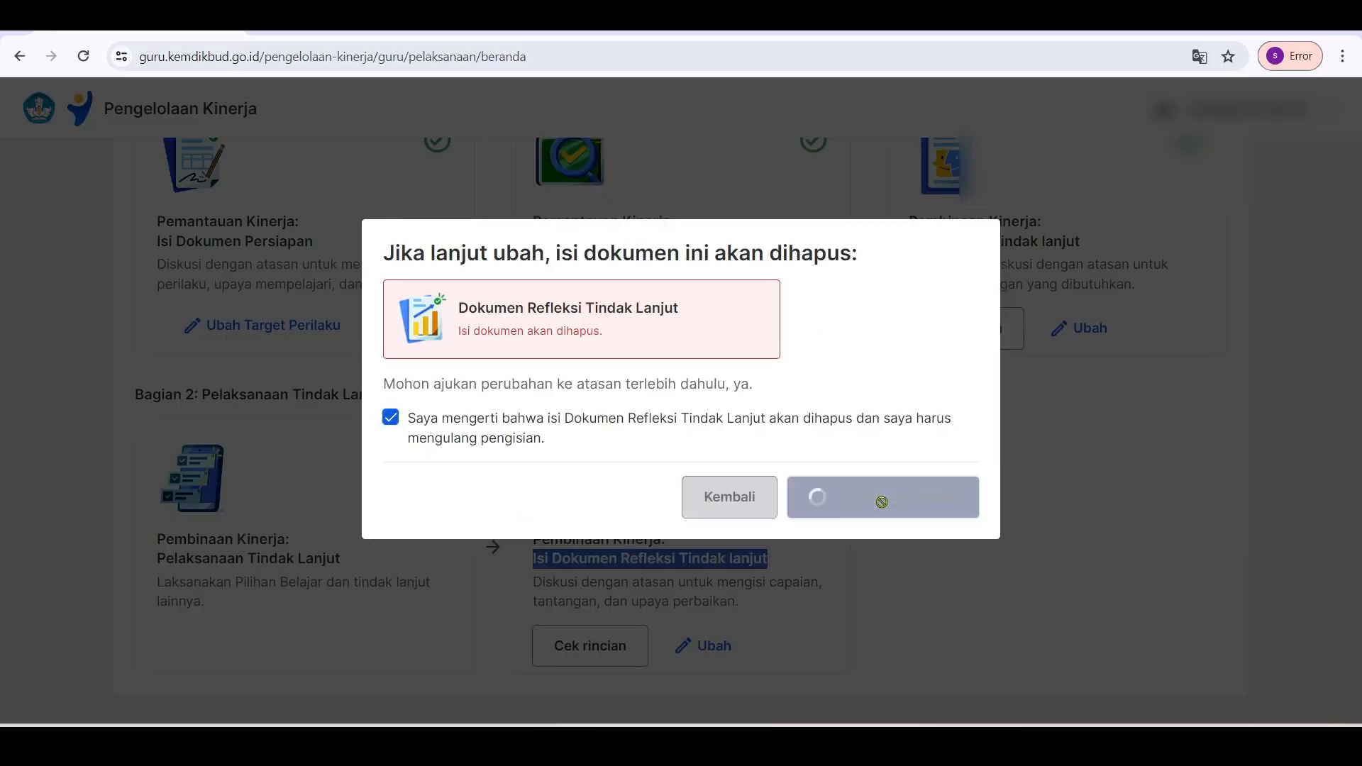
click(572, 462)
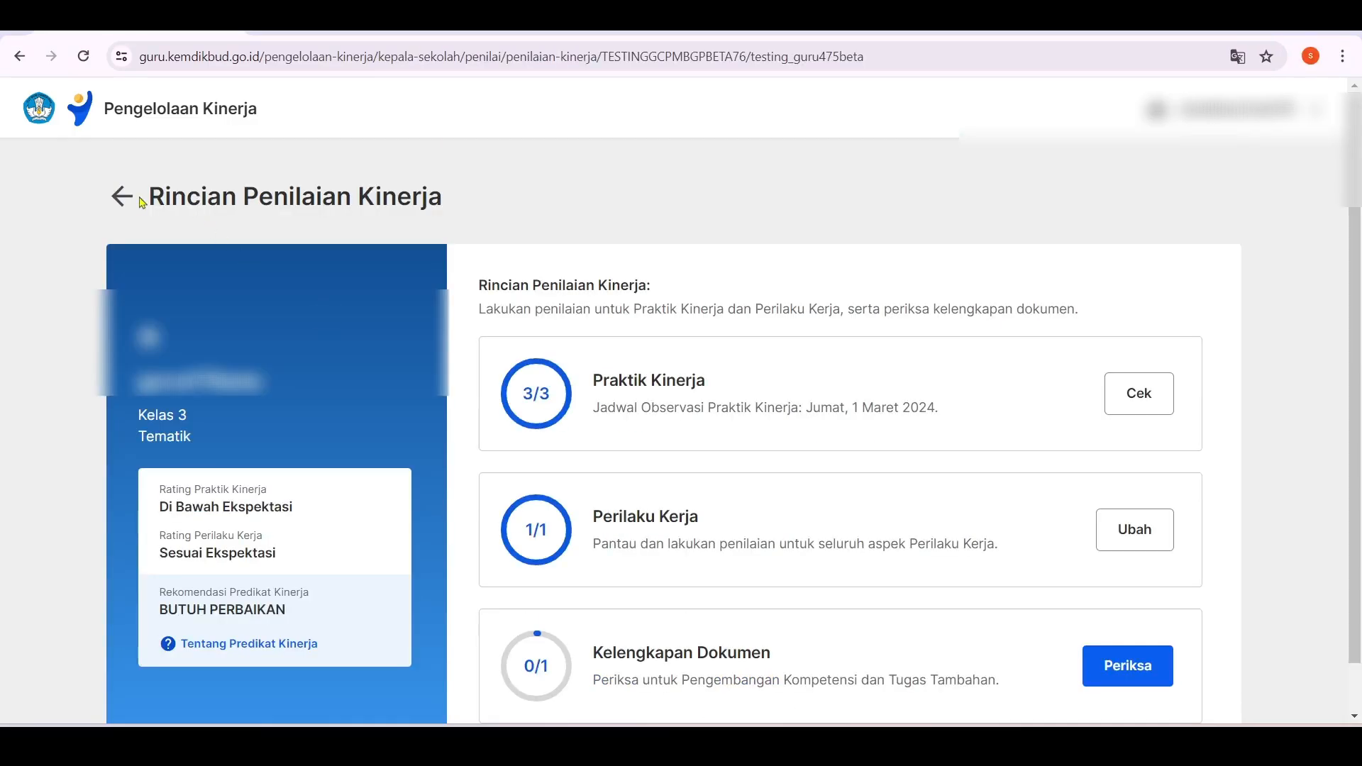
Step: In the principal's browser window, leave the teacher's assessment details and open the notifications
click(122, 196)
click(182, 201)
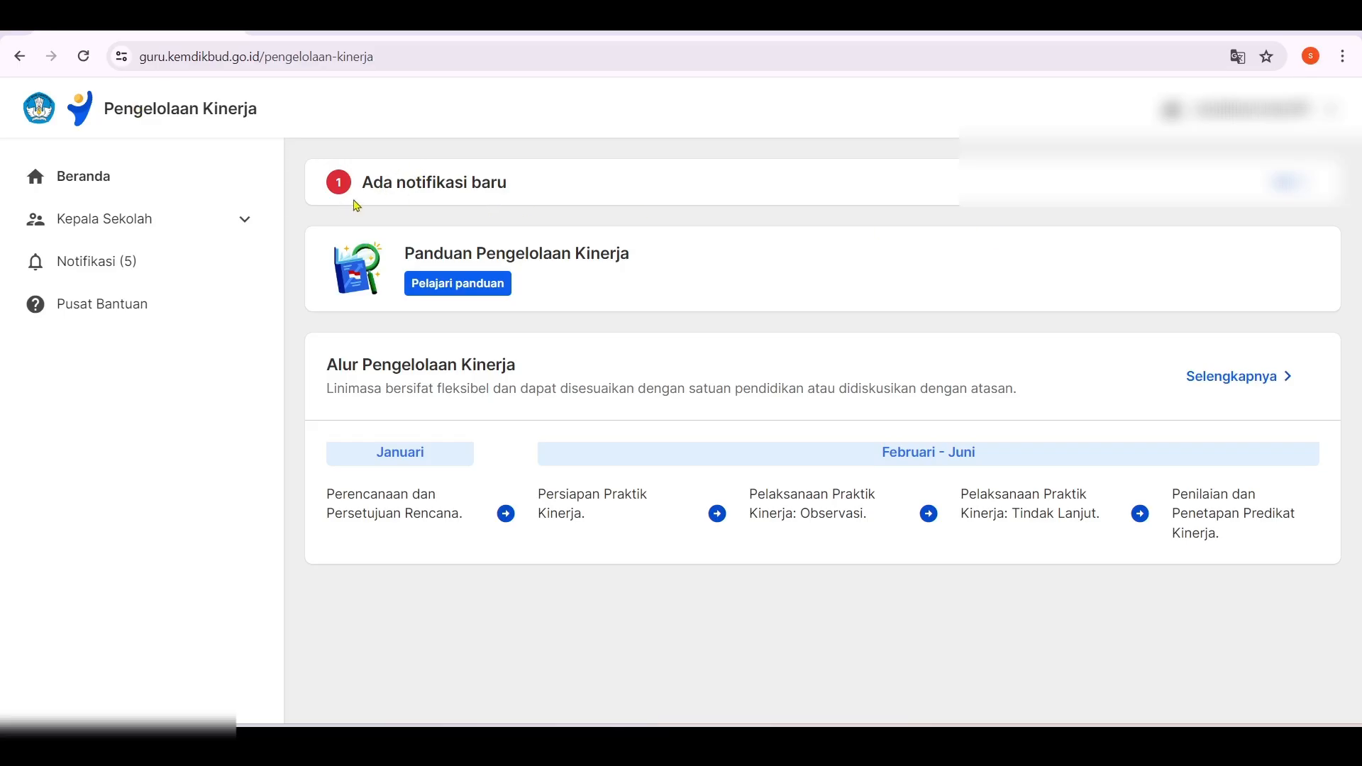
click(120, 265)
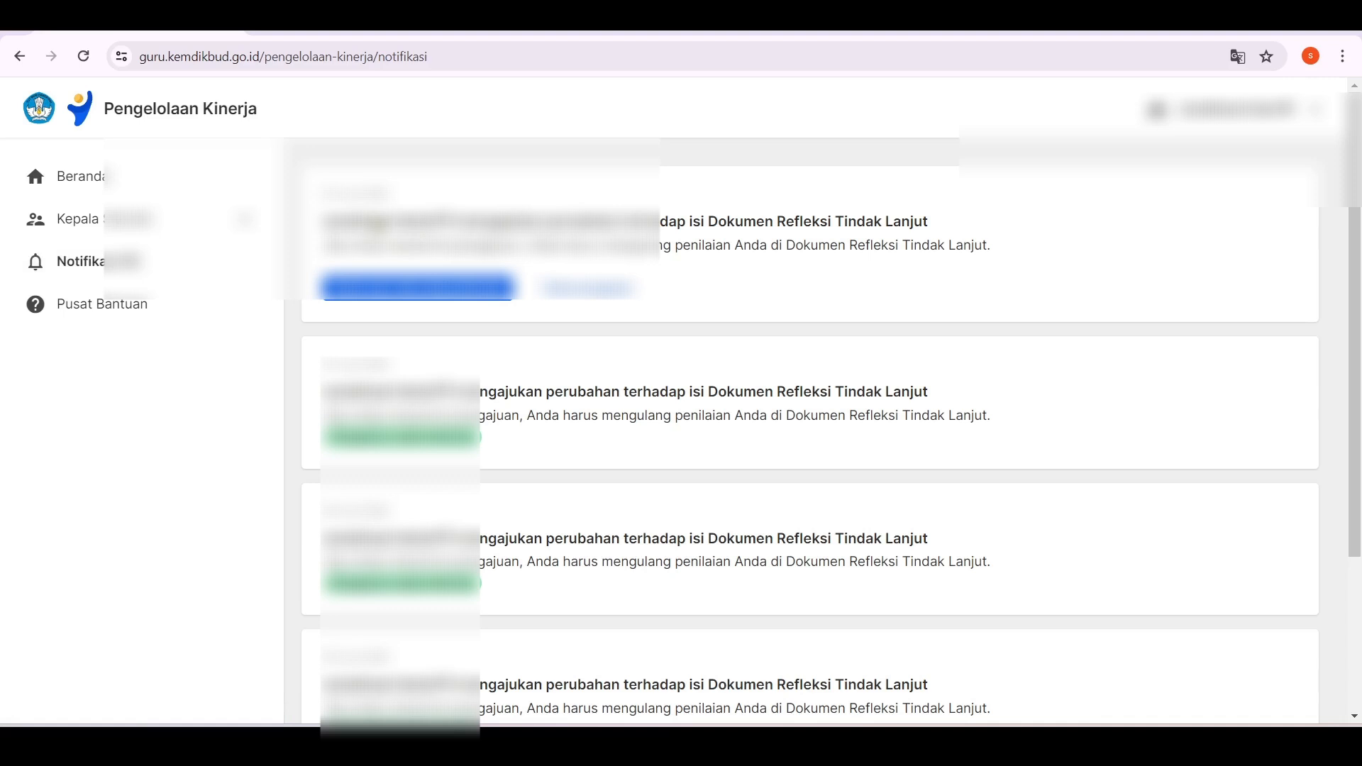
Step: Approve the newest Dokumen Refleksi Tindak Lanjut change request with the sentence "Saya setuju bahwa nilai sebelumnya akan dihapus dan saya harus mengulang penilaian."
click(417, 290)
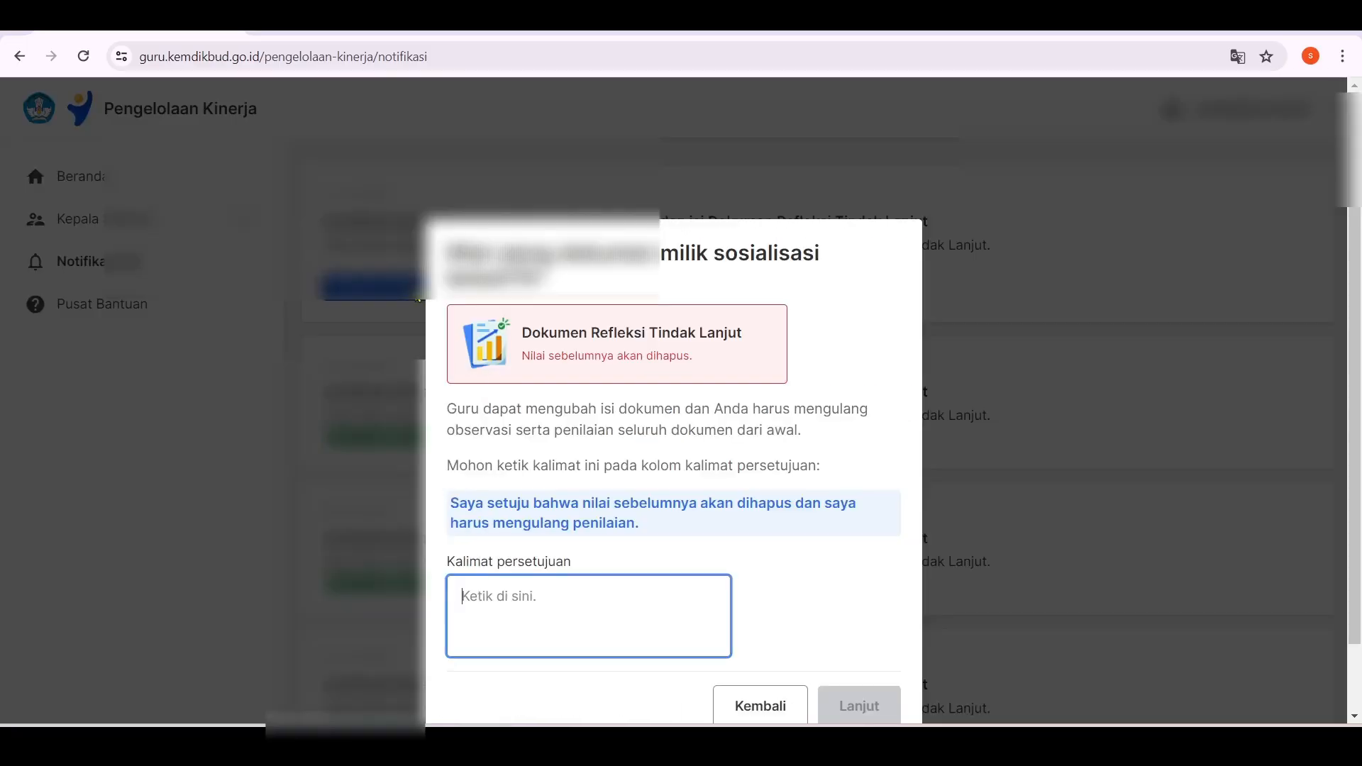
text(Saya s)
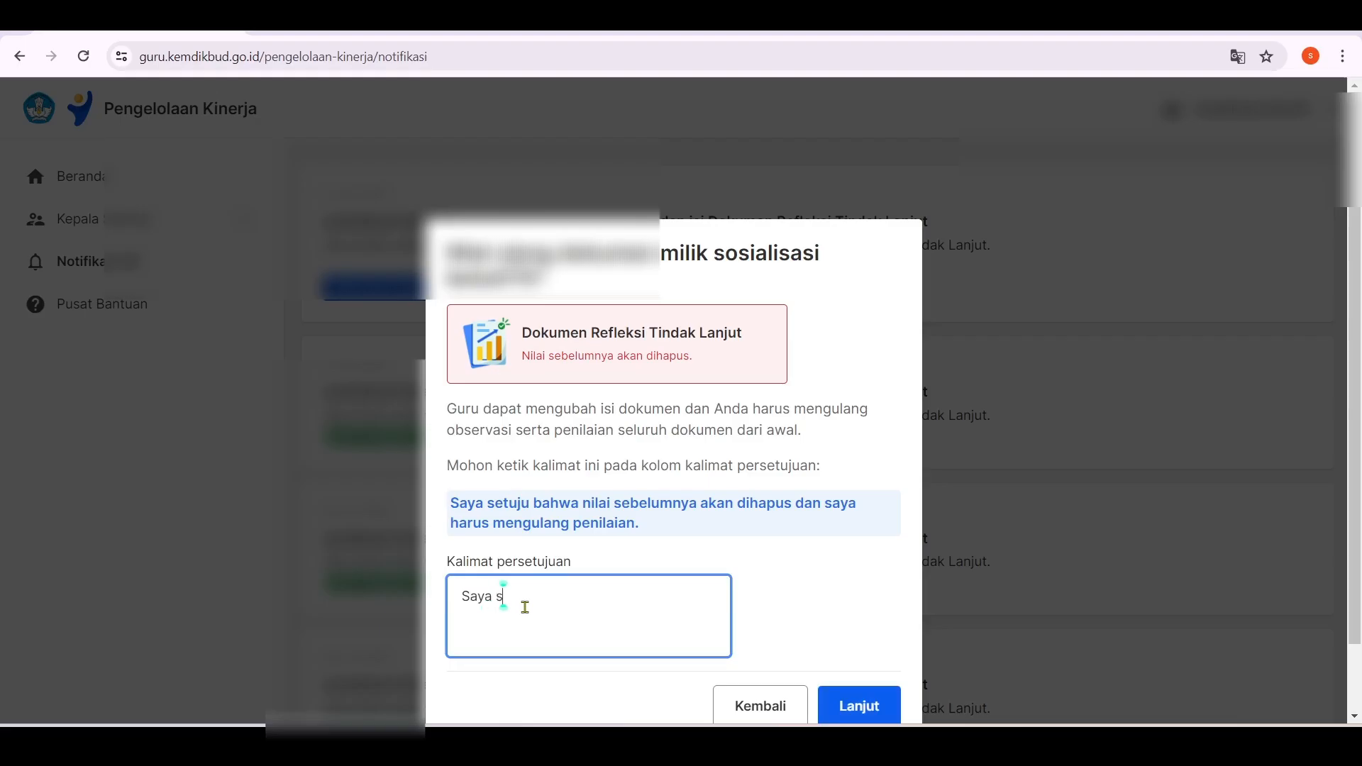
text(etuju bahwa nilai s)
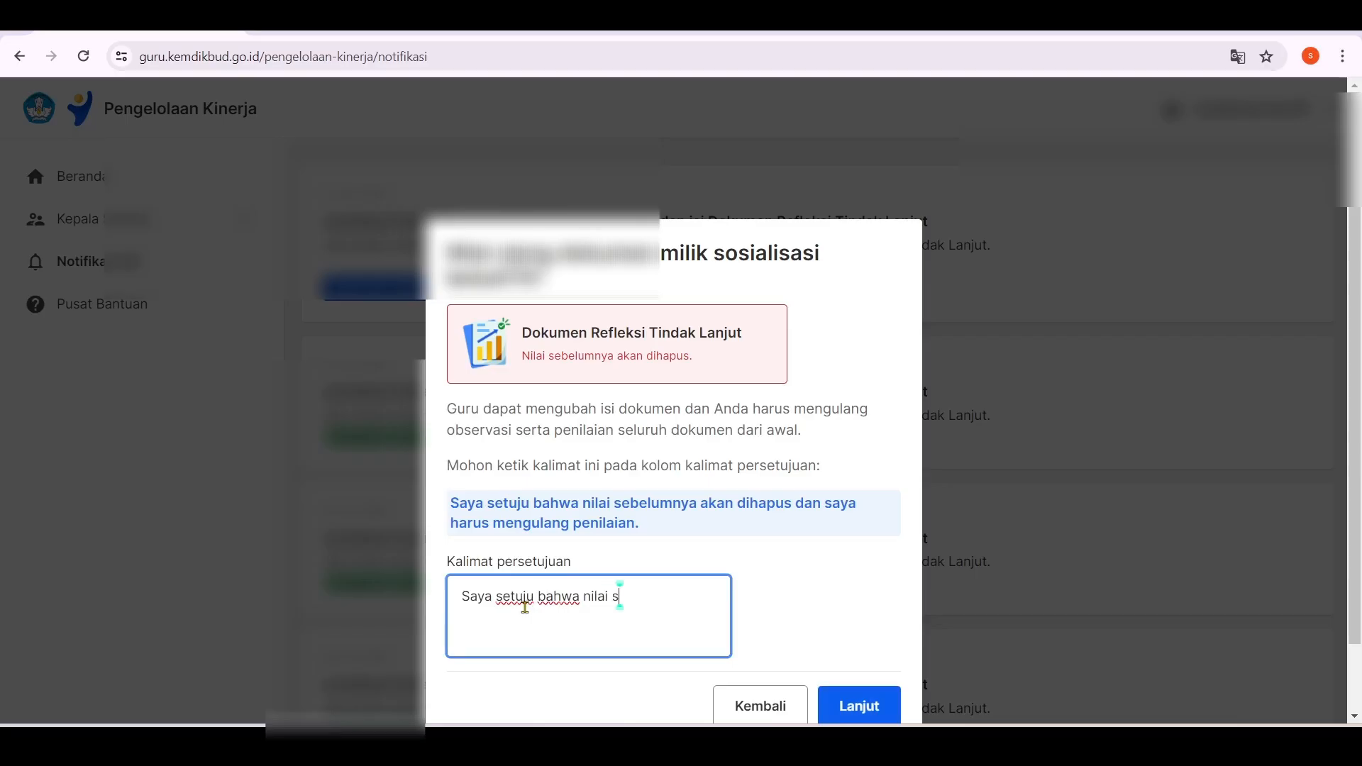
text(ebelumnya a)
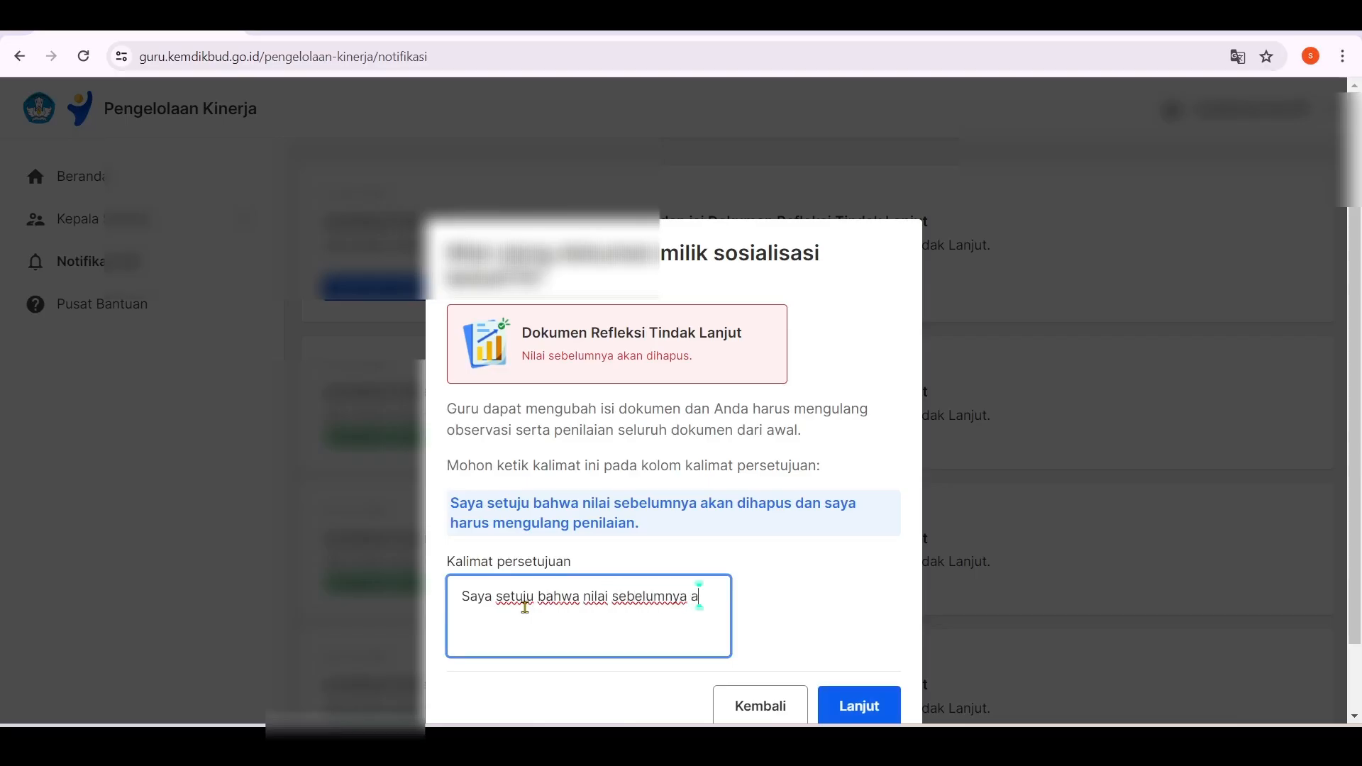
text(kan dihapus dan saya h)
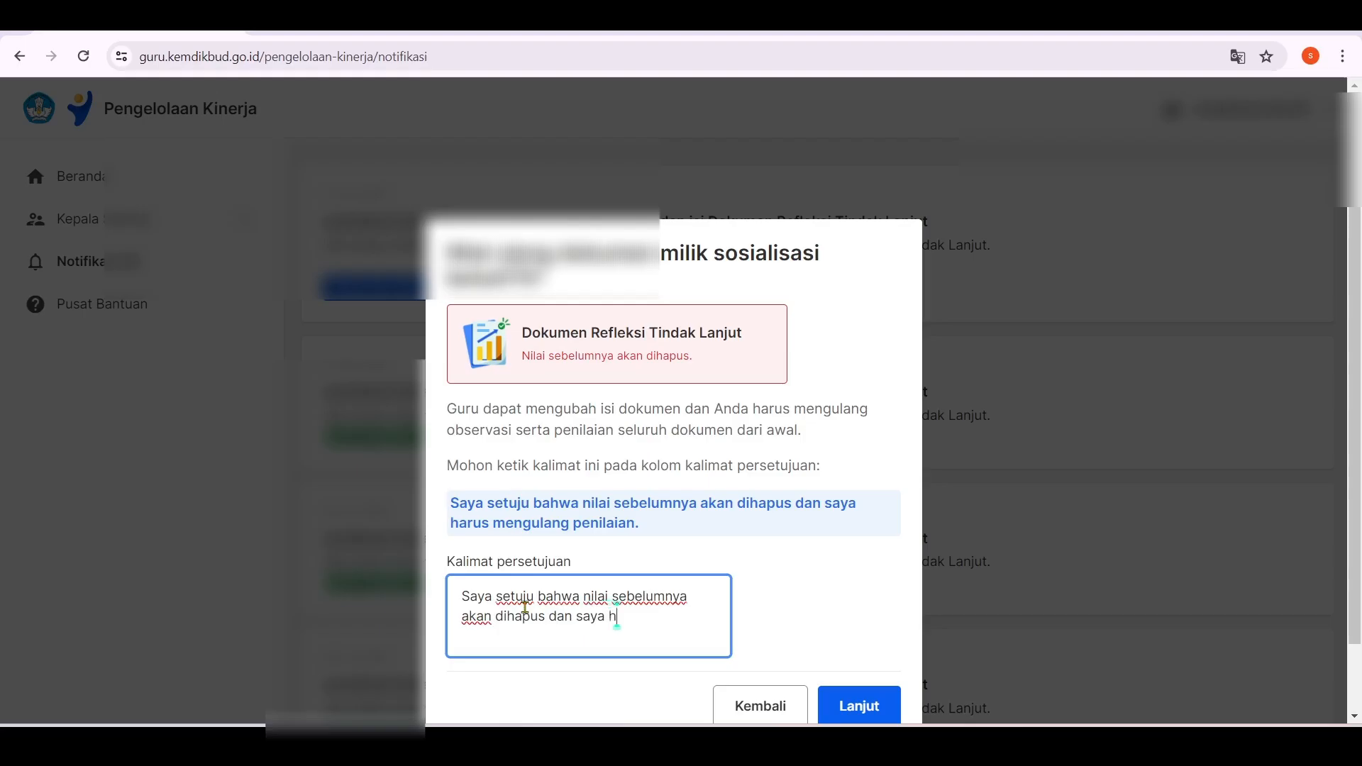
text(arus mengu)
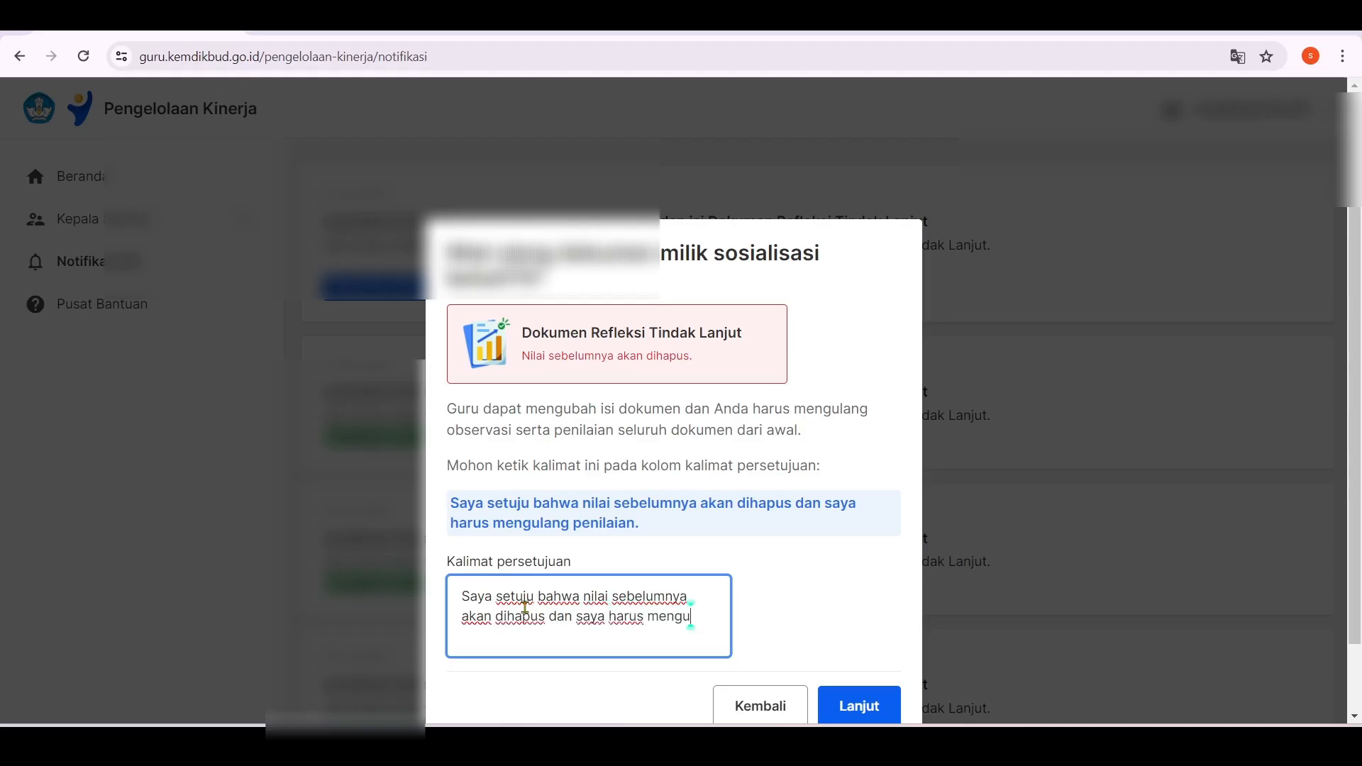
text(lang penilaian)
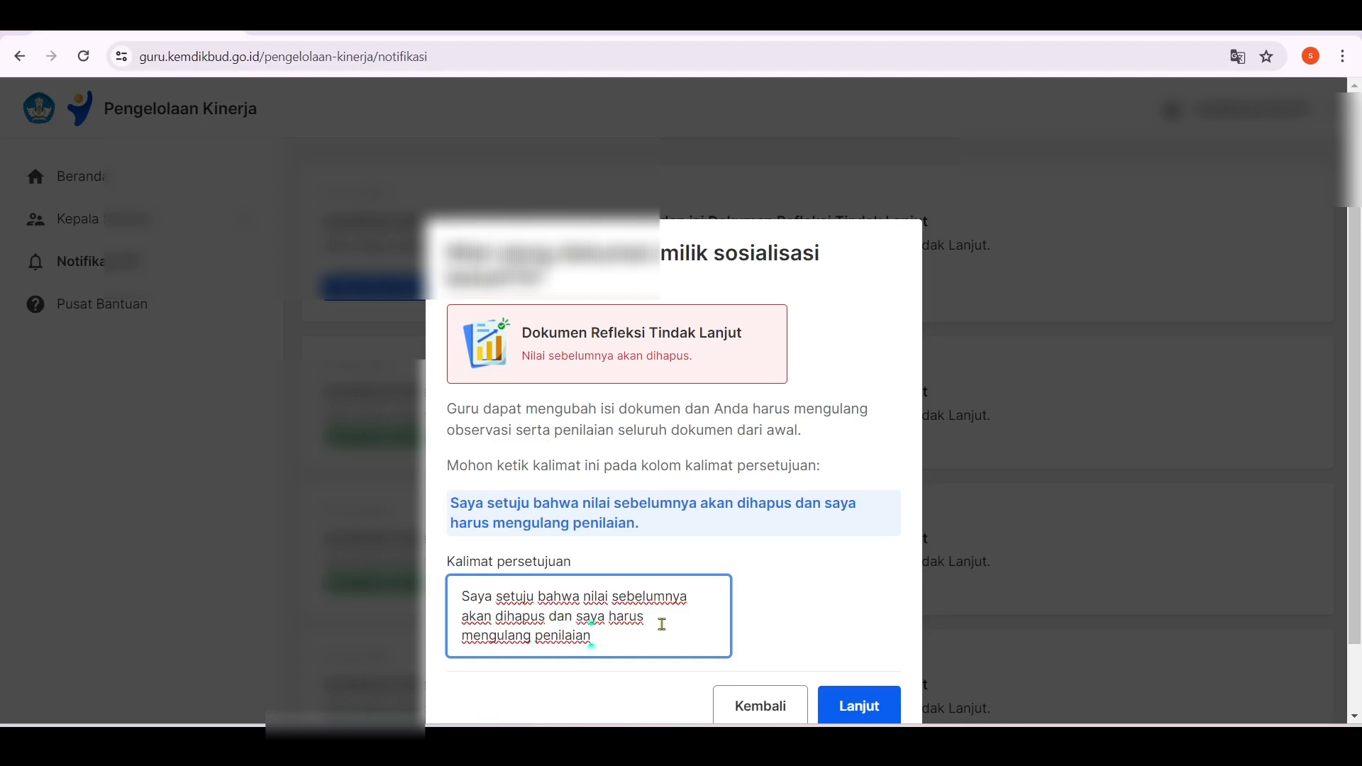
scroll(662, 624, down, 1)
key(BackSpace)
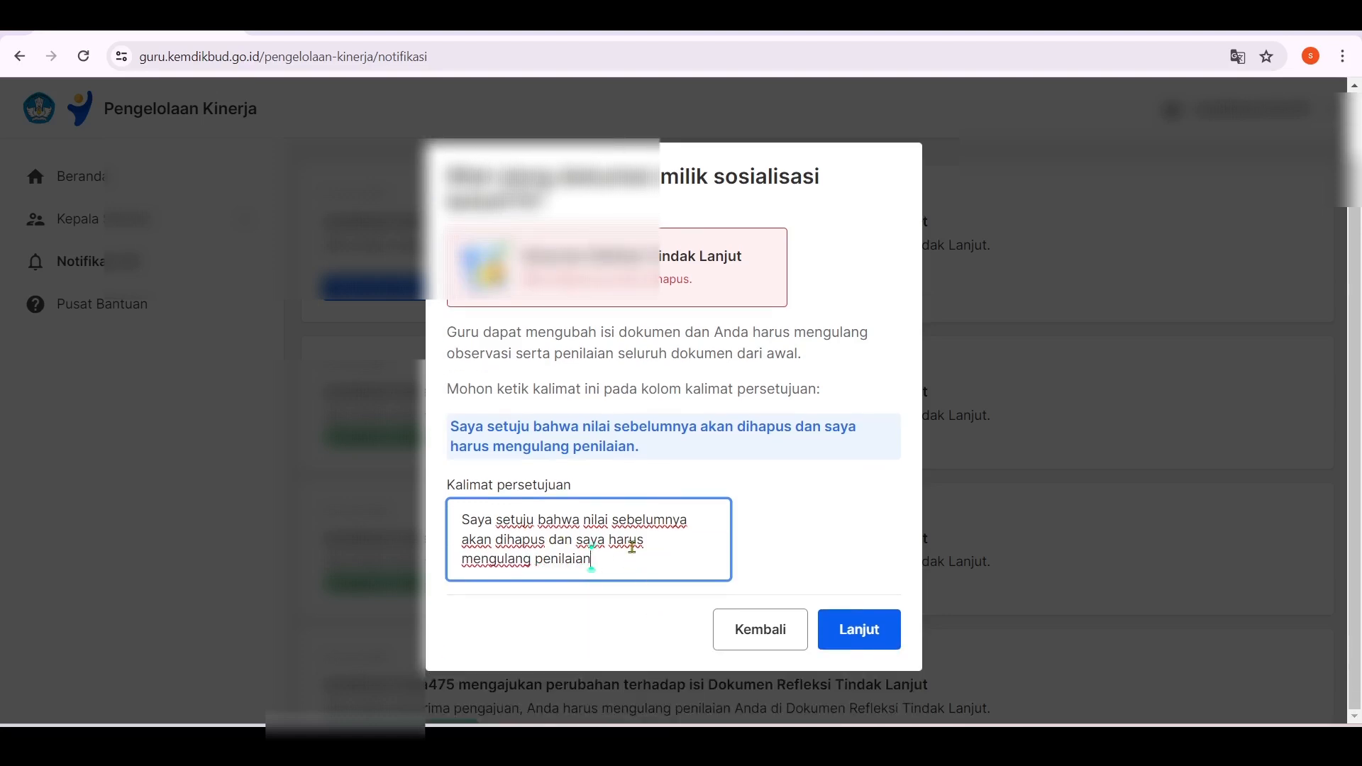
click(855, 635)
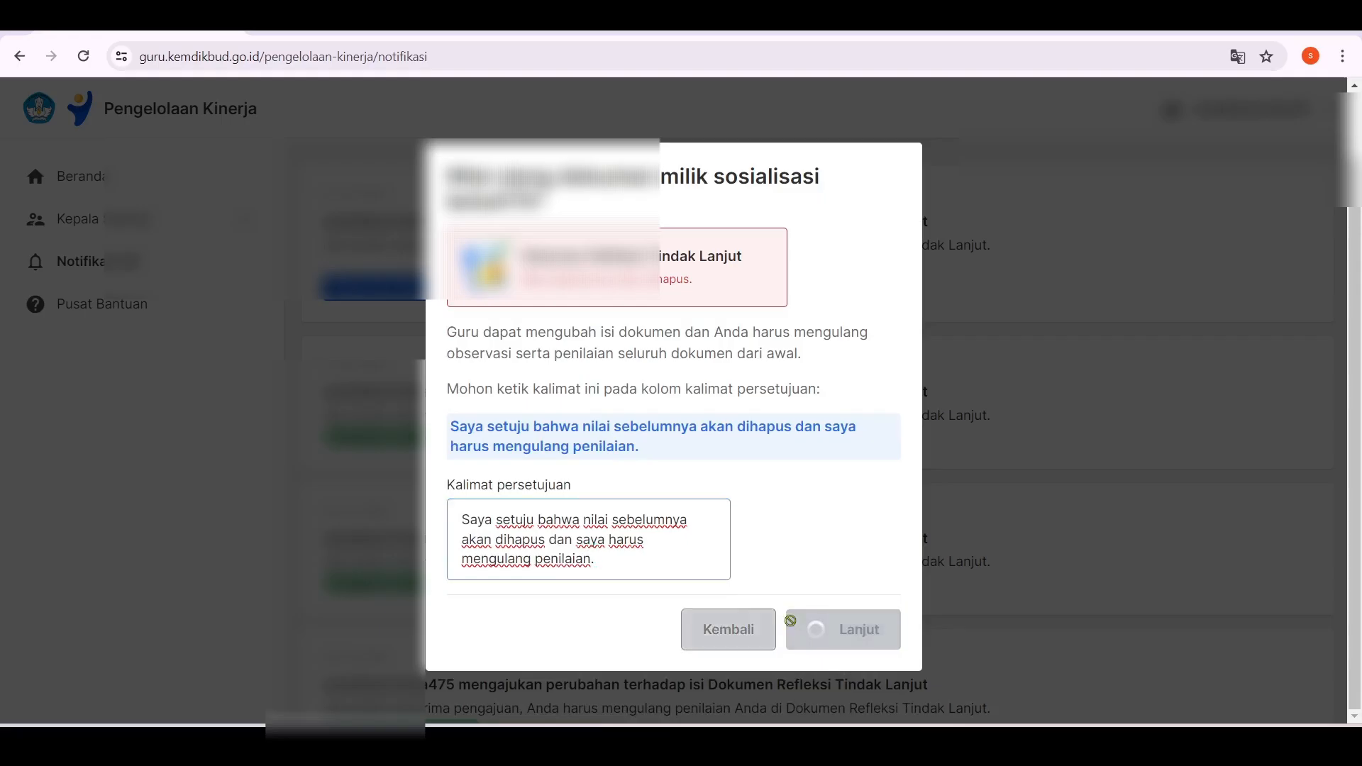
Step: Switch to the teacher's browser window, refresh the Pelaksanaan Praktik Kinerja page, and continue to the reopened Dokumen Refleksi Tindak Lanjut
click(546, 475)
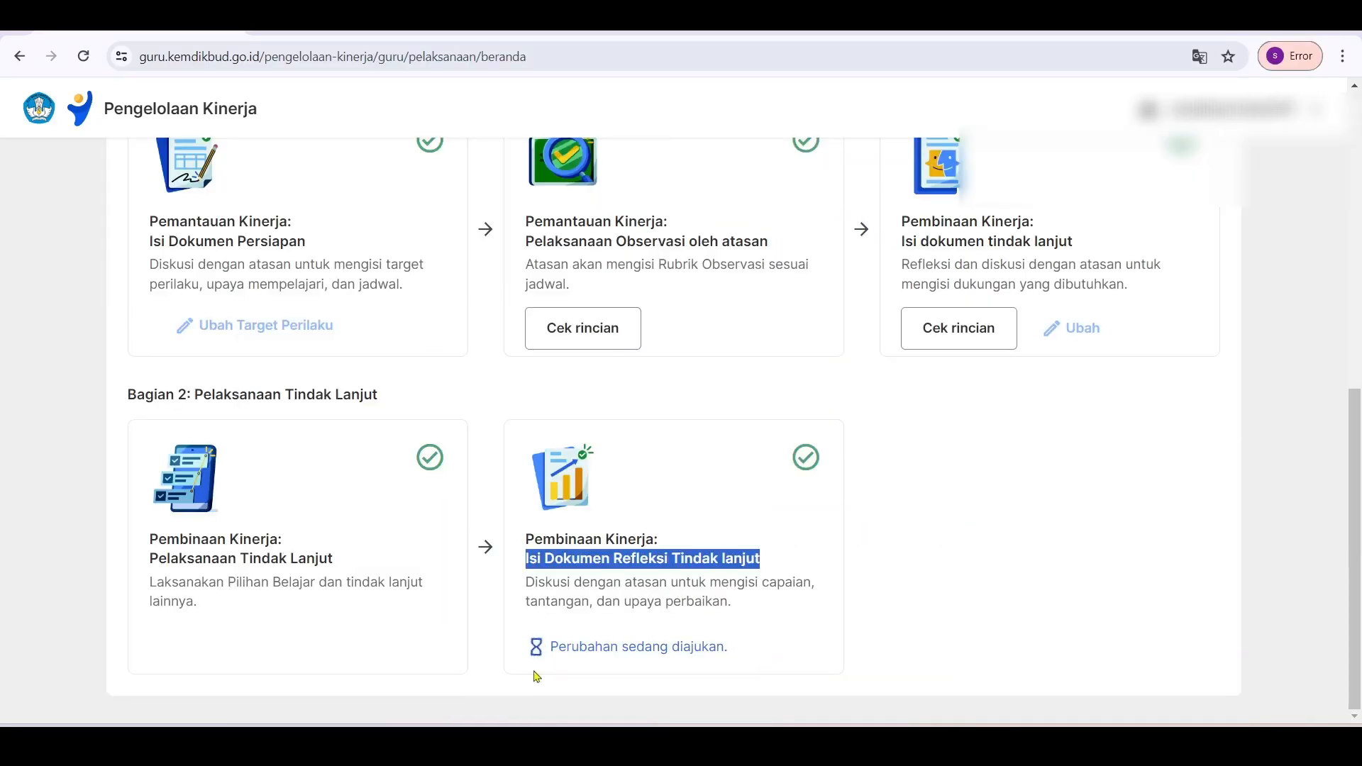
click(84, 57)
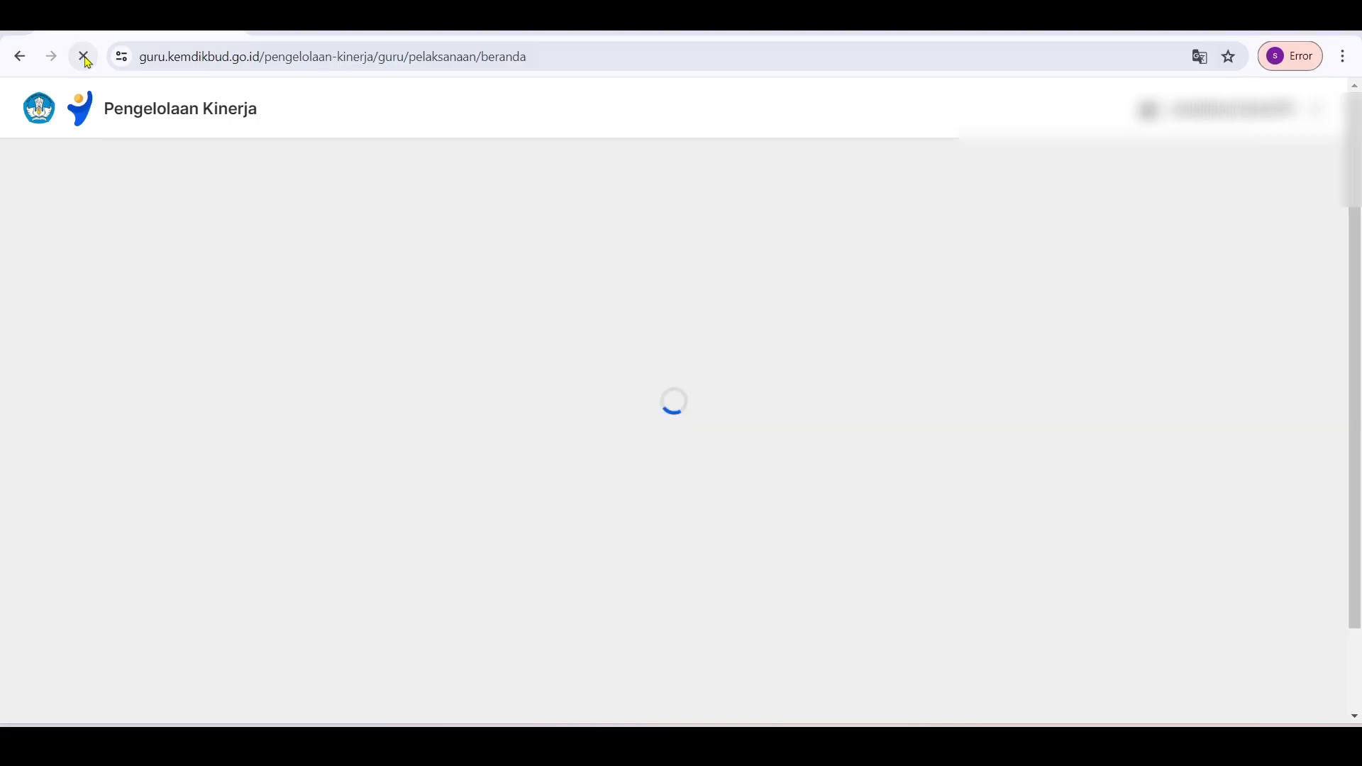
scroll(760, 449, down, 5)
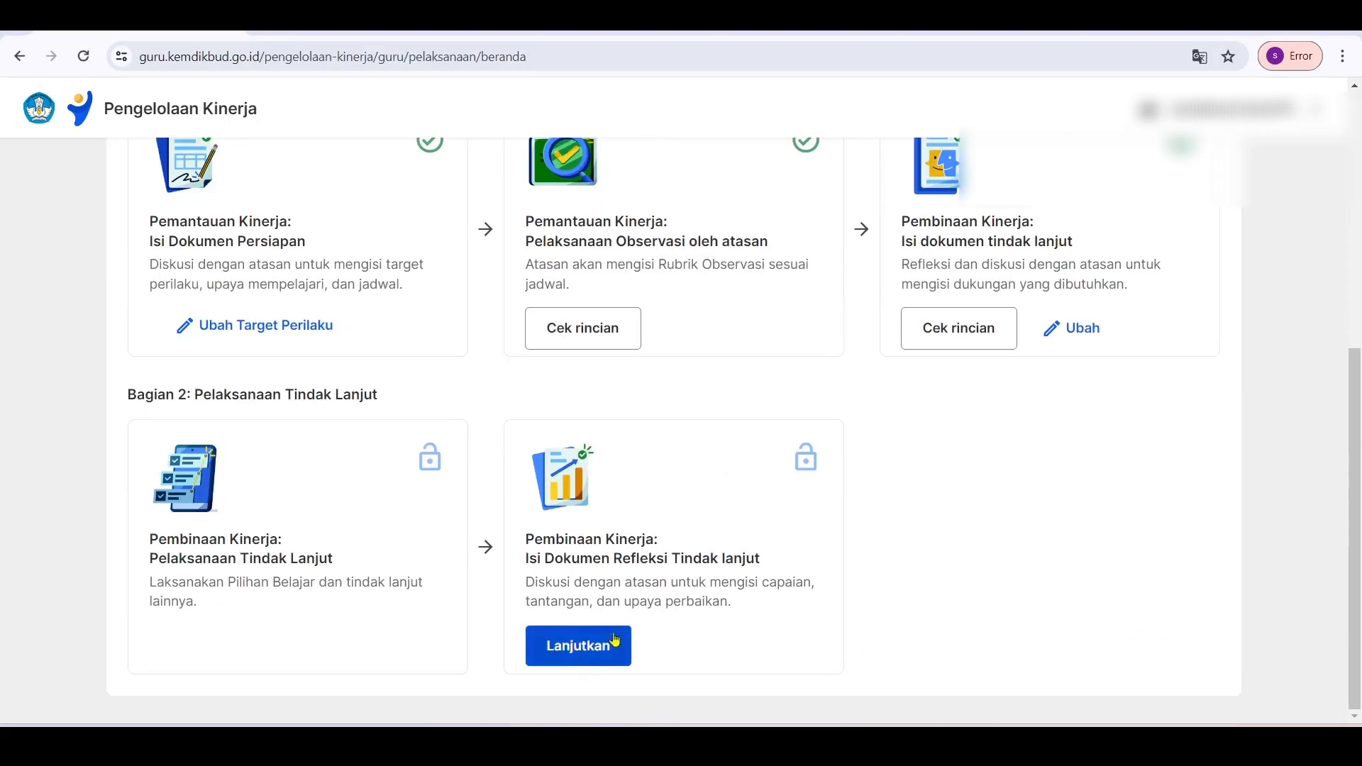
drag(526, 565, 779, 568)
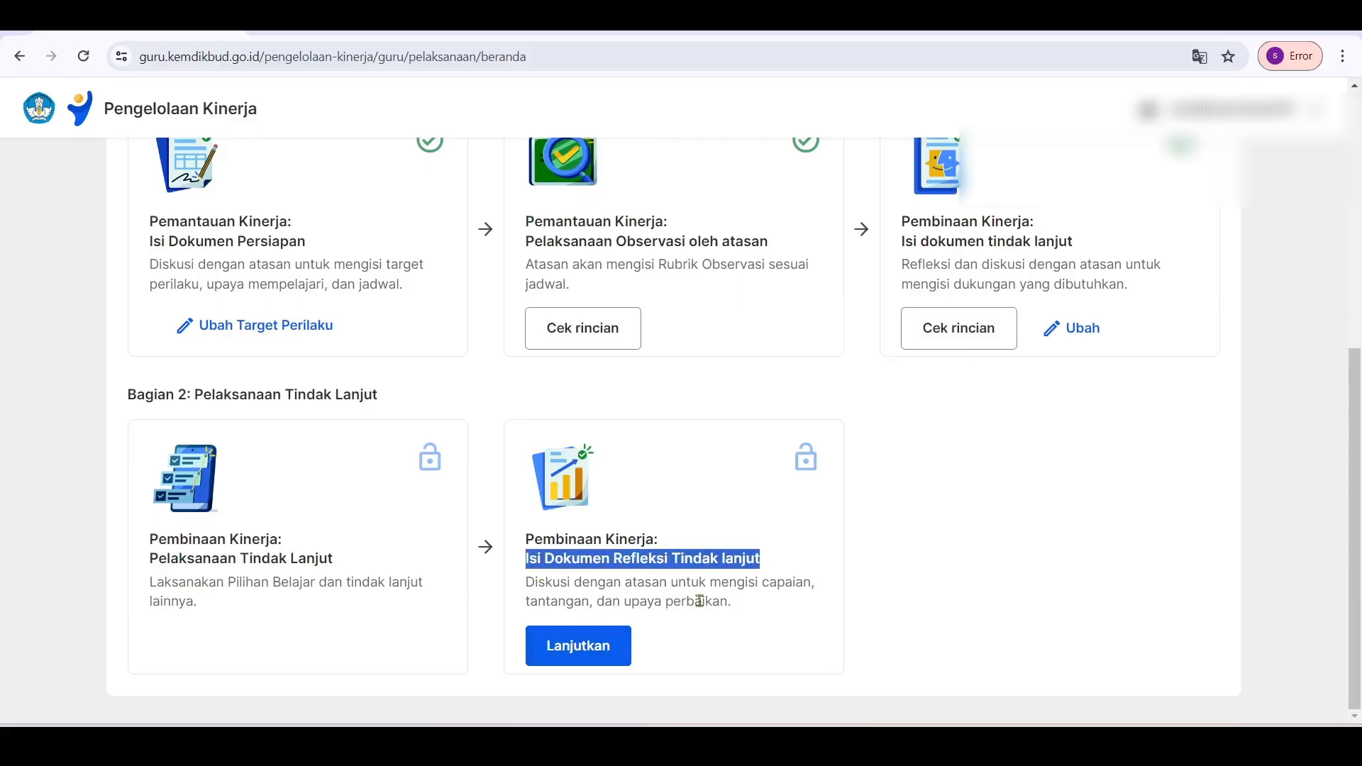
click(562, 651)
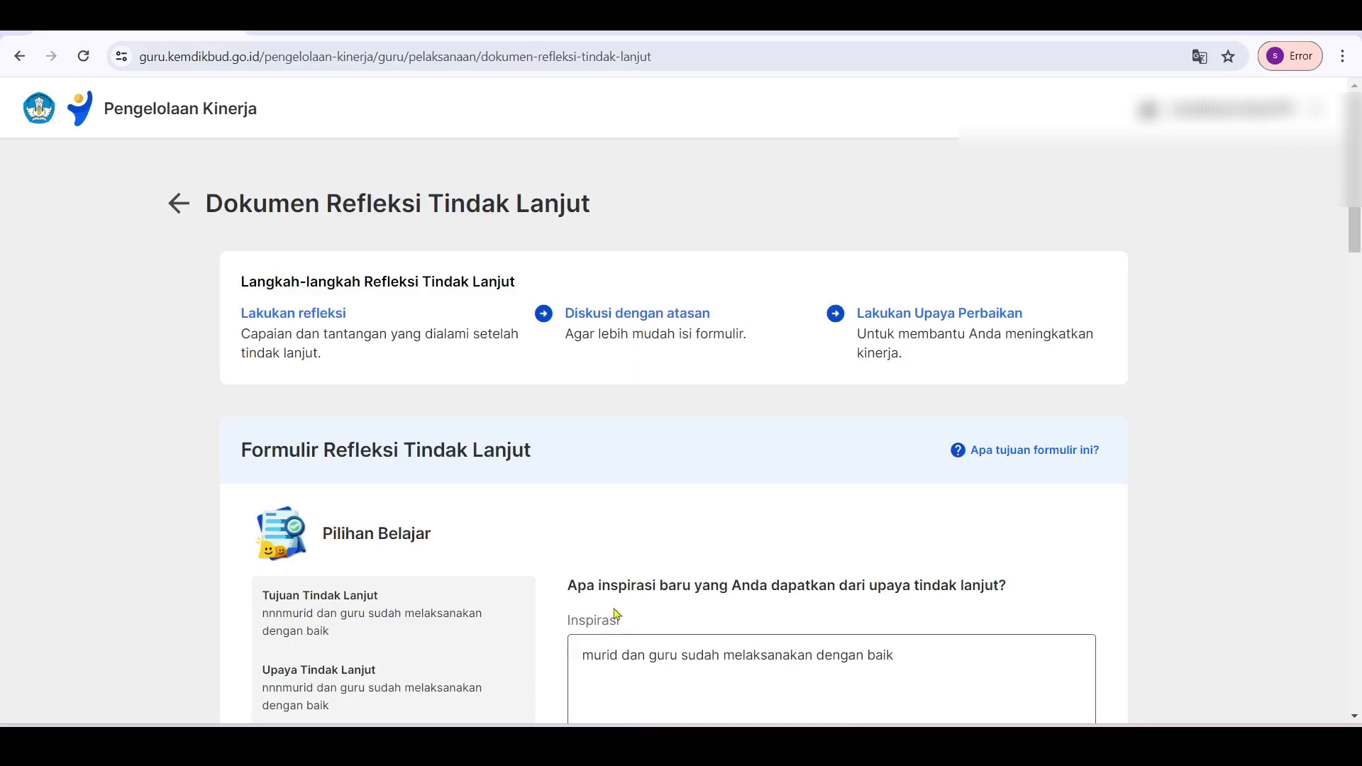
Step: Examine the Inspirasi, Capaian, Tantangan and Upaya Perbaikan questions in the form's Pilihan Belajar section
scroll(624, 589, down, 3)
scroll(653, 465, down, 5)
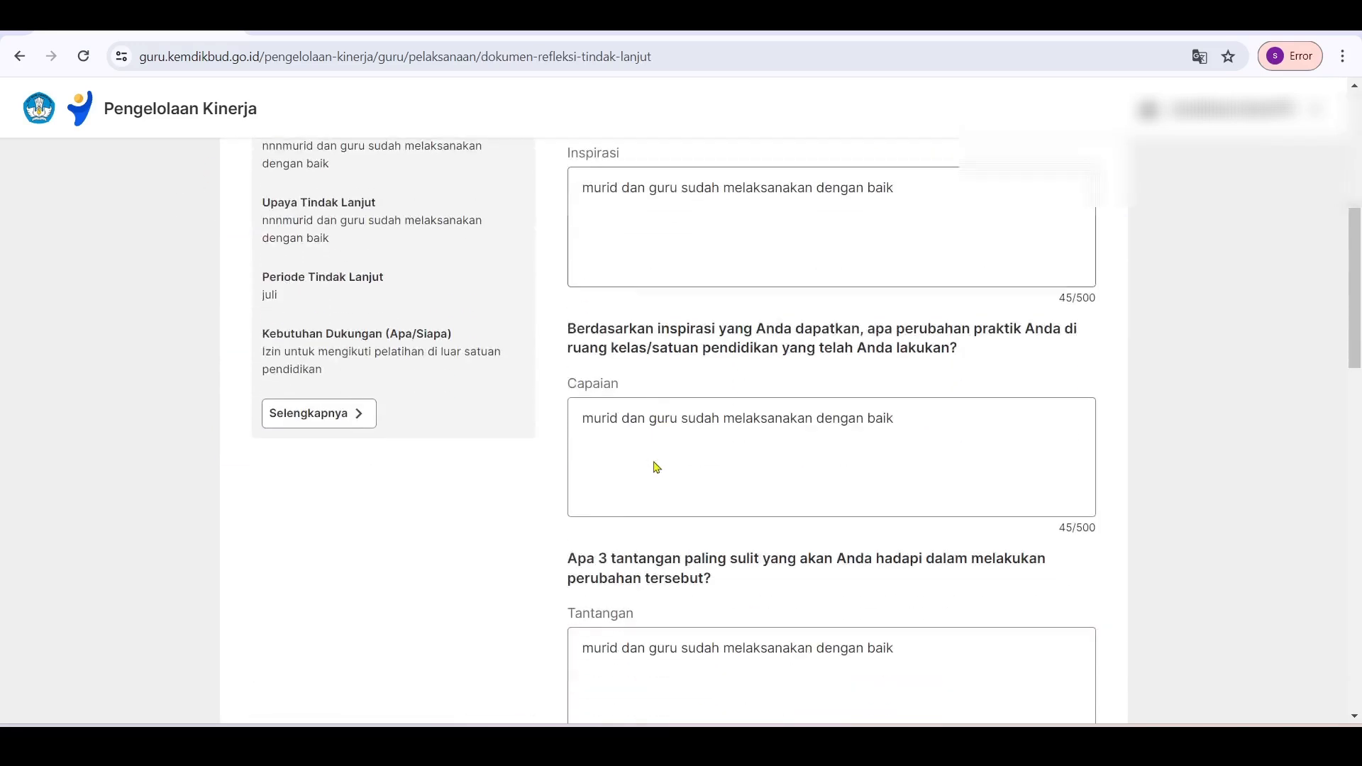
scroll(631, 440, up, 4)
drag(576, 319, 855, 304)
scroll(800, 404, down, 4)
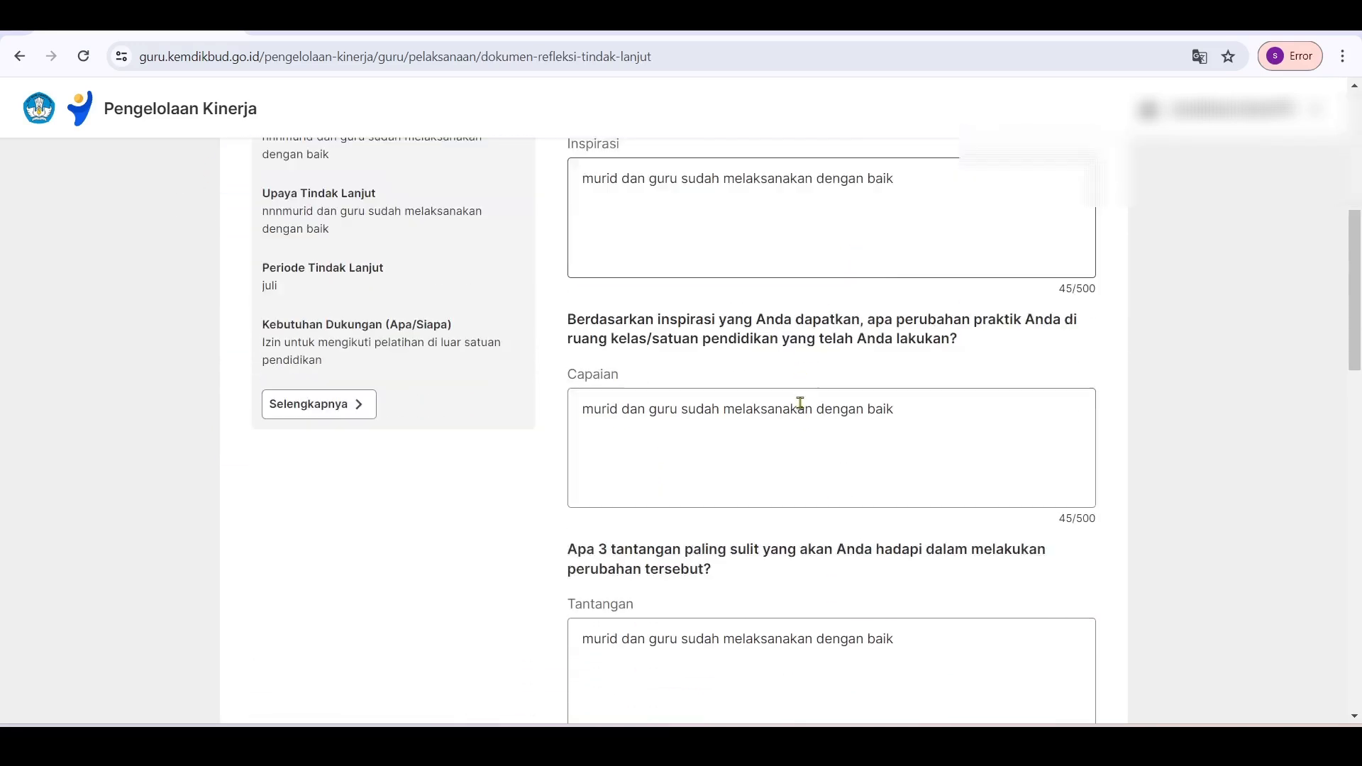
drag(1079, 264, 823, 263)
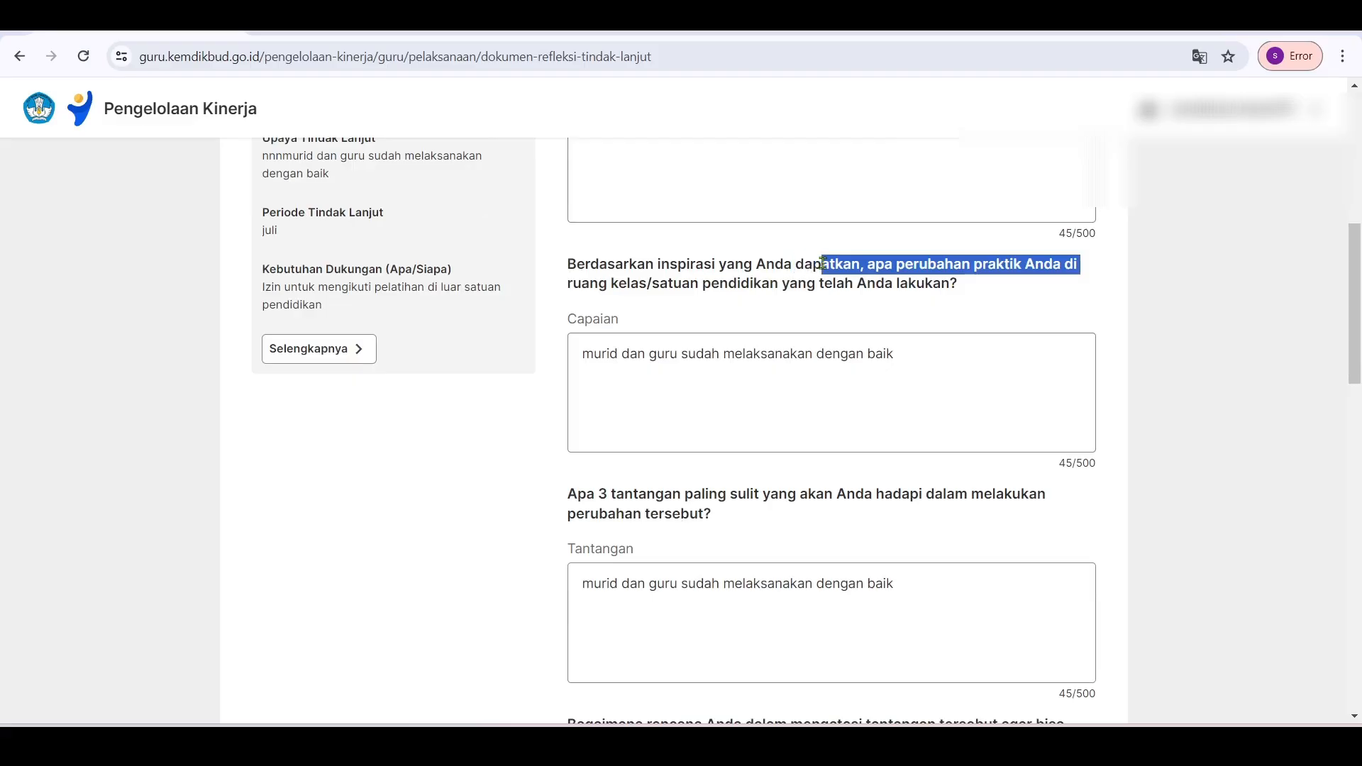
scroll(745, 313, down, 3)
drag(608, 317, 723, 318)
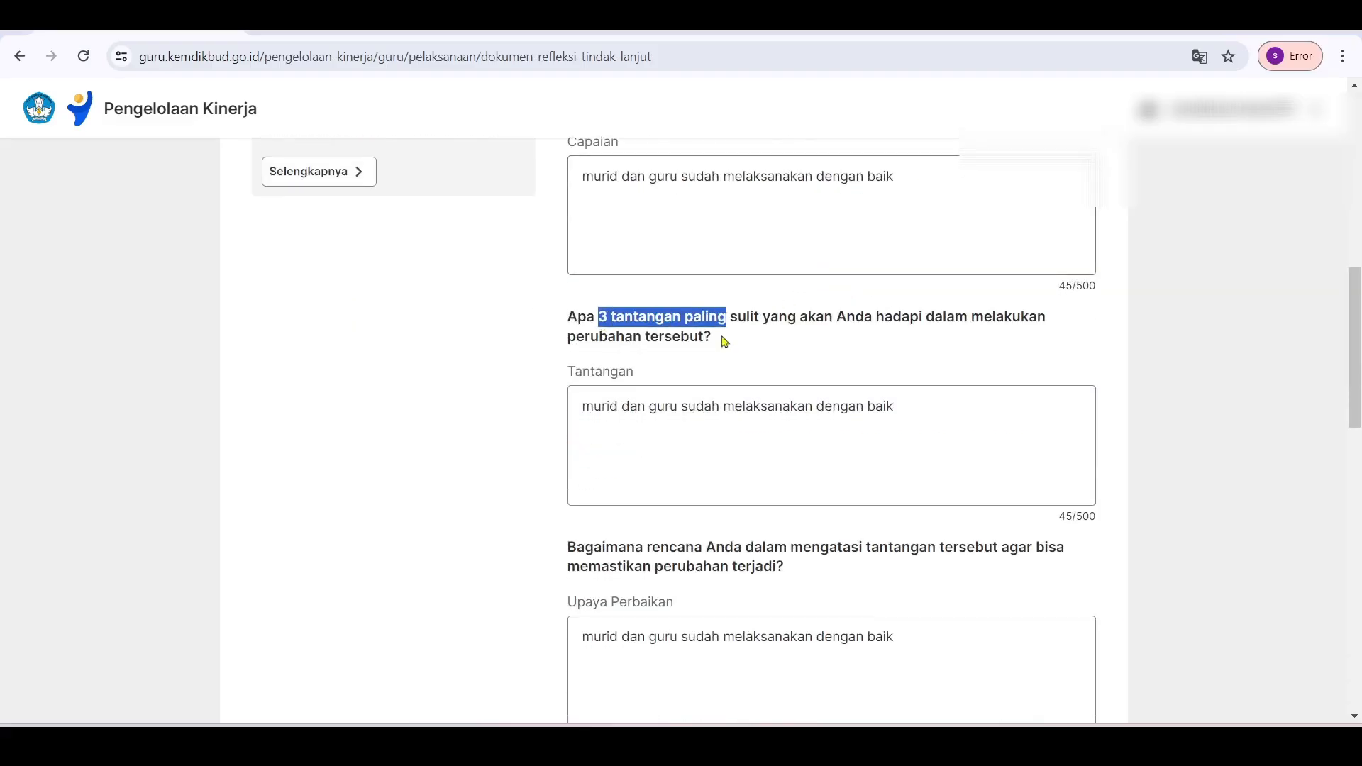
scroll(638, 339, down, 4)
drag(568, 281, 742, 283)
Step: Read through the questions and answers in the form's Pilihan Belajar dari Platform Merdeka Mengajar (PMM) section
scroll(748, 353, down, 3)
drag(599, 315, 761, 323)
click(761, 323)
scroll(738, 392, down, 7)
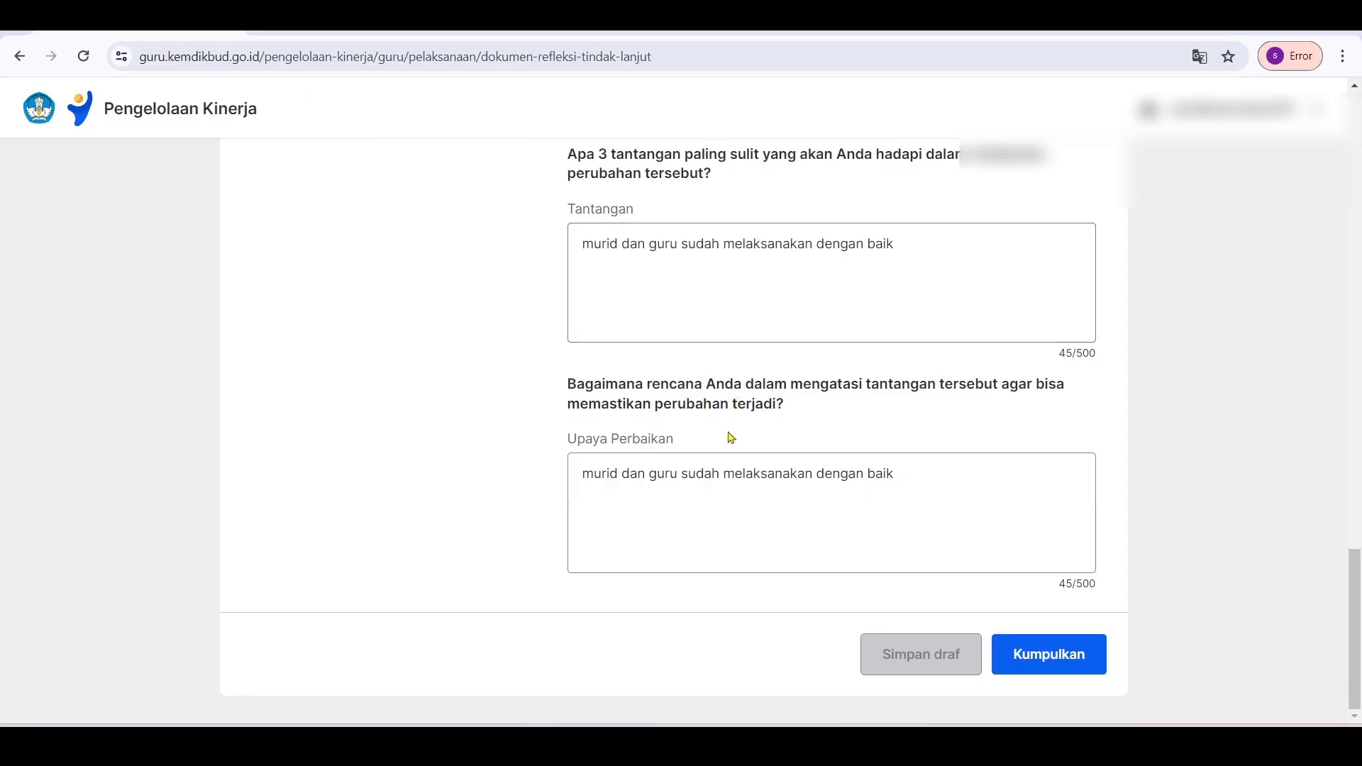
scroll(751, 459, up, 3)
scroll(823, 513, down, 3)
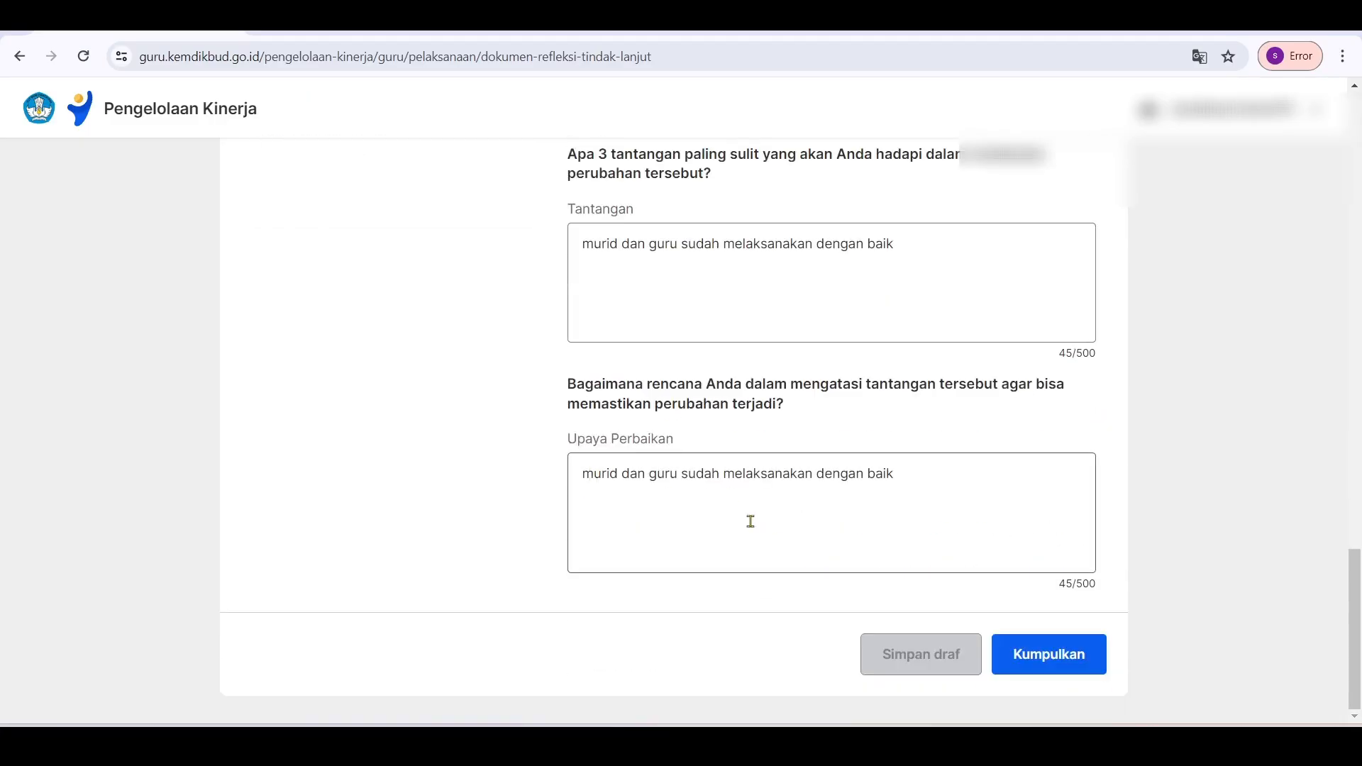
scroll(751, 522, up, 5)
scroll(730, 541, down, 2)
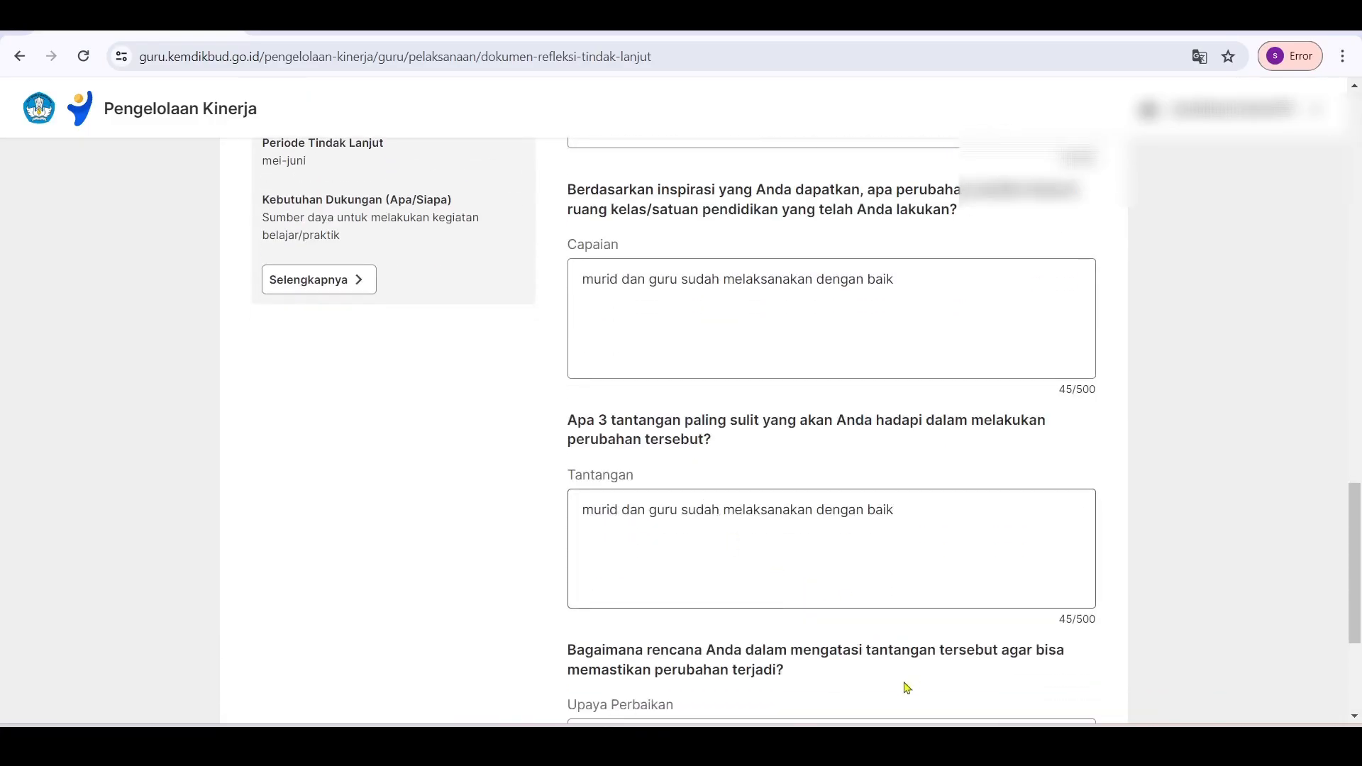
scroll(739, 615, down, 2)
scroll(748, 487, up, 2)
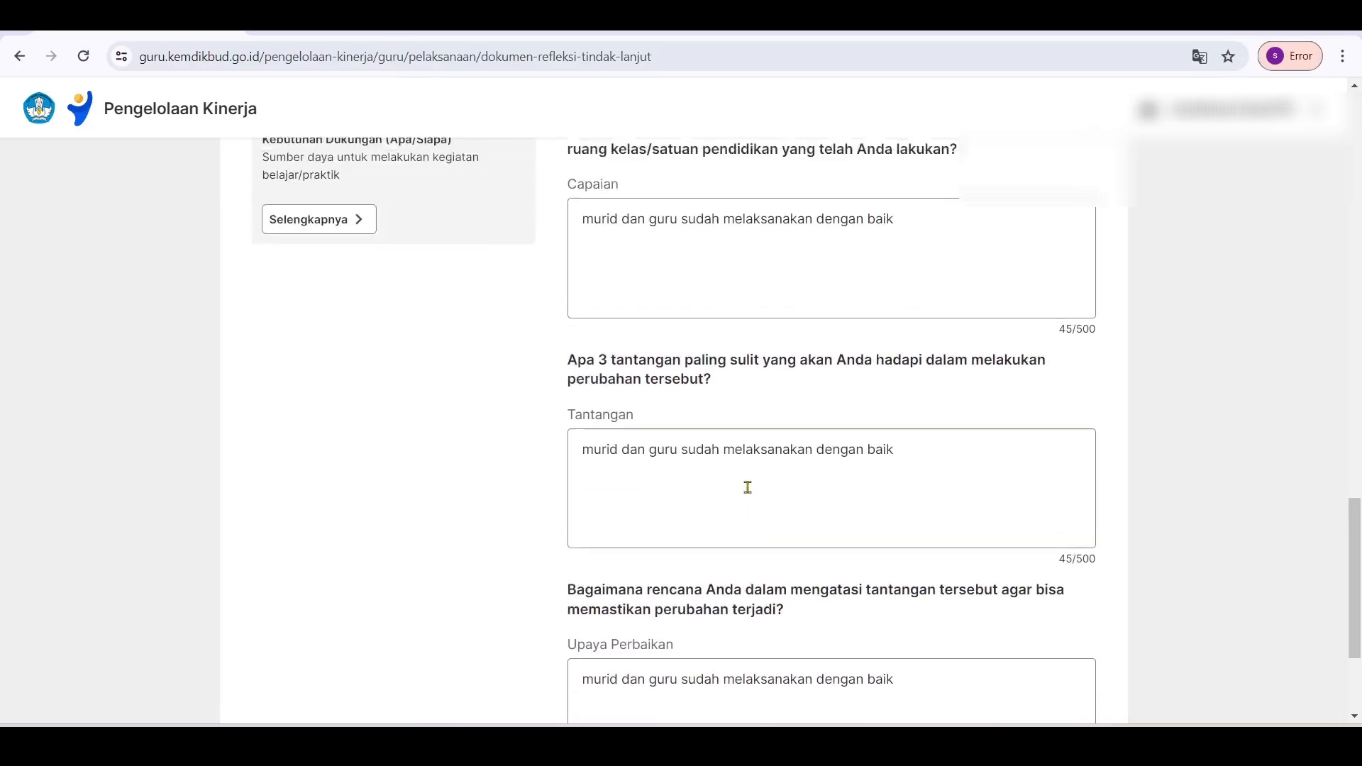
scroll(731, 461, down, 5)
scroll(718, 395, up, 15)
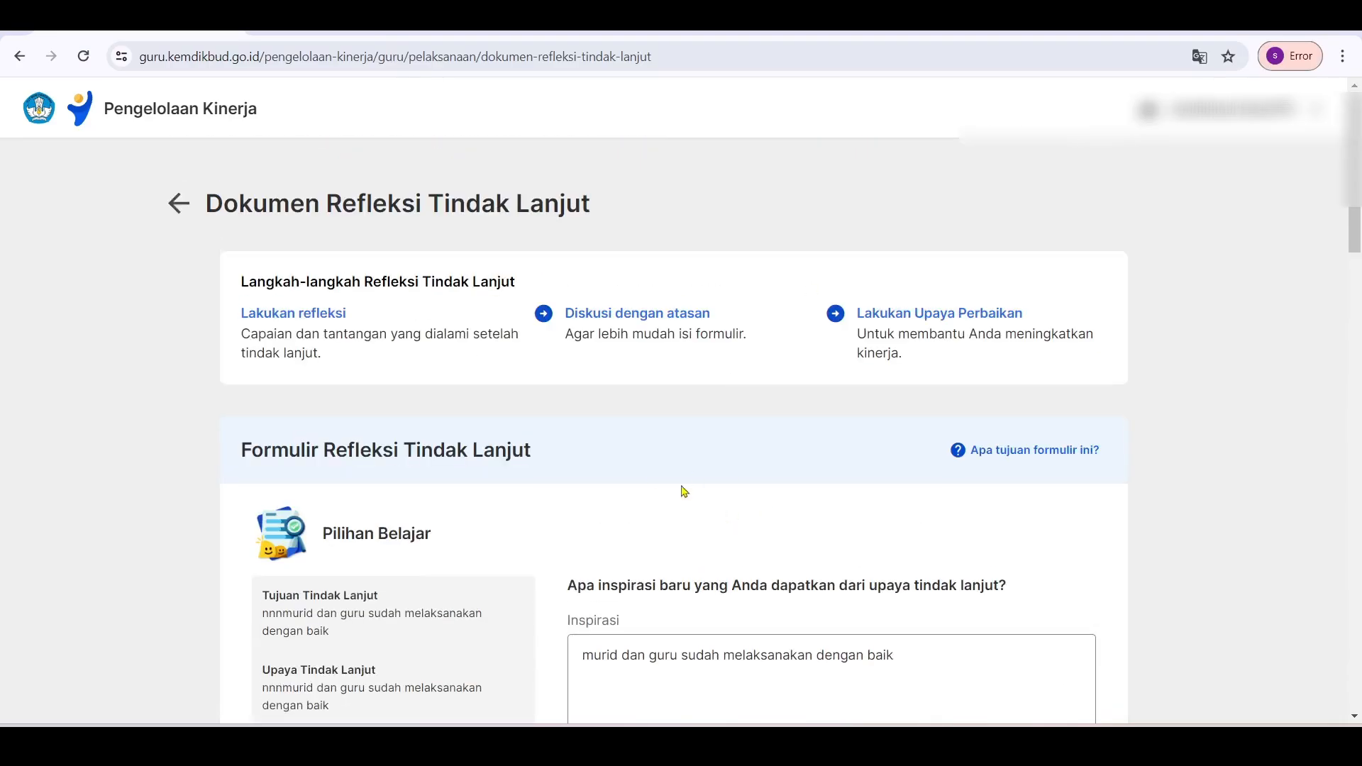
scroll(685, 491, down, 6)
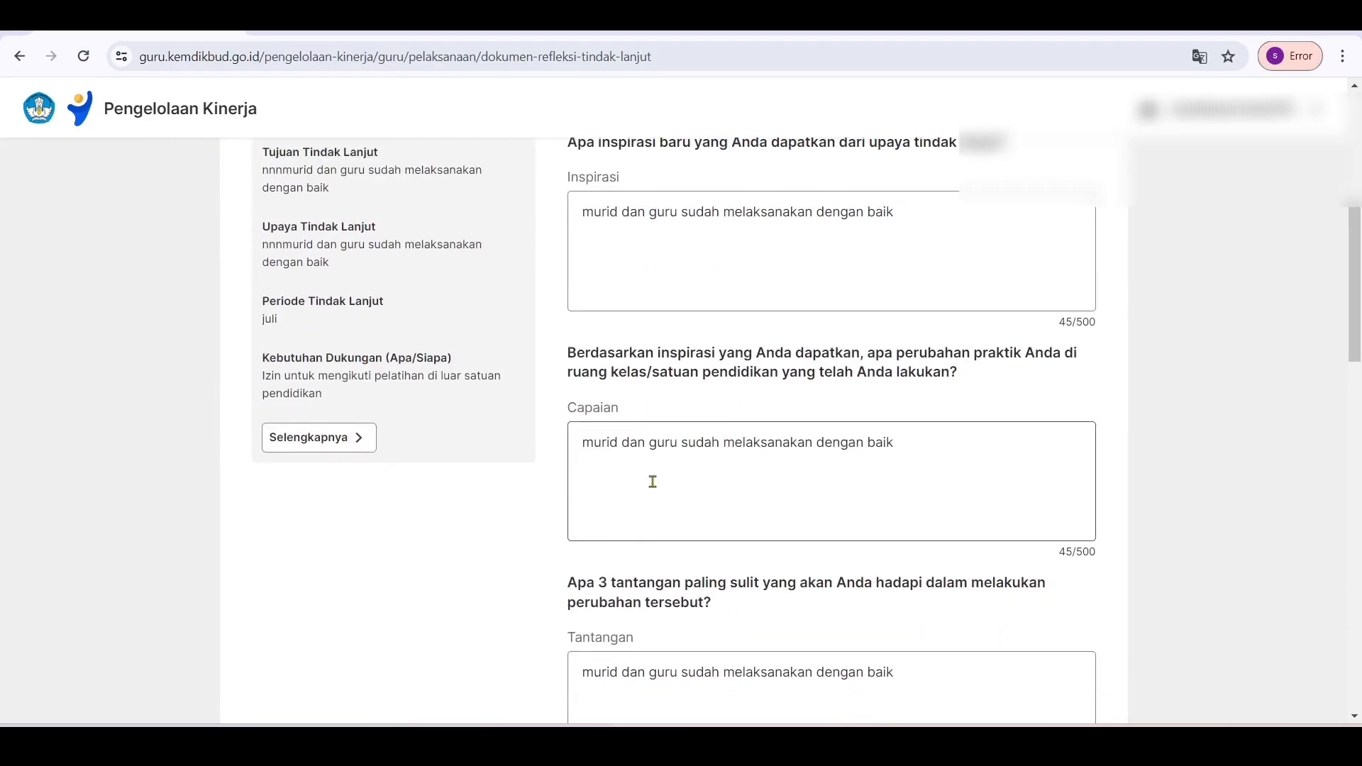
Step: Switch to the Formulir Refleksi Tindak Lanjut document in Google Docs and read its example answers
click(567, 744)
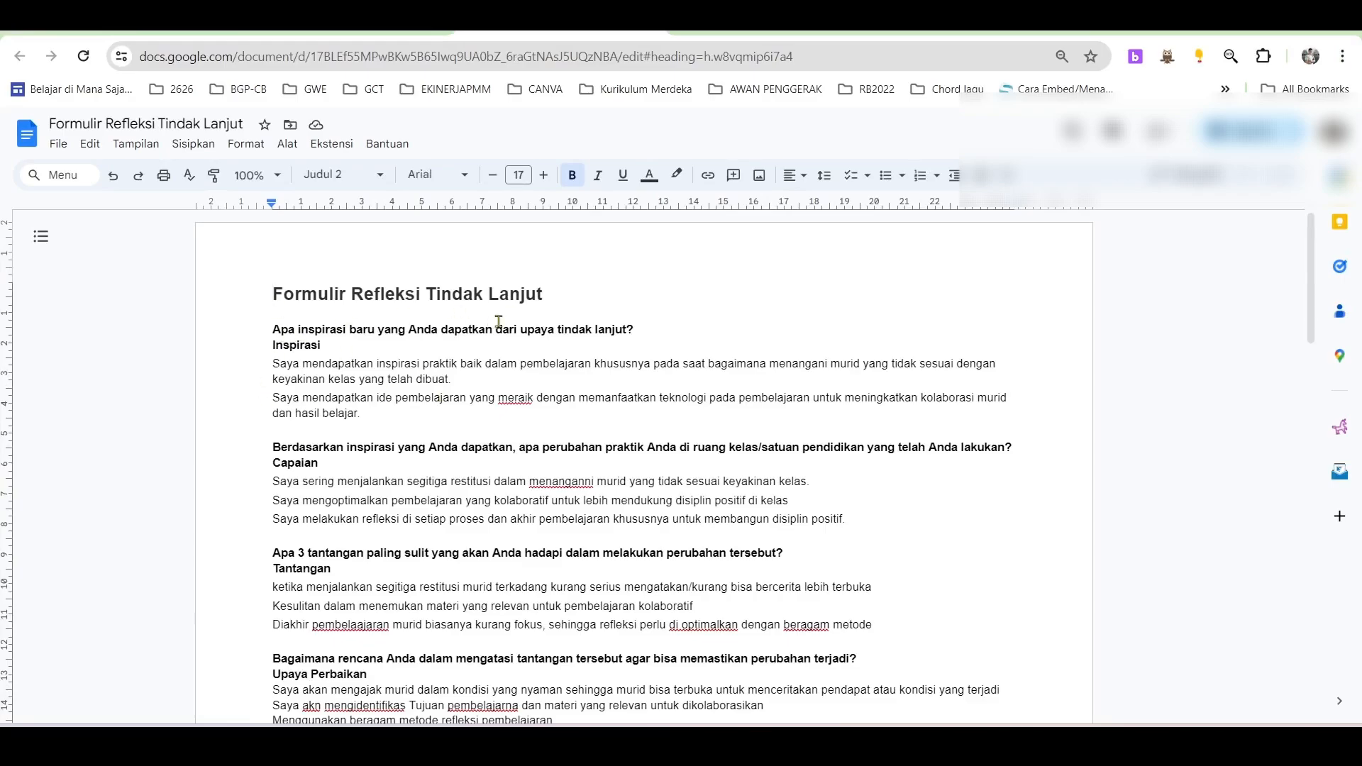
scroll(499, 425, down, 2)
scroll(499, 484, up, 2)
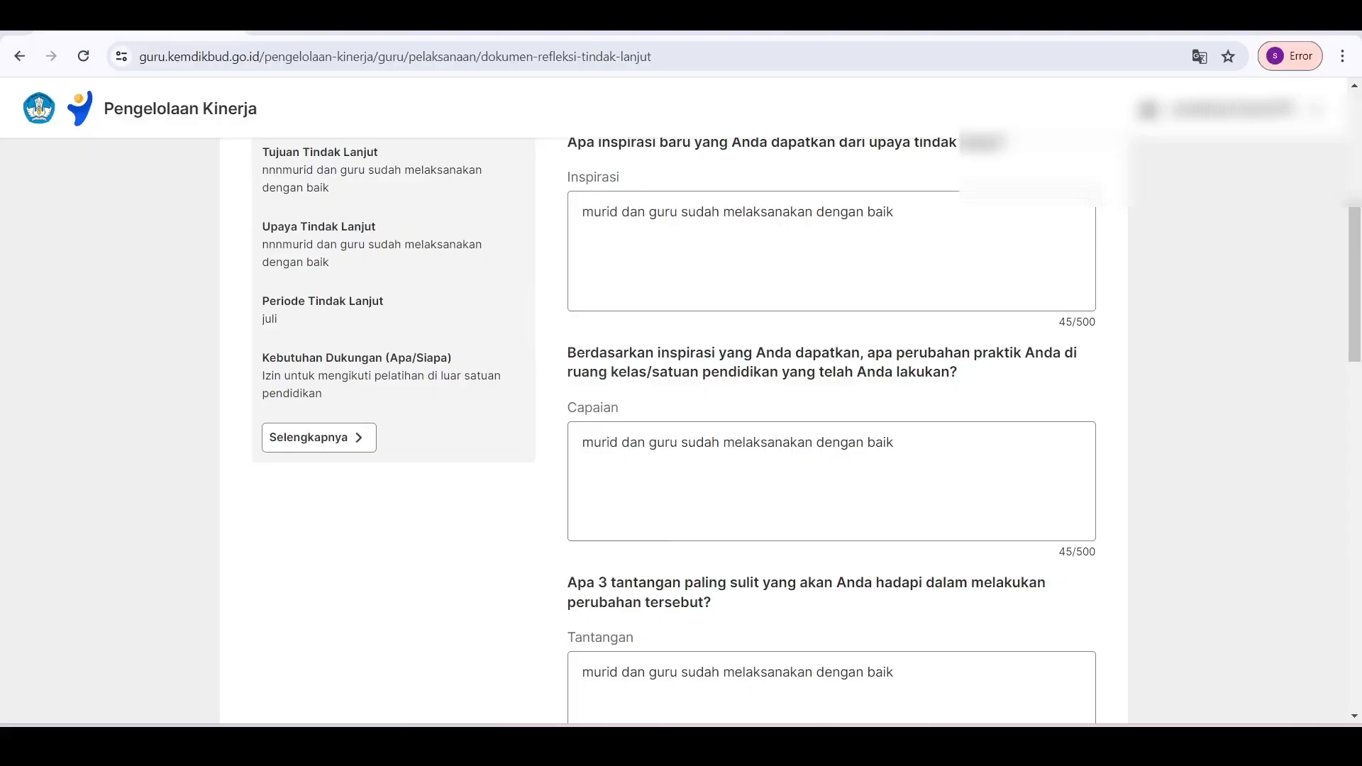
Step: Return to the teacher's browser window and submit the Dokumen Refleksi Tindak Lanjut with its existing answers
scroll(622, 416, down, 8)
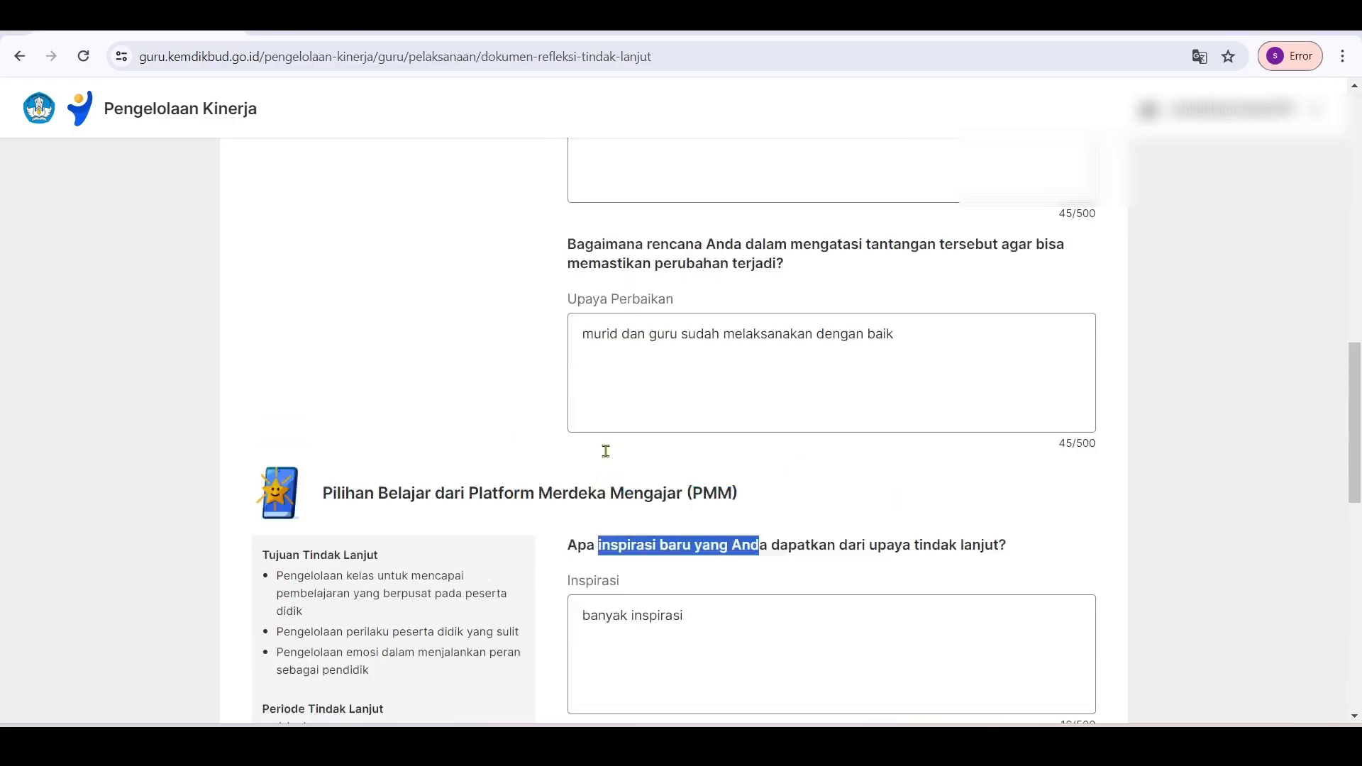
scroll(608, 450, up, 13)
scroll(731, 452, up, 1)
drag(619, 219, 168, 205)
scroll(873, 450, down, 10)
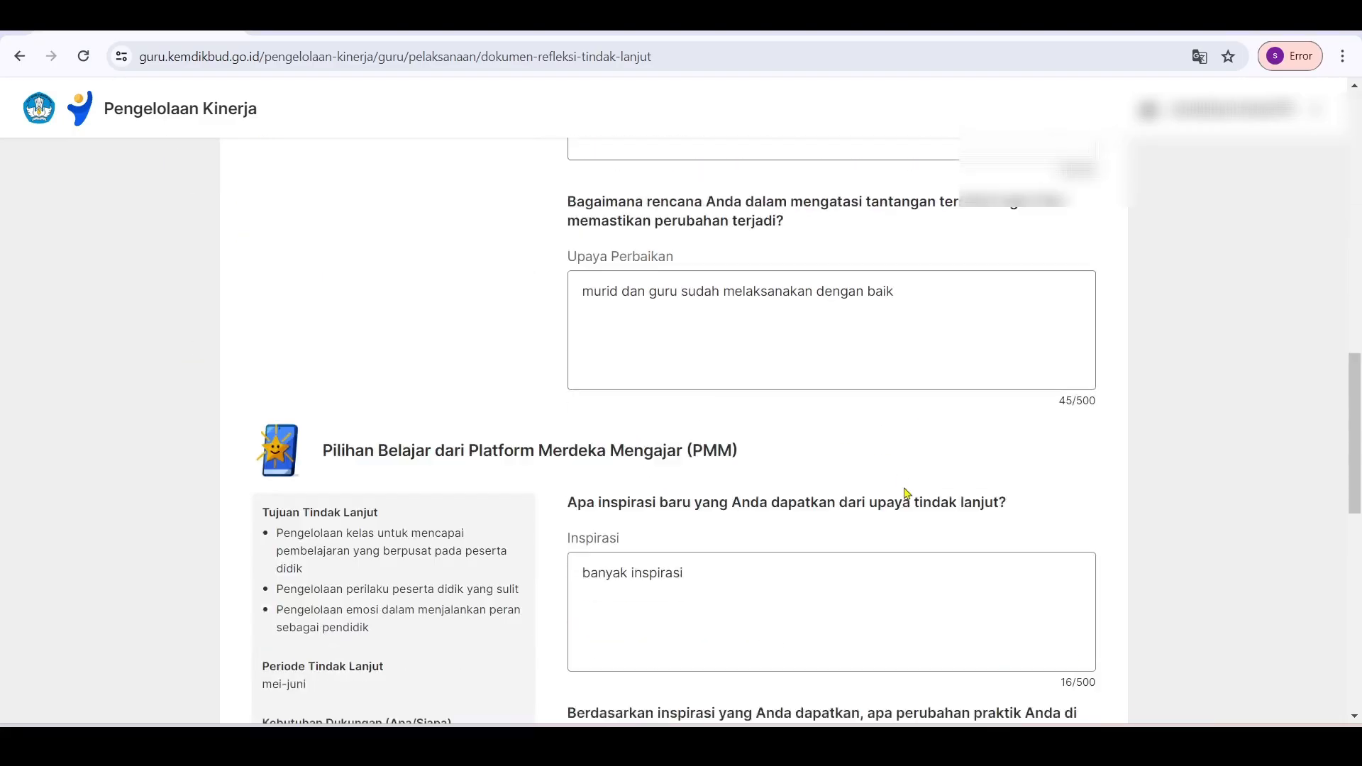
scroll(908, 496, down, 9)
click(1057, 665)
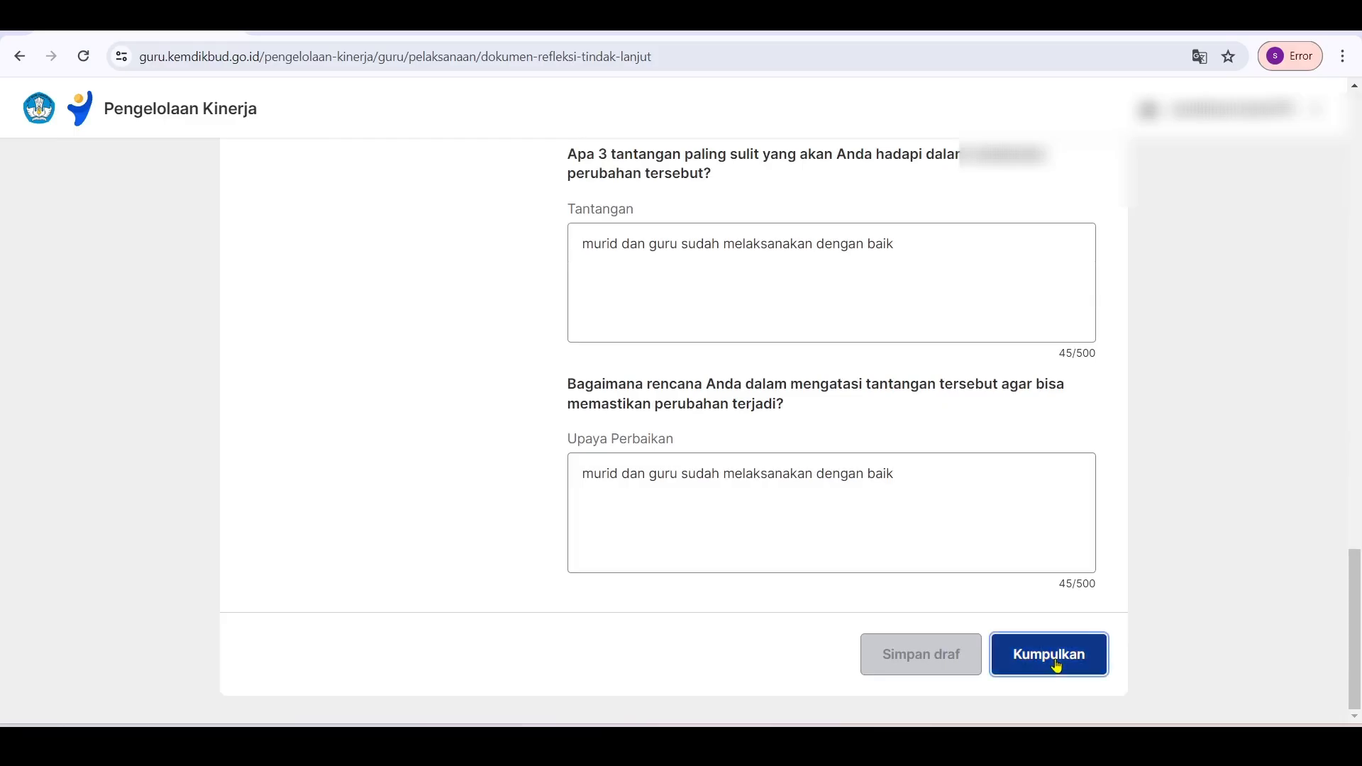
click(461, 442)
Step: Switch to the principal's browser window and open the Penilaian Kinerja teacher list in the Pejabat Penilai Kinerja area
click(624, 500)
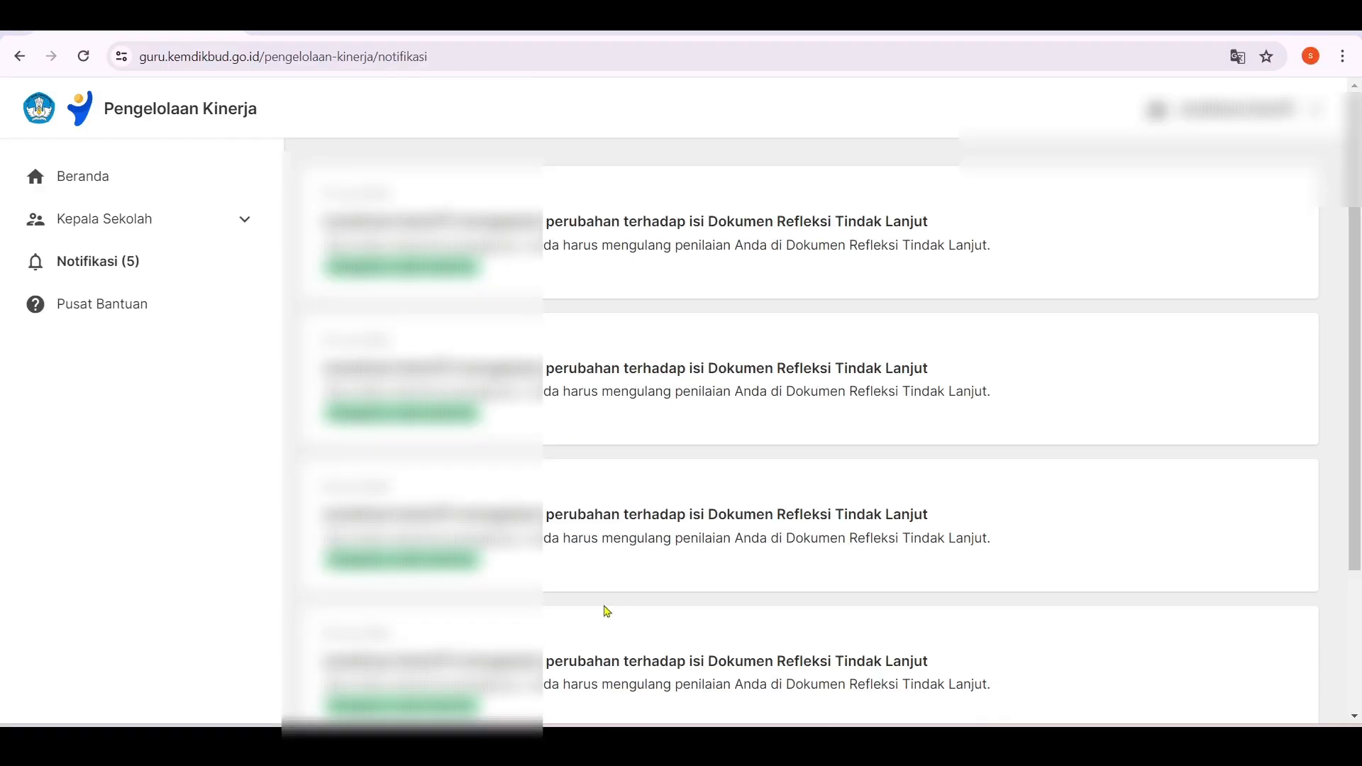
click(96, 183)
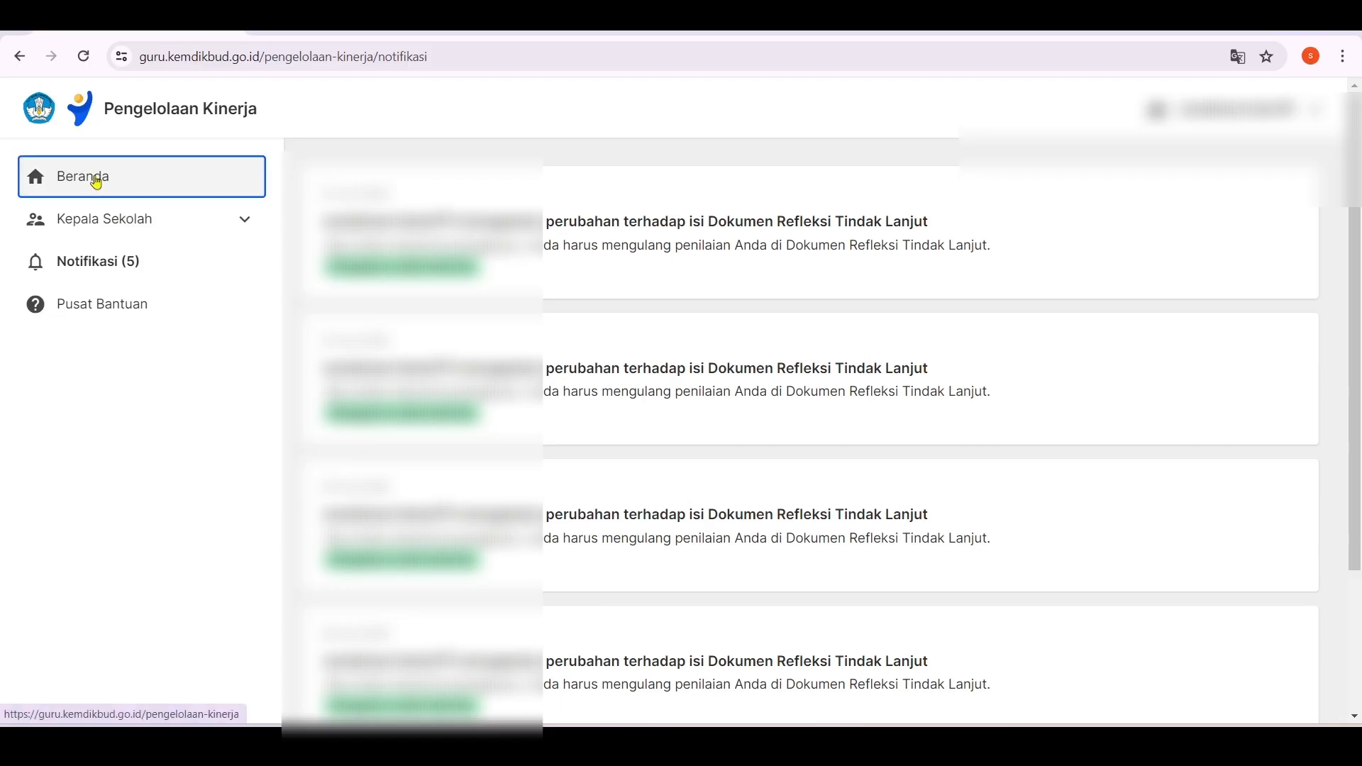
click(100, 189)
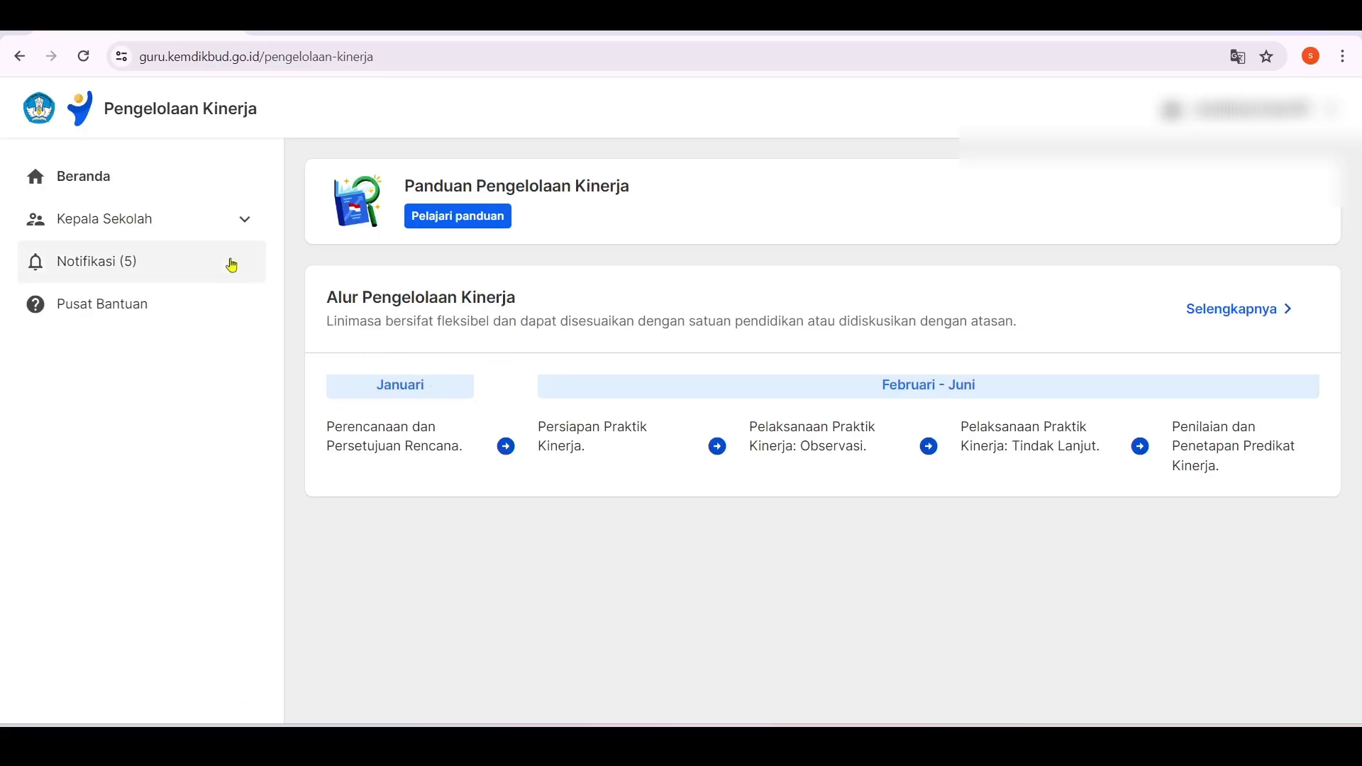
click(210, 225)
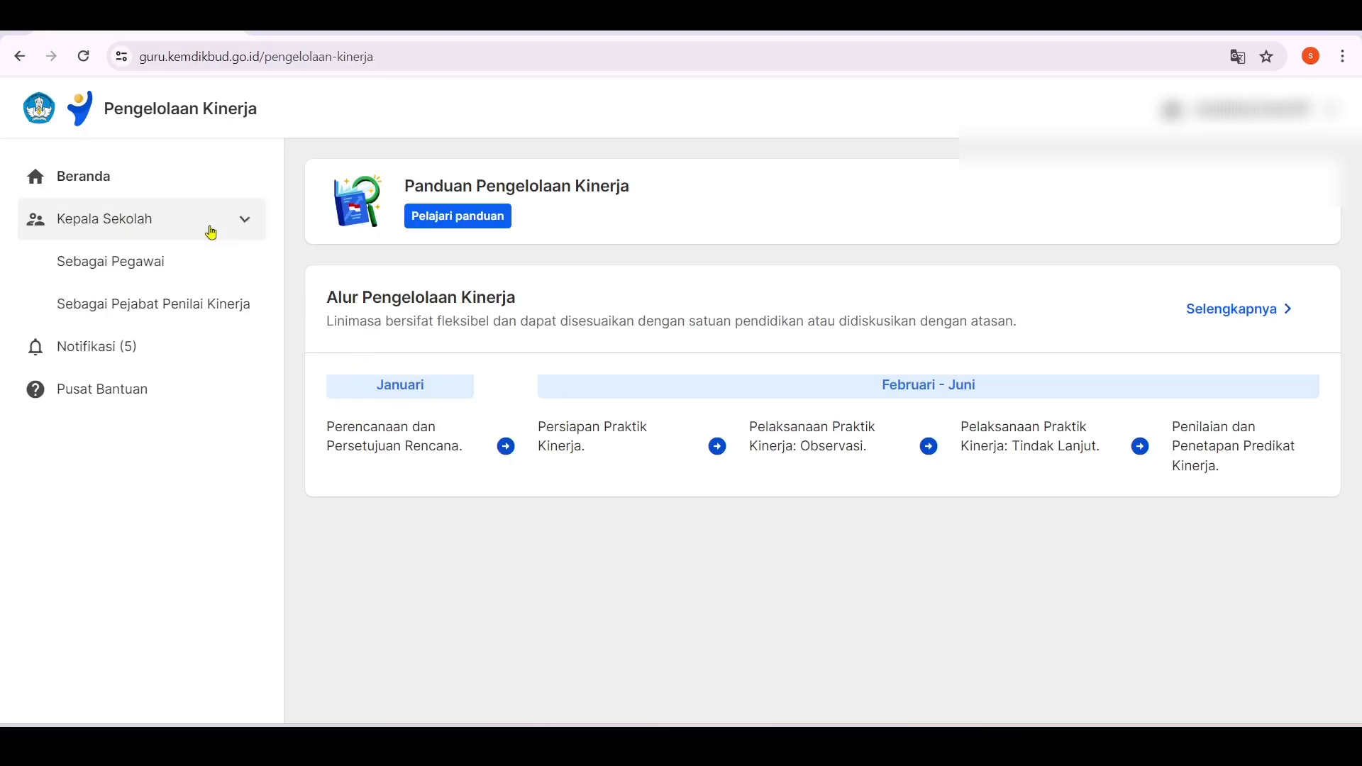
click(168, 320)
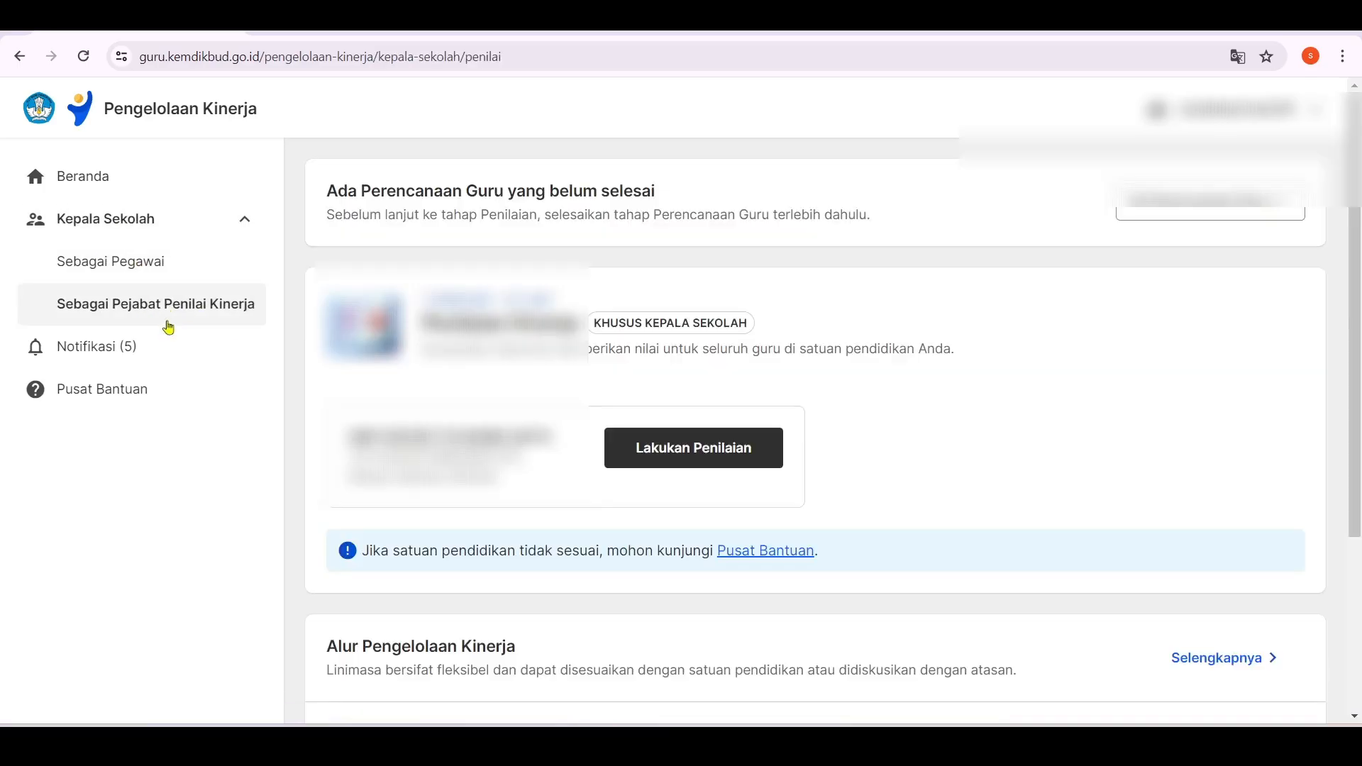
click(690, 459)
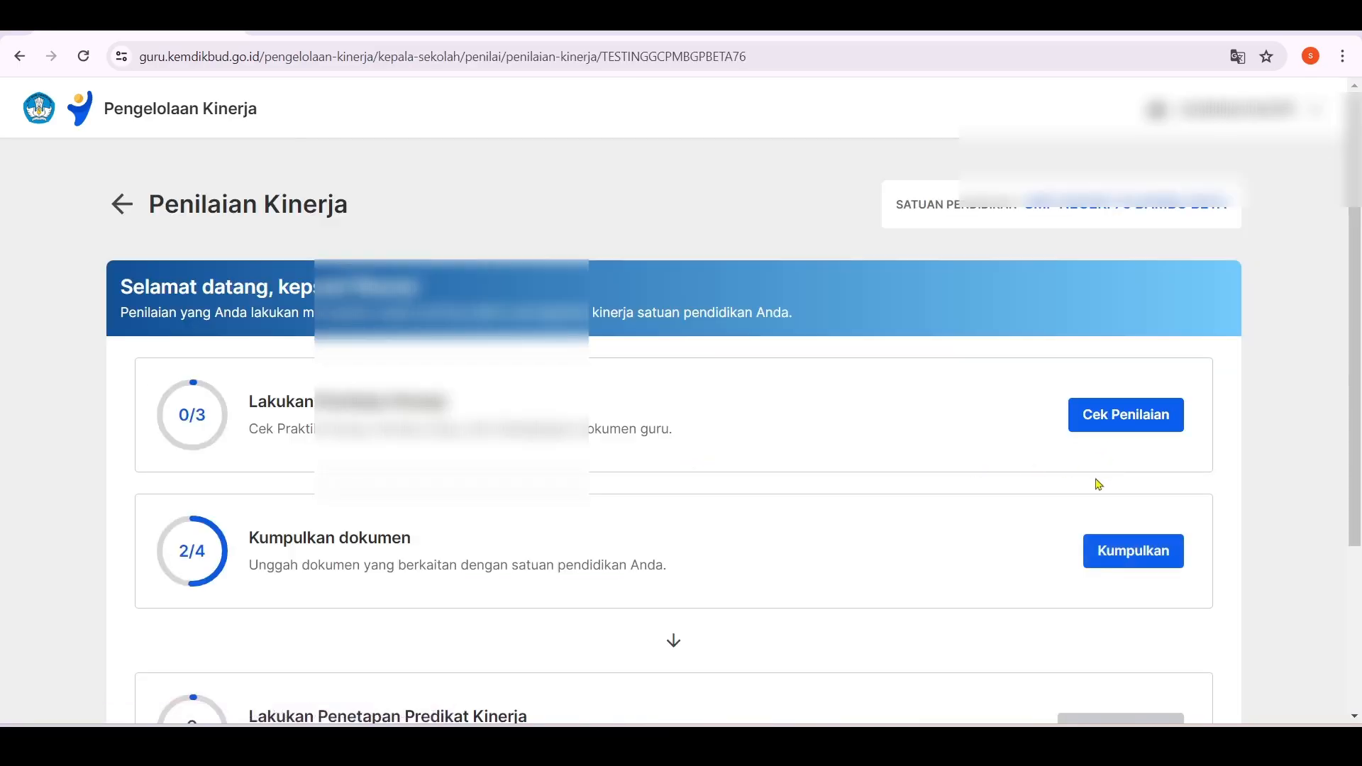
click(1112, 422)
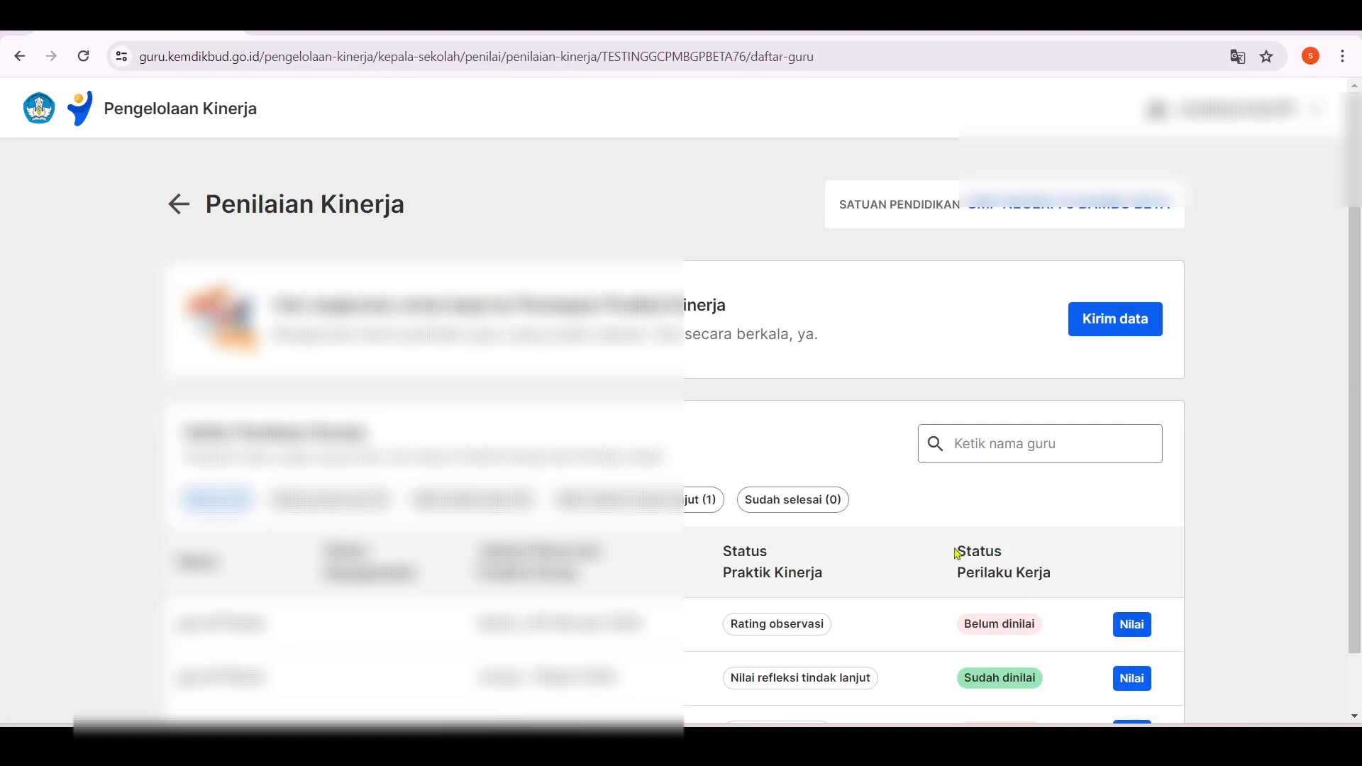
Step: Open the assessment of the teacher with status Nilai refleksi tindak lanjut and start grading the Dokumen Refleksi Tindak Lanjut under Praktik Kinerja
scroll(994, 549, down, 1)
click(1130, 614)
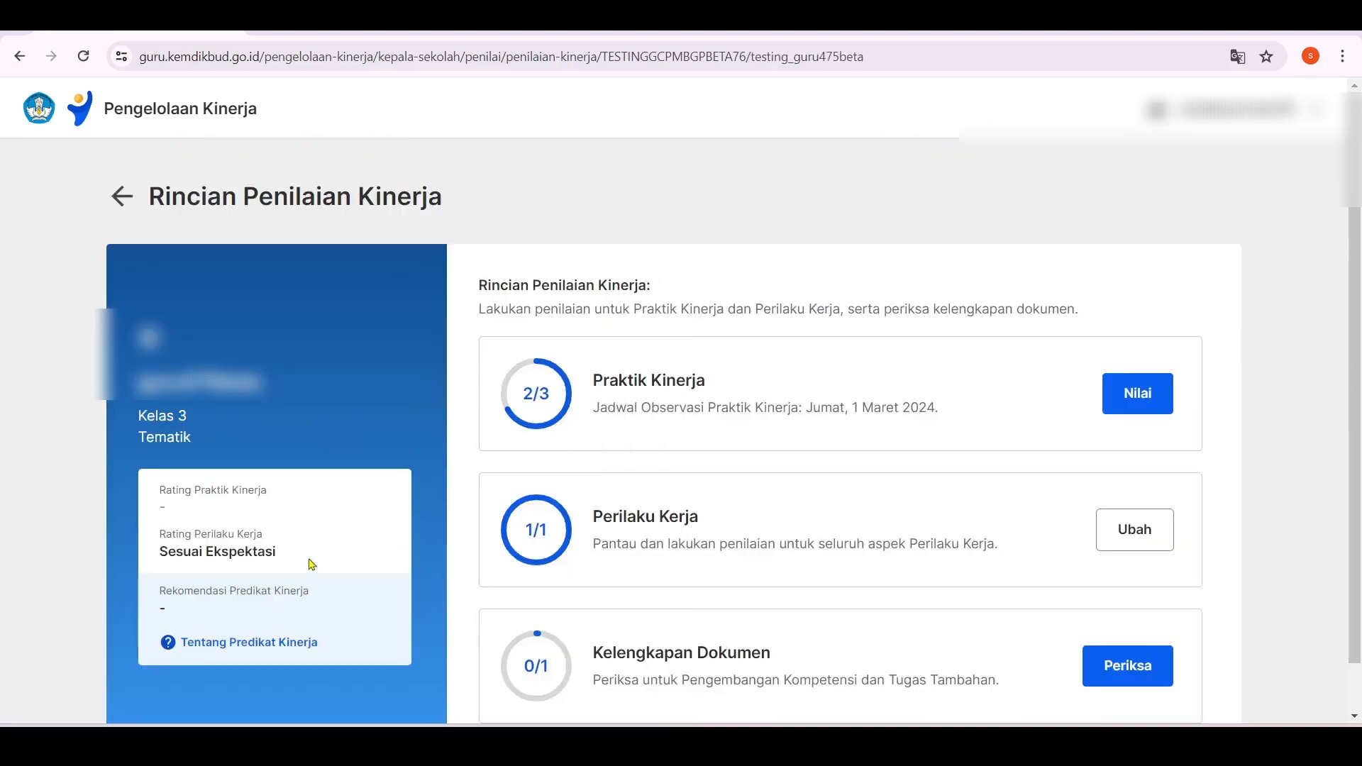
drag(158, 488, 268, 494)
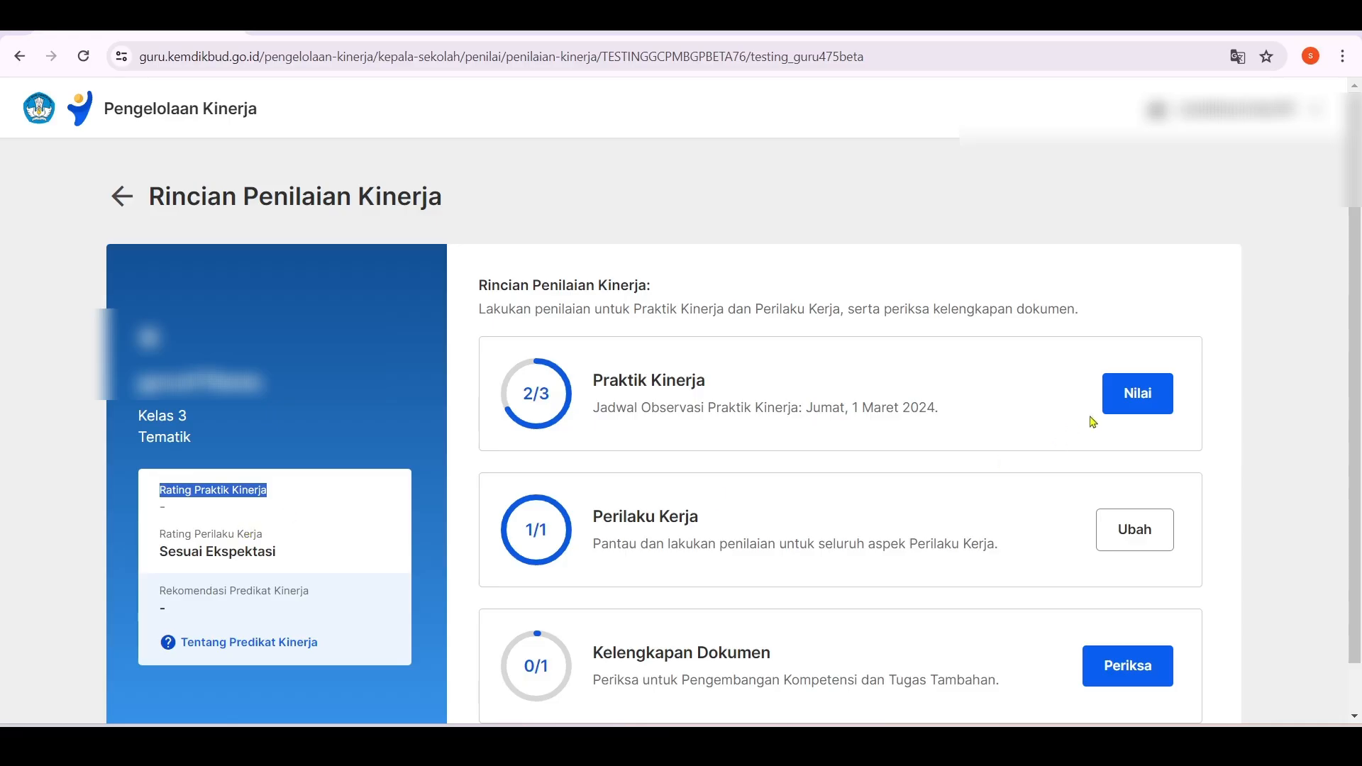
click(1149, 398)
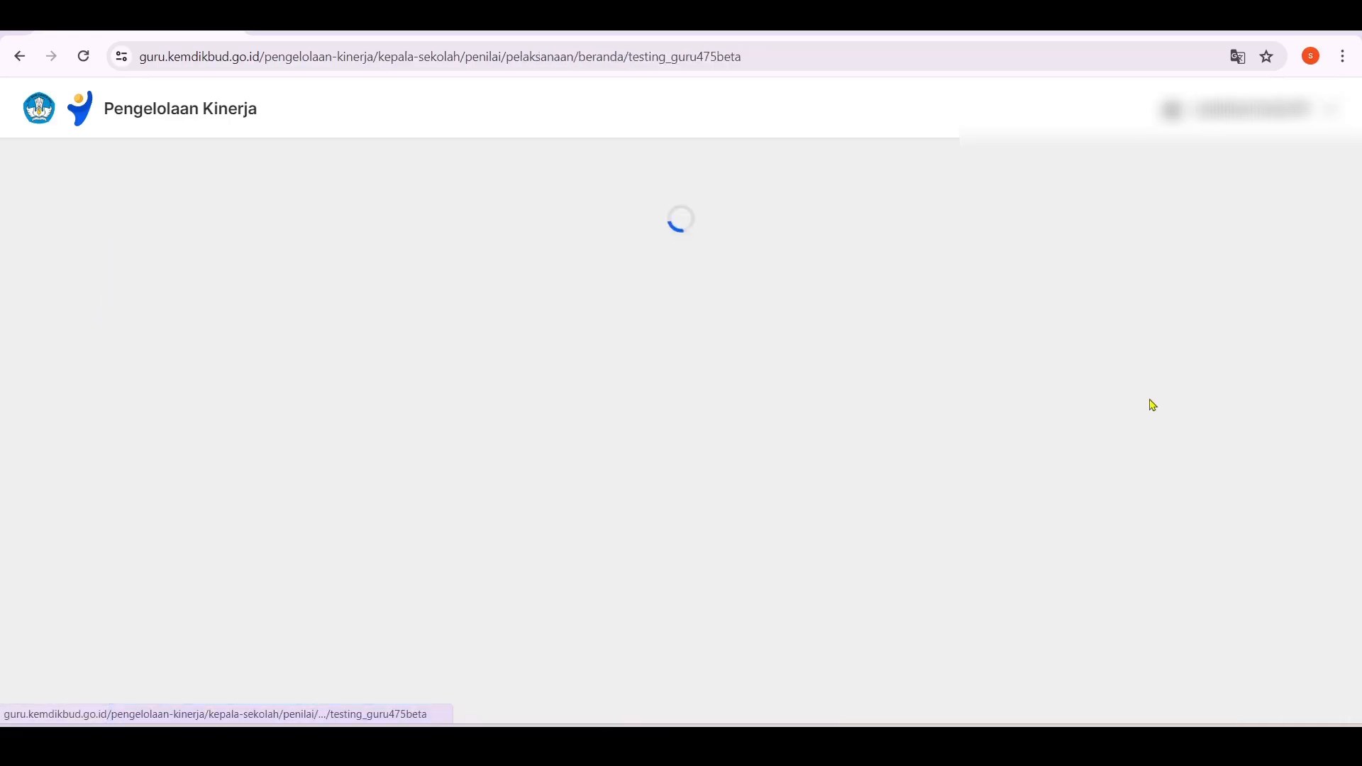
scroll(720, 496, down, 6)
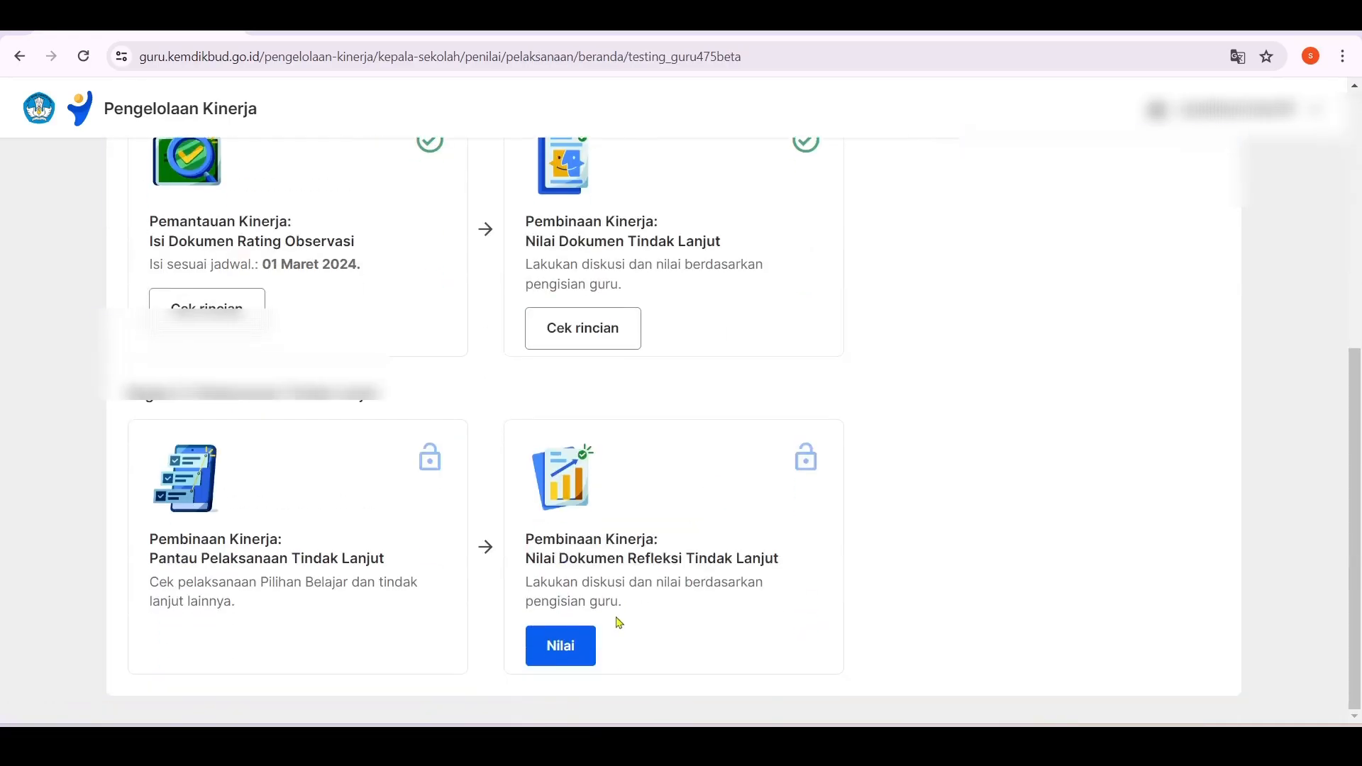
click(553, 656)
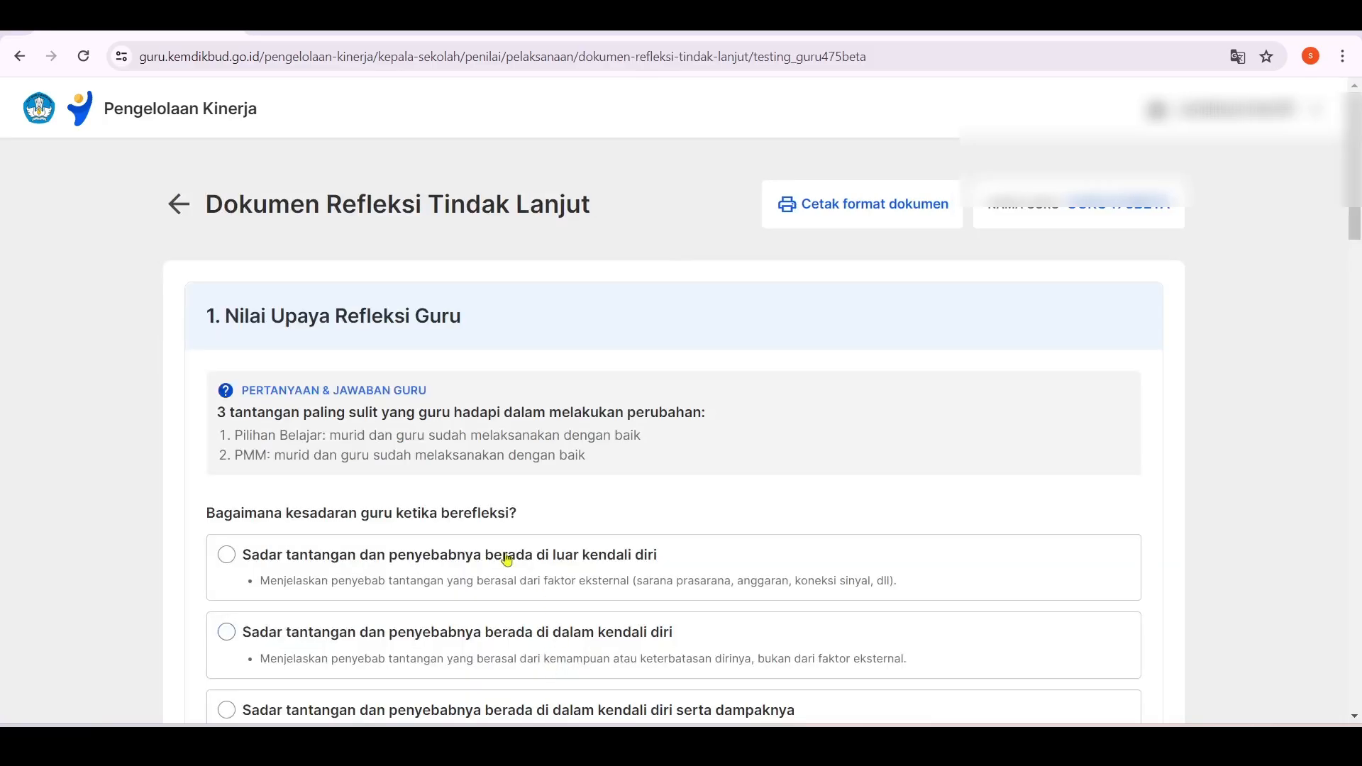
Step: Rate the teacher's Upaya Refleksi, Upaya Mempelajari and Peningkatan Kinerja with the first answer option in each of the three sections
scroll(342, 489, down, 2)
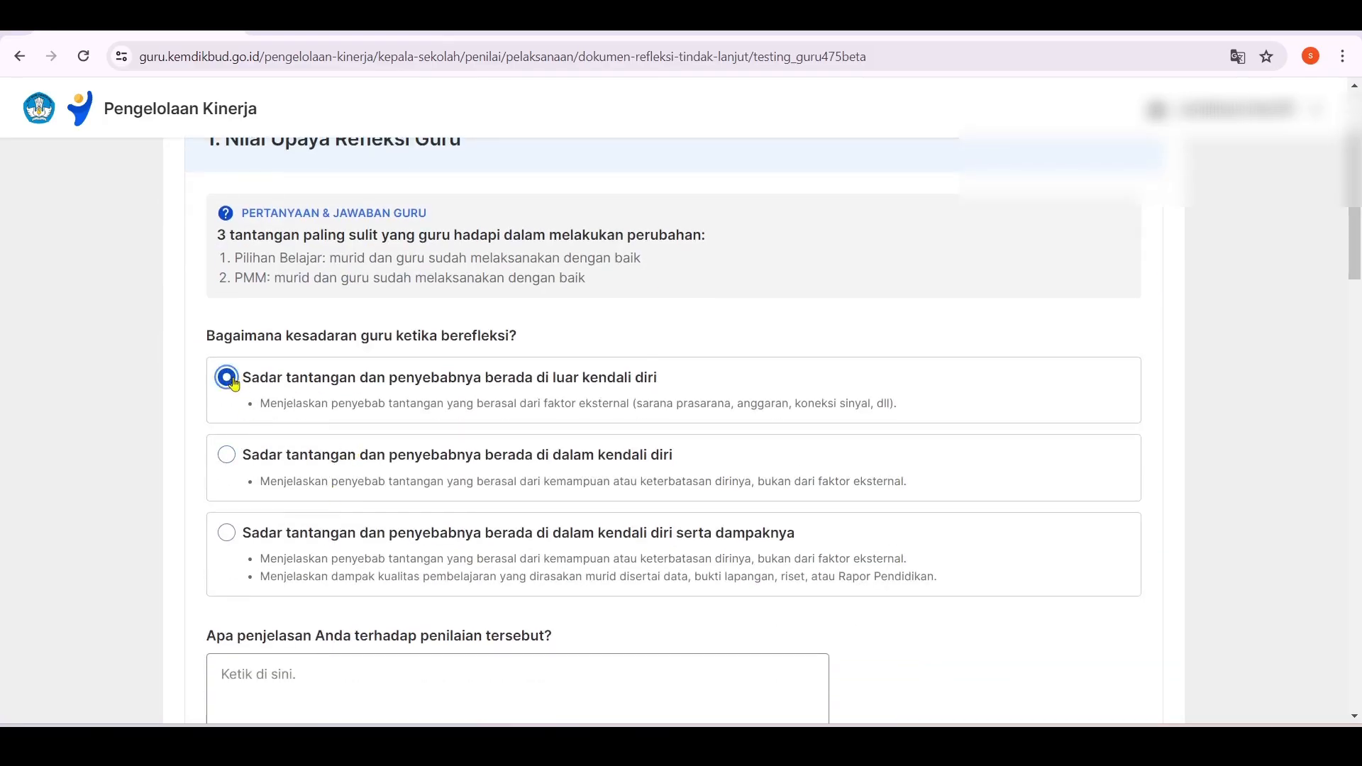
scroll(233, 381, down, 10)
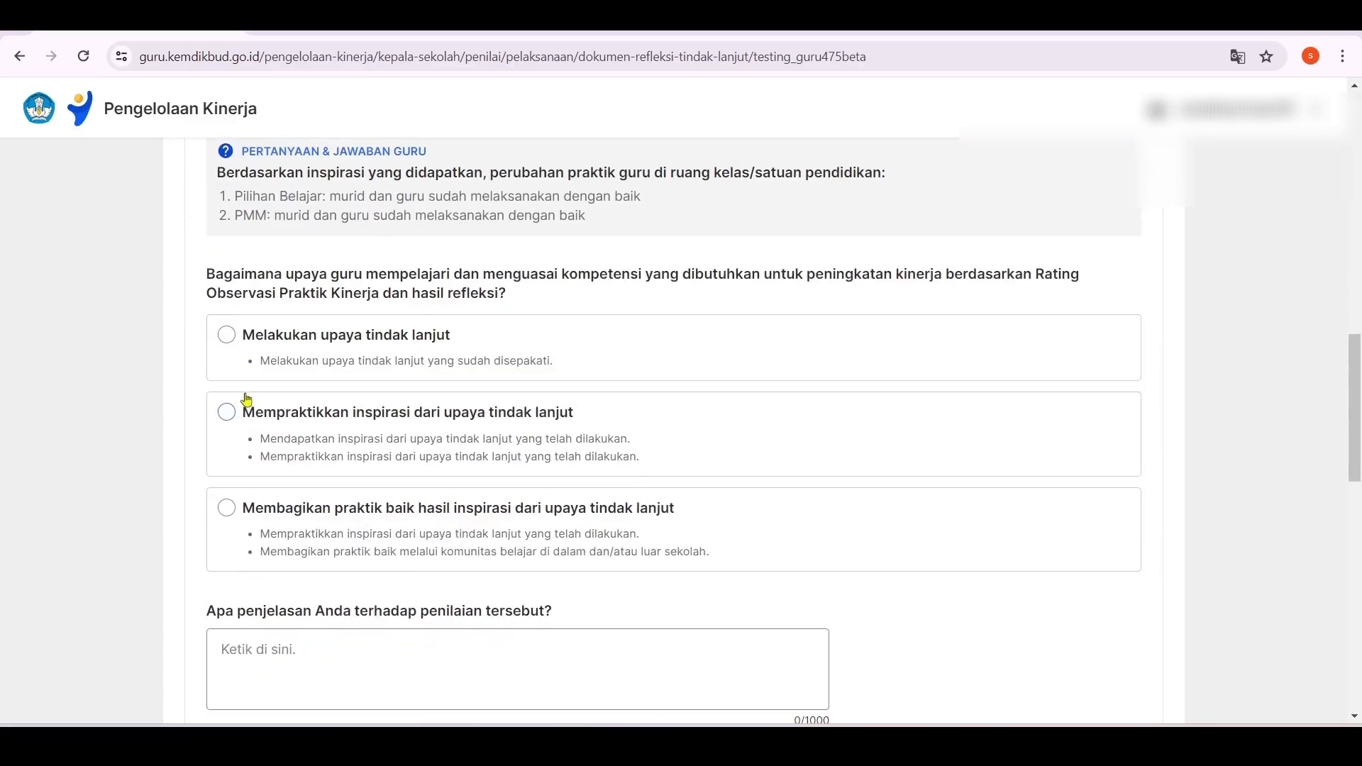
click(234, 339)
scroll(326, 419, down, 10)
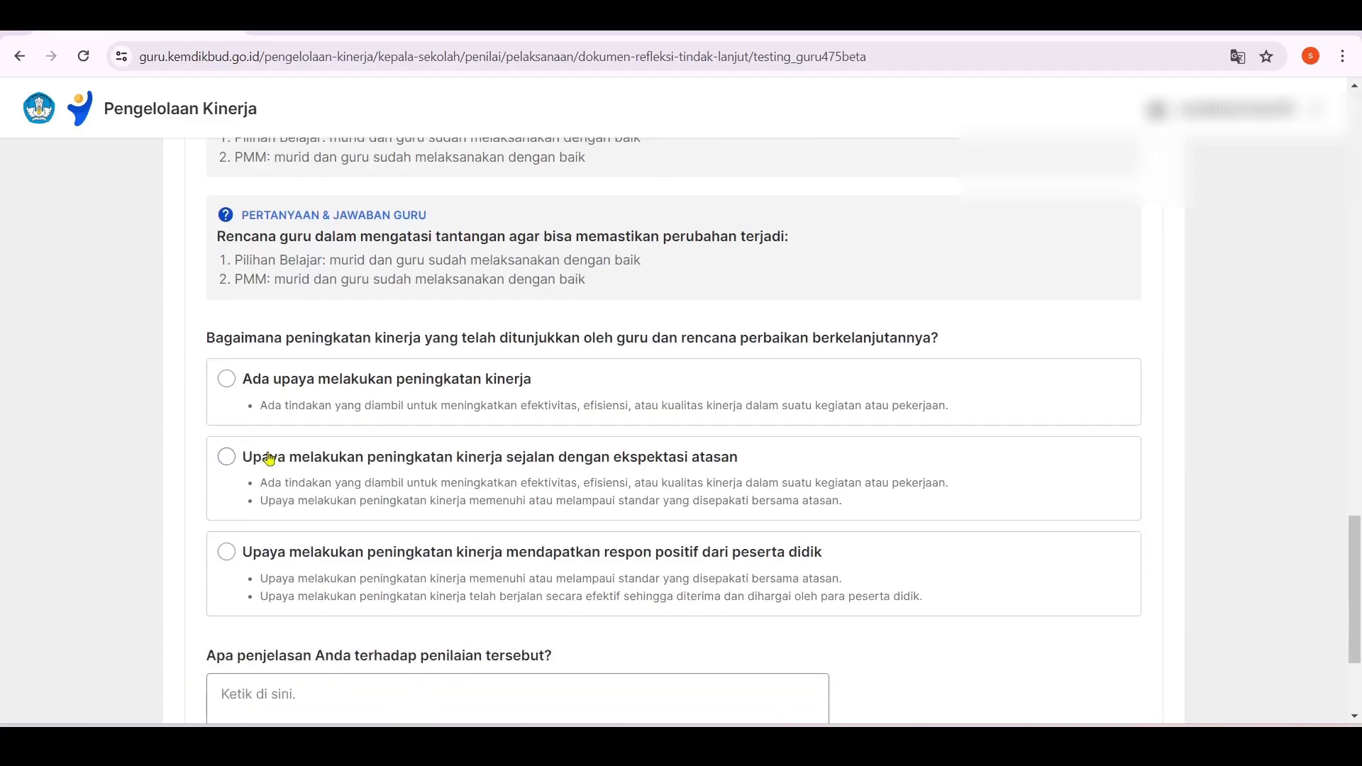
click(227, 203)
scroll(347, 438, up, 5)
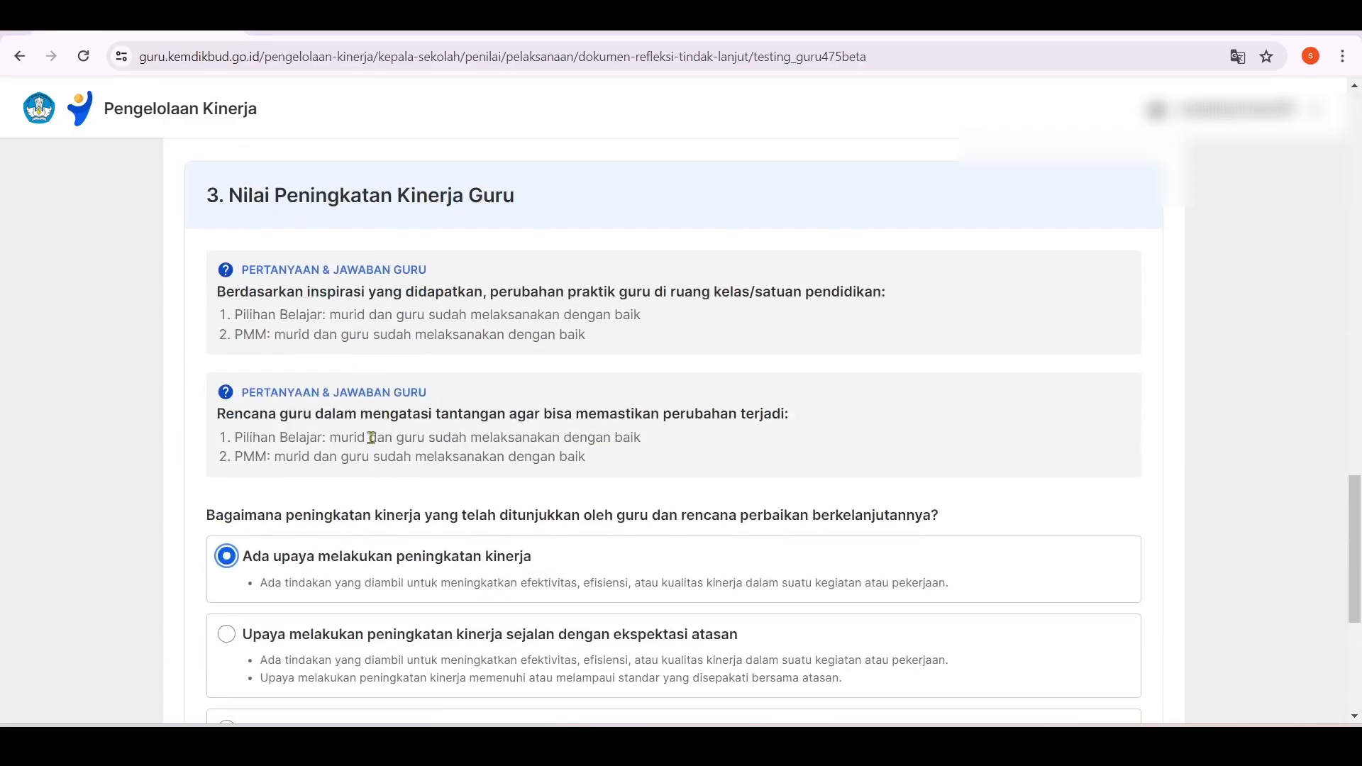
scroll(447, 450, up, 10)
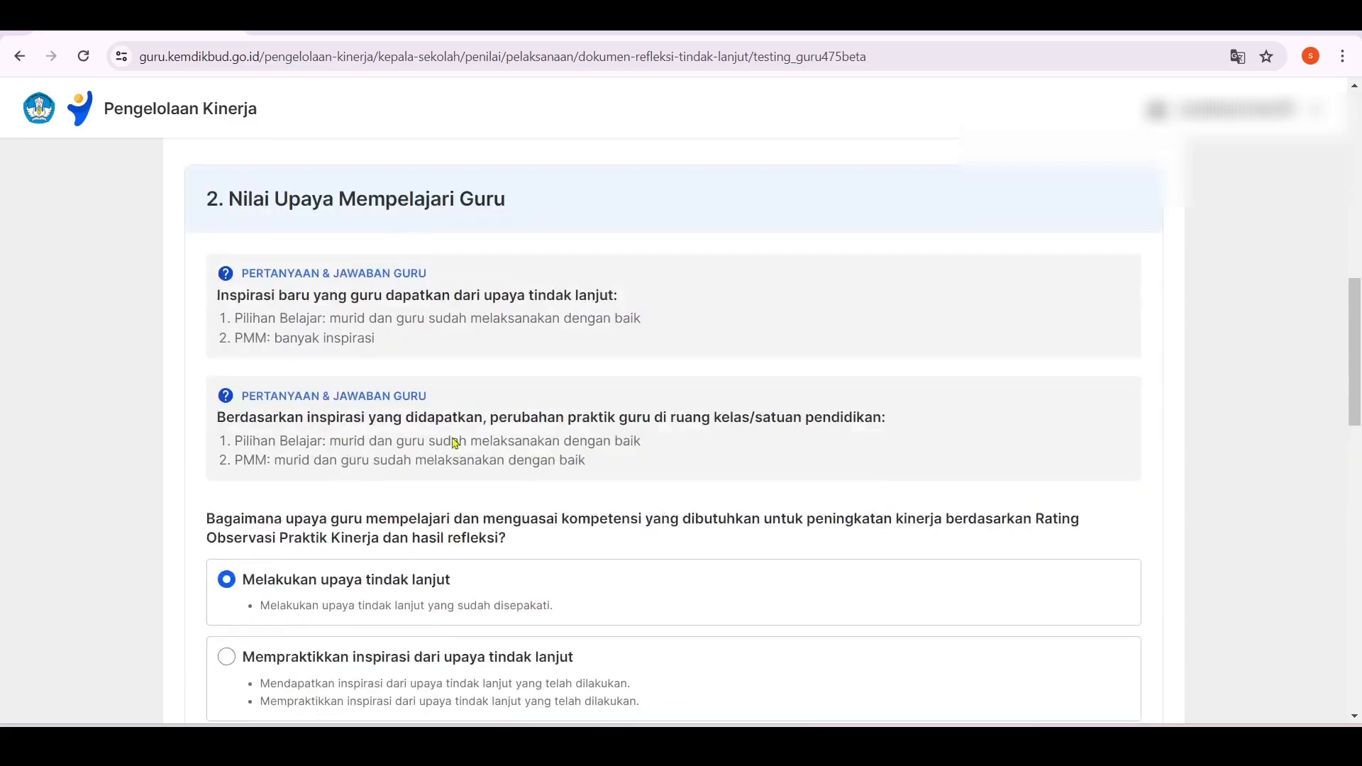
scroll(450, 436, down, 3)
scroll(451, 440, up, 12)
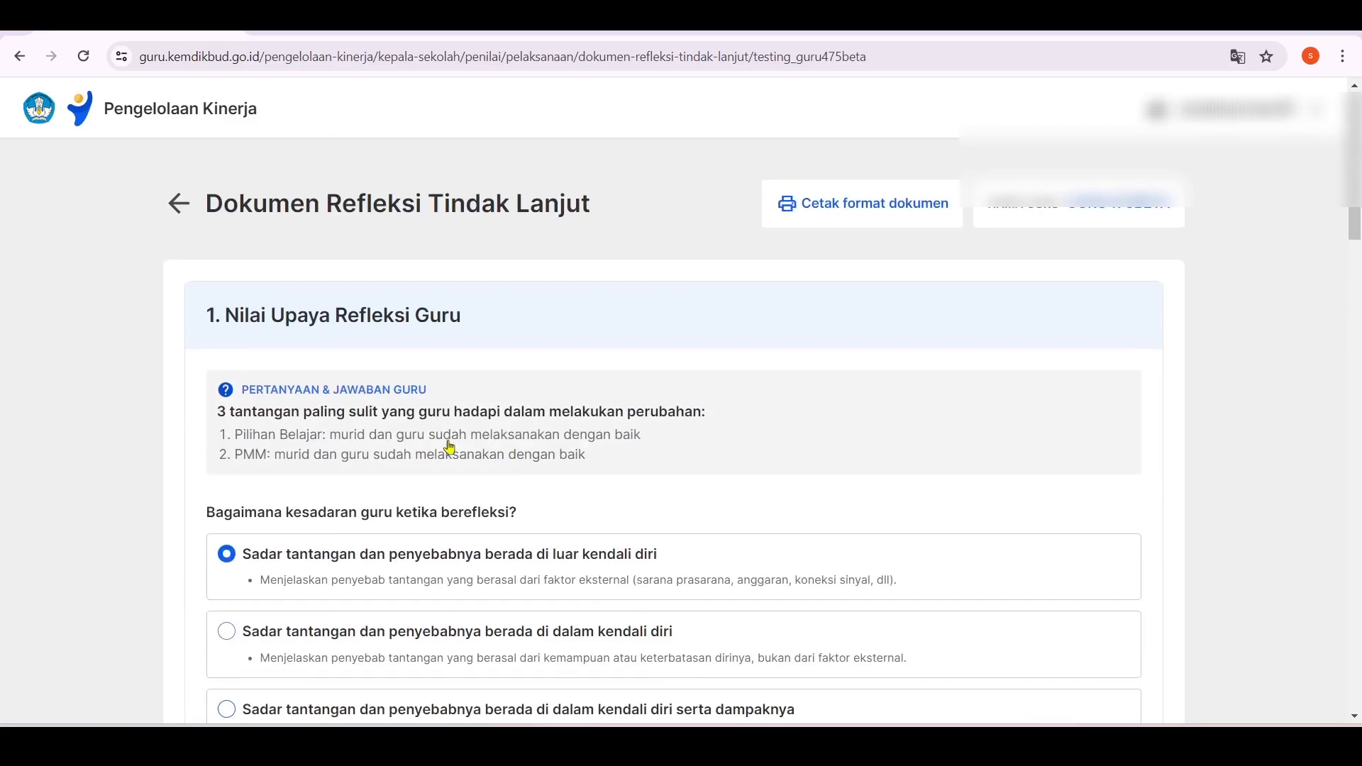
Step: Change Upaya Refleksi, Upaya Mempelajari and Peningkatan Kinerja to the second answer option in each of the three sections
scroll(449, 444, down, 1)
scroll(448, 445, down, 2)
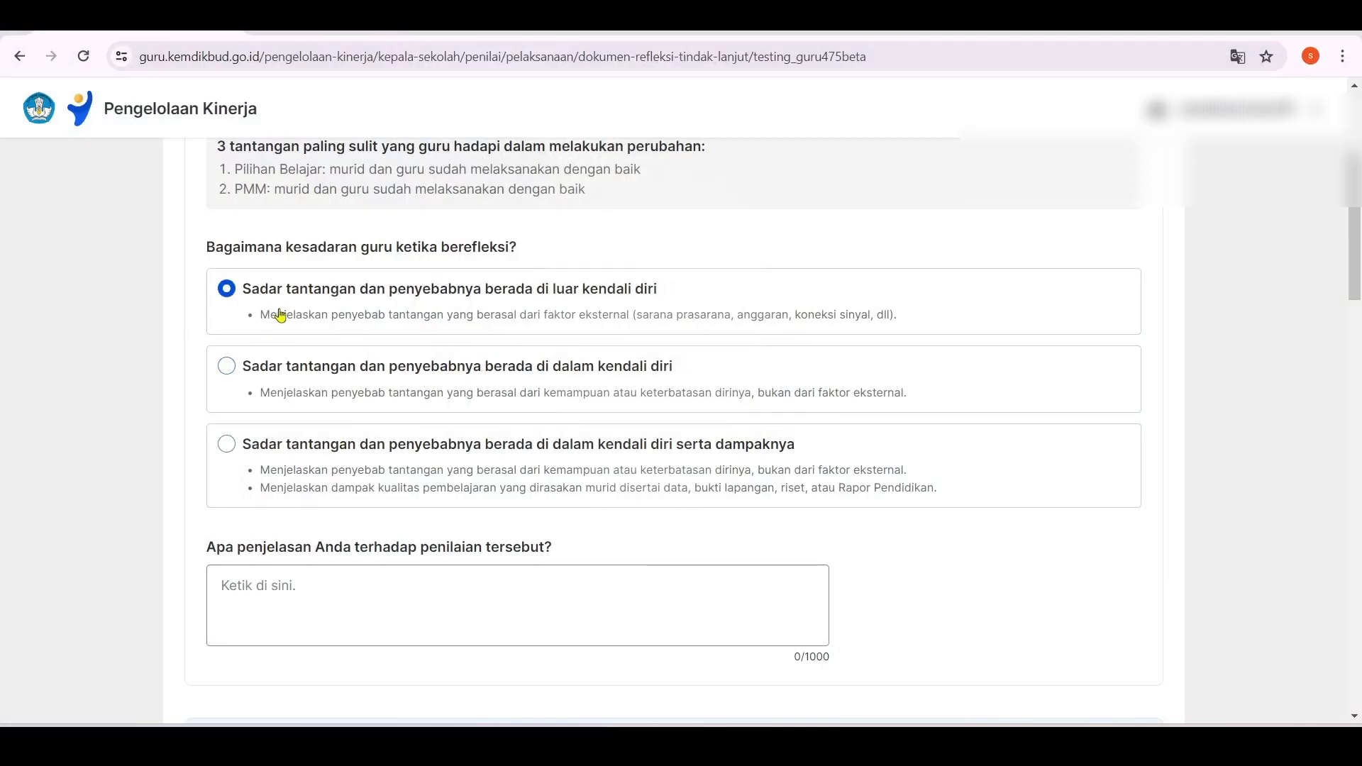
click(226, 366)
scroll(269, 418, down, 7)
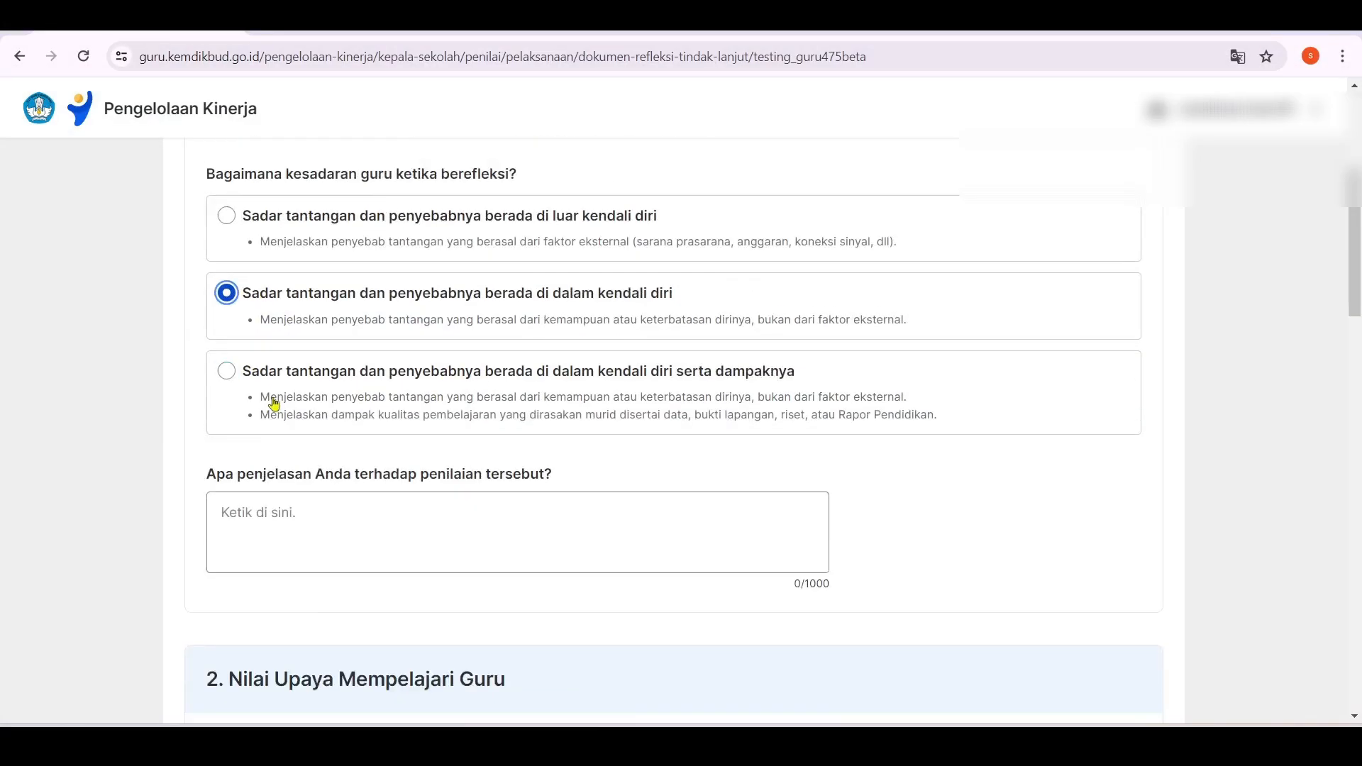
scroll(245, 461, down, 3)
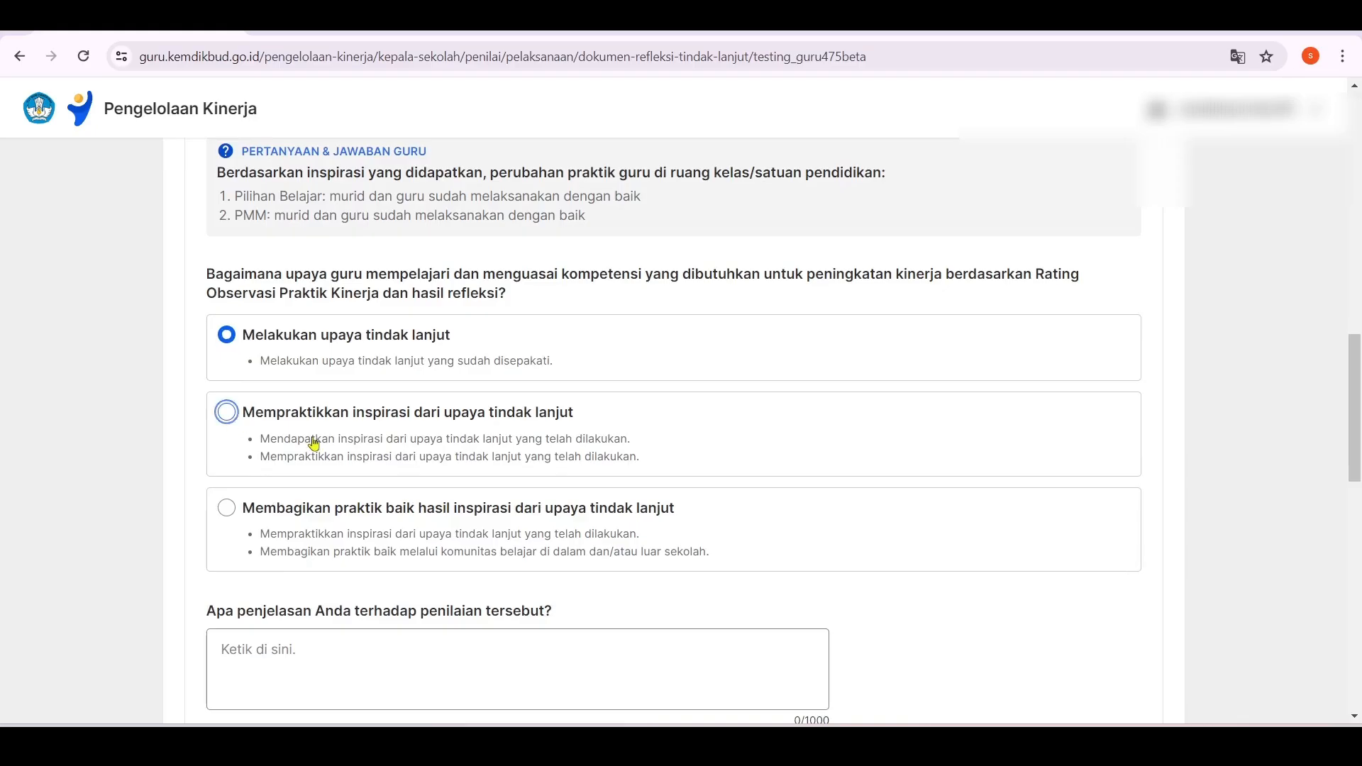
scroll(312, 444, down, 8)
scroll(278, 458, down, 5)
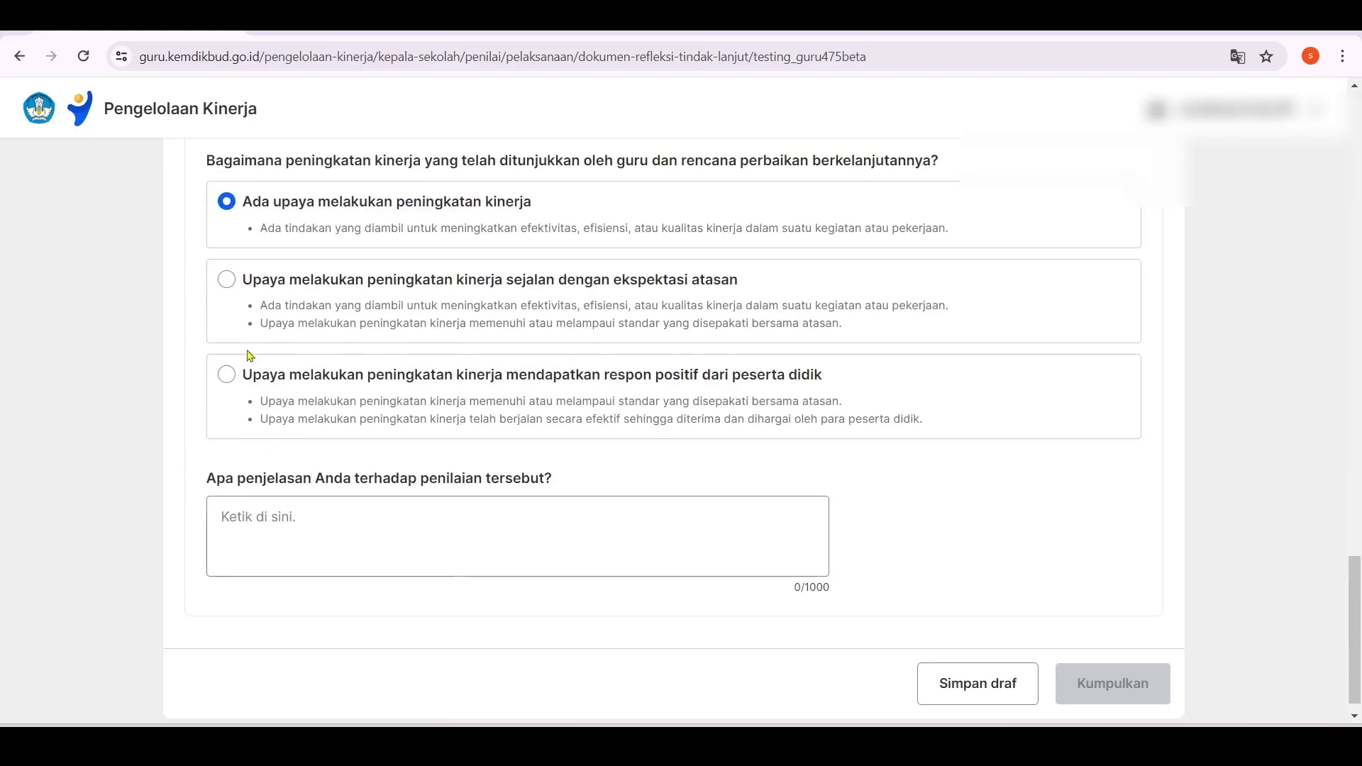
click(227, 288)
scroll(355, 391, down, 1)
scroll(338, 418, up, 2)
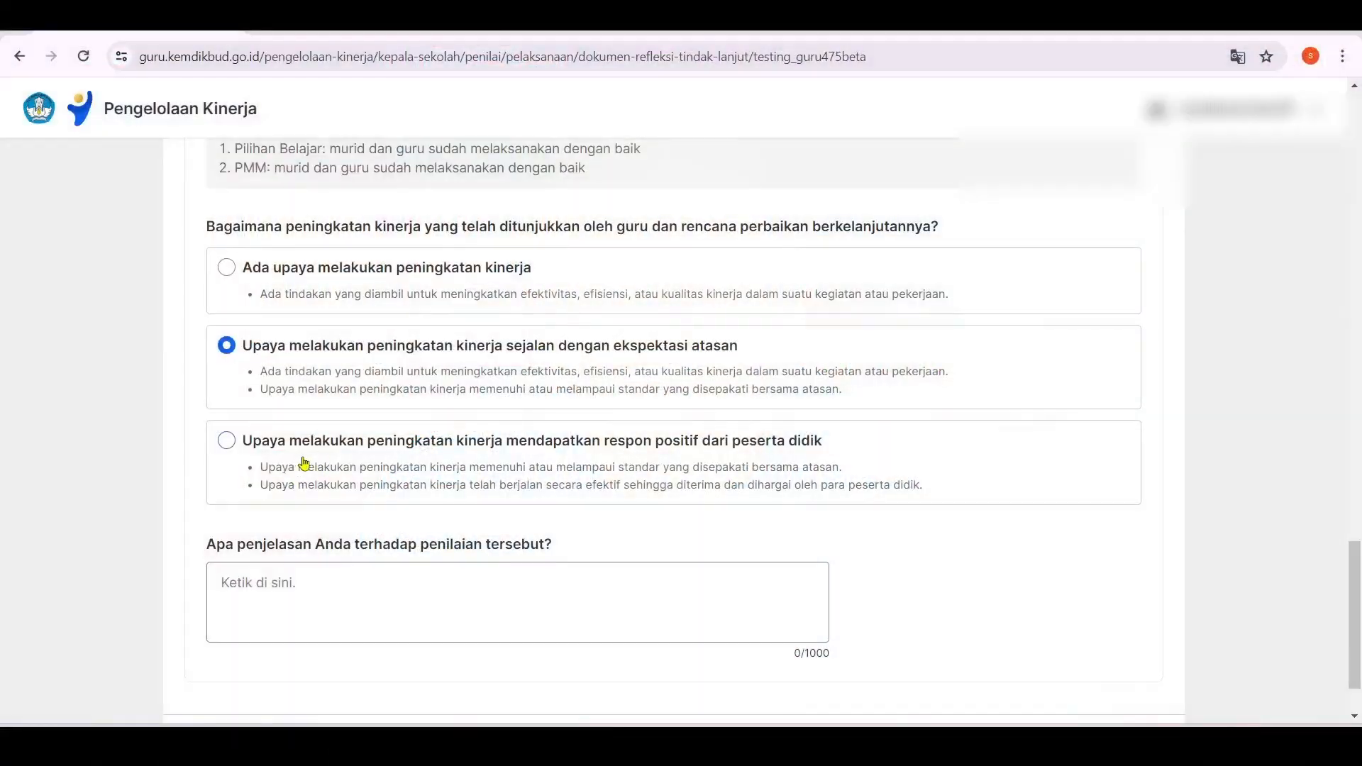
Step: Change all three sections to their third option, including Upaya melakukan peningkatan kinerja mendapatkan respon positif dari peserta didik for Peningkatan Kinerja
scroll(304, 463, up, 20)
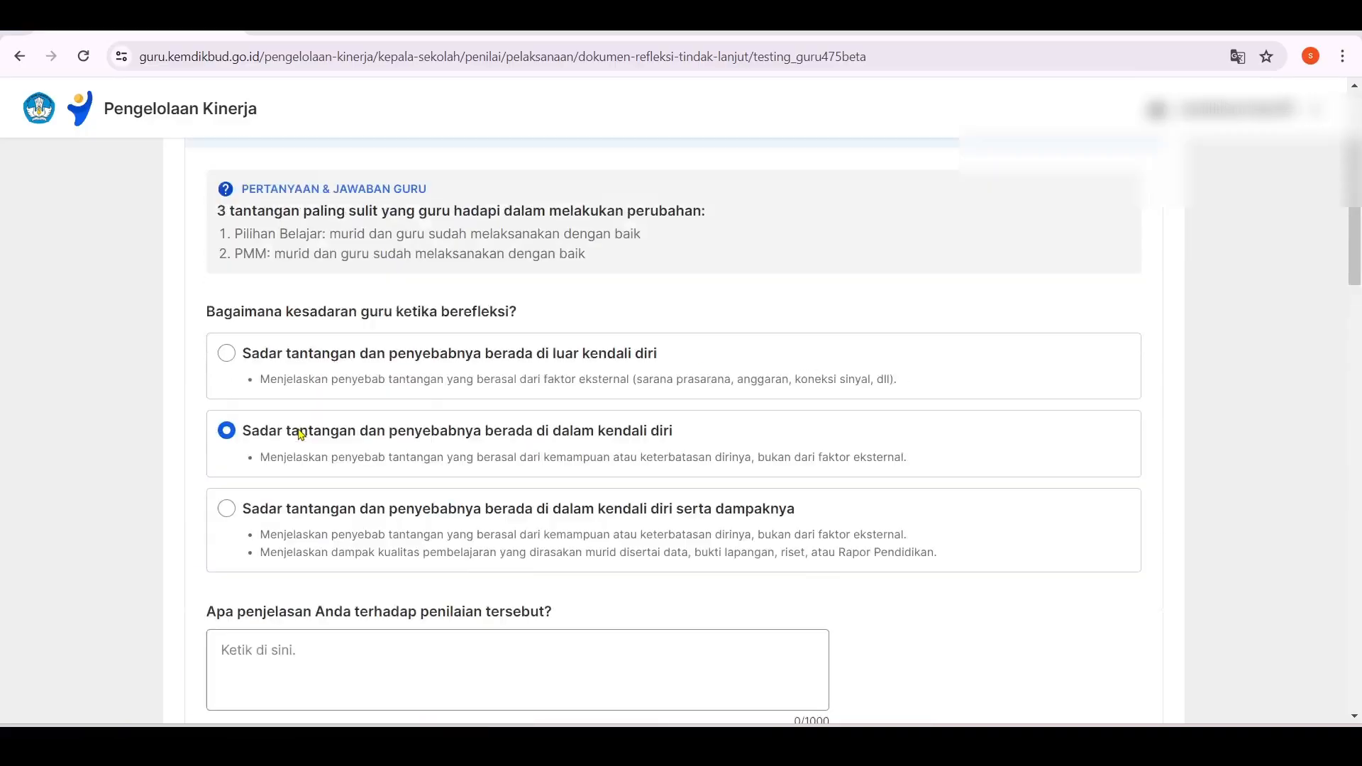
scroll(302, 434, up, 3)
scroll(292, 440, down, 5)
click(226, 364)
scroll(232, 368, down, 10)
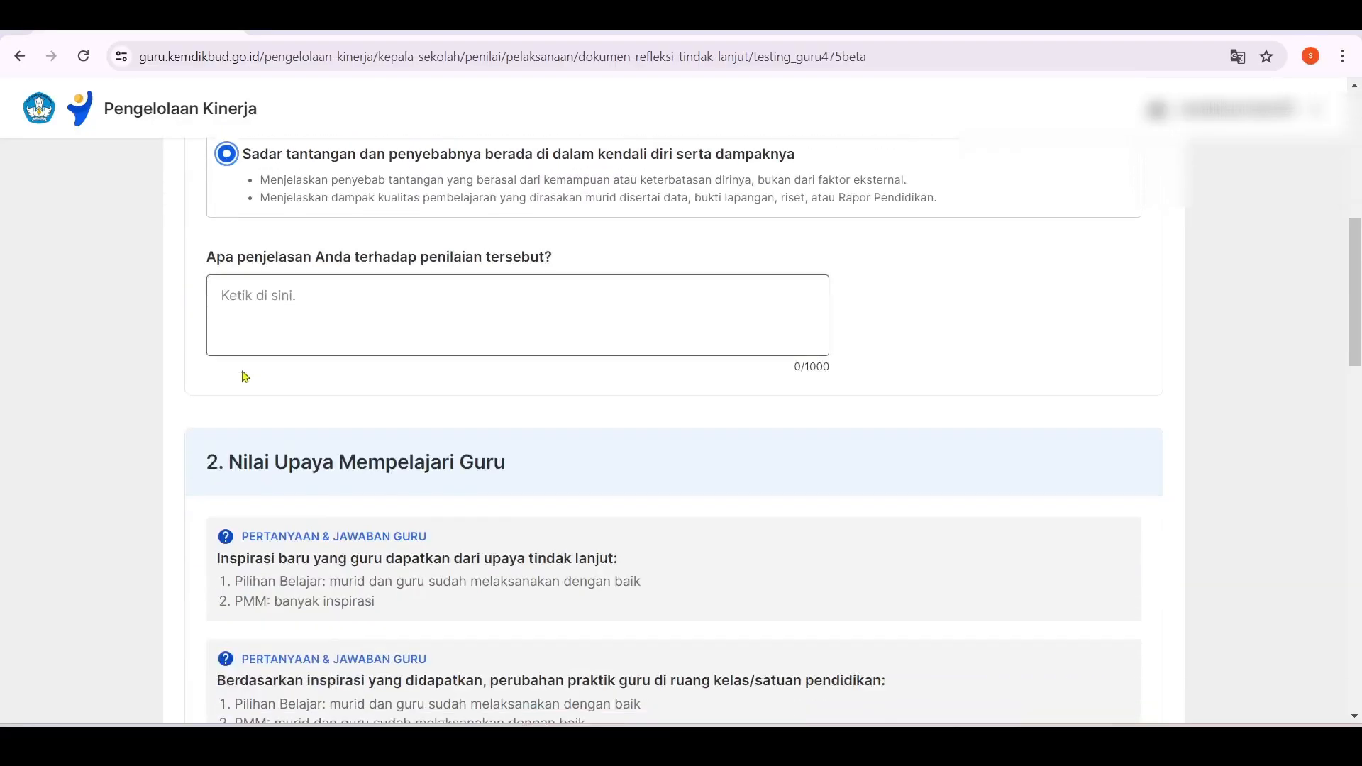
click(240, 422)
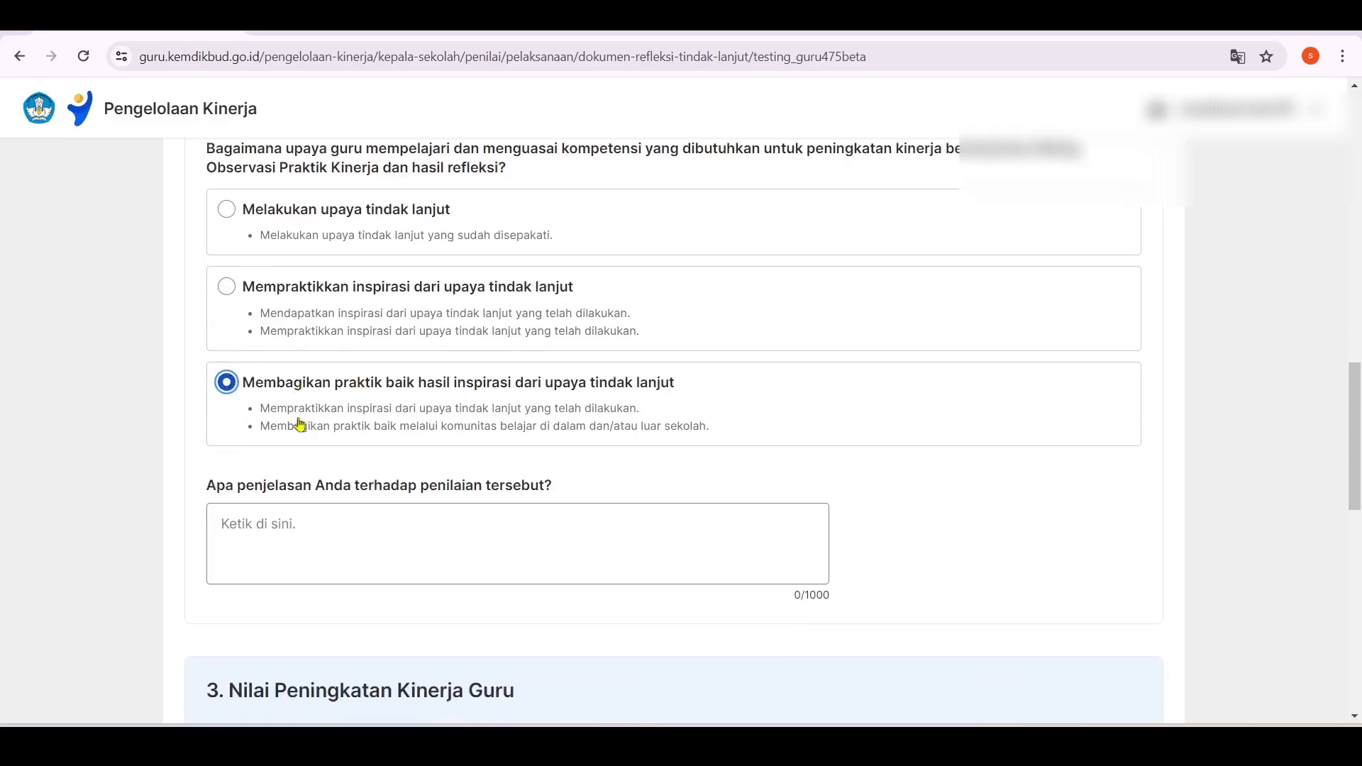
scroll(240, 418, down, 10)
click(227, 376)
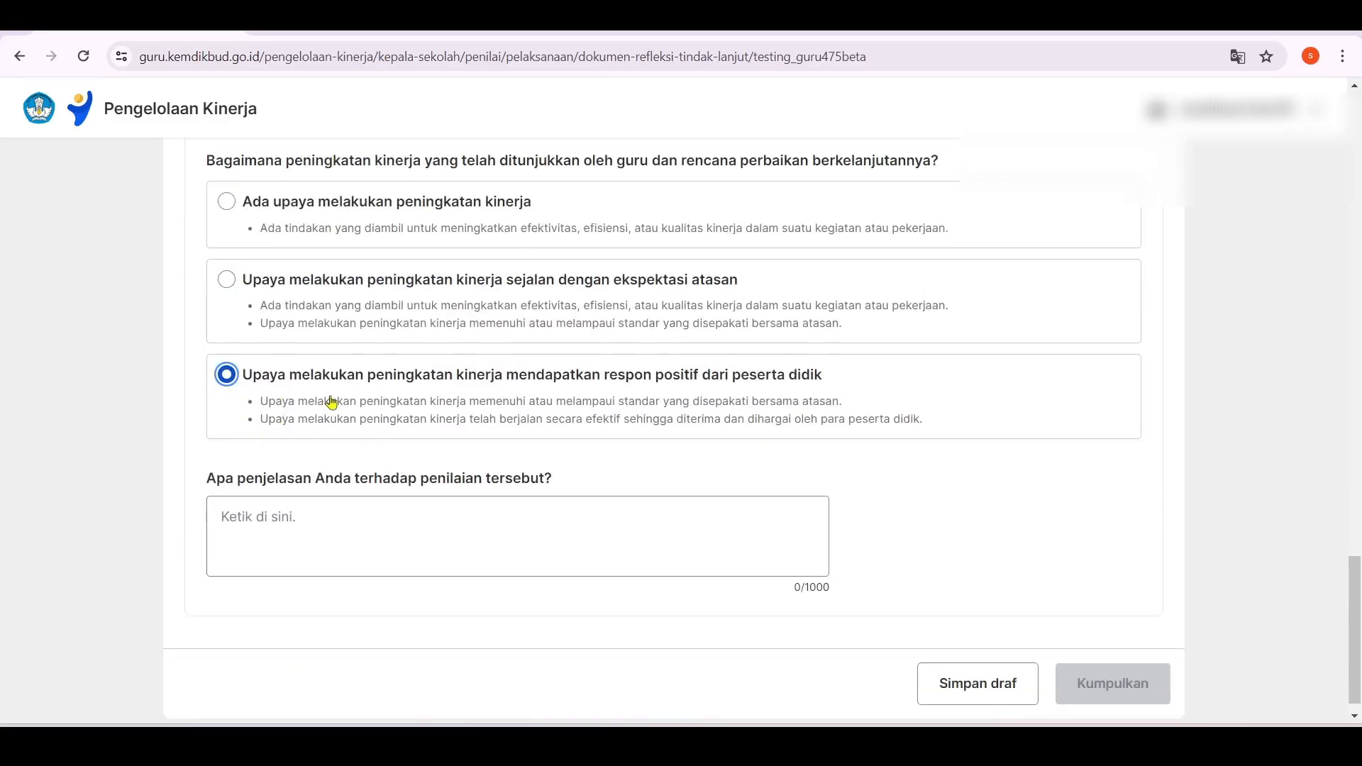
scroll(447, 486, down, 1)
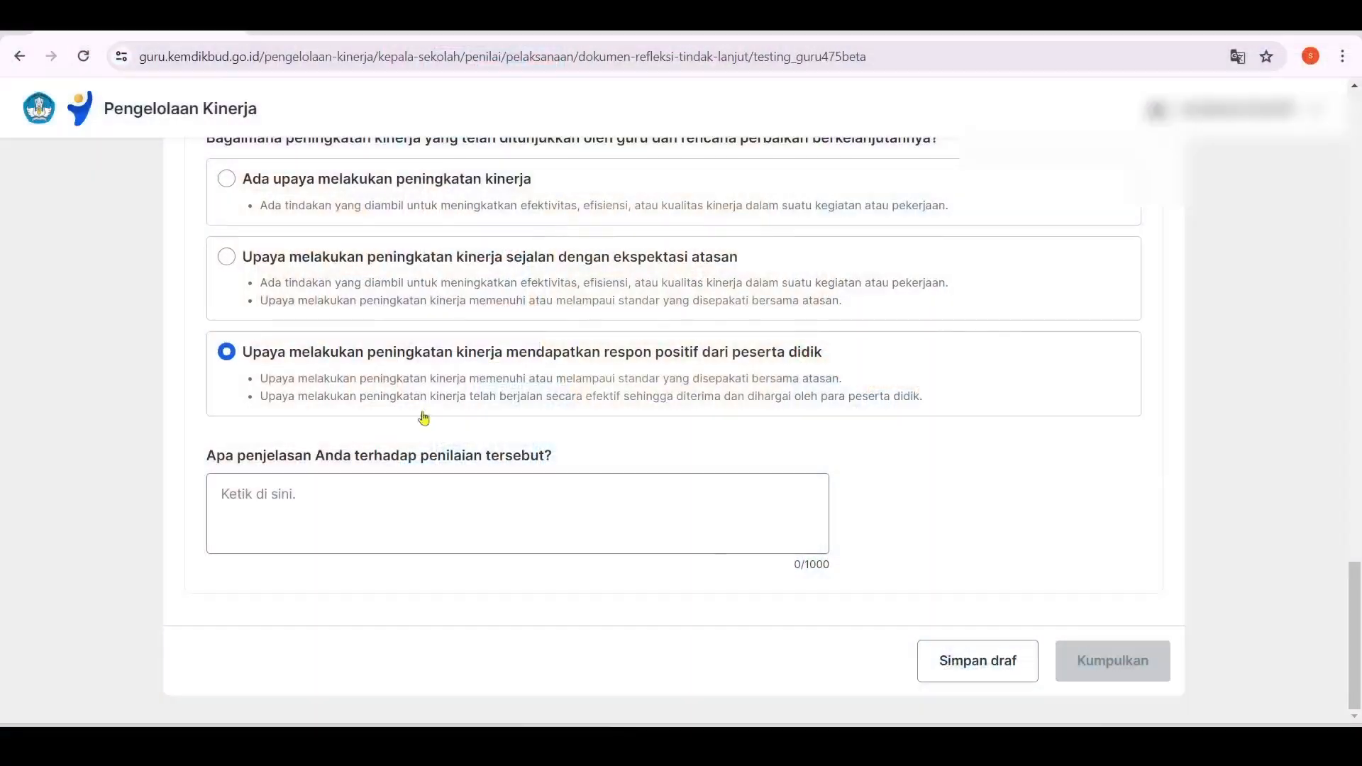
Step: Review the headings, teacher answers and chosen options of the Upaya Refleksi, Upaya Mempelajari and Peningkatan Kinerja sections
scroll(359, 379, up, 20)
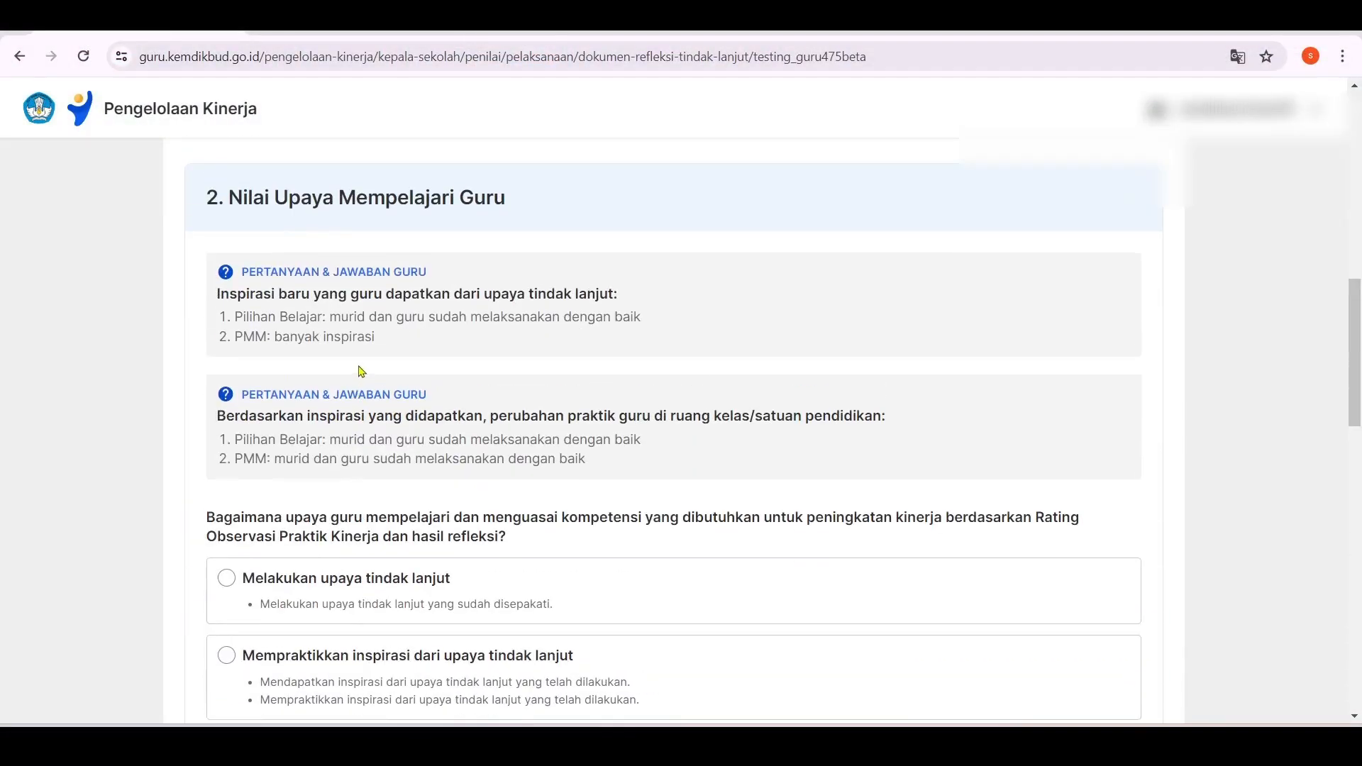
scroll(358, 368, up, 15)
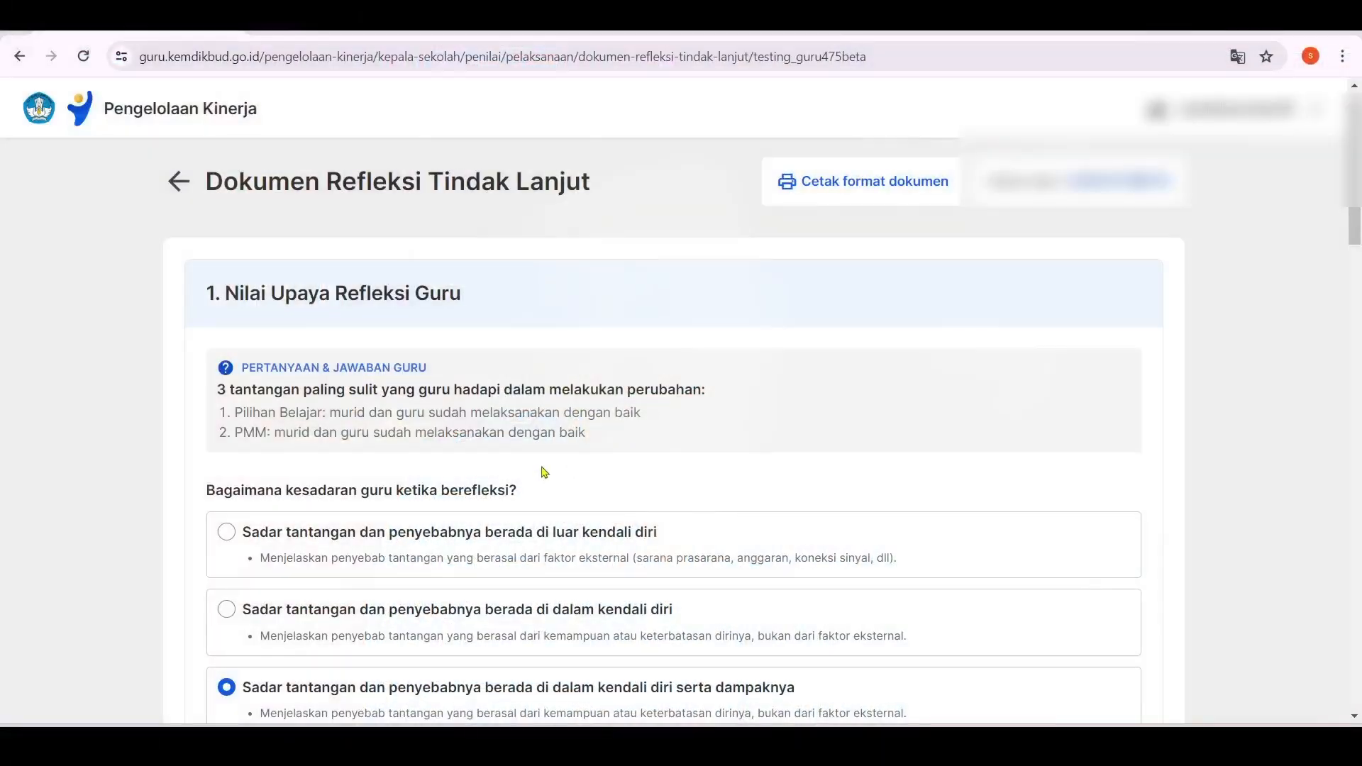
scroll(435, 451, down, 3)
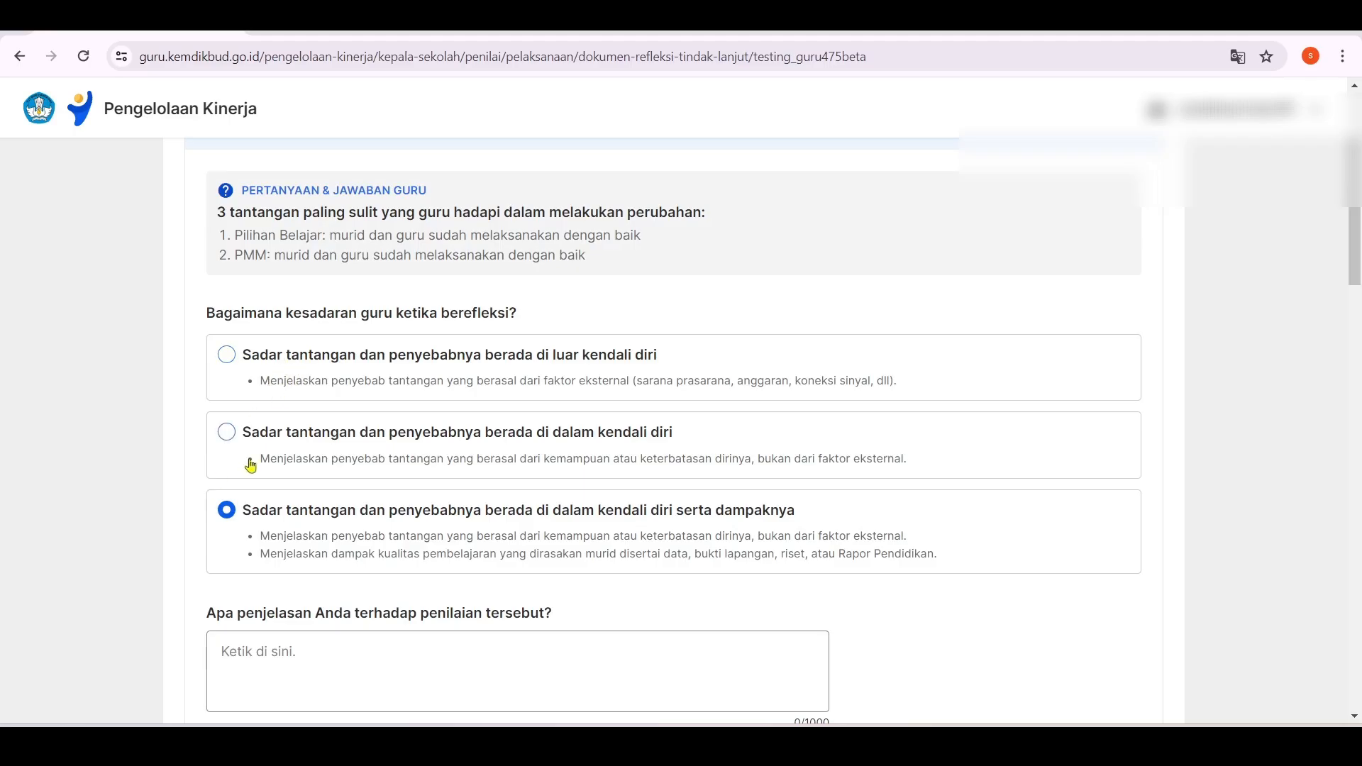
scroll(265, 415, up, 3)
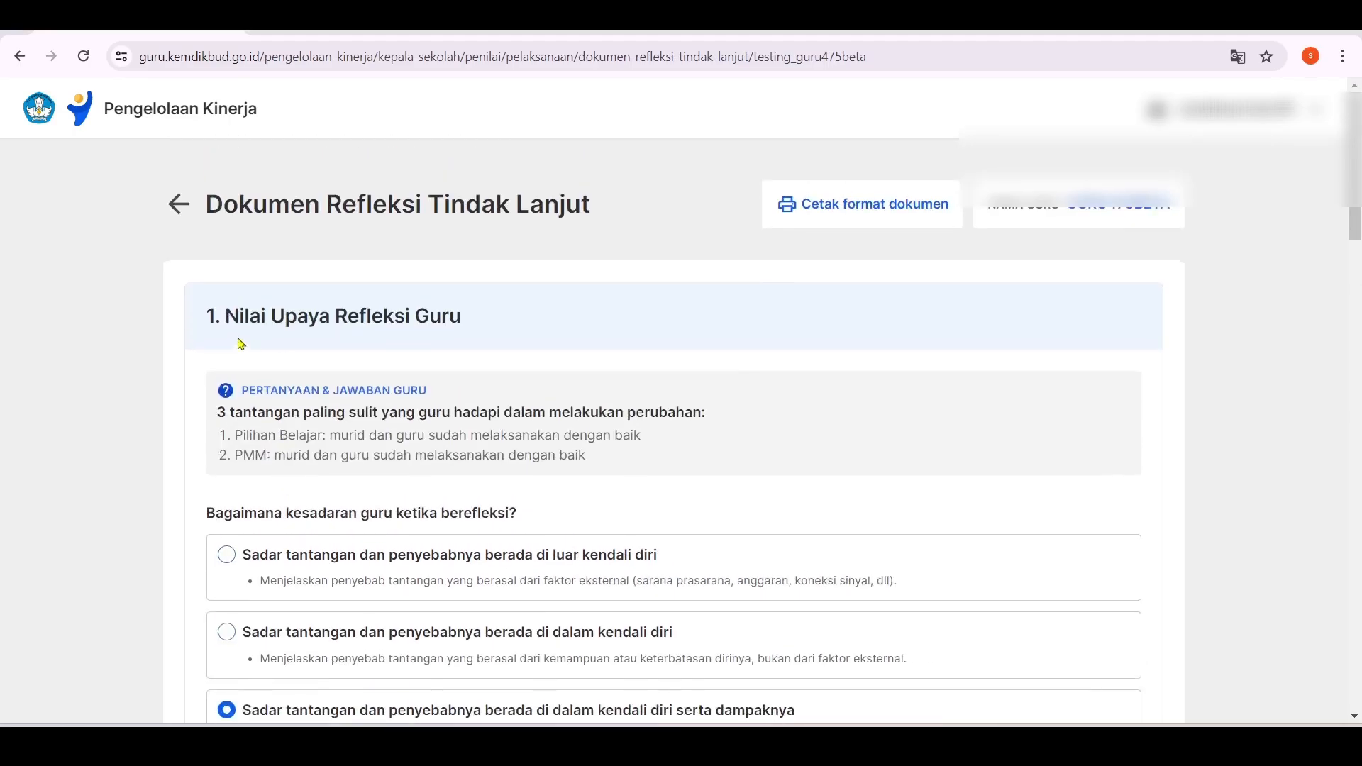
mouse_move(222, 317)
mouse_down()
mouse_move(502, 317)
mouse_move(225, 327)
mouse_up()
scroll(497, 358, down, 10)
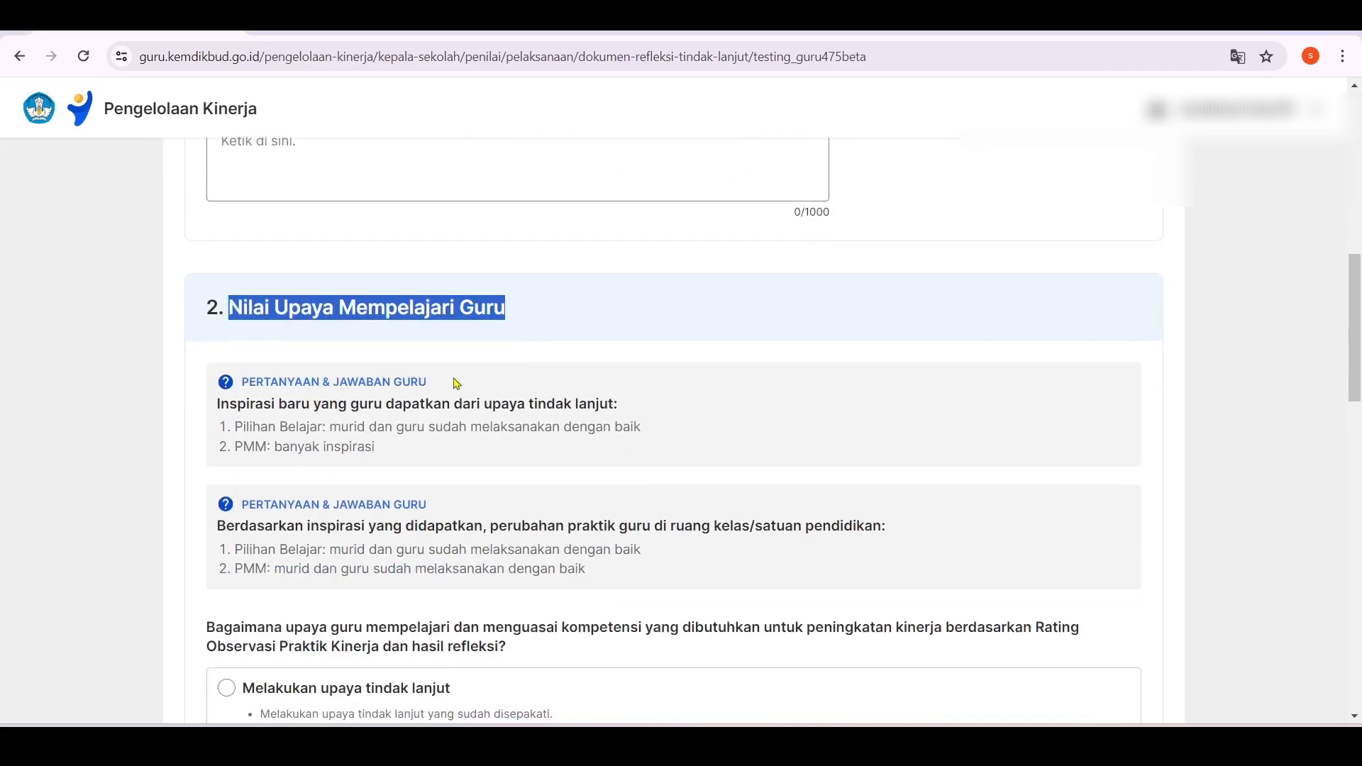
scroll(448, 390, down, 10)
scroll(468, 379, down, 3)
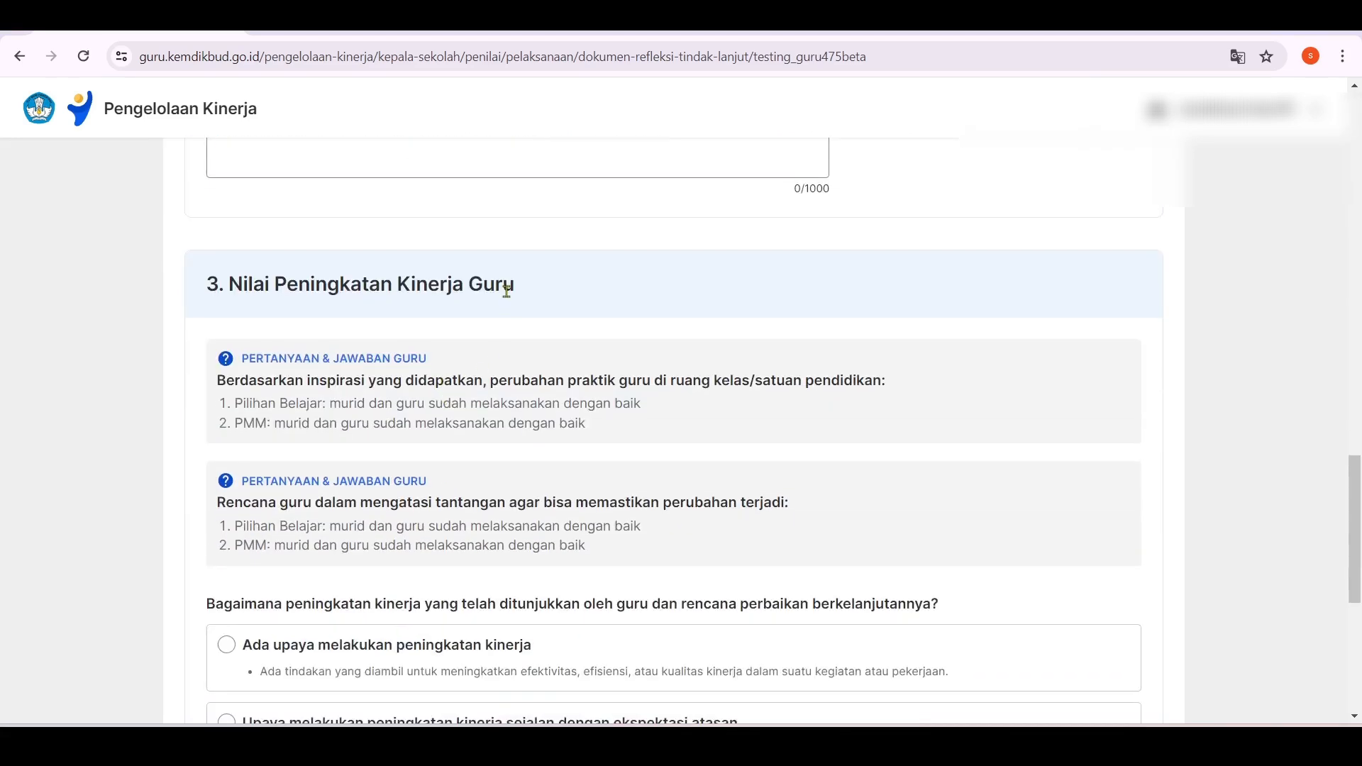
drag(531, 295, 186, 310)
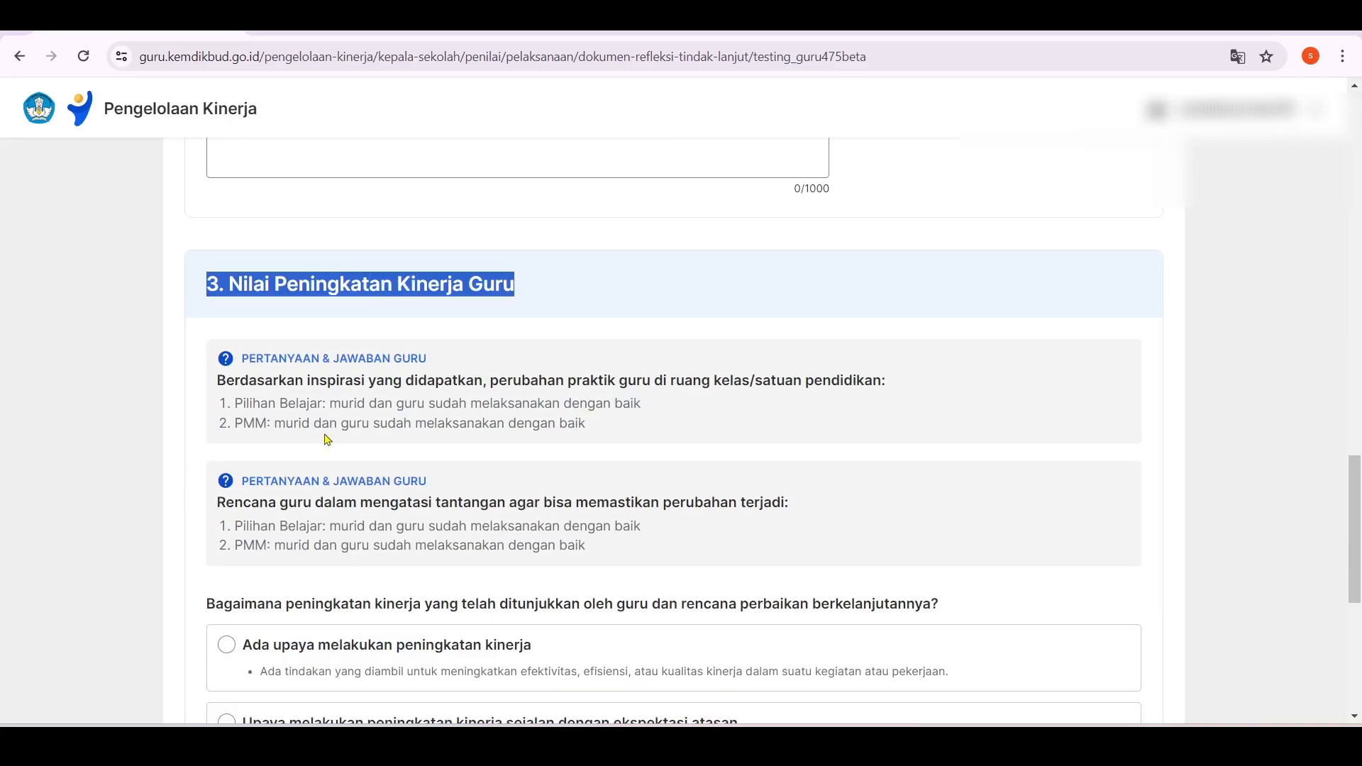
scroll(361, 421, up, 15)
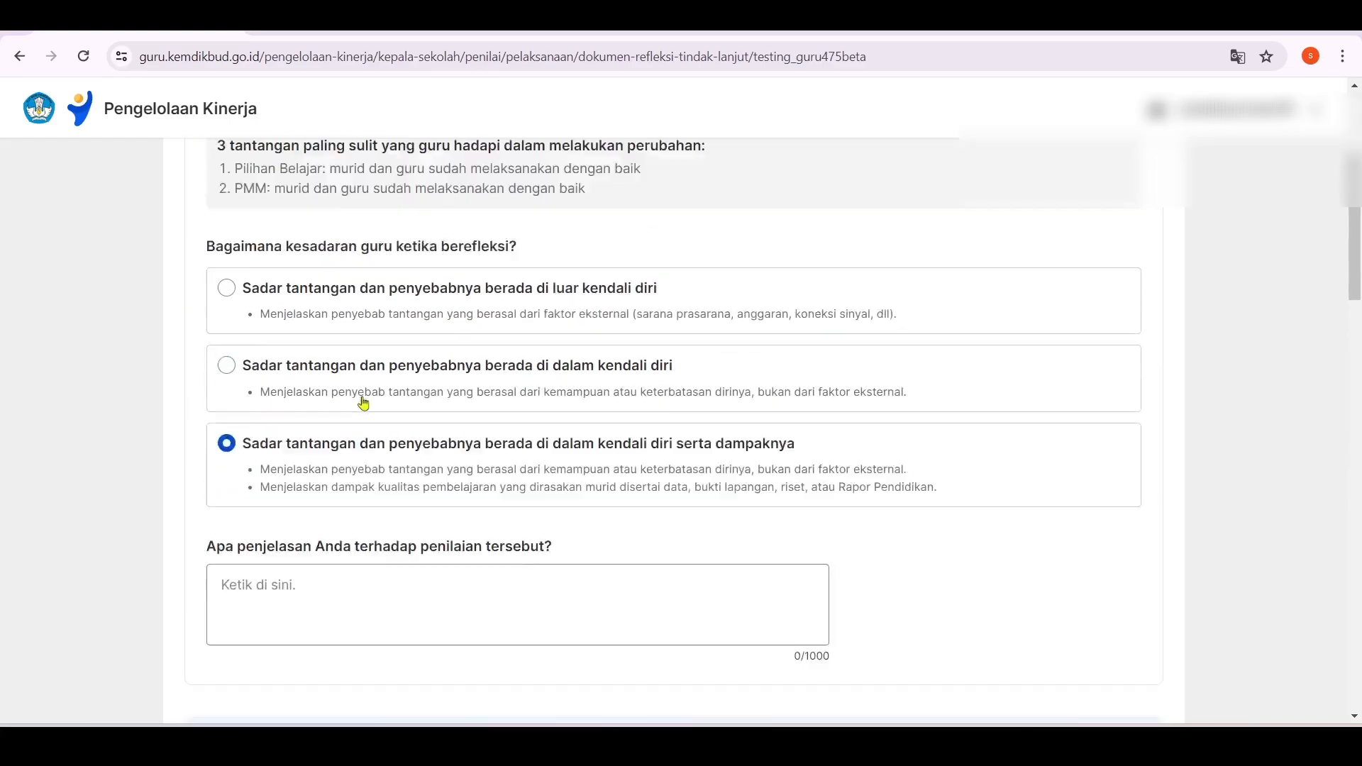
scroll(363, 403, up, 2)
scroll(338, 390, down, 2)
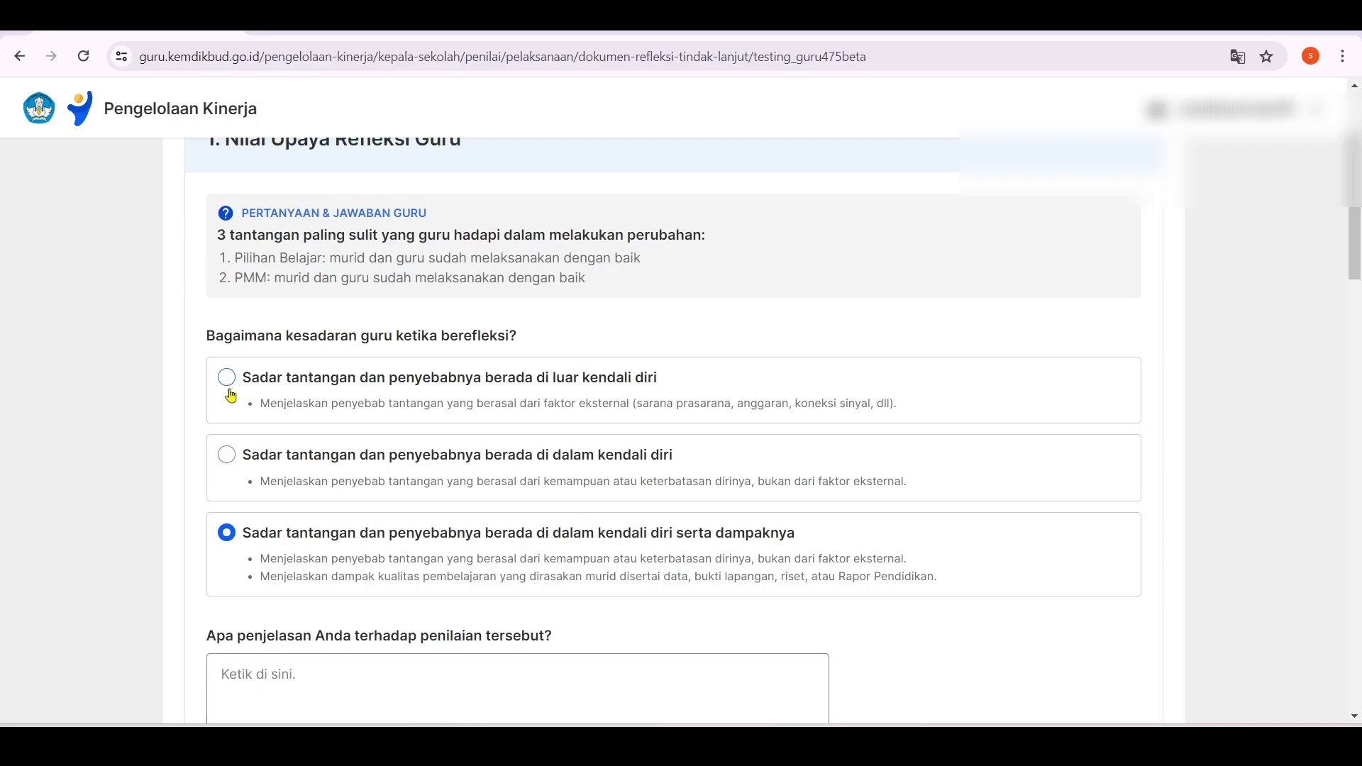
Step: Set Upaya Refleksi to Sadar tantangan dan penyebabnya berada di dalam kendali diri and Upaya Mempelajari to Mempraktikkan inspirasi dari upaya tindak lanjut
click(227, 456)
scroll(263, 446, down, 12)
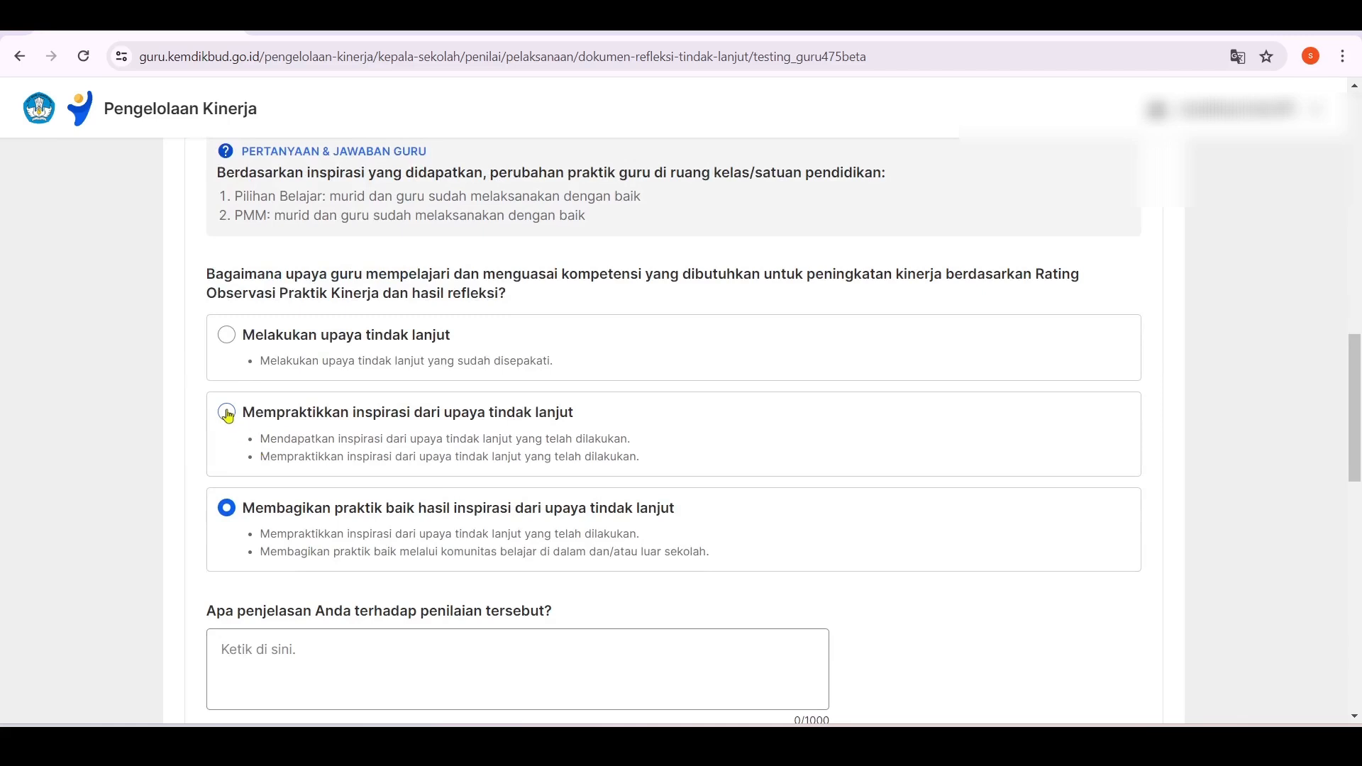
click(228, 414)
scroll(426, 435, down, 11)
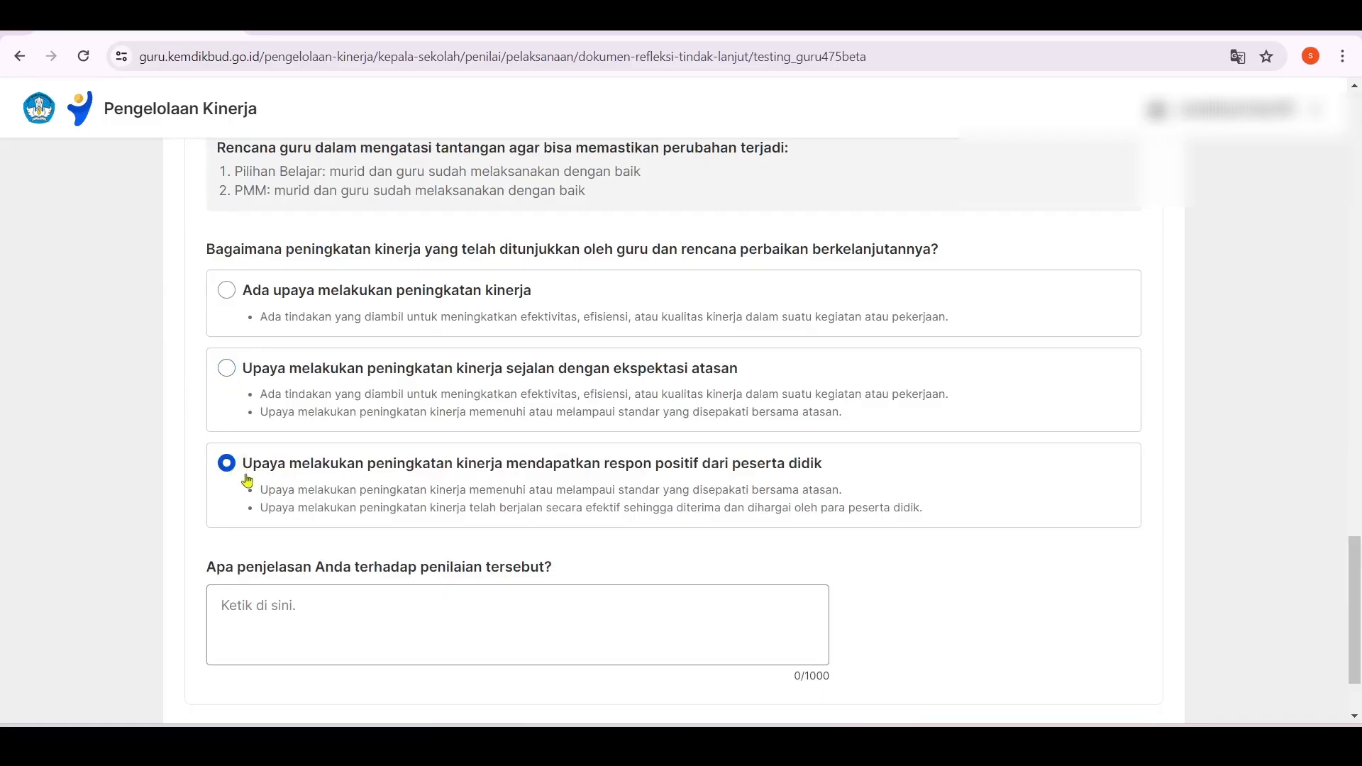
scroll(281, 469, up, 10)
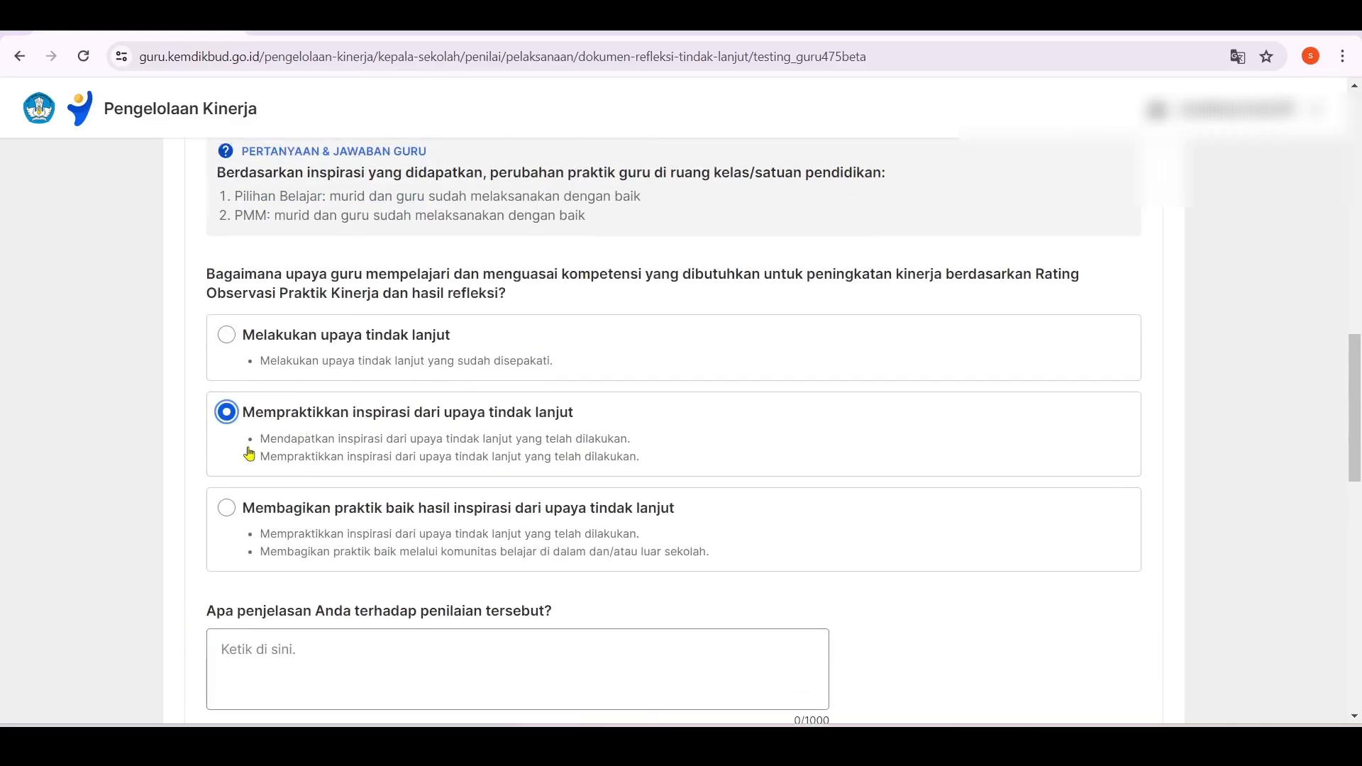
scroll(270, 435, up, 10)
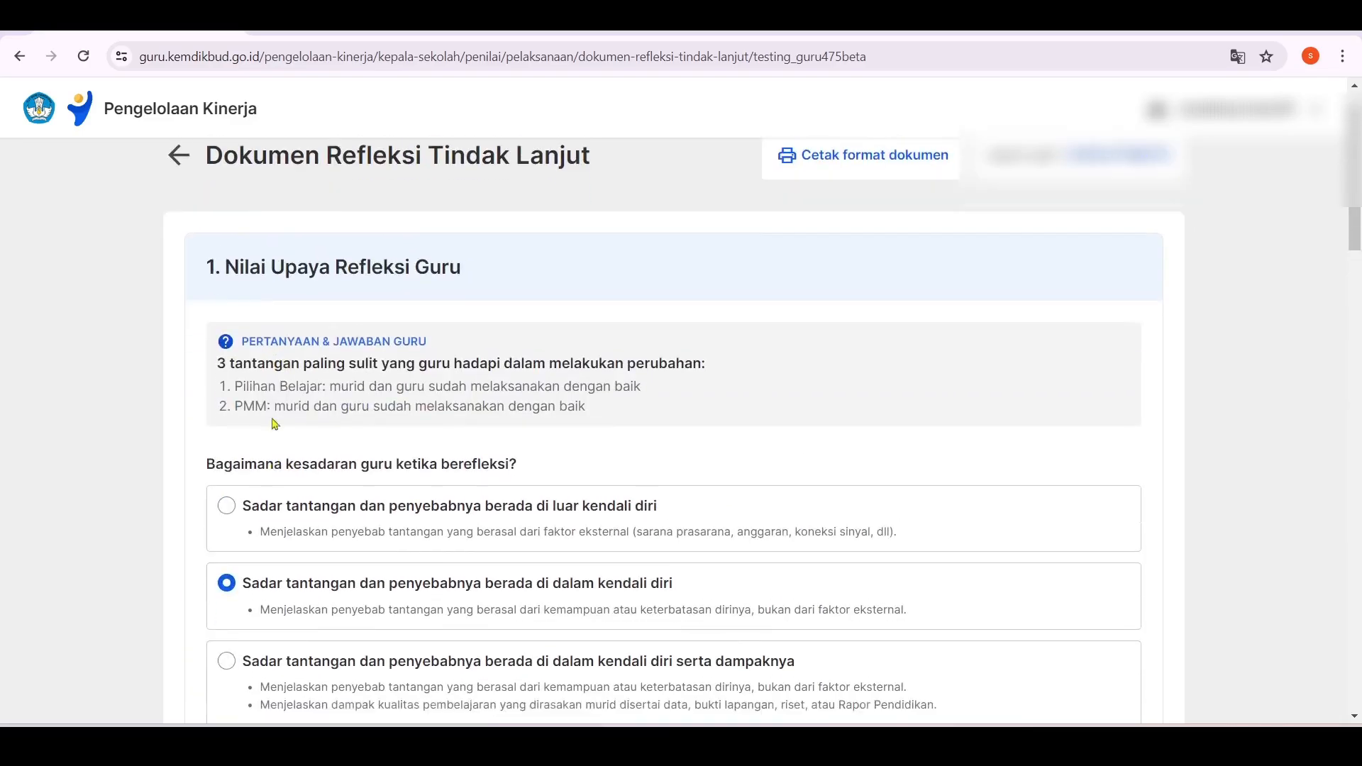
Step: Enter "Guru sudah berefleksi dengan baik" as the explanation for the Nilai Upaya Refleksi Guru rating
scroll(279, 463, down, 5)
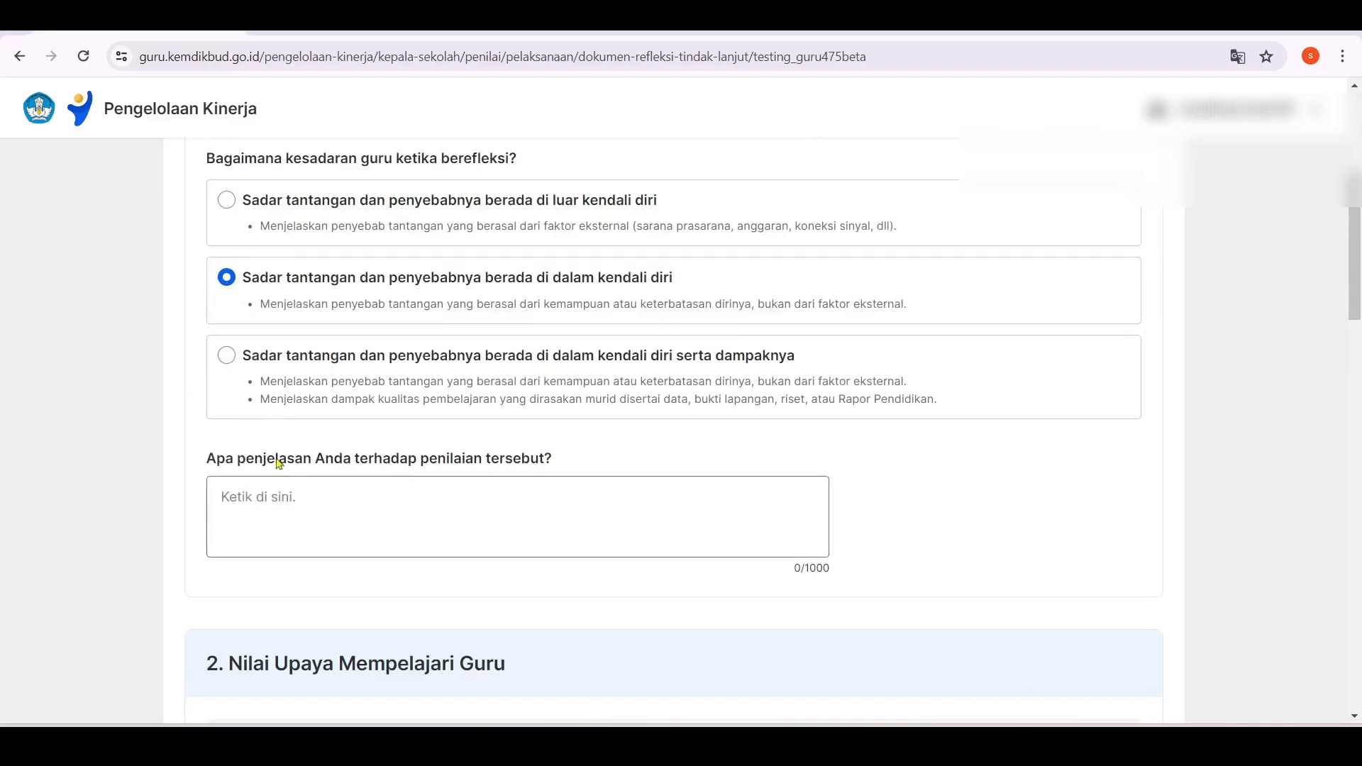
click(299, 511)
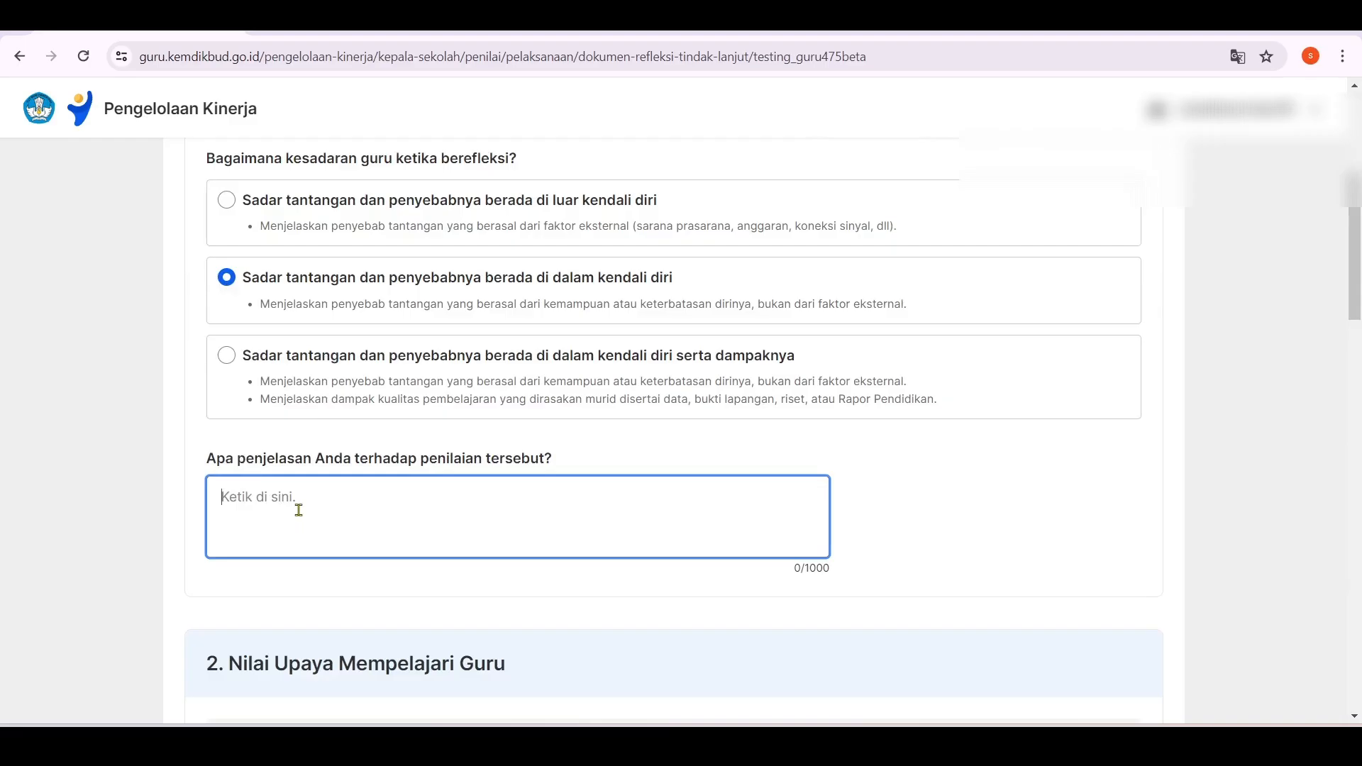
text(2)
key(BackSpace)
text(Guru sudah berefleksi dengan baik)
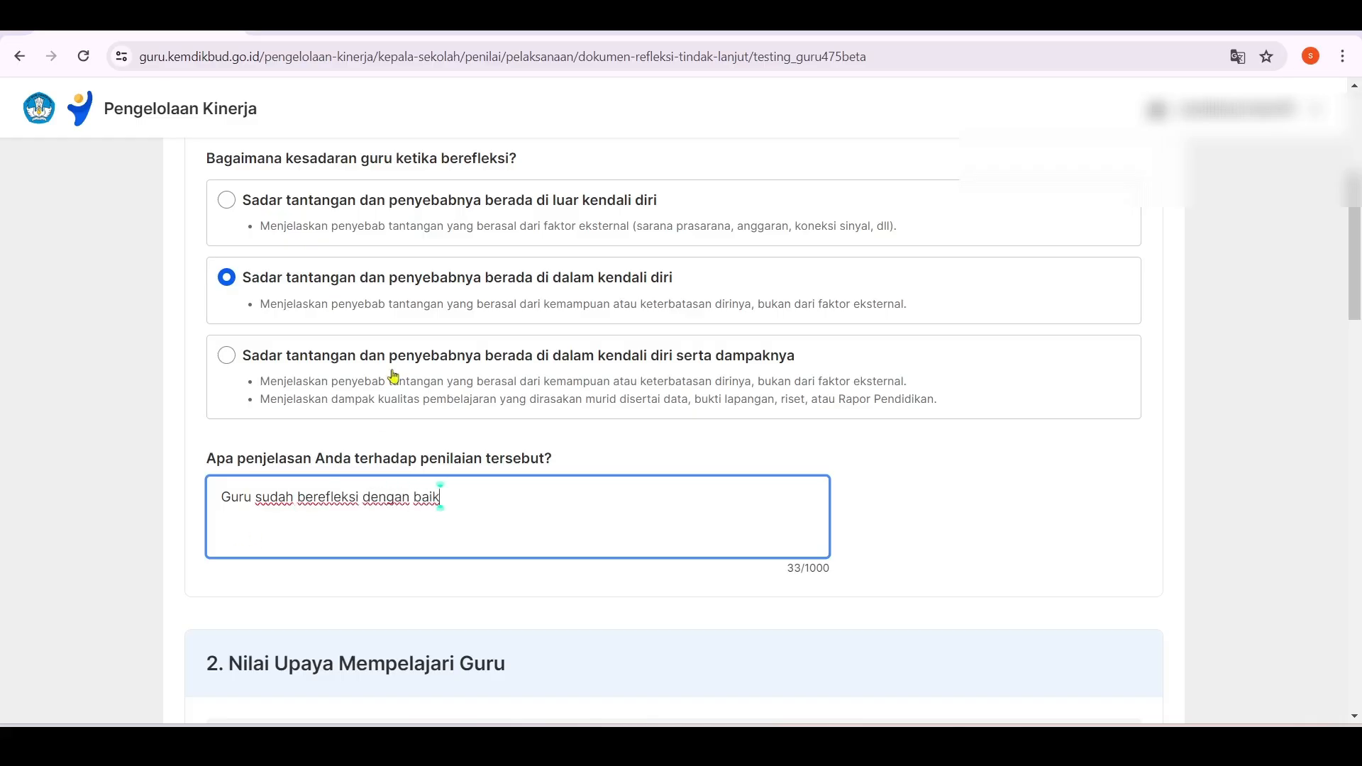
drag(552, 459, 185, 462)
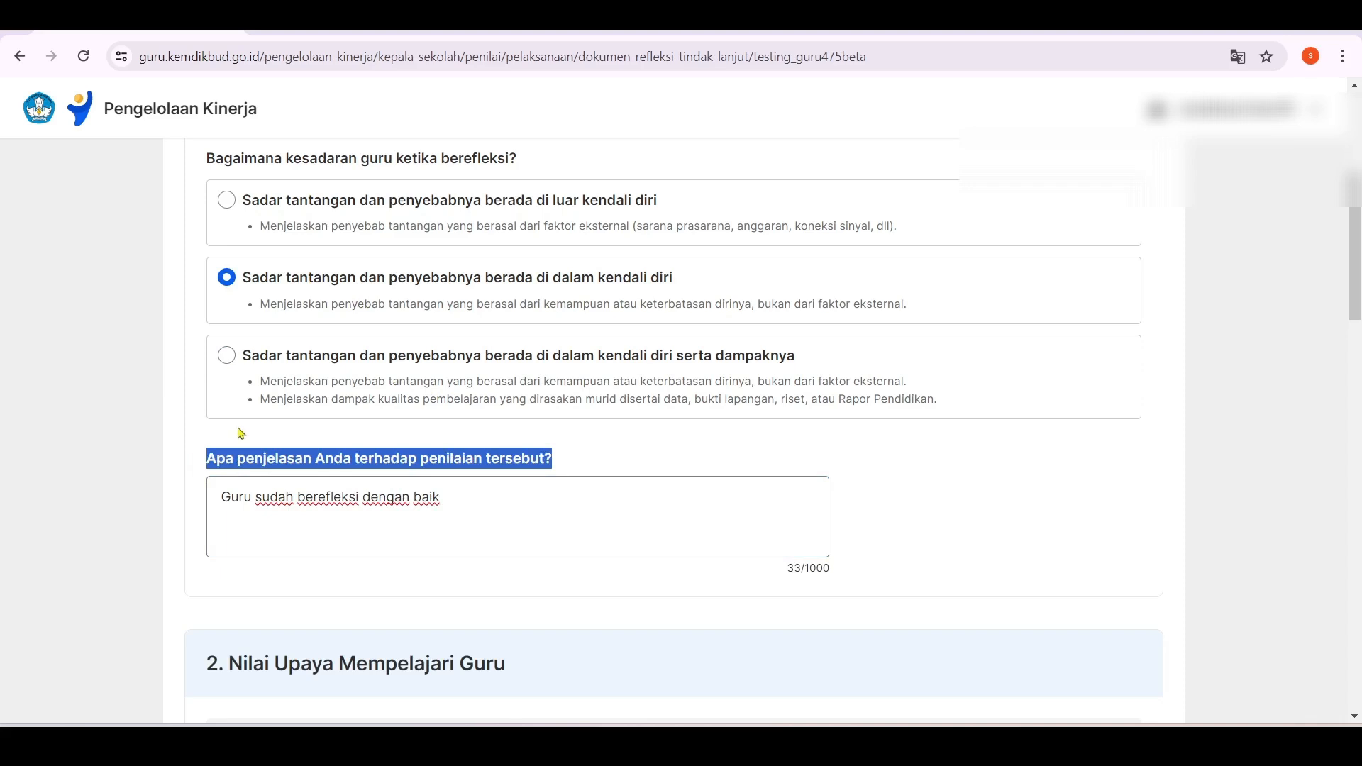
Step: Enter "Inspirasi dilaksanakan dengan baik sesuai kondisi" as the explanation for the Nilai Upaya Mempelajari Guru rating
scroll(405, 366, down, 15)
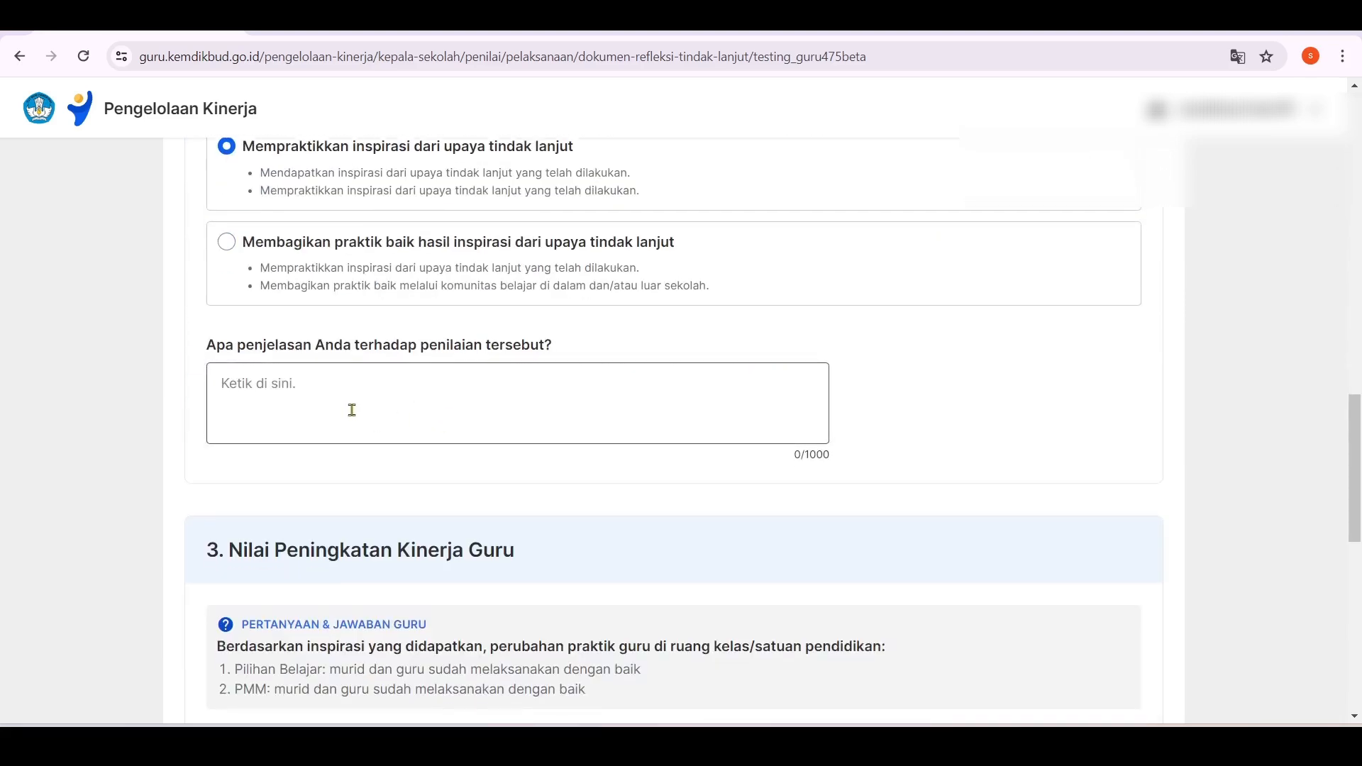
click(352, 410)
scroll(370, 454, up, 1)
text(Inspirasi )
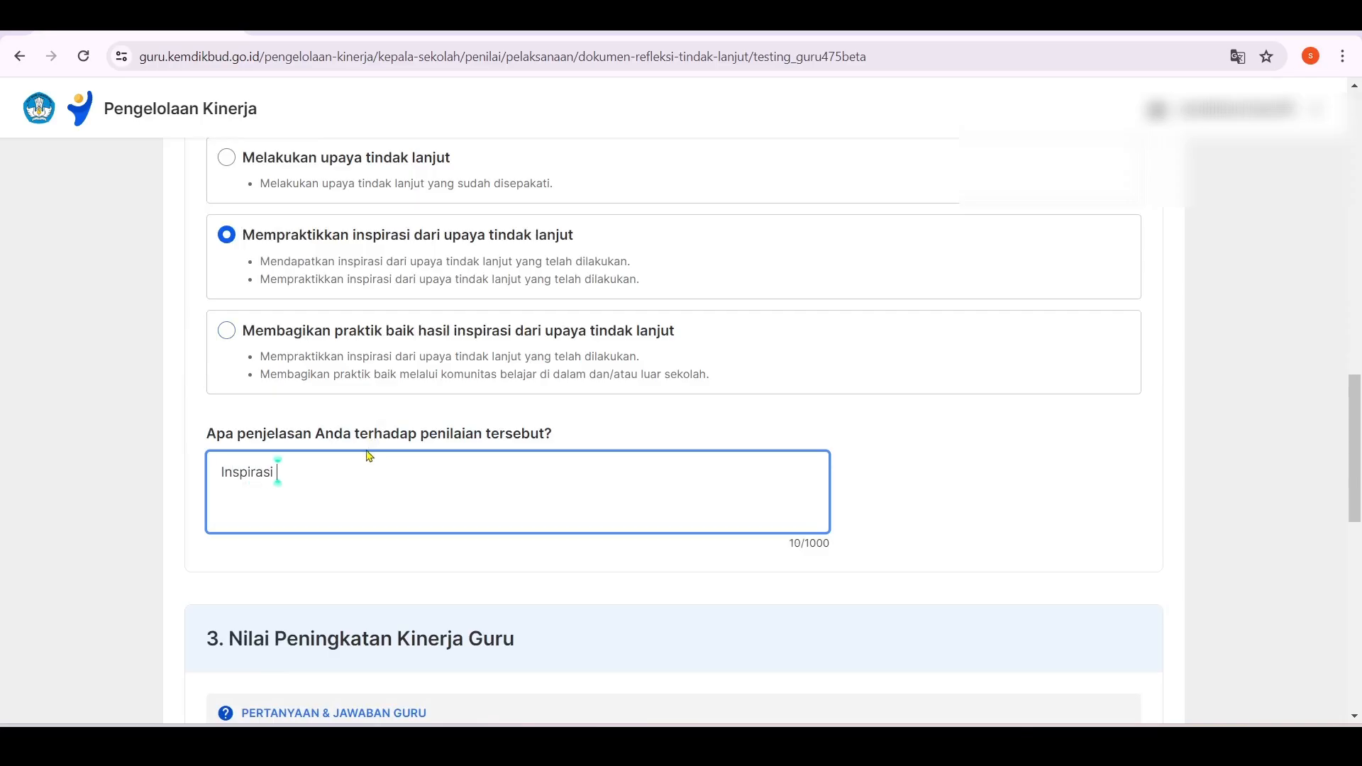
text(dilaksanaka)
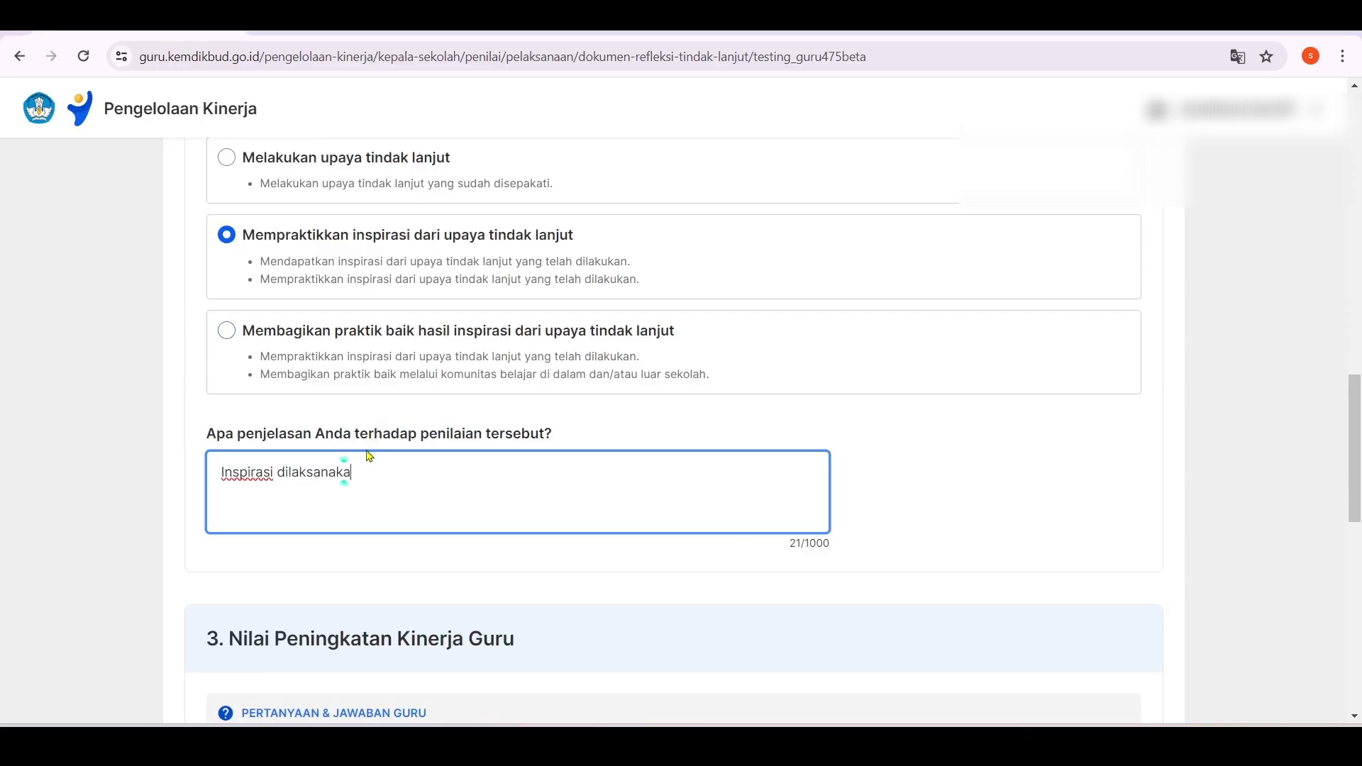
text(n dengan baik se)
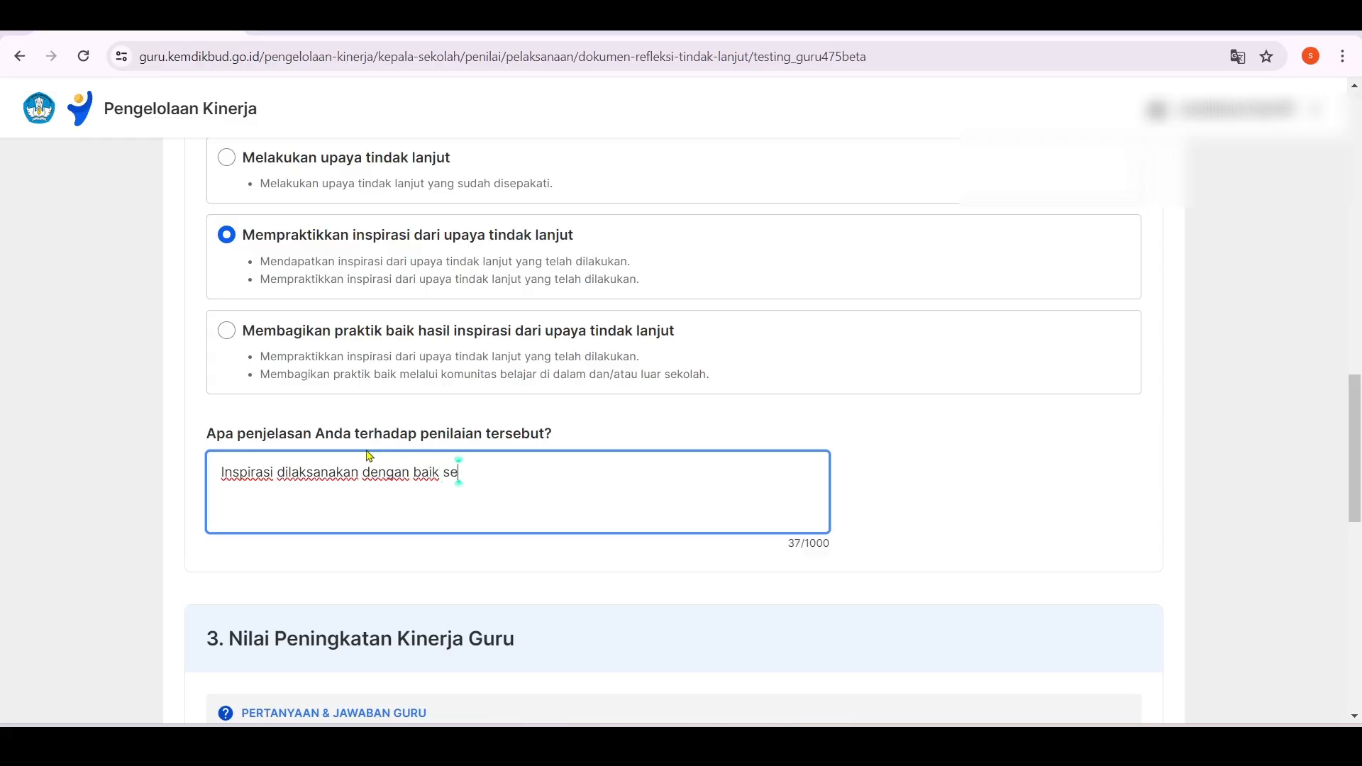
text(suai kondisi)
Step: Enter "Perubahan sangat signifikan" as the explanation for the Nilai Peningkatan Kinerja Guru rating
scroll(435, 517, down, 10)
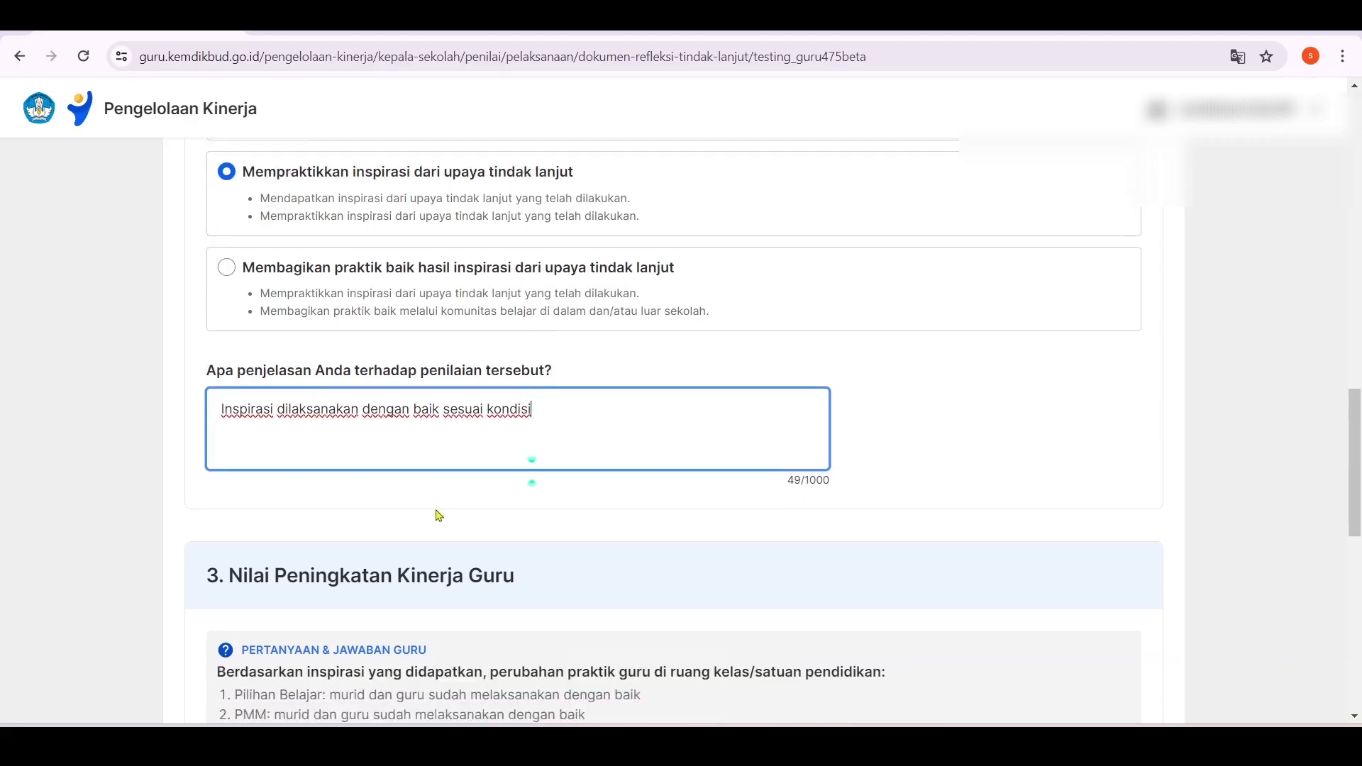
click(314, 596)
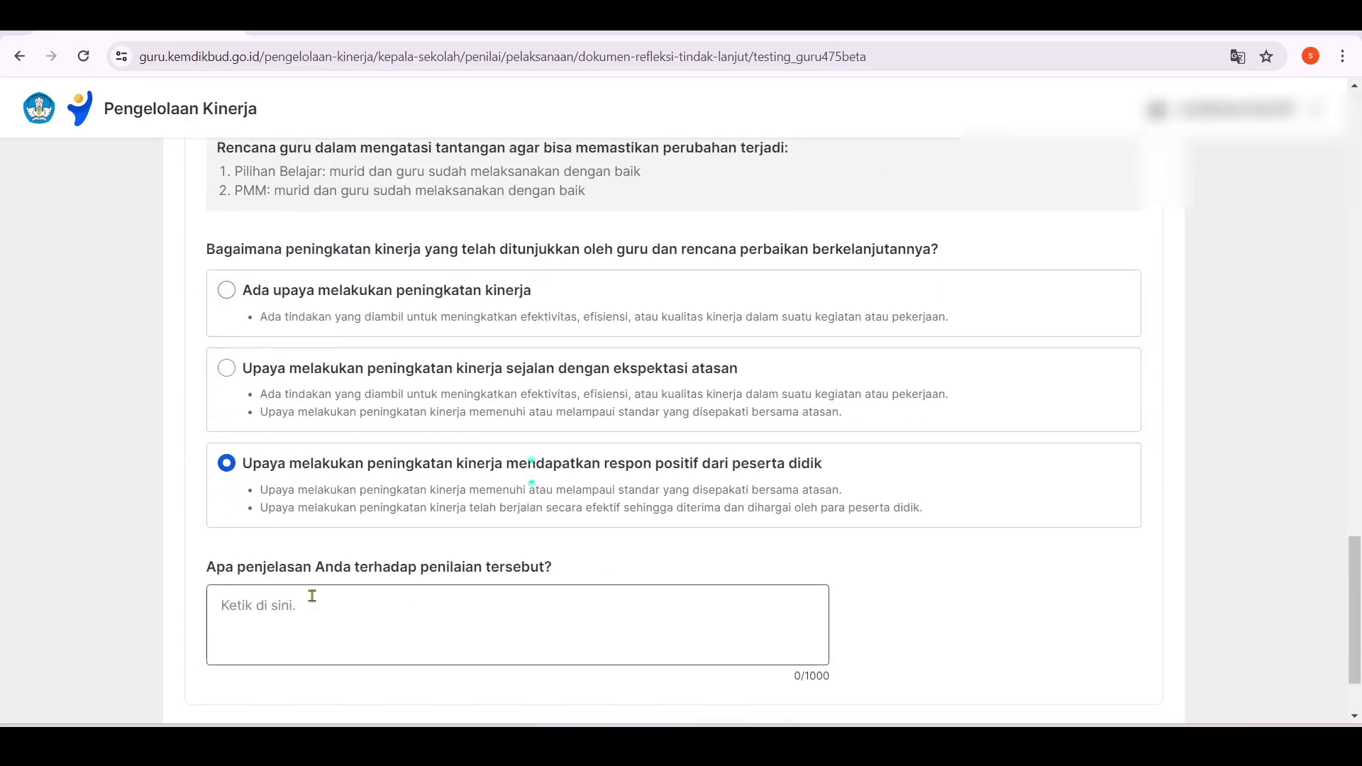
text(Perubahan)
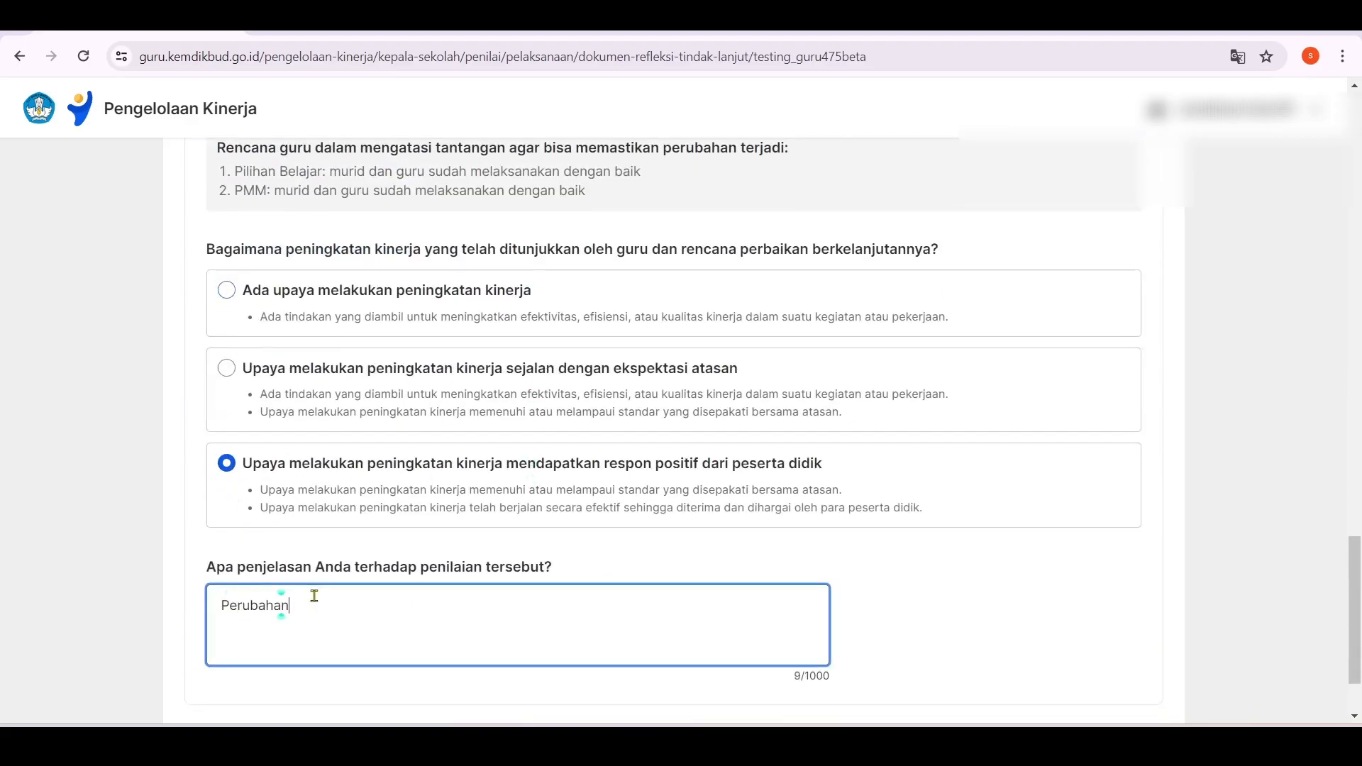
text( sangat signifikan)
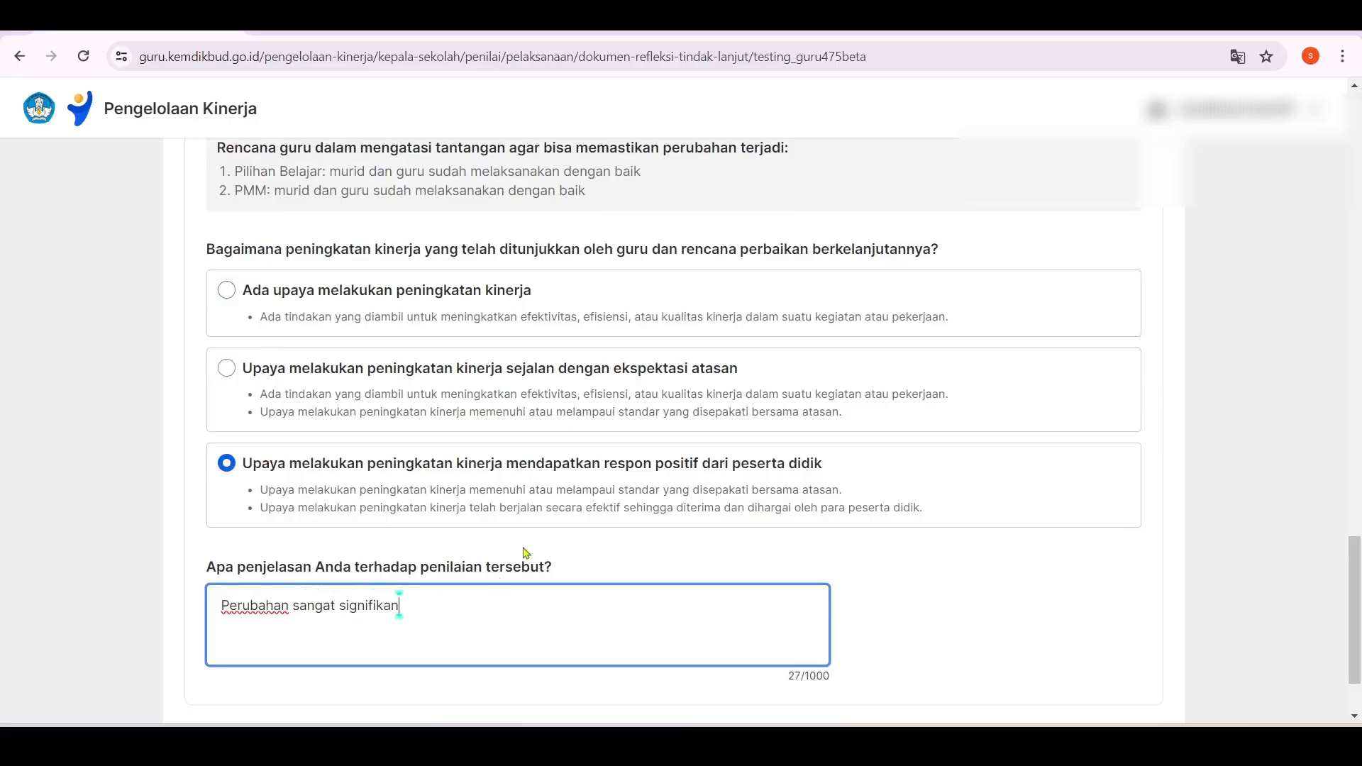
Step: Review the chosen ratings and written explanations in all three sections of the Dokumen Refleksi Tindak Lanjut
scroll(542, 505, down, 3)
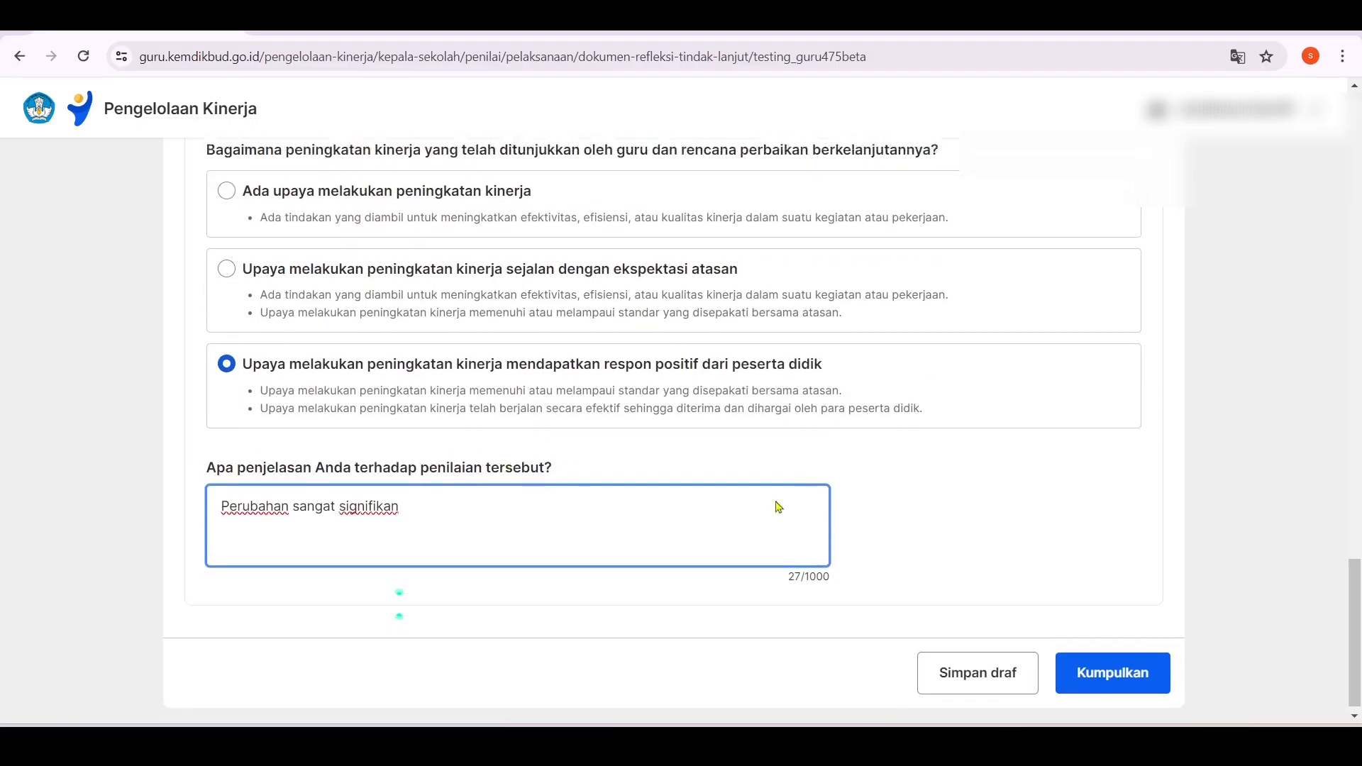
scroll(389, 395, up, 20)
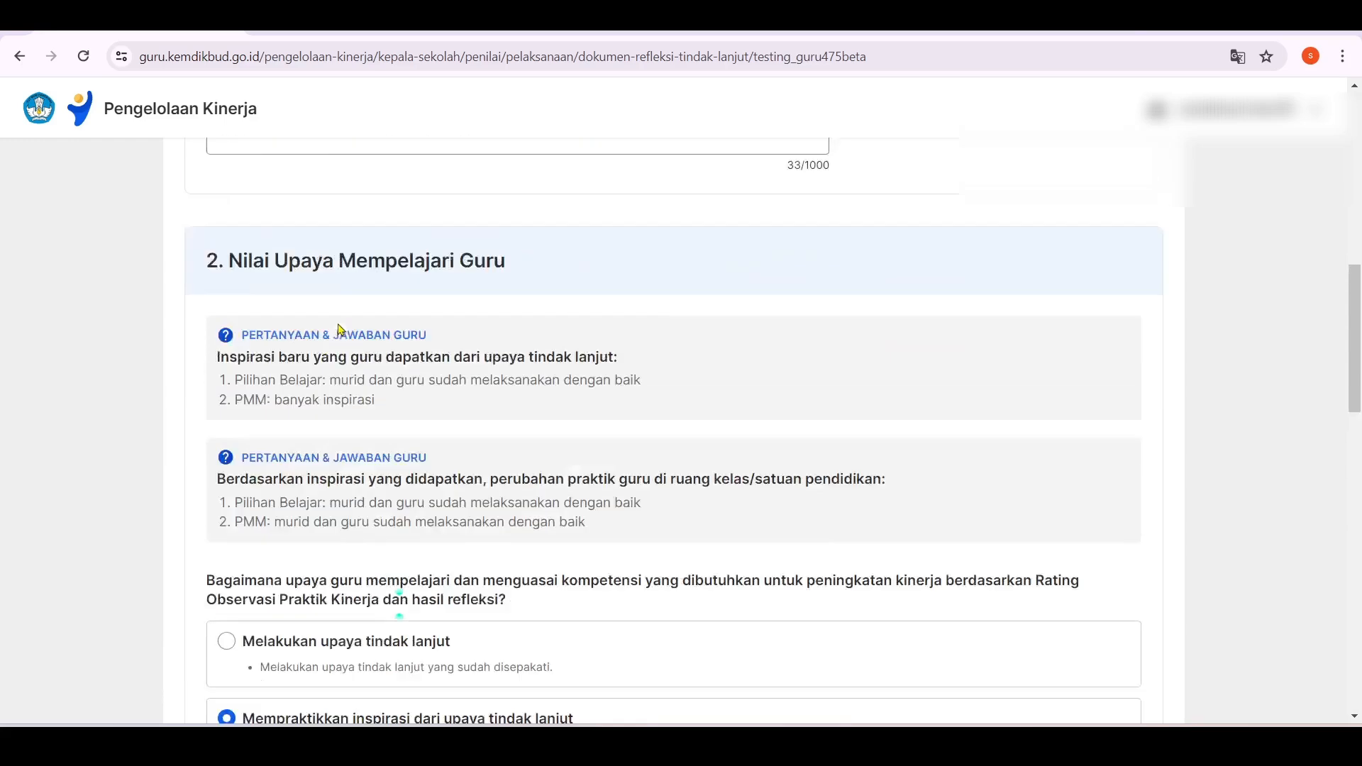
scroll(339, 330, up, 10)
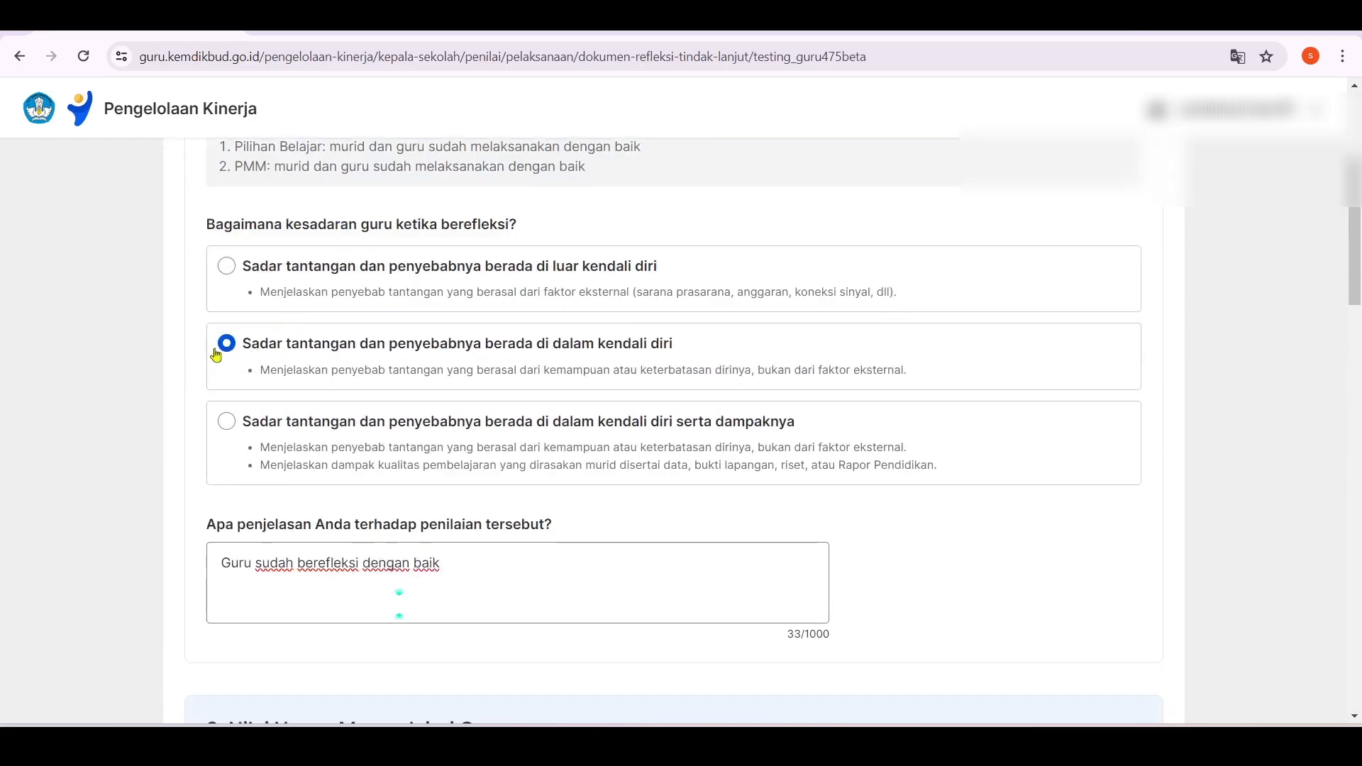
scroll(338, 388, down, 1)
scroll(337, 388, down, 9)
scroll(353, 363, up, 13)
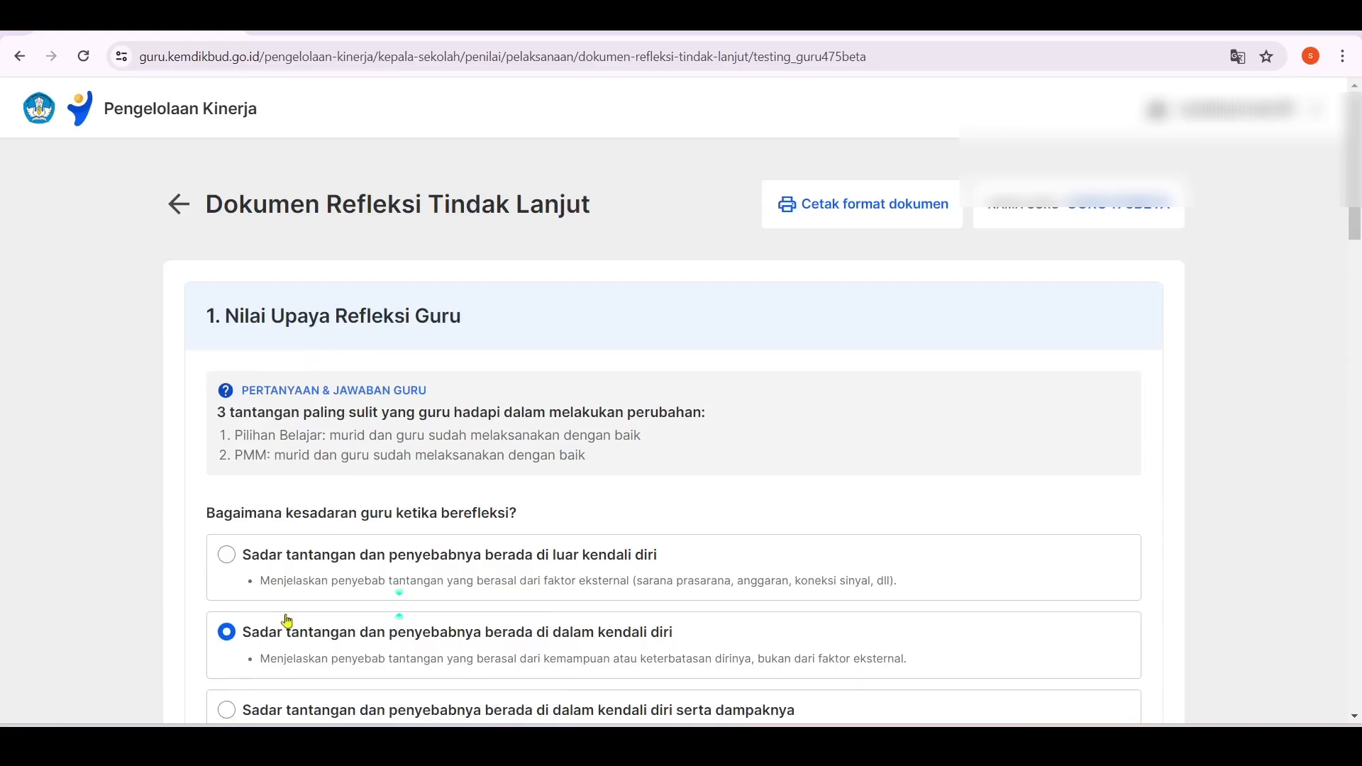
scroll(248, 376, down, 10)
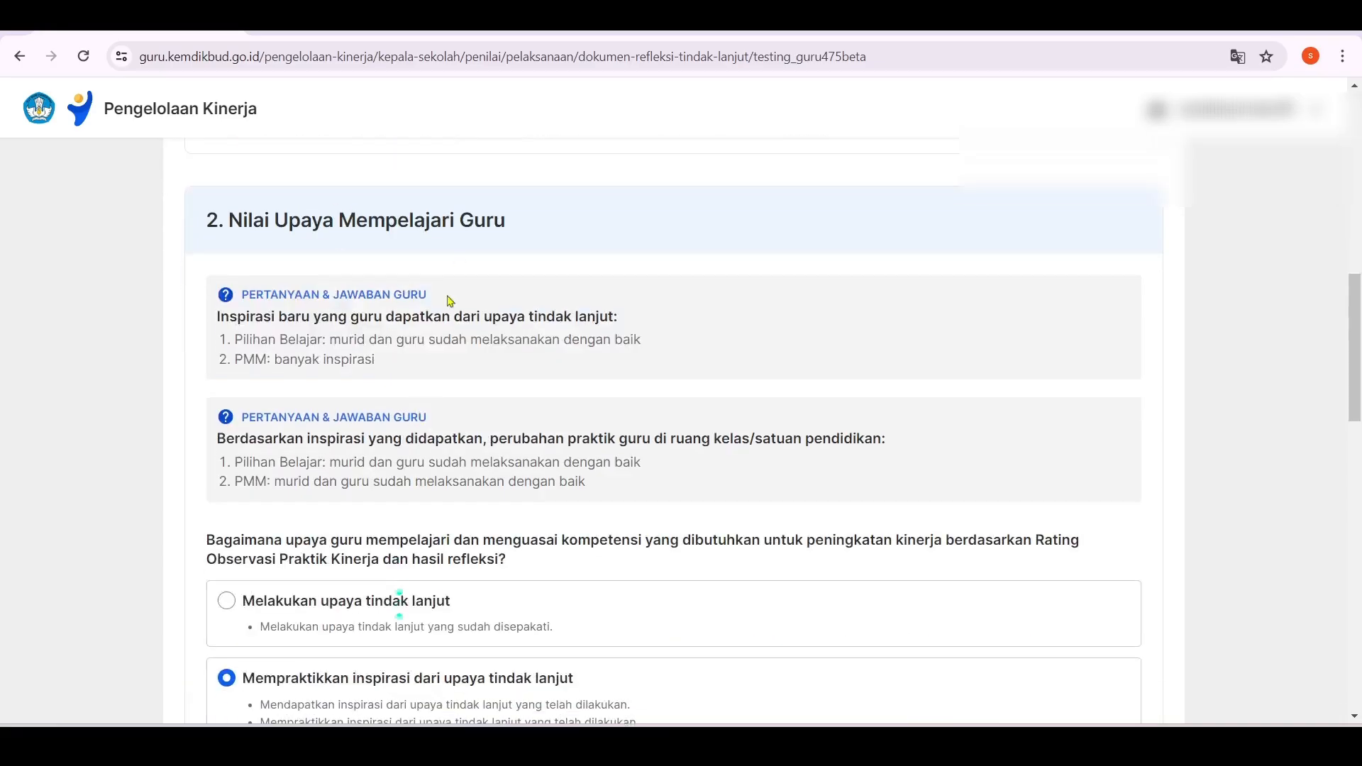
scroll(434, 398, down, 10)
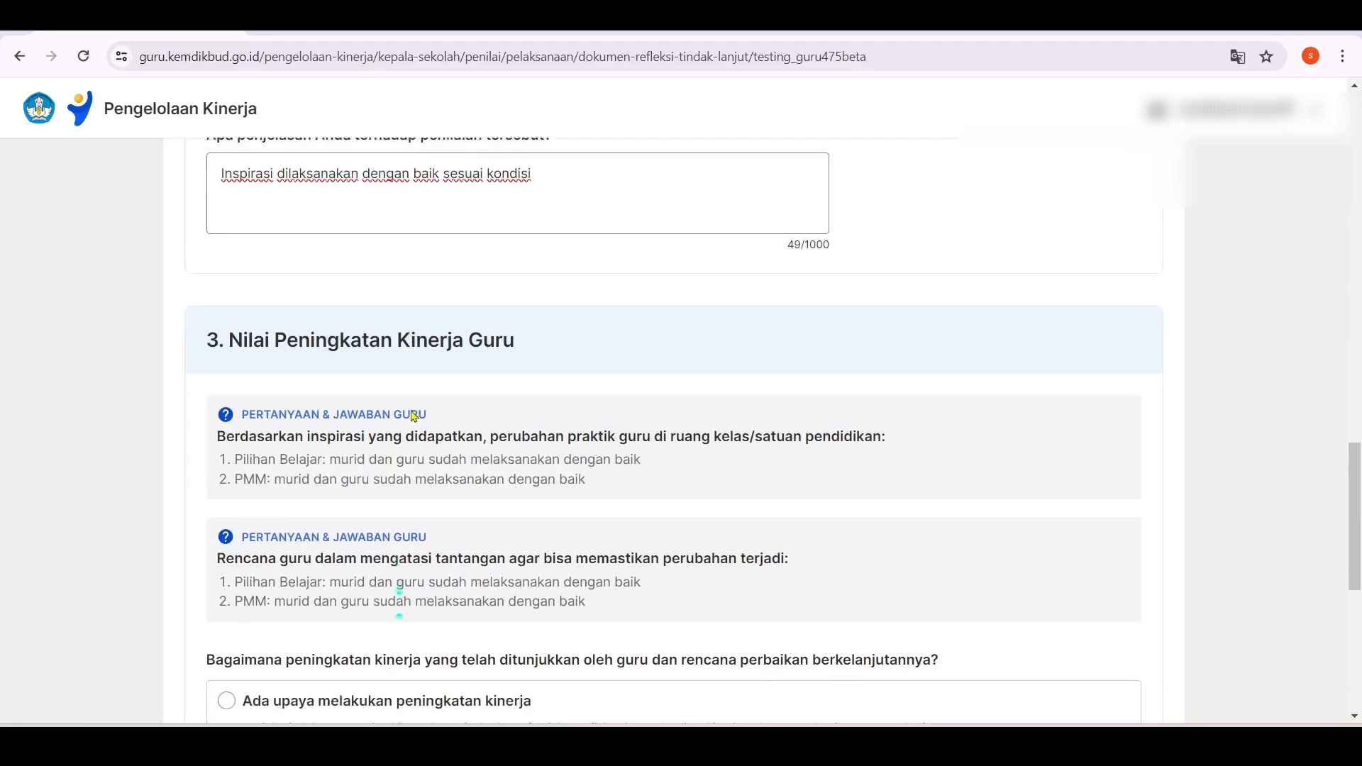
scroll(414, 417, down, 2)
scroll(384, 292, down, 5)
click(221, 417)
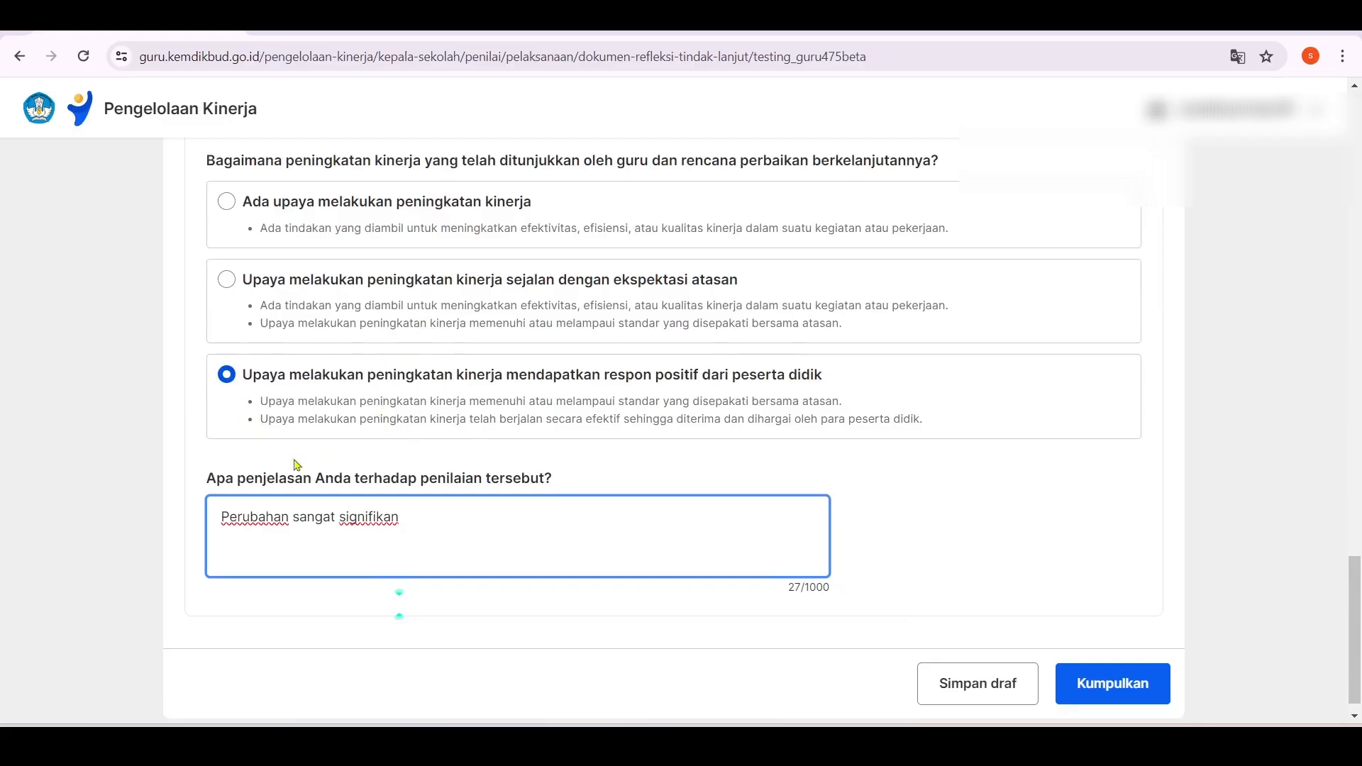
Step: Submit the Dokumen Refleksi Tindak Lanjut ratings, acknowledging that they cannot be changed after submission
click(1088, 687)
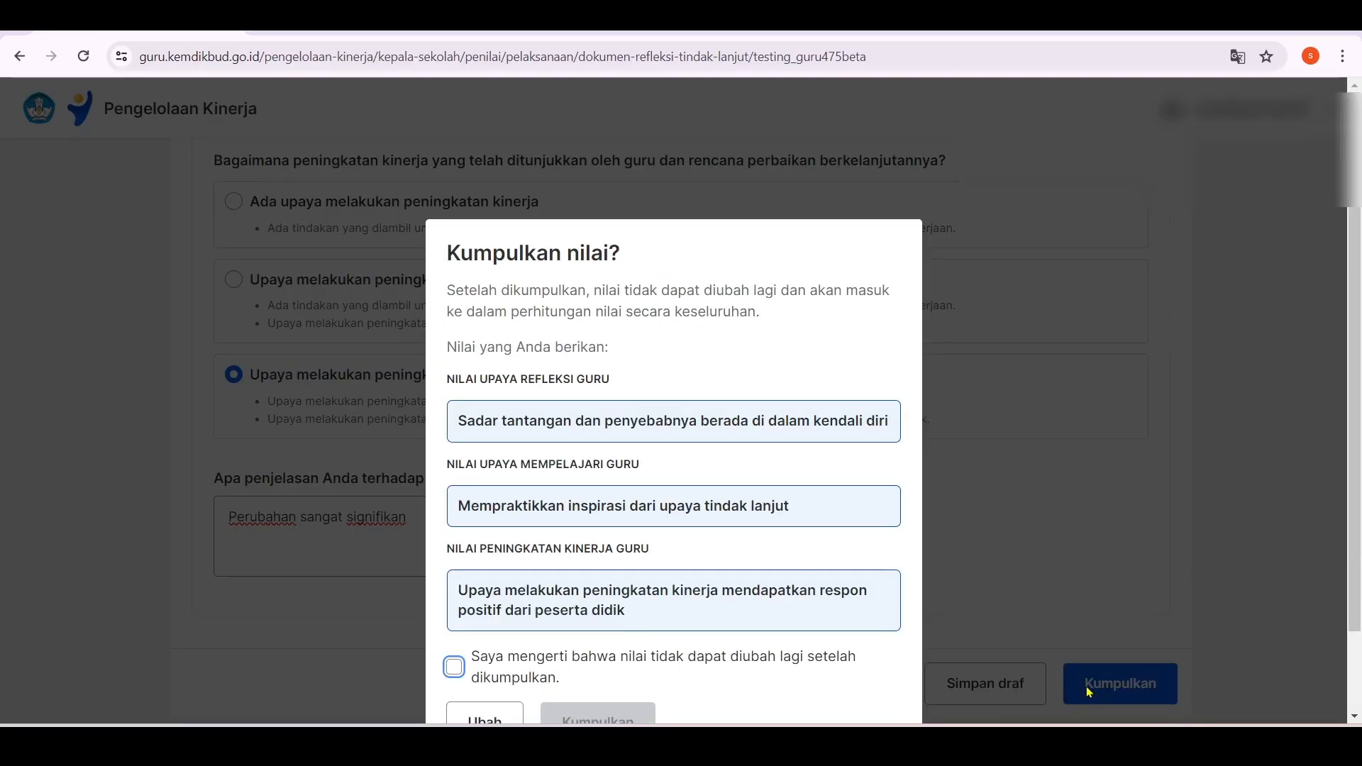
click(455, 573)
click(594, 634)
Step: Check the Penilaian Praktik Kinerja stages, then the Rating Praktik Kinerja and Rating Perilaku Kerja in the teacher's Rincian Penilaian Kinerja
scroll(686, 547, down, 5)
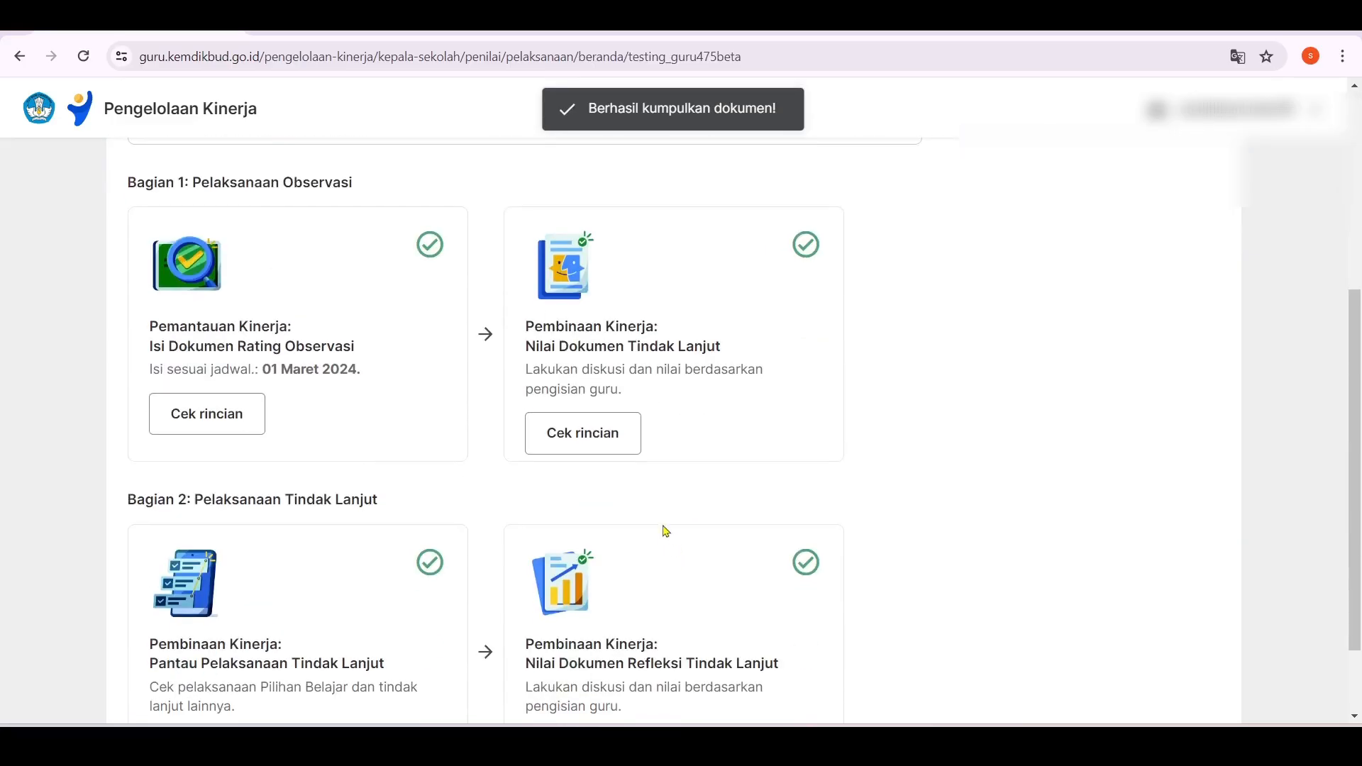
scroll(298, 334, down, 5)
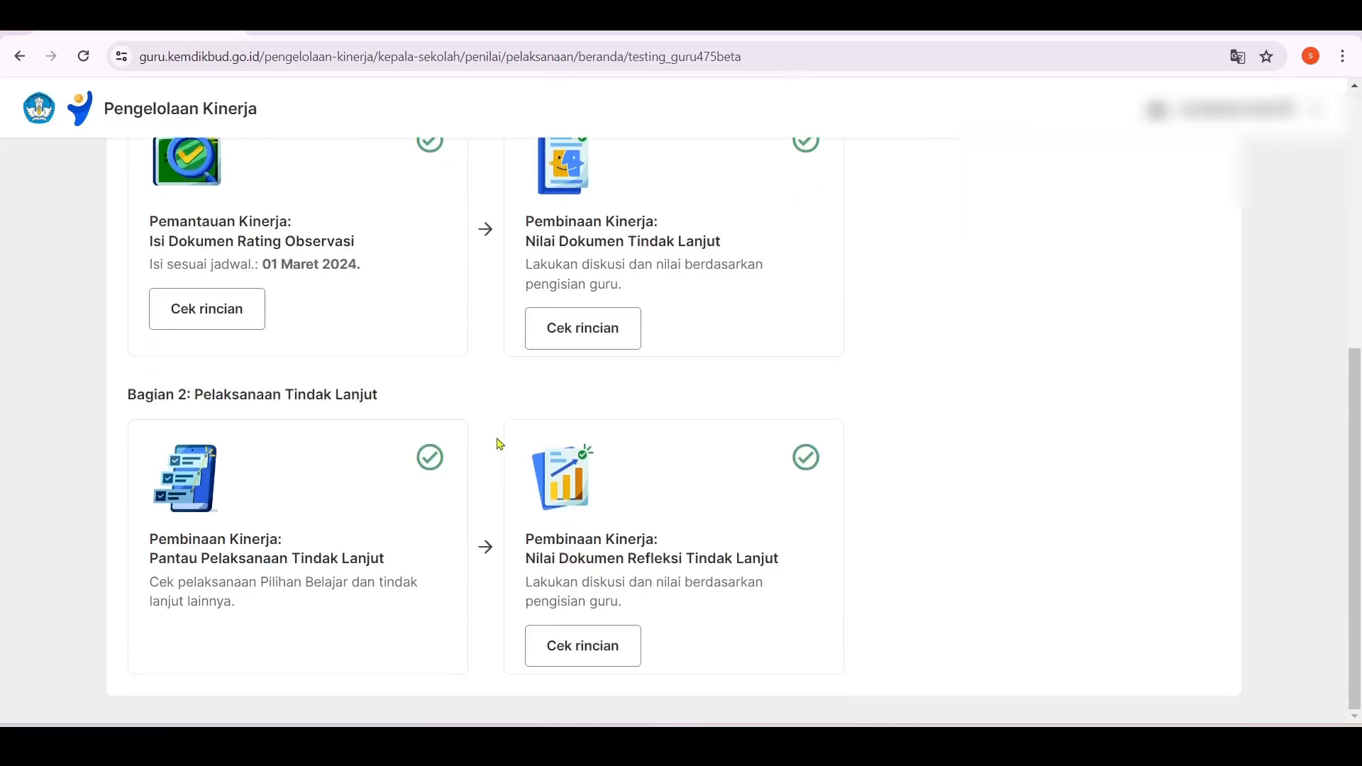
scroll(321, 450, up, 6)
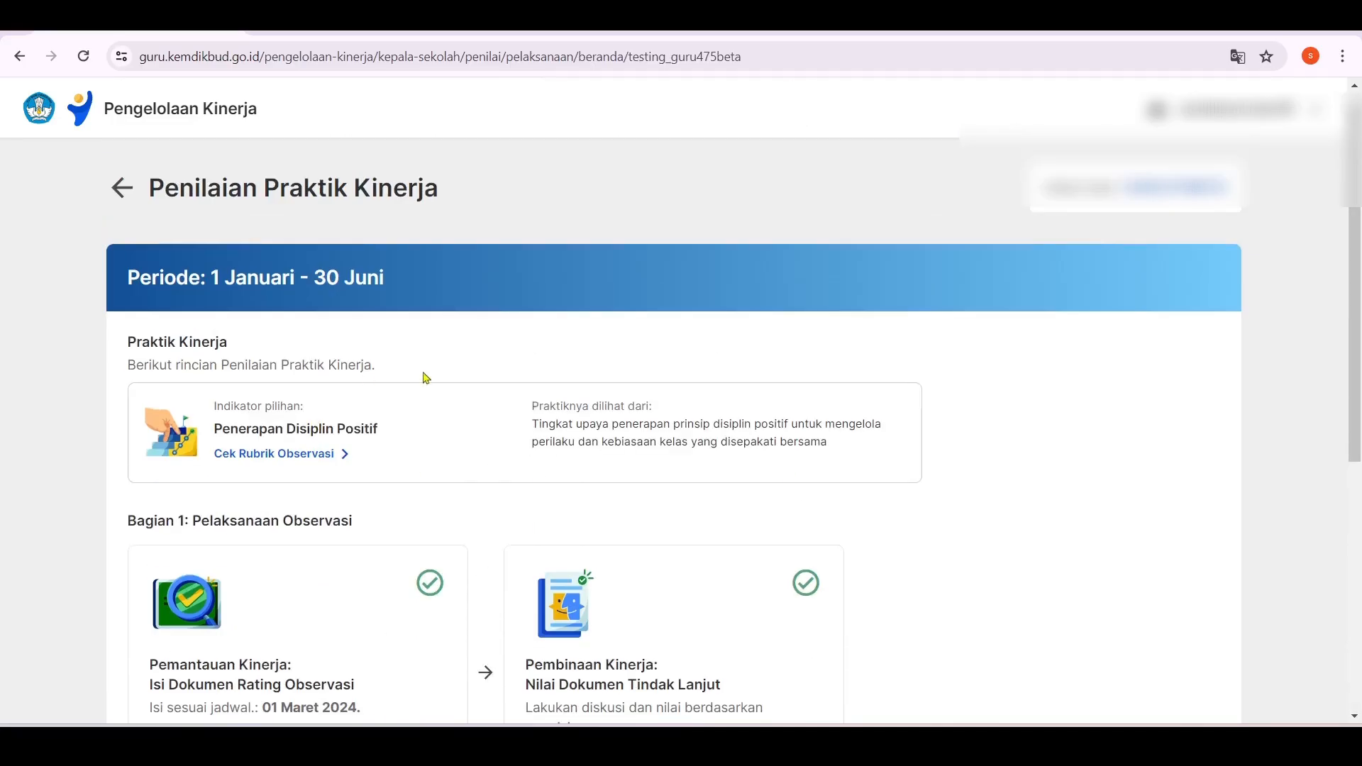
click(125, 197)
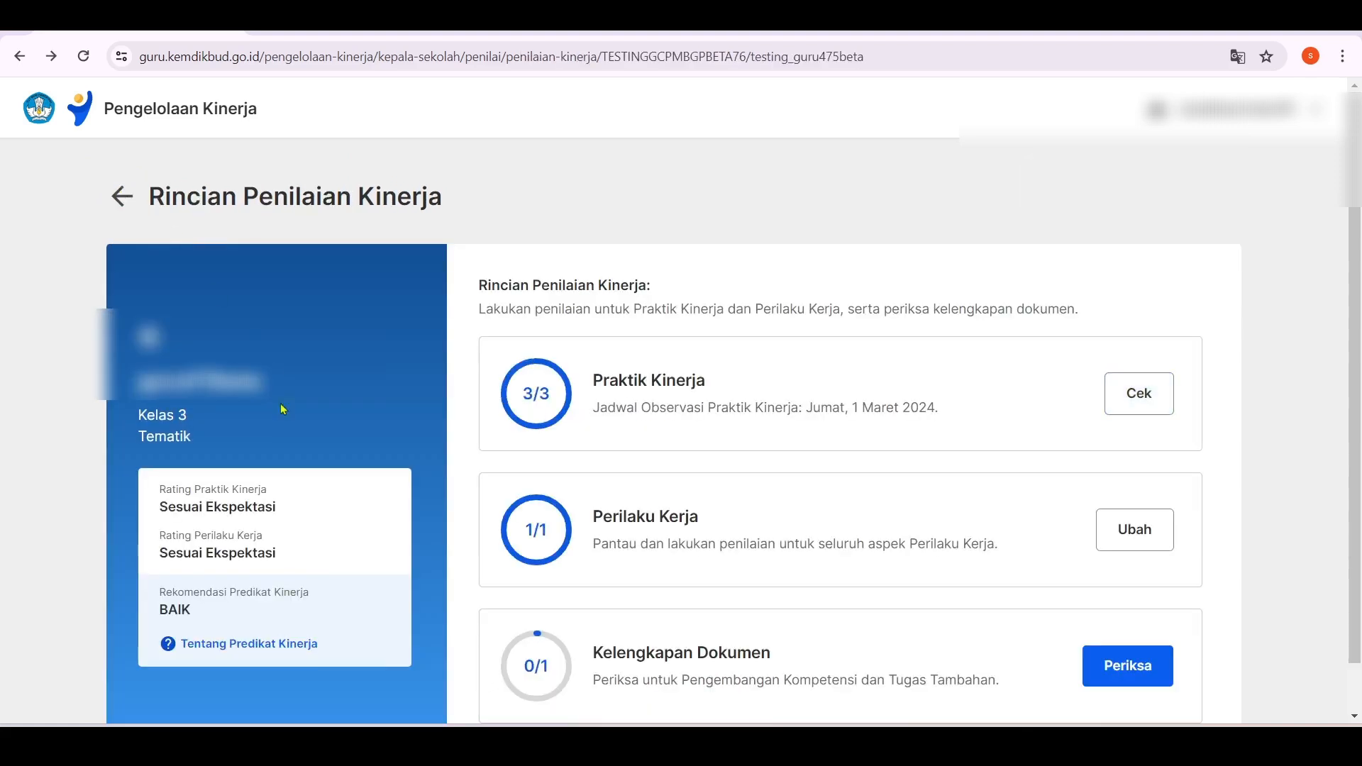
triple_click(183, 508)
drag(168, 554, 333, 560)
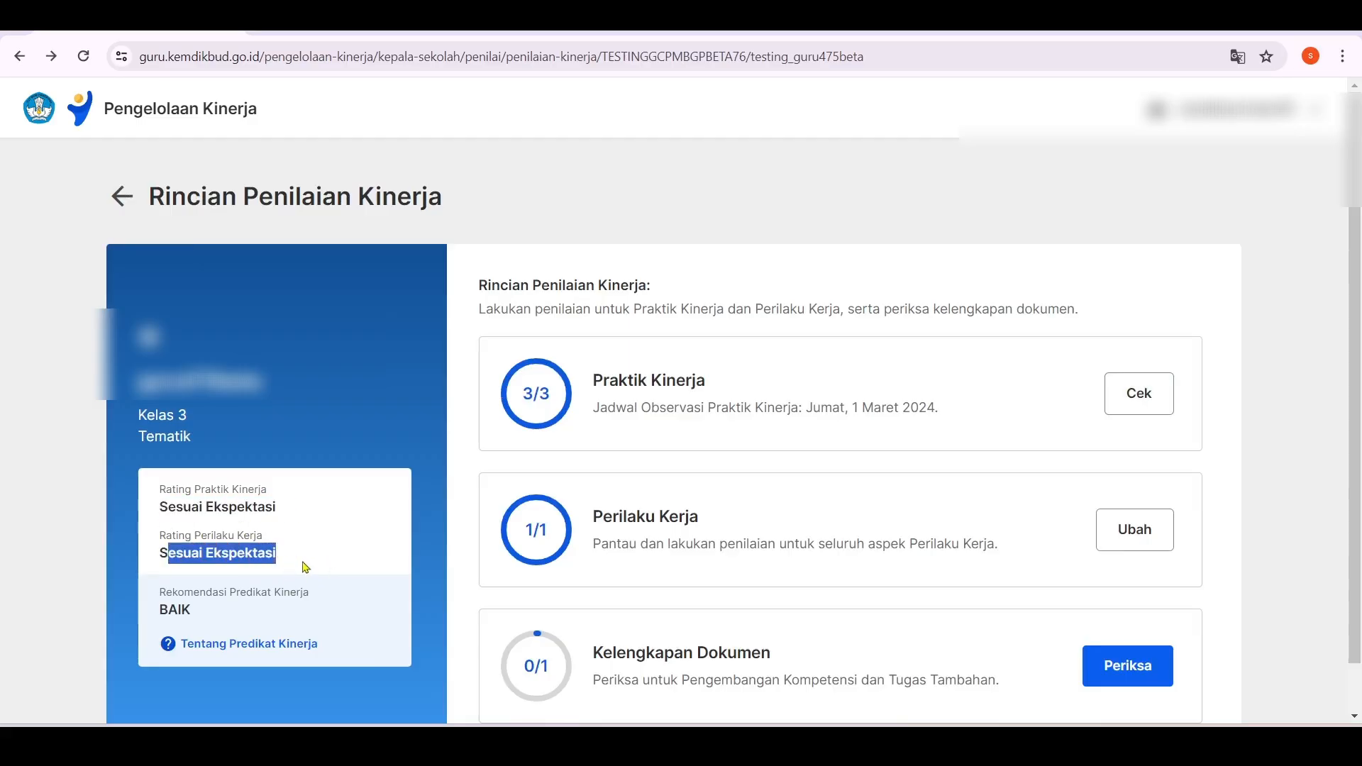
click(304, 564)
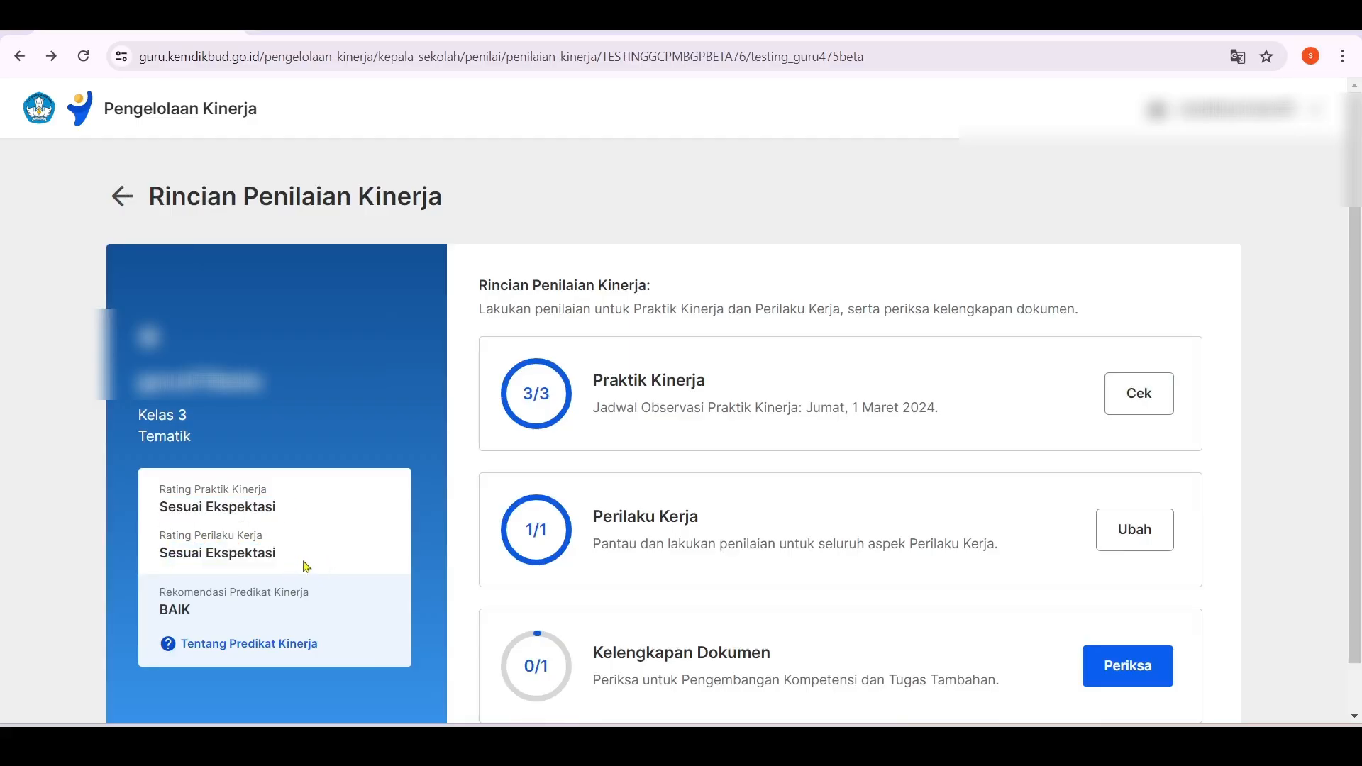
Step: Open the Kirim Data Penilaian Kinerja summary and compare the teacher's Nilai for Praktik Kinerja and Perilaku Kerja
click(123, 199)
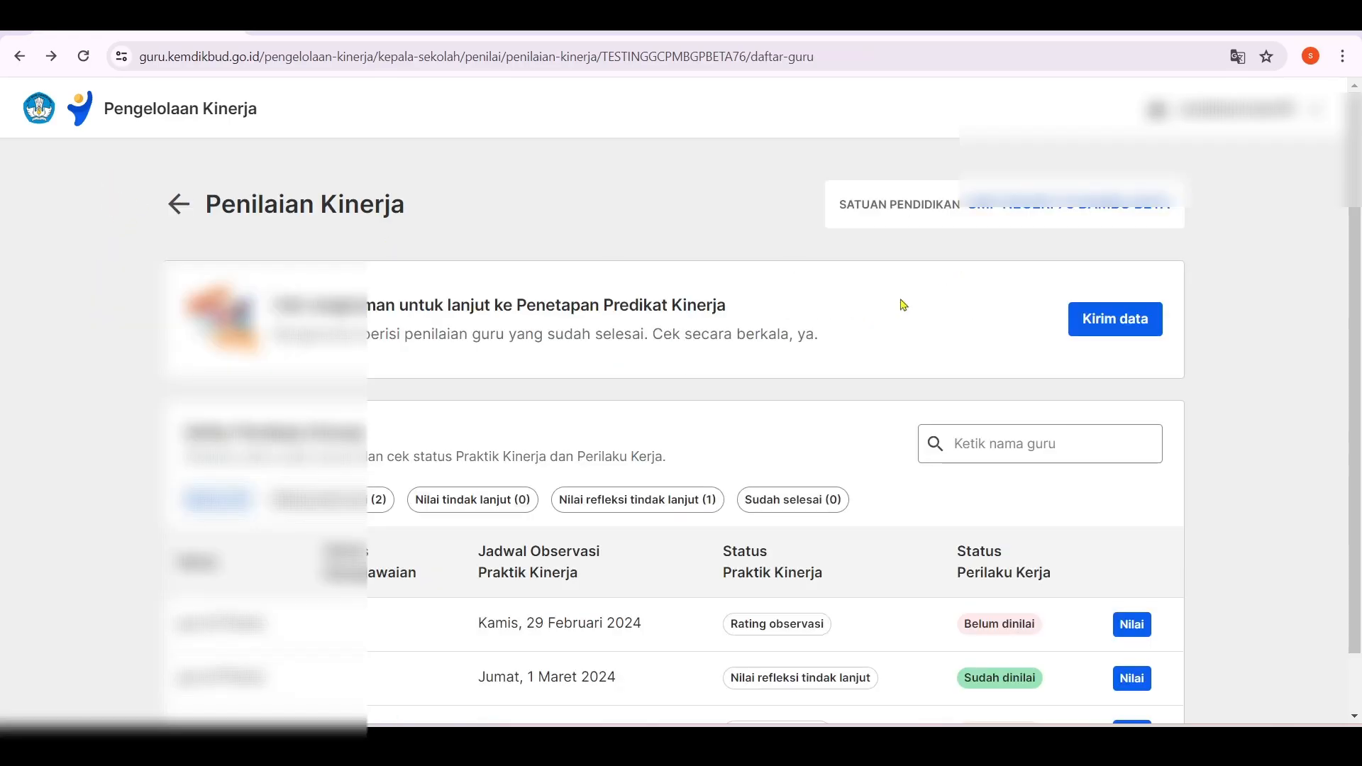
click(1099, 326)
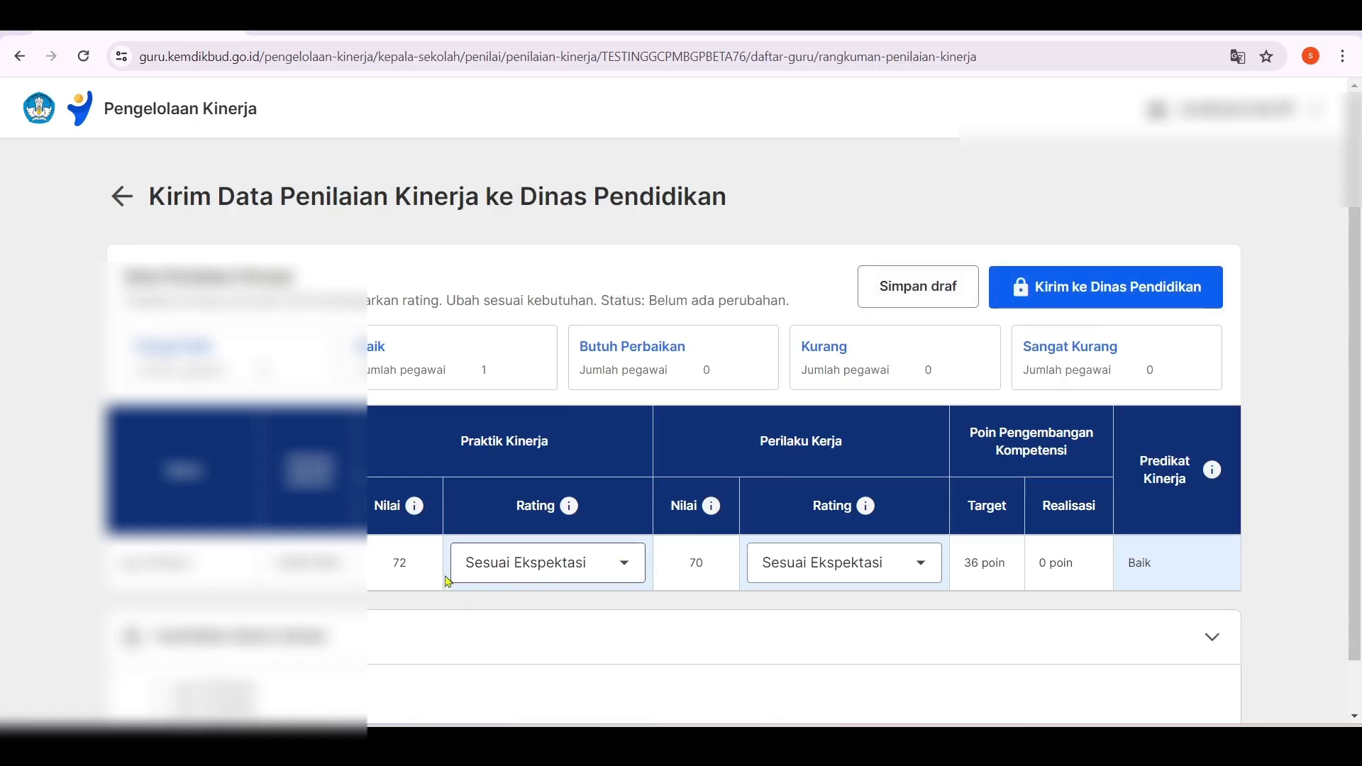
drag(394, 569, 424, 575)
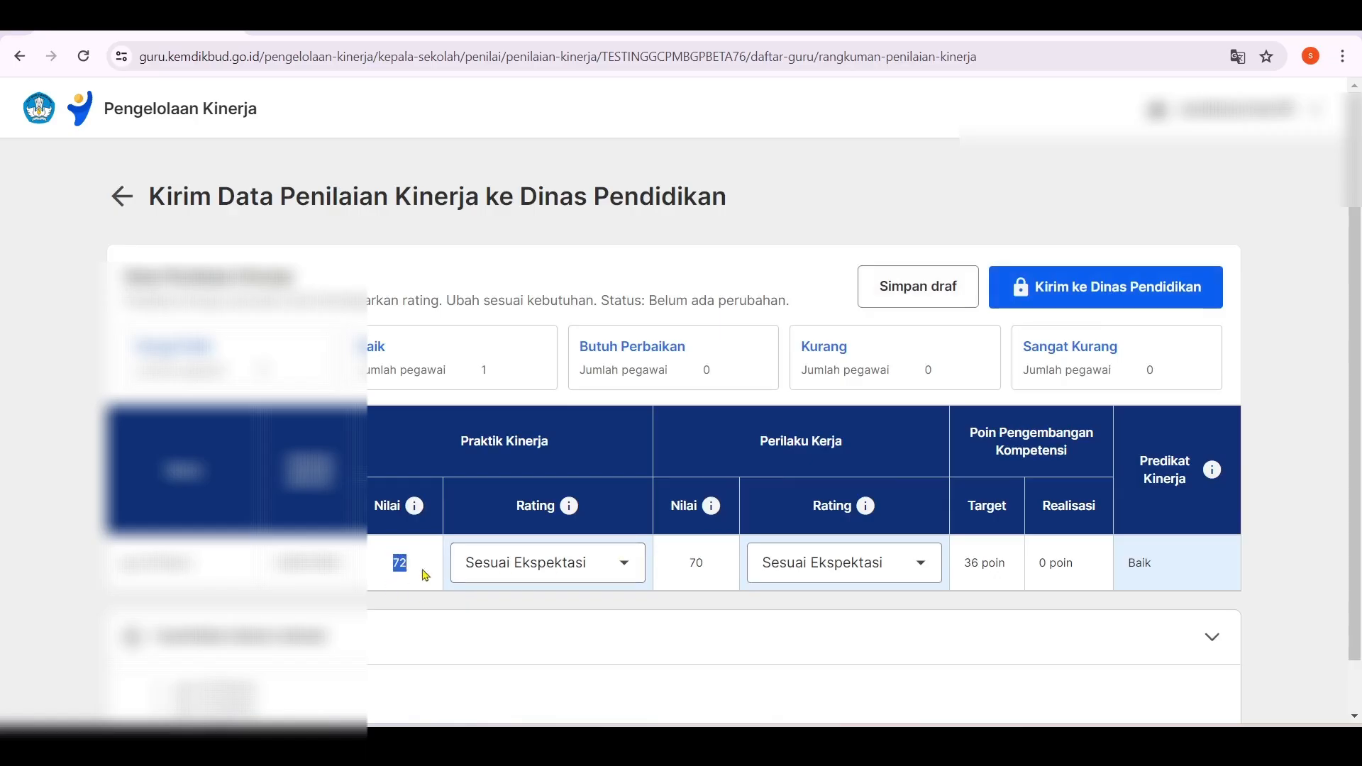
drag(685, 562, 722, 570)
drag(410, 565, 395, 567)
drag(705, 567, 685, 566)
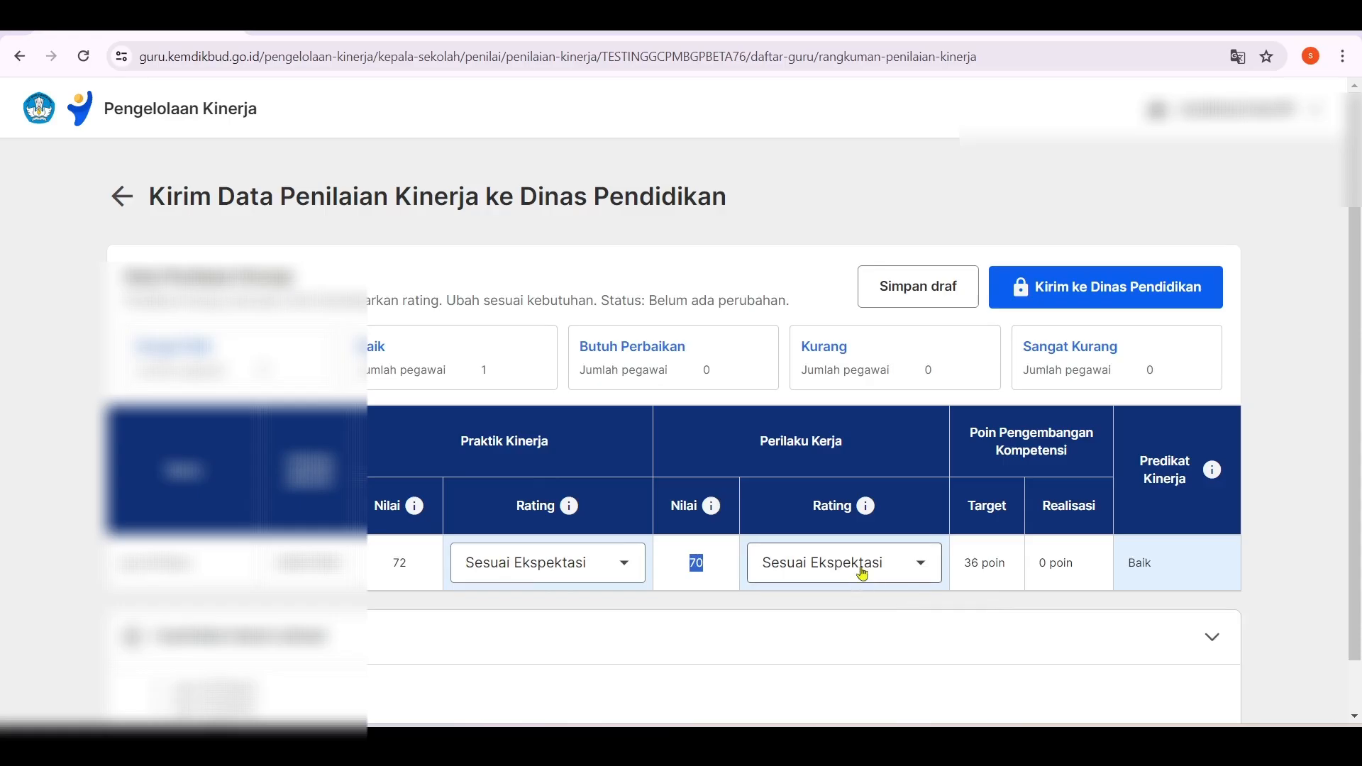
Step: Leave the data summary and reopen the Rincian Penilaian Kinerja of the teacher observed on Jumat, 1 Maret 2024
click(122, 199)
click(177, 208)
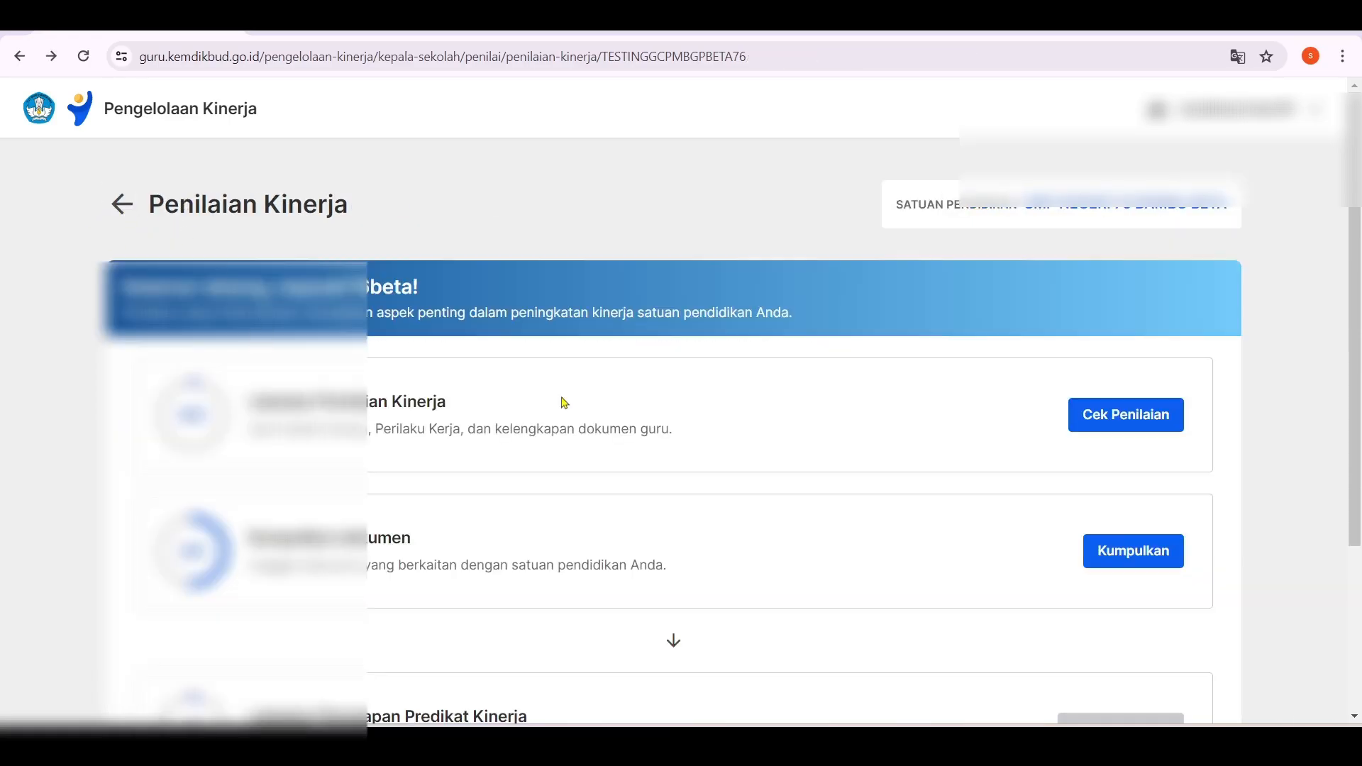
click(1096, 429)
scroll(954, 535, down, 1)
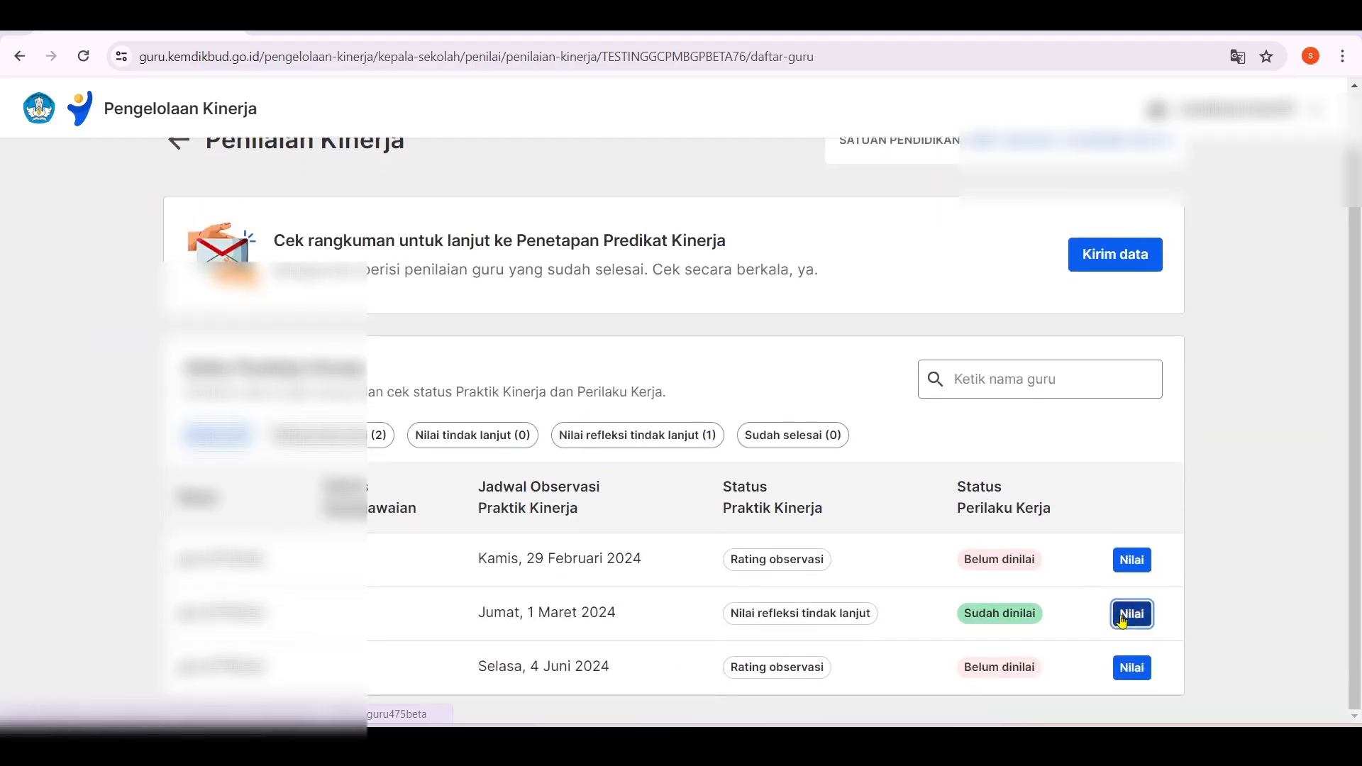
click(1130, 611)
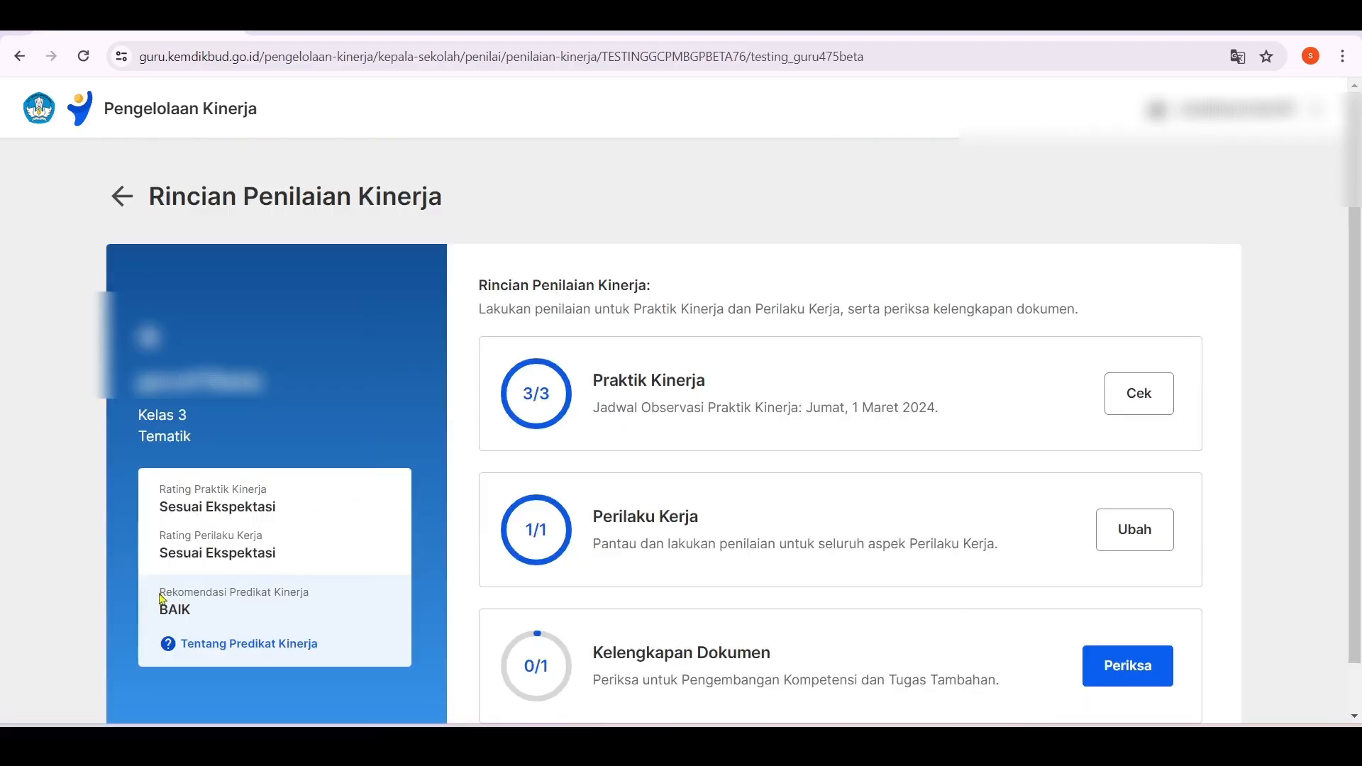
Step: Check the Rekomendasi Predikat Kinerja and open the Predikat Kinerja explanation to examine the Kuadran Kinerja Pegawai
drag(159, 593, 313, 596)
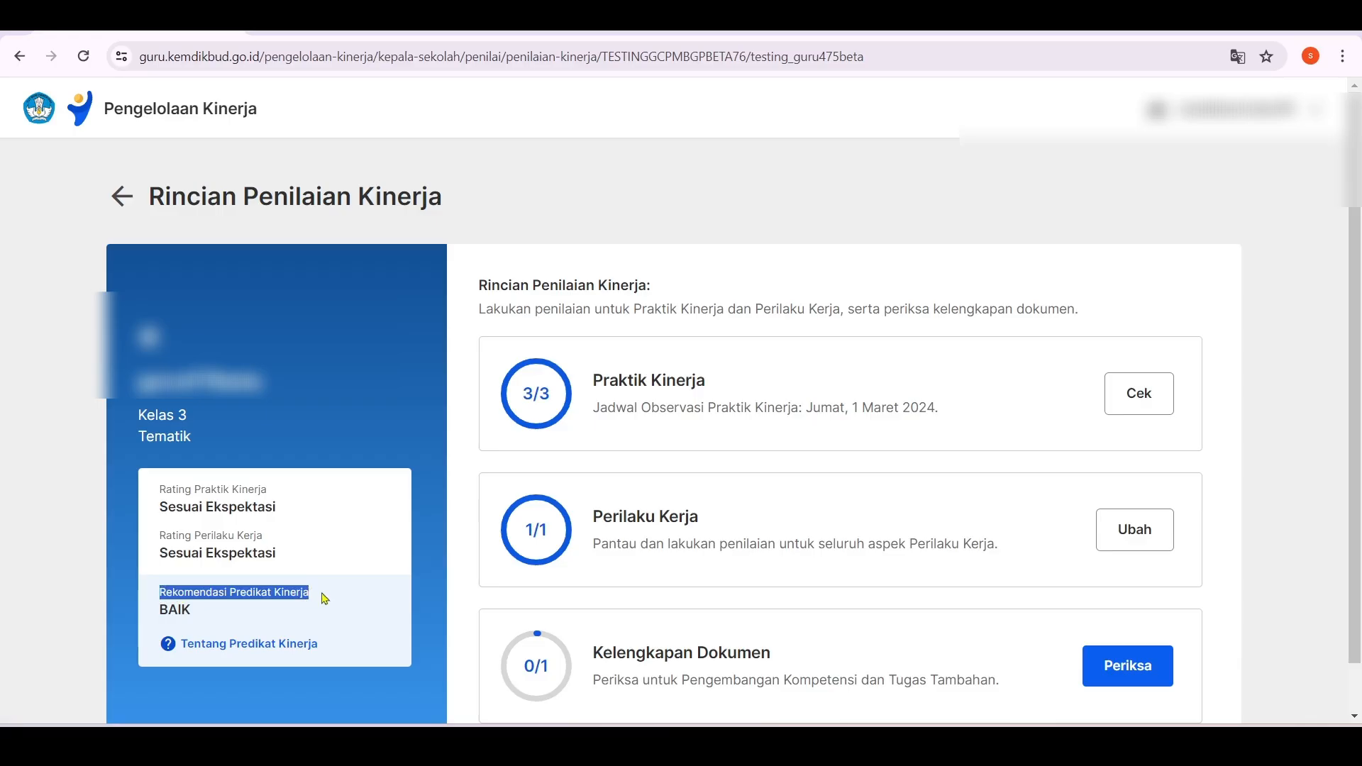
click(199, 621)
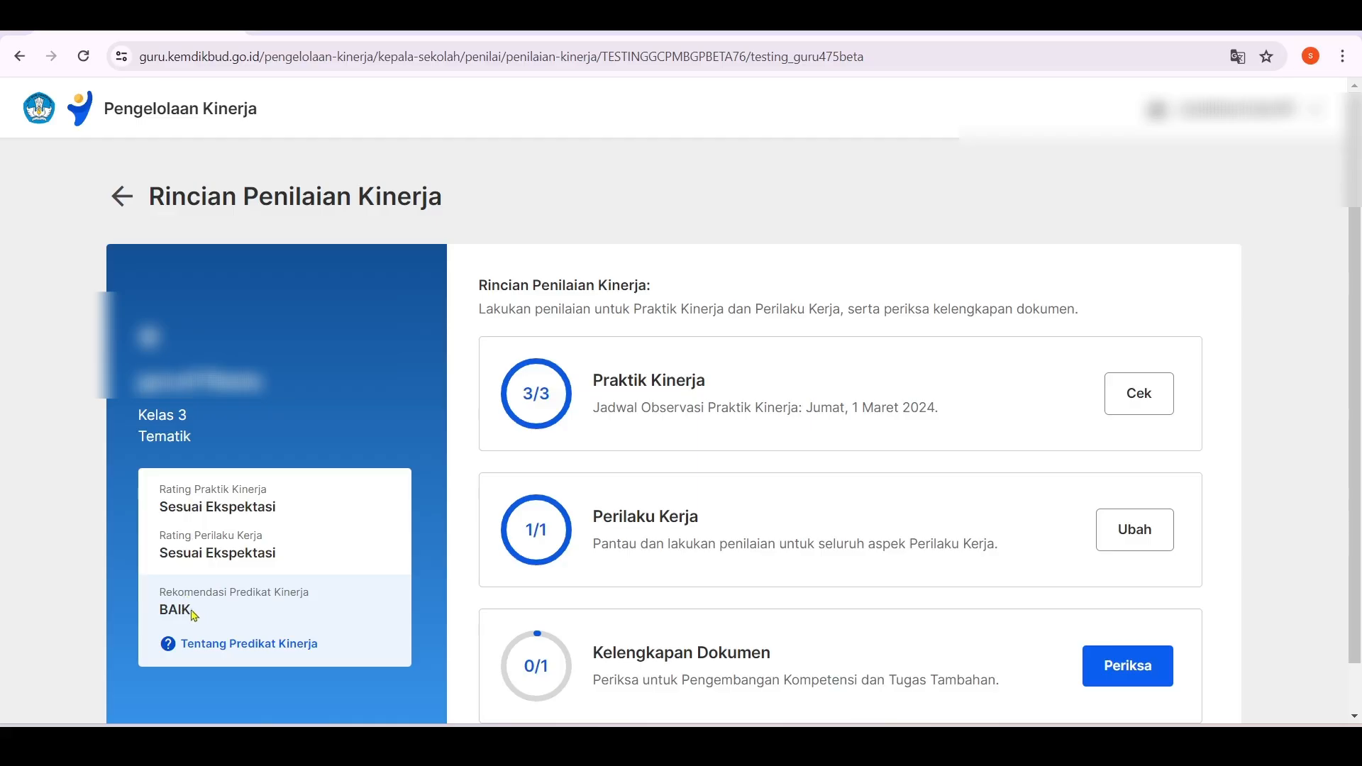
drag(193, 615, 154, 615)
click(165, 643)
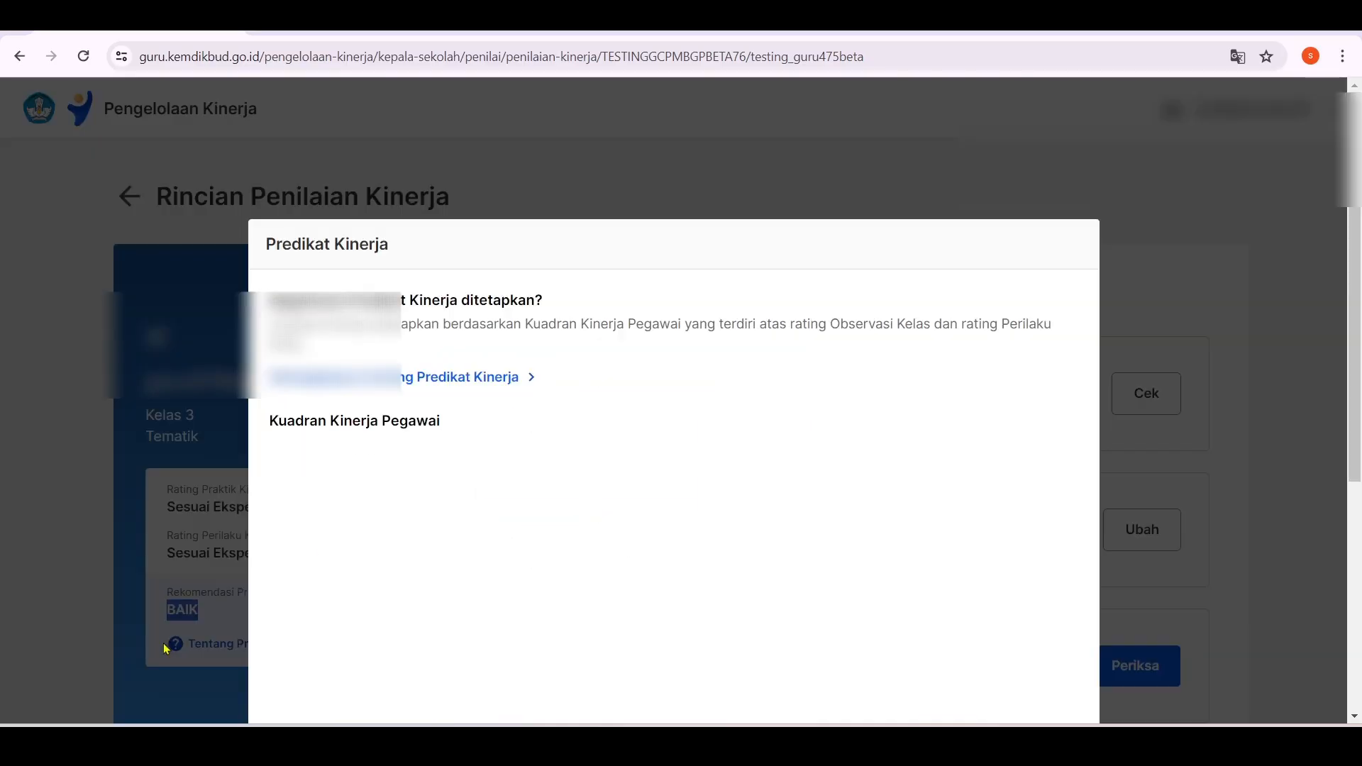
scroll(496, 440, down, 3)
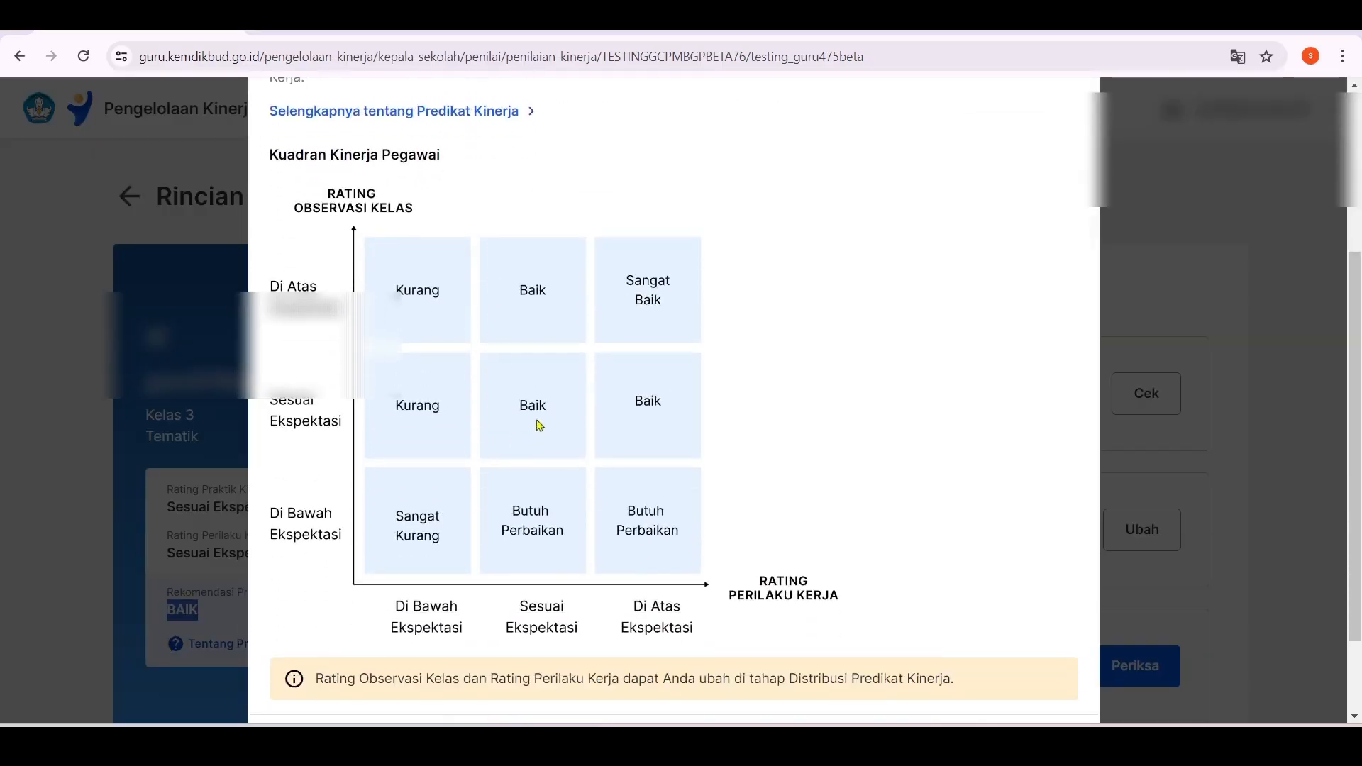